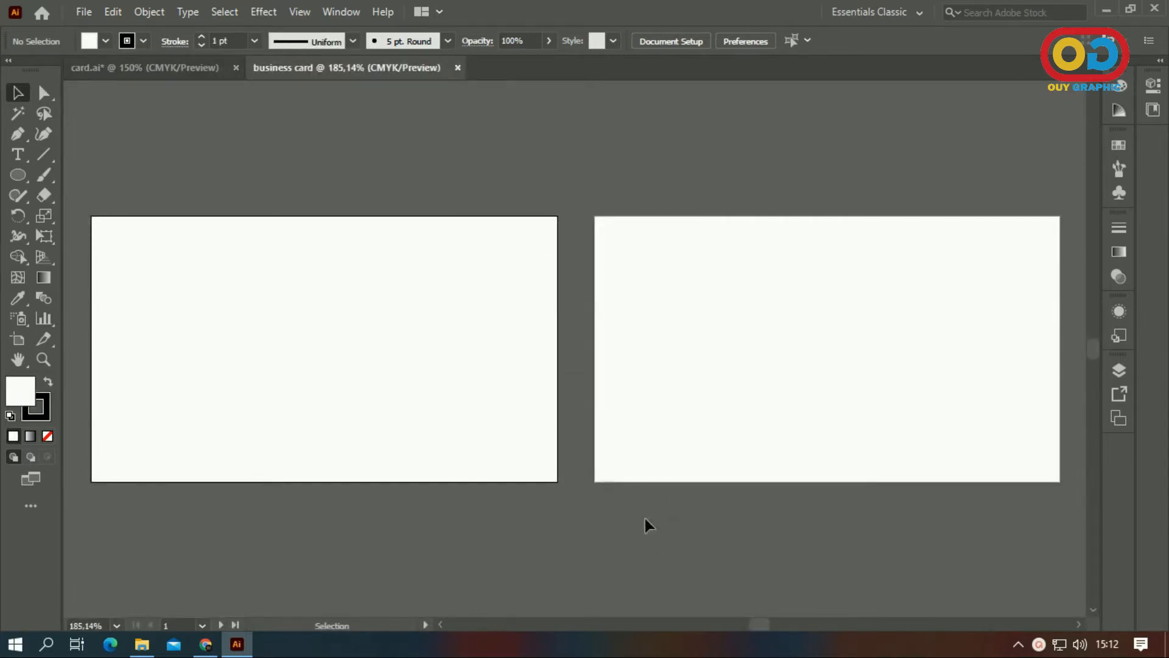
- Draw a rectangle in the lower-right part of the first artboard, flush with the artboard's right edge
drag(426, 454, 648, 466)
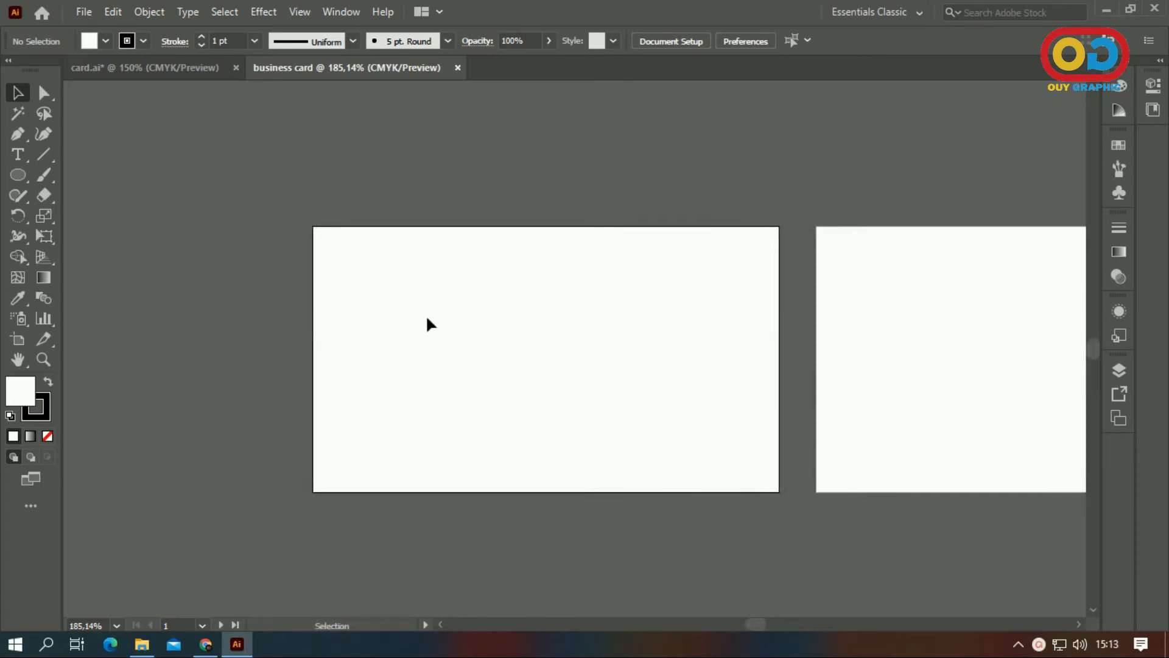
click(27, 173)
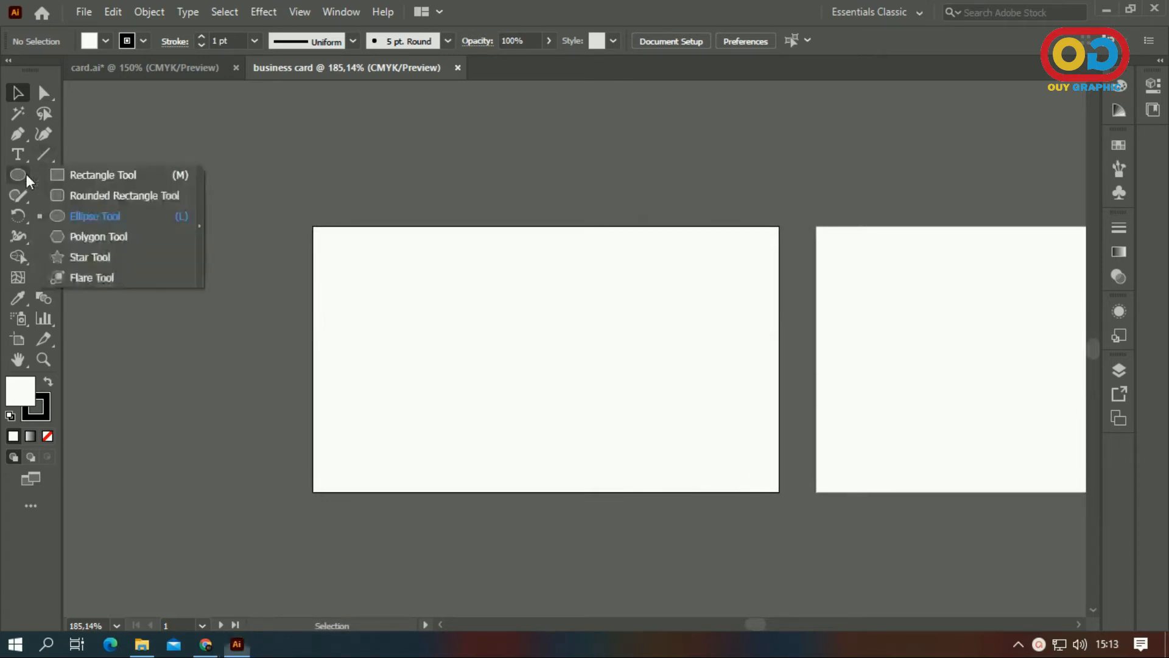
click(72, 175)
mouse_move(779, 327)
mouse_down()
mouse_move(567, 441)
mouse_move(556, 475)
mouse_up()
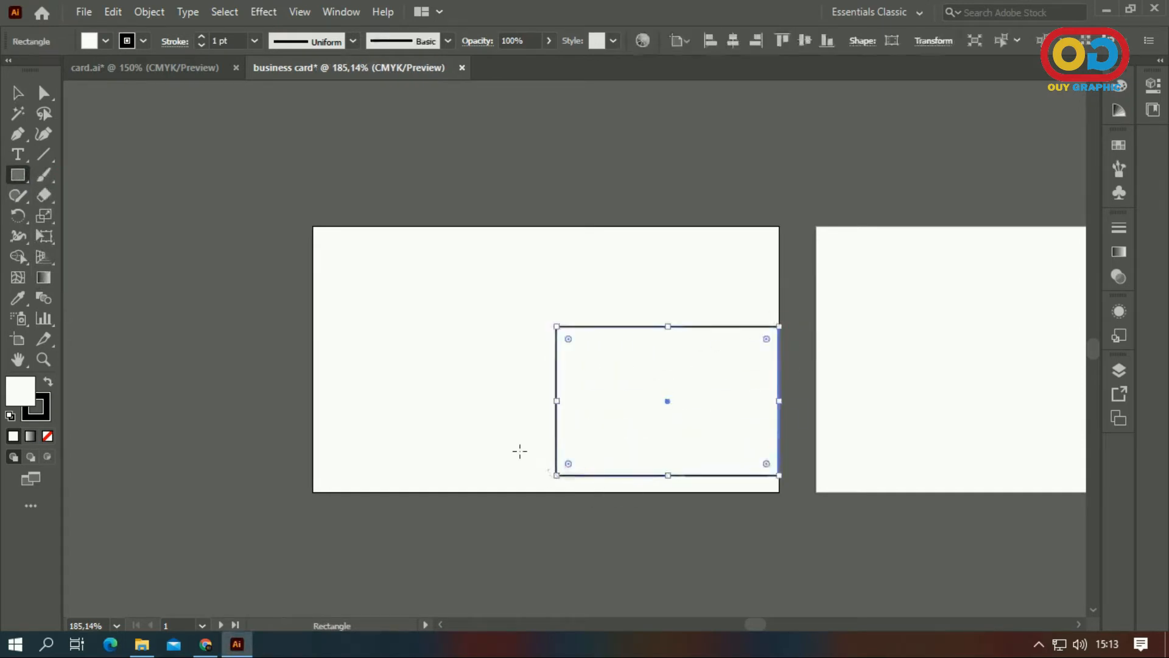
- Remove the rectangle's stroke and fill it with dark gray #414242
click(47, 408)
click(48, 436)
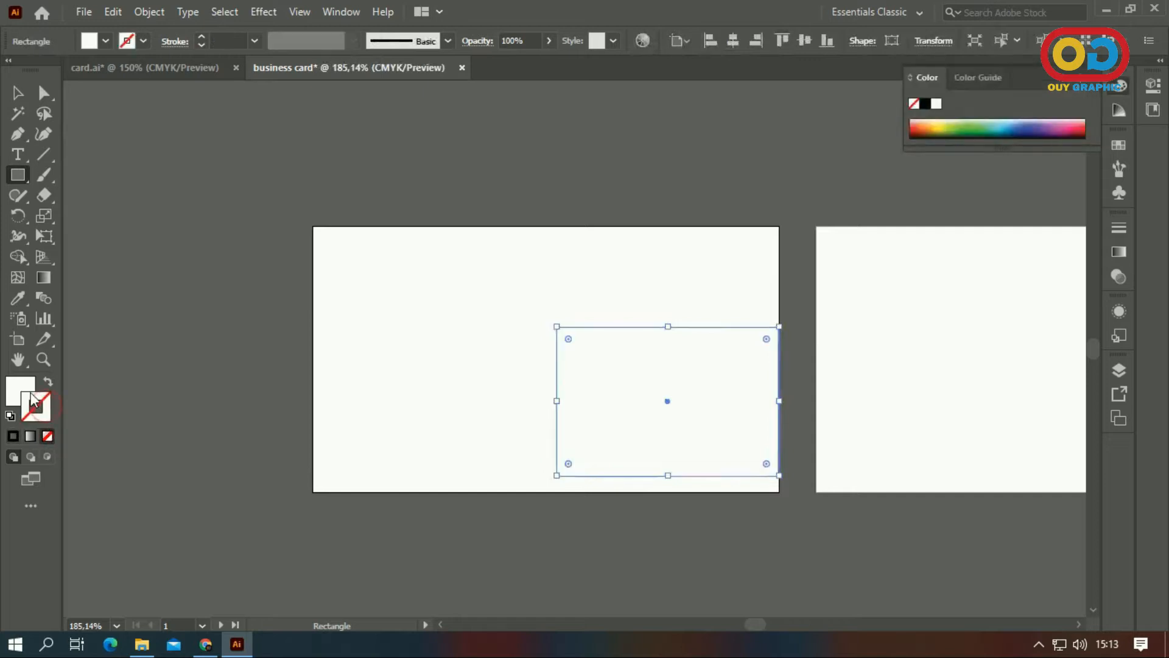
double_click(20, 392)
text(3f3f3f)
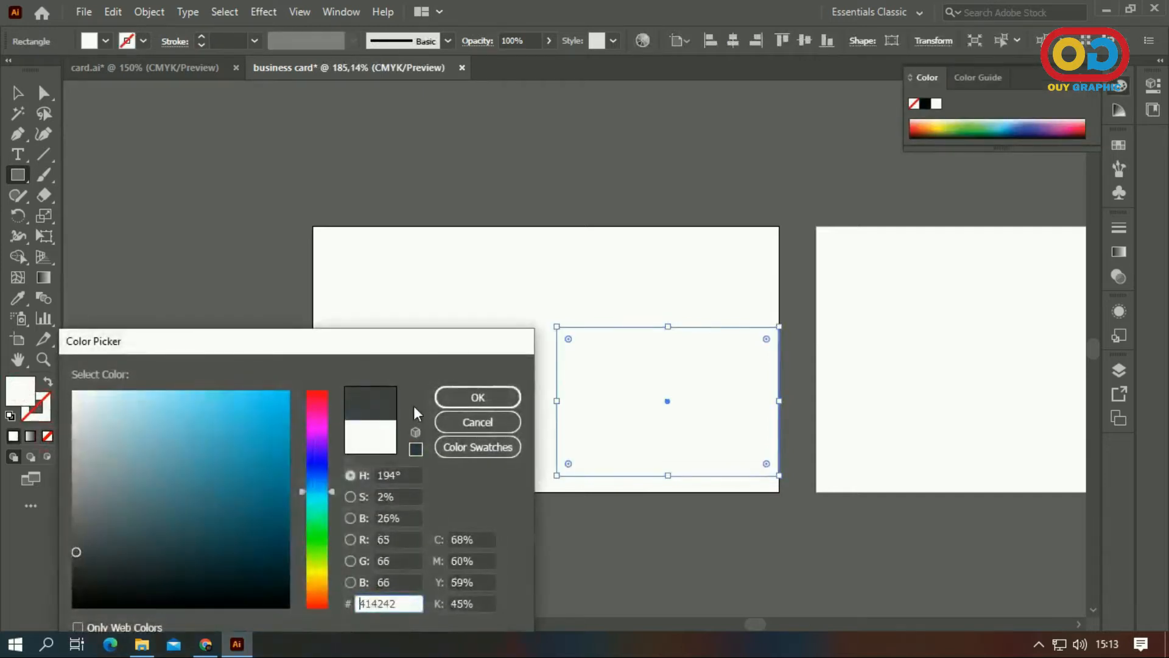
click(440, 398)
- Copy the three blue color squares from the card.ai document and place them above the gray rectangle in the business card document
key(v)
key(ctrl+Tab)
drag(495, 245, 436, 143)
right_click(521, 224)
click(531, 326)
click(714, 192)
drag(404, 192, 635, 299)
click(464, 183)
- Draw a triangle from the gray rectangle's right-edge midpoint to its bottom-edge midpoint and a point further right, and color it with the medium blue square
scroll(726, 384, up, 1)
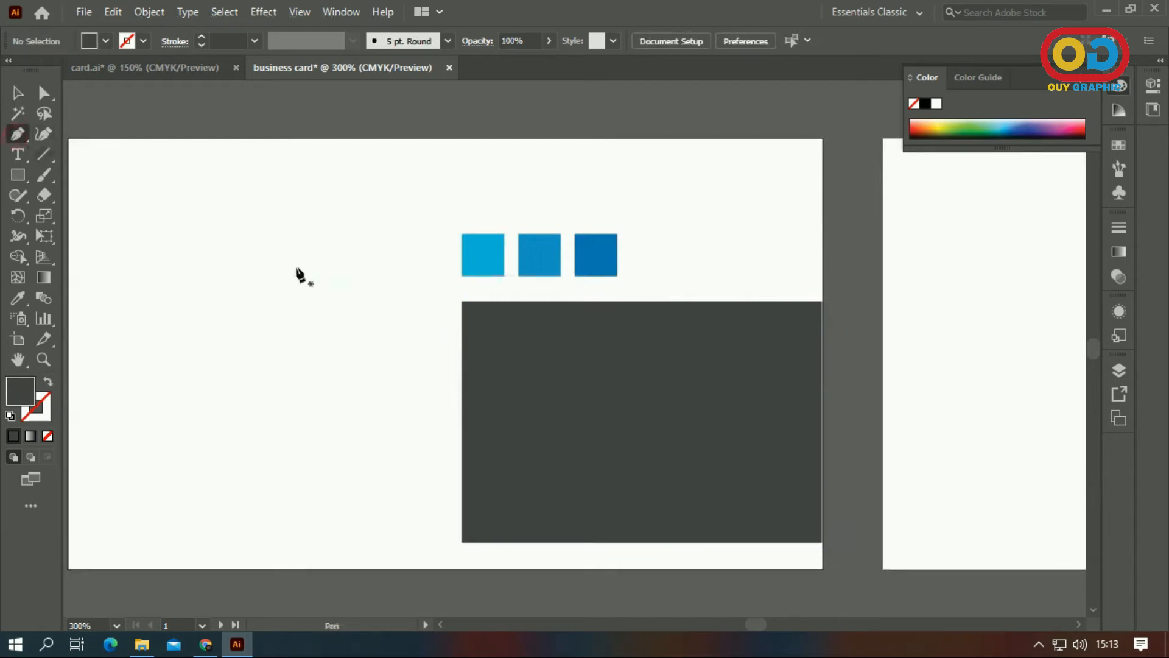
click(823, 421)
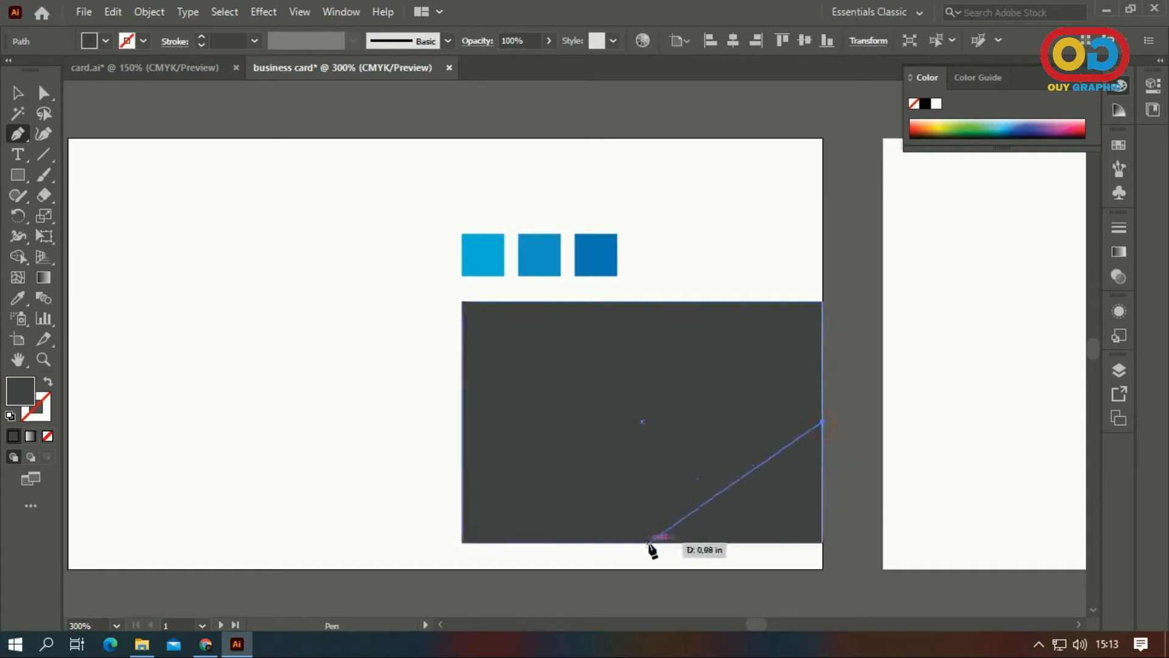
click(642, 541)
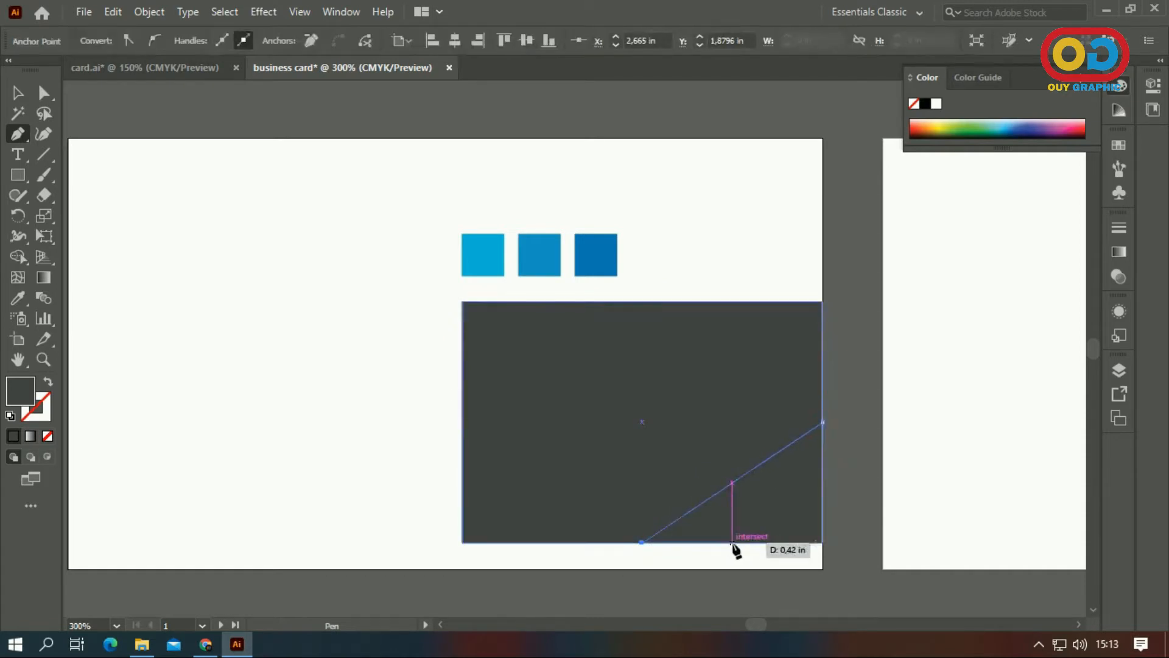
click(741, 542)
click(822, 422)
click(19, 300)
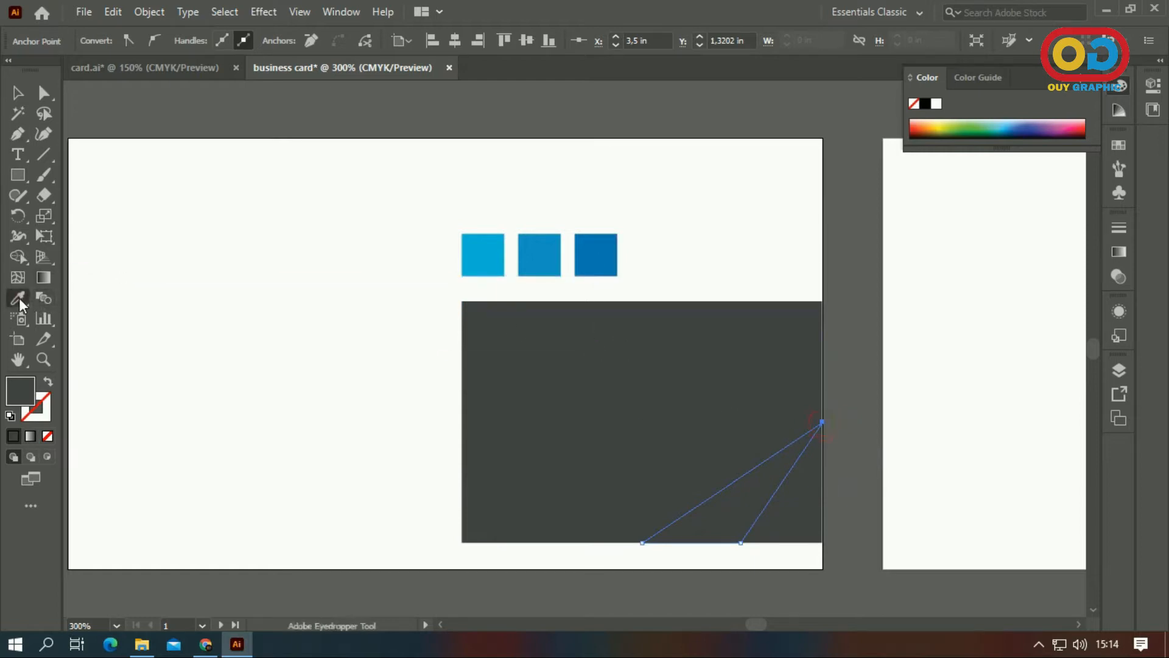
click(539, 249)
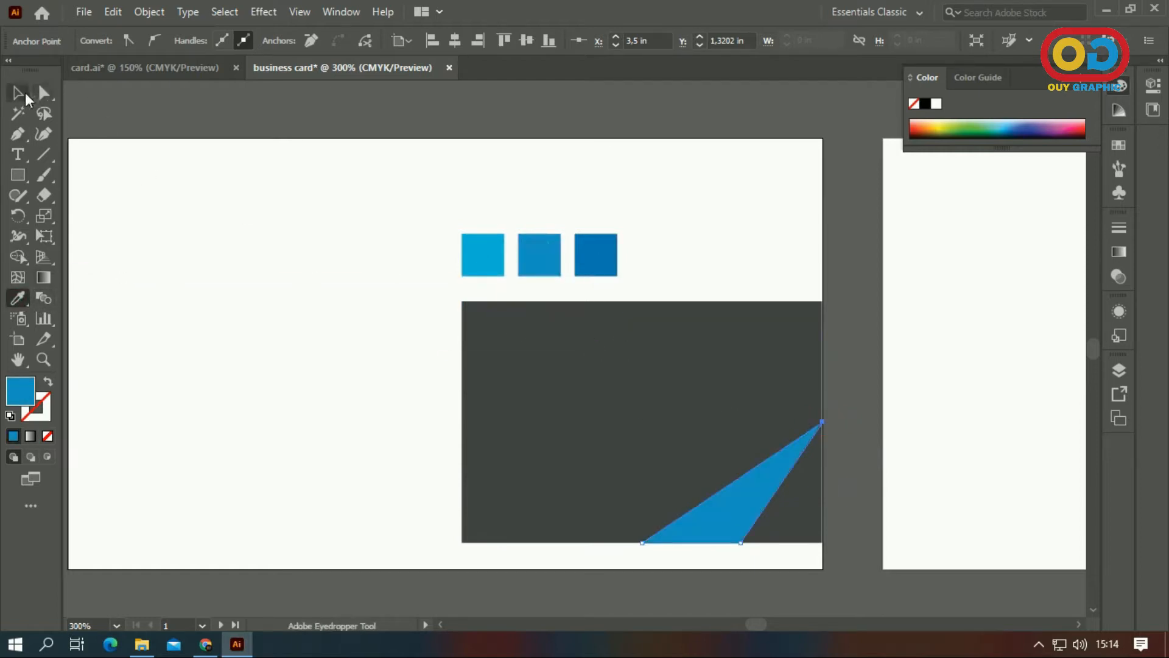
click(19, 93)
click(124, 135)
- Draw a triangle along the medium blue triangle's upper edge with its third corner inside the gray rectangle, and color it with the light blue square
click(18, 134)
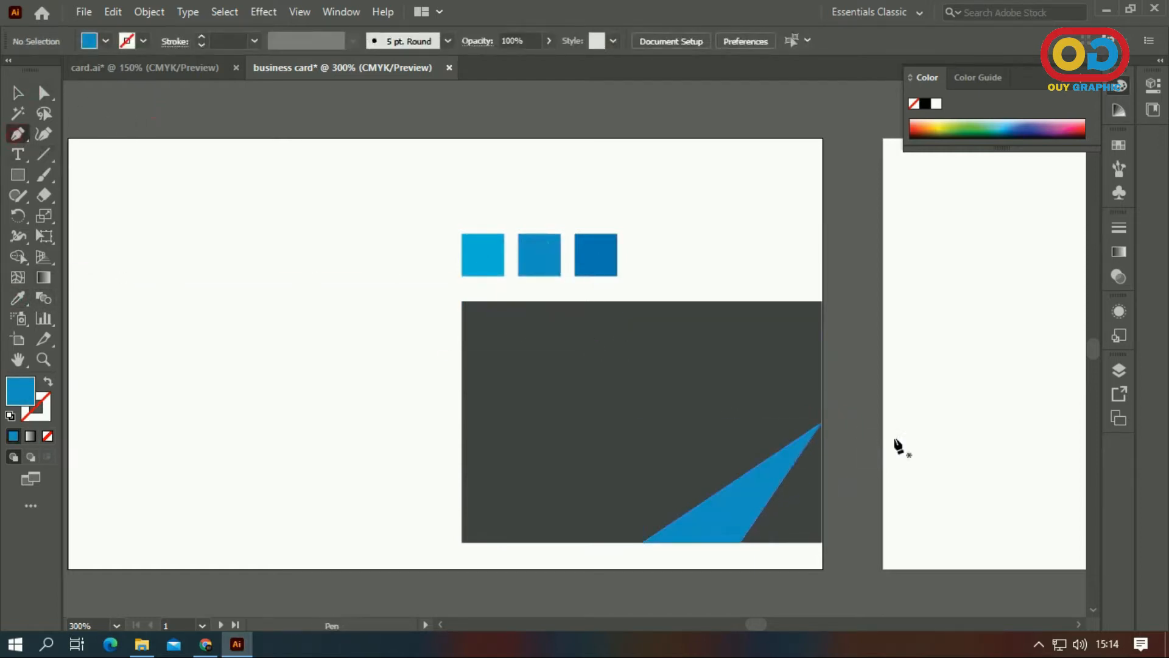
click(823, 424)
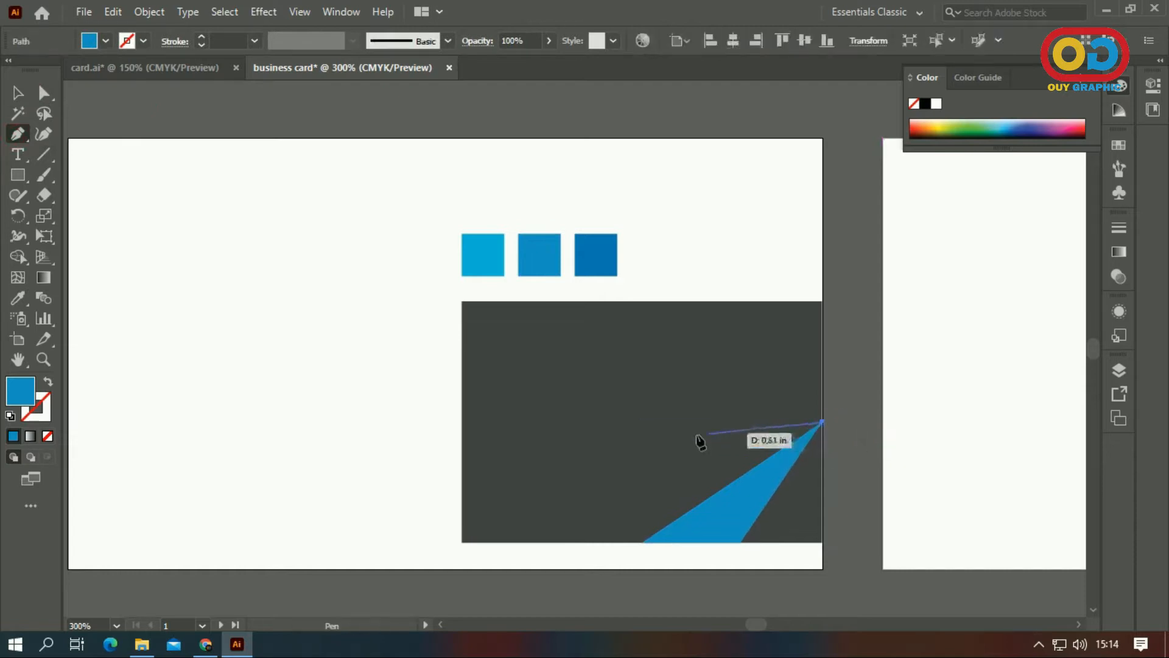
click(581, 475)
click(641, 542)
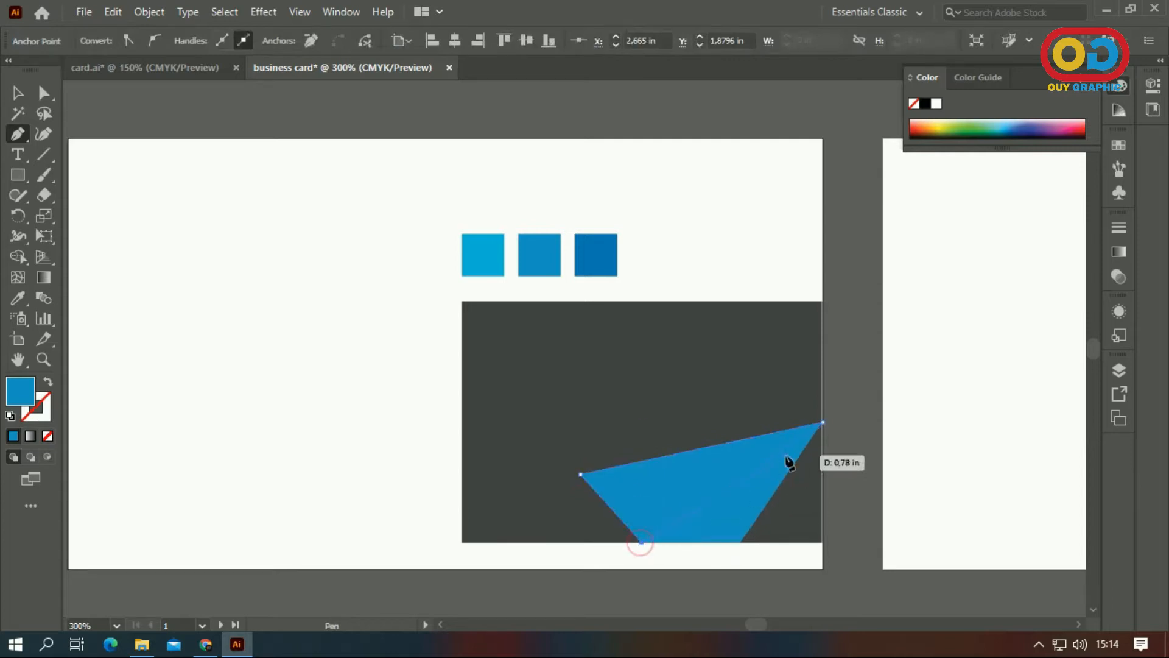
click(823, 422)
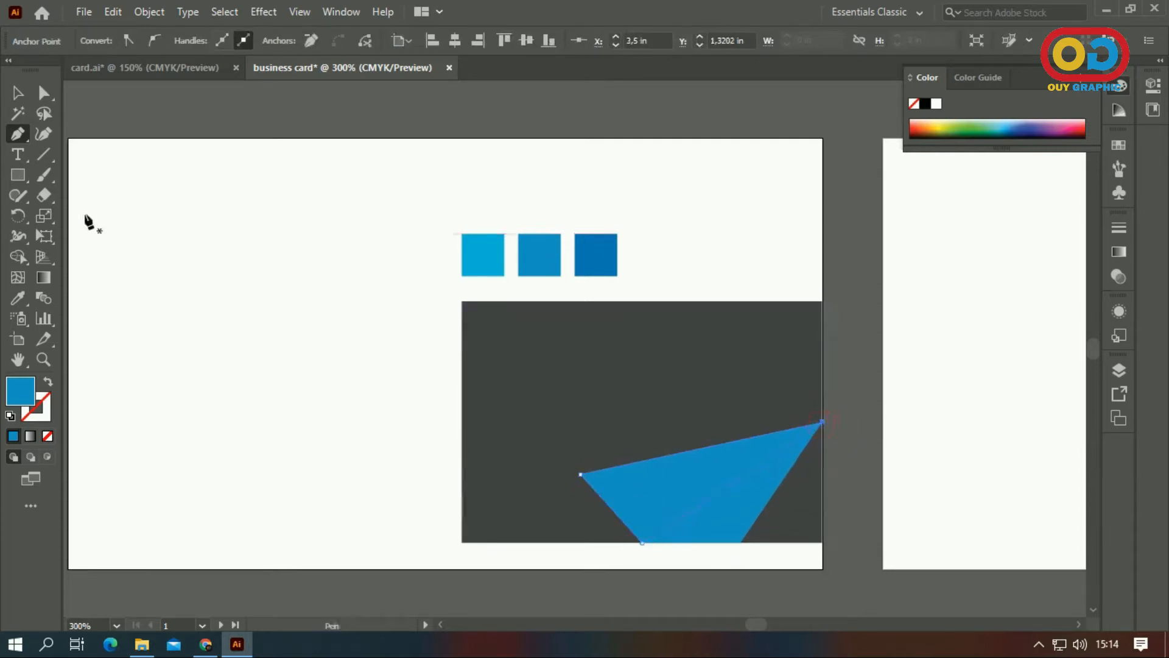
click(18, 298)
click(490, 254)
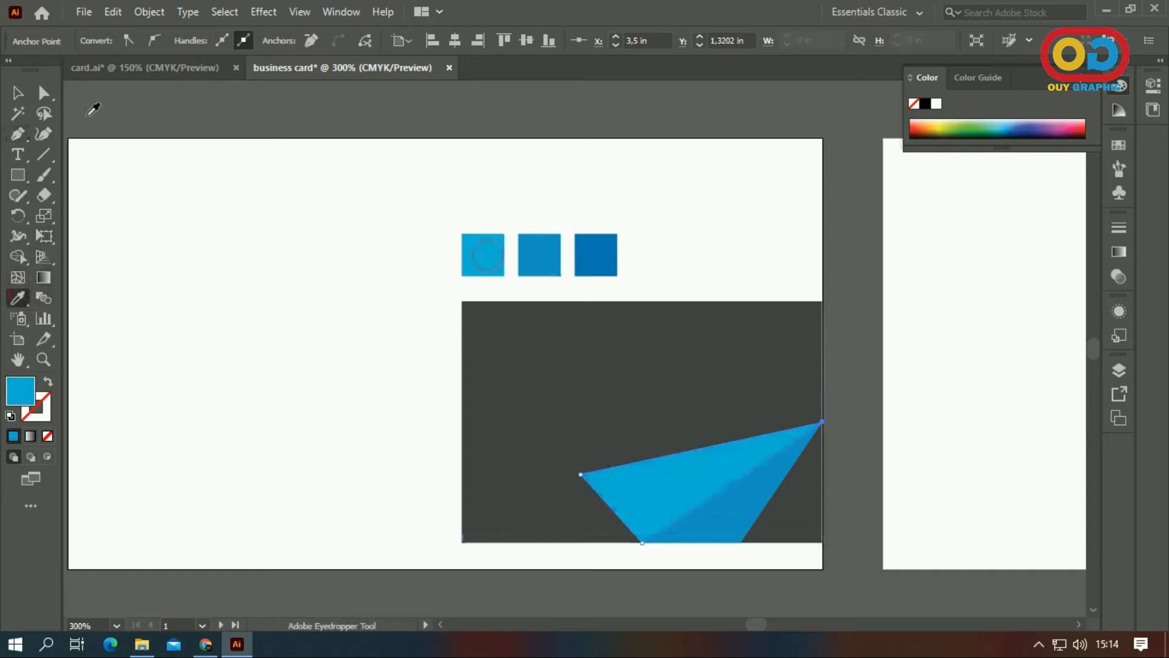
click(18, 93)
click(304, 130)
- Draw a narrow triangle along the medium blue triangle's right side down to the gray rectangle's bottom edge, and color it with the darkest blue square
scroll(632, 449, up, 1)
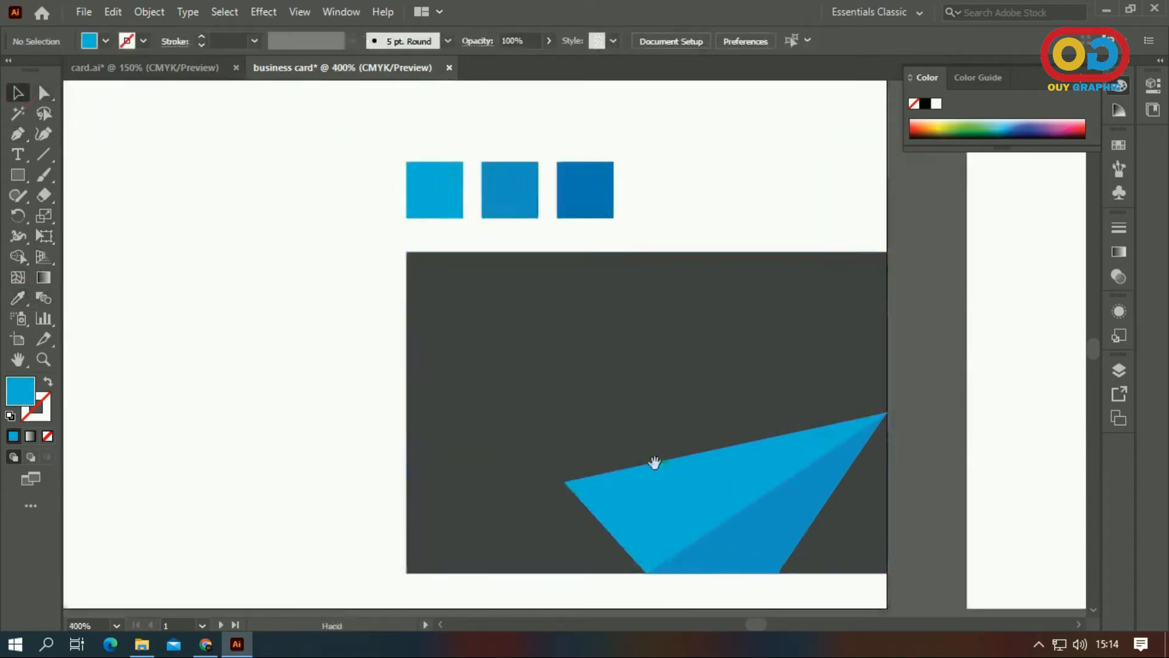
drag(654, 464, 601, 394)
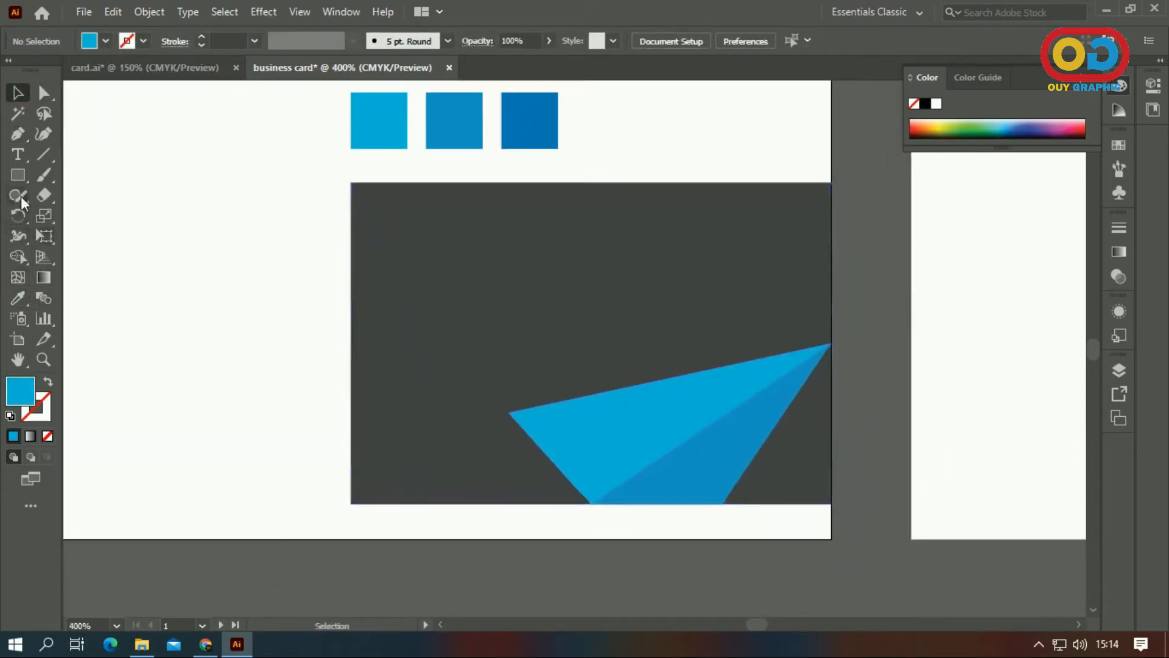
click(17, 134)
click(831, 344)
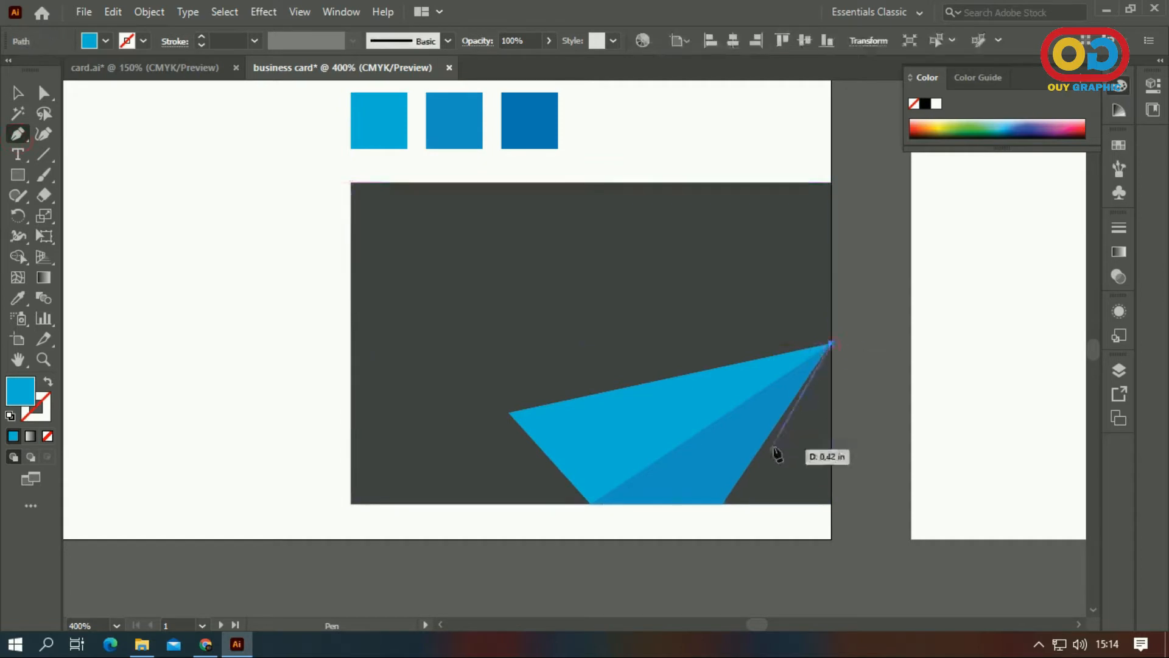
click(723, 504)
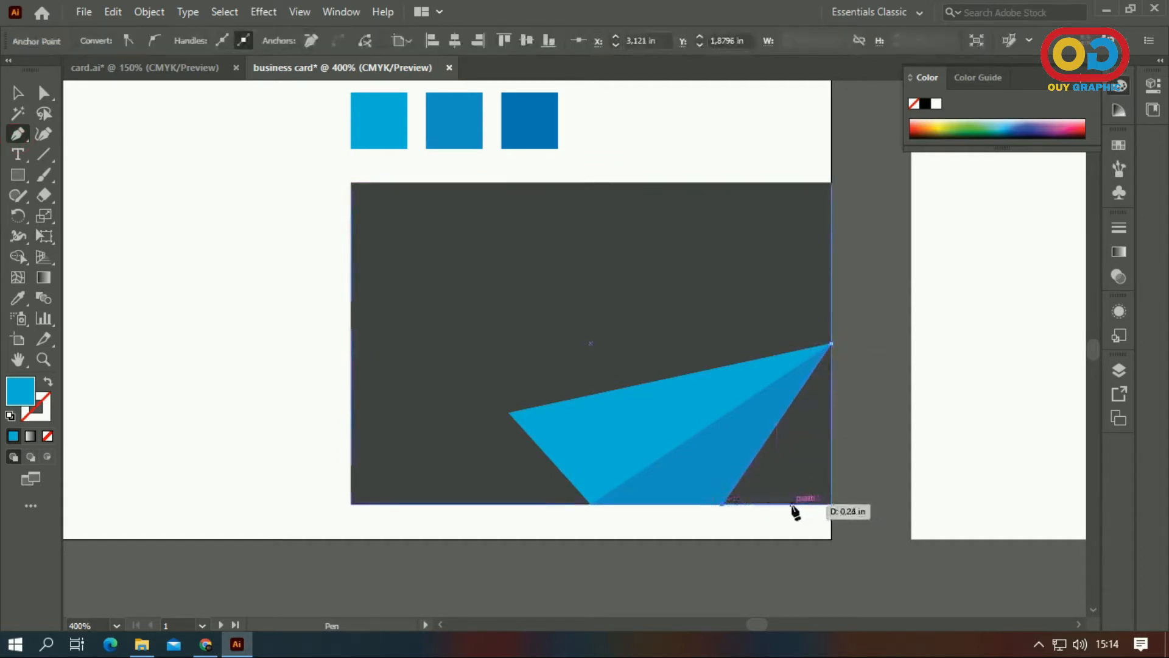
click(791, 505)
click(832, 344)
click(18, 297)
click(537, 140)
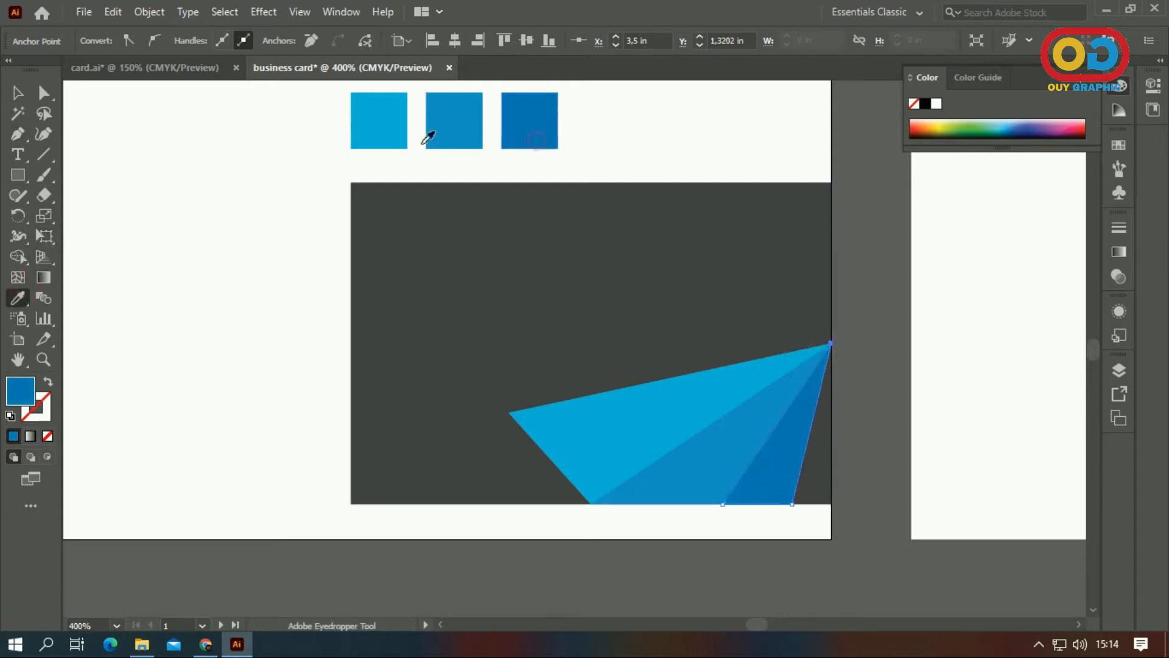
click(122, 172)
- Fill the remaining gap at the gray rectangle's lower-right corner with a triangle colored from the light blue square
click(17, 134)
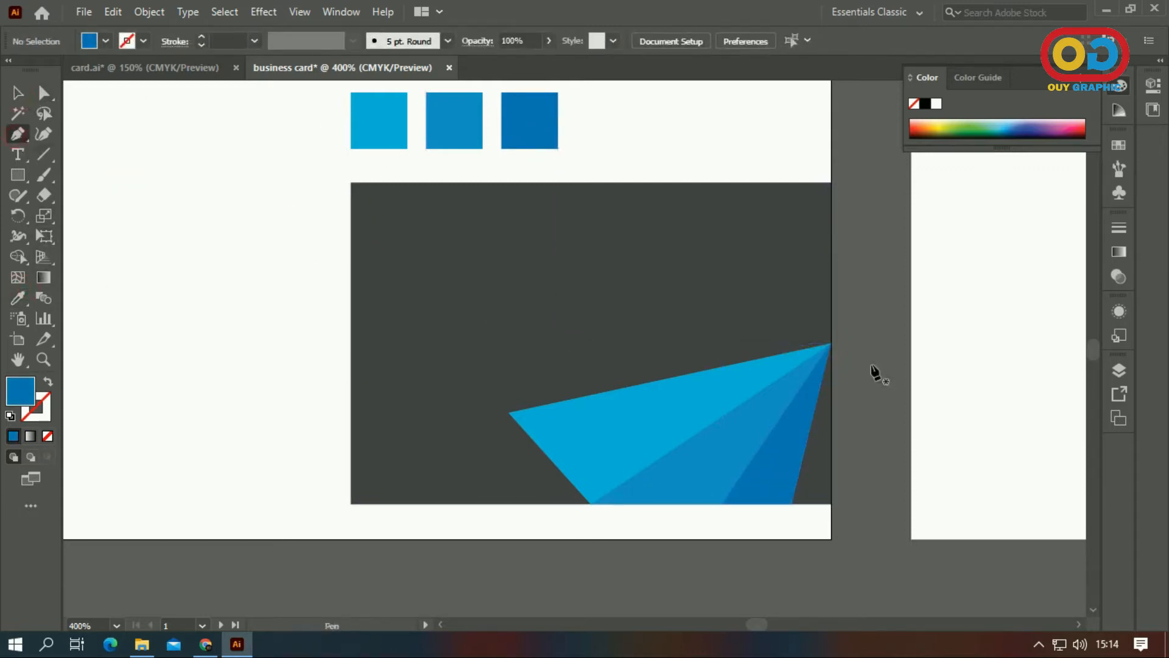
click(831, 343)
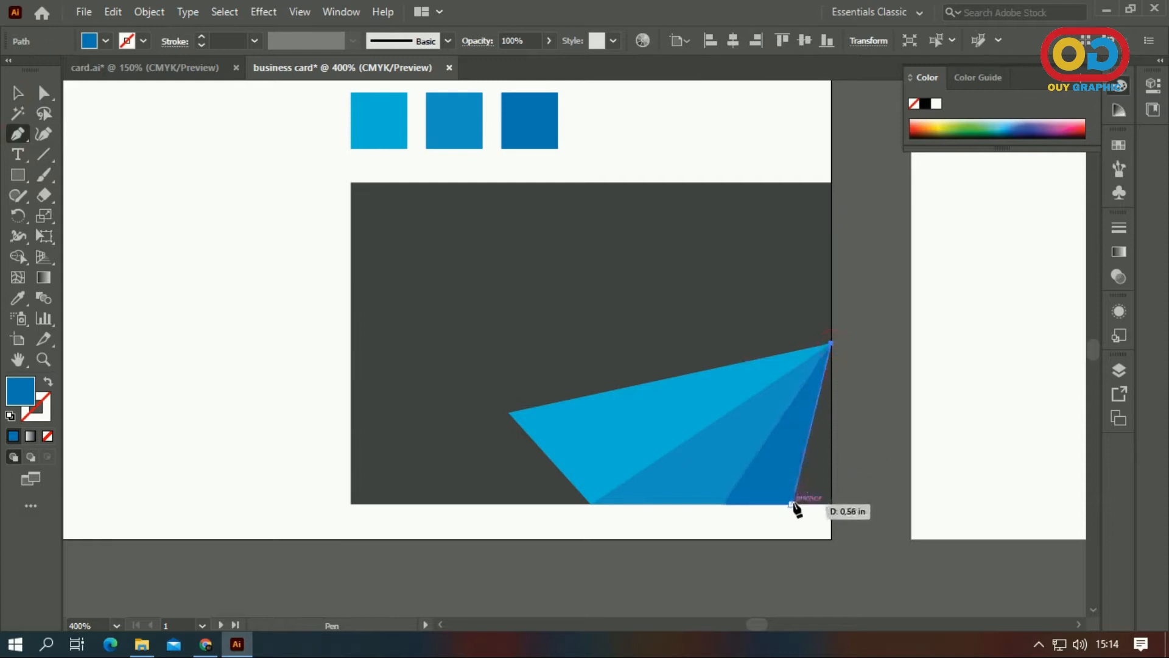
click(792, 504)
click(832, 505)
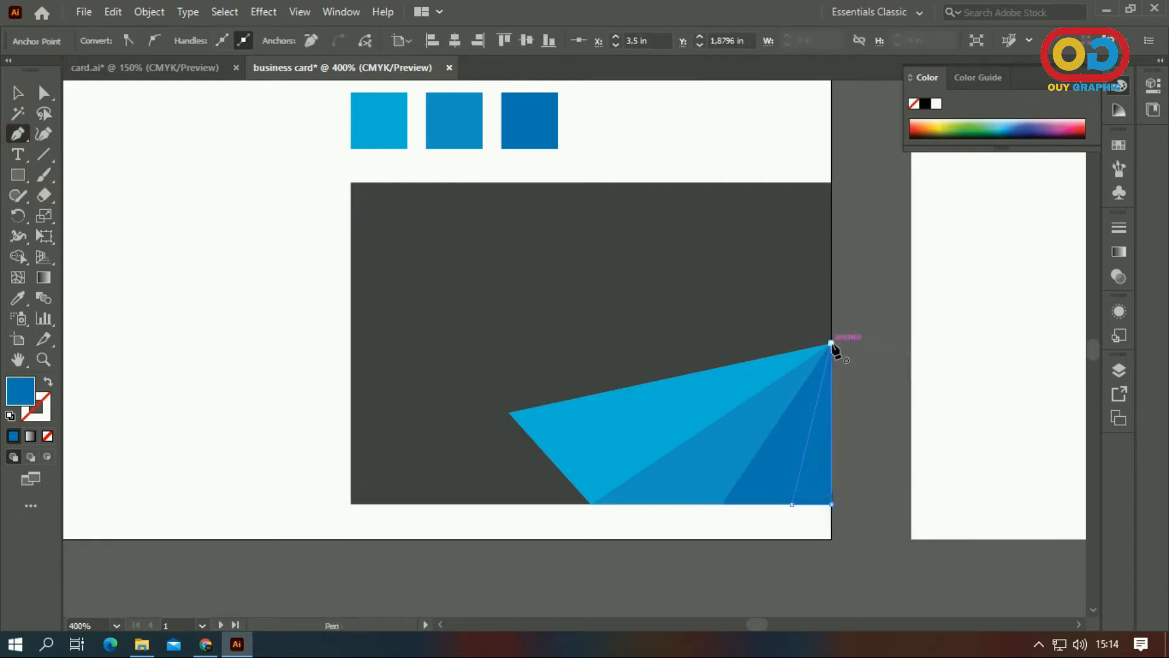
click(18, 92)
click(18, 298)
click(379, 120)
click(17, 93)
click(107, 174)
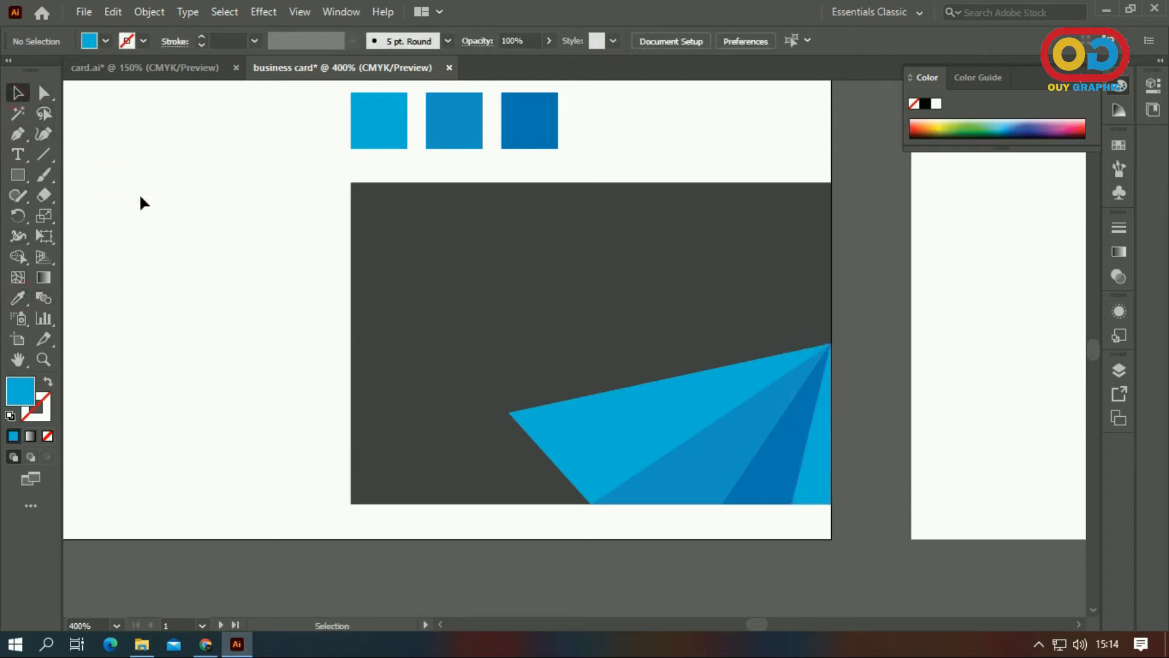
- Draw a triangle from the light blue shape's left tip down to the gray rectangle's bottom edge, and give it the darkest blue facet's color
click(18, 134)
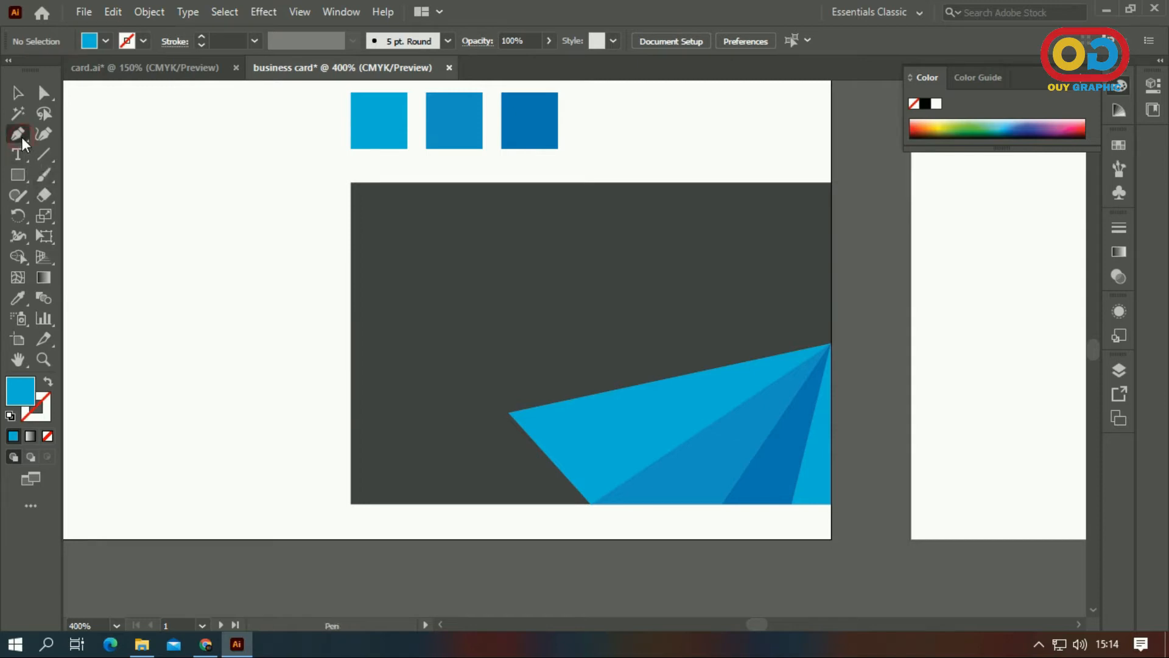
click(509, 412)
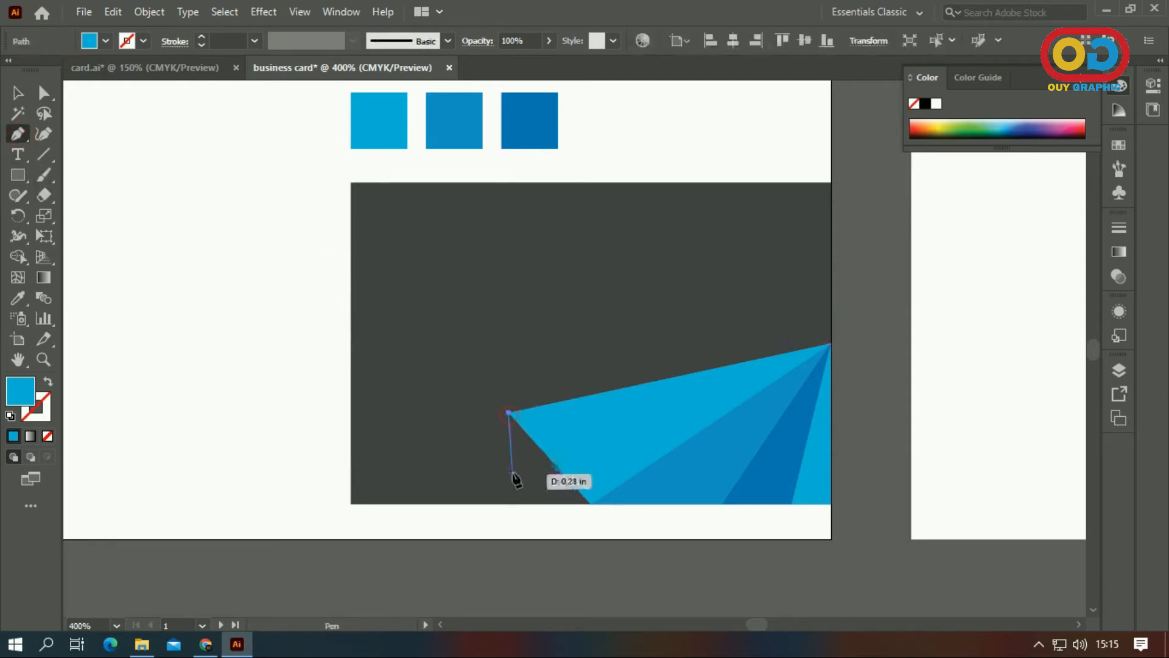
click(472, 503)
click(589, 503)
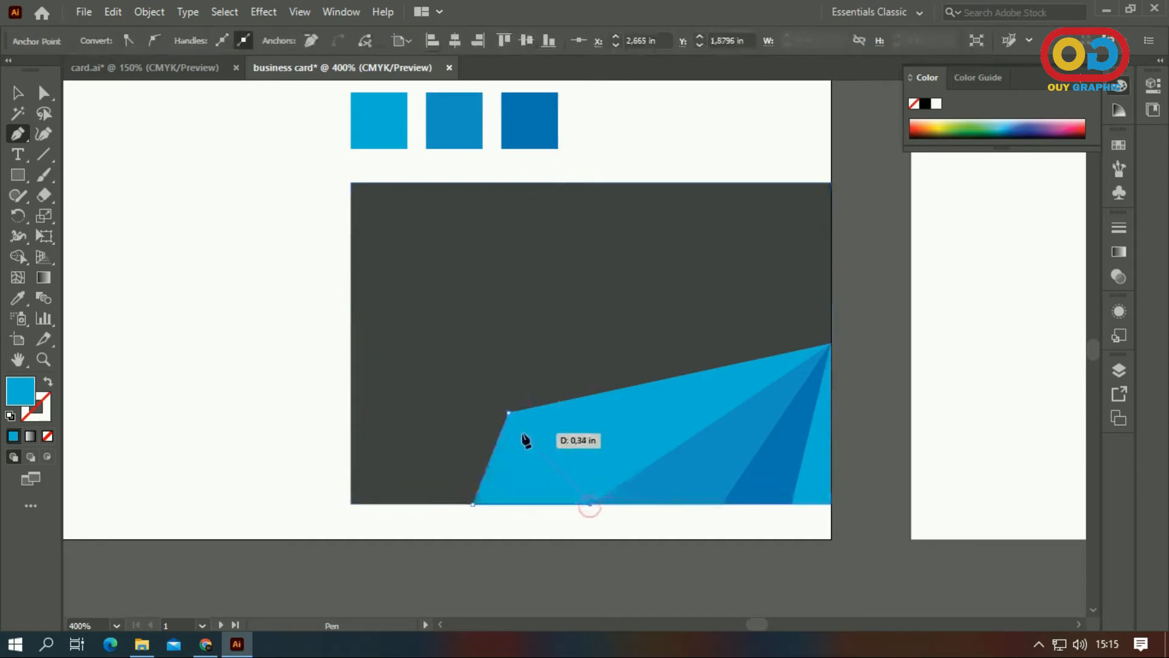
click(510, 412)
click(10, 300)
click(790, 420)
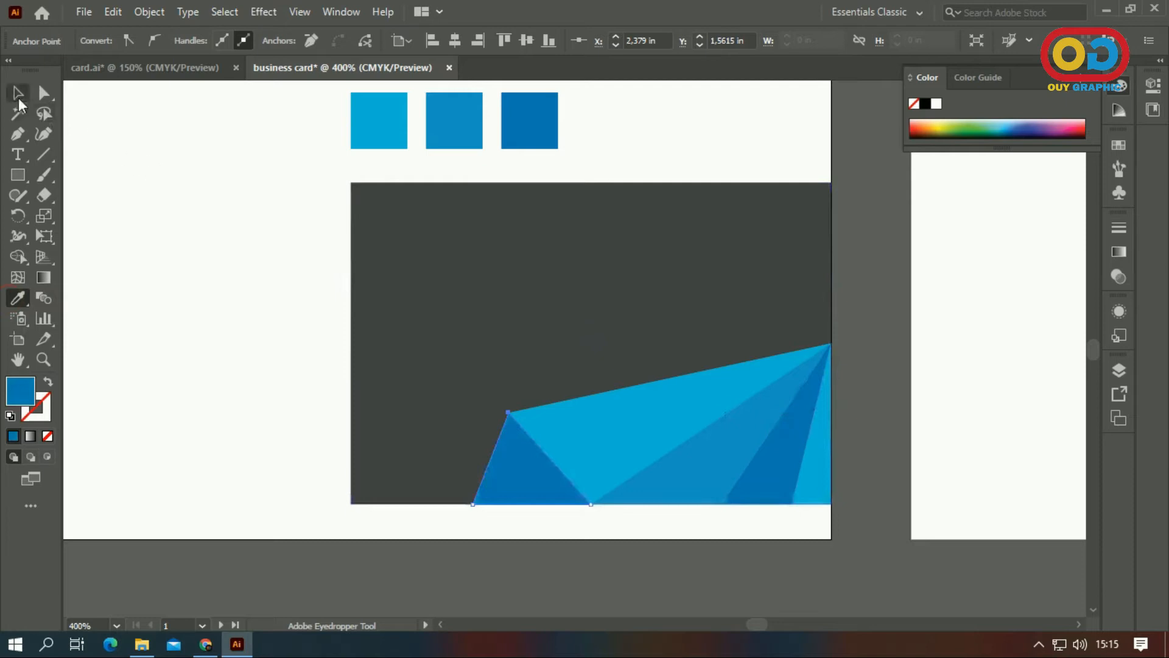
click(80, 138)
- Draw a four-sided shape above the large light blue triangle, reaching the gray rectangle's right edge, and give it the medium blue facet's color
click(22, 136)
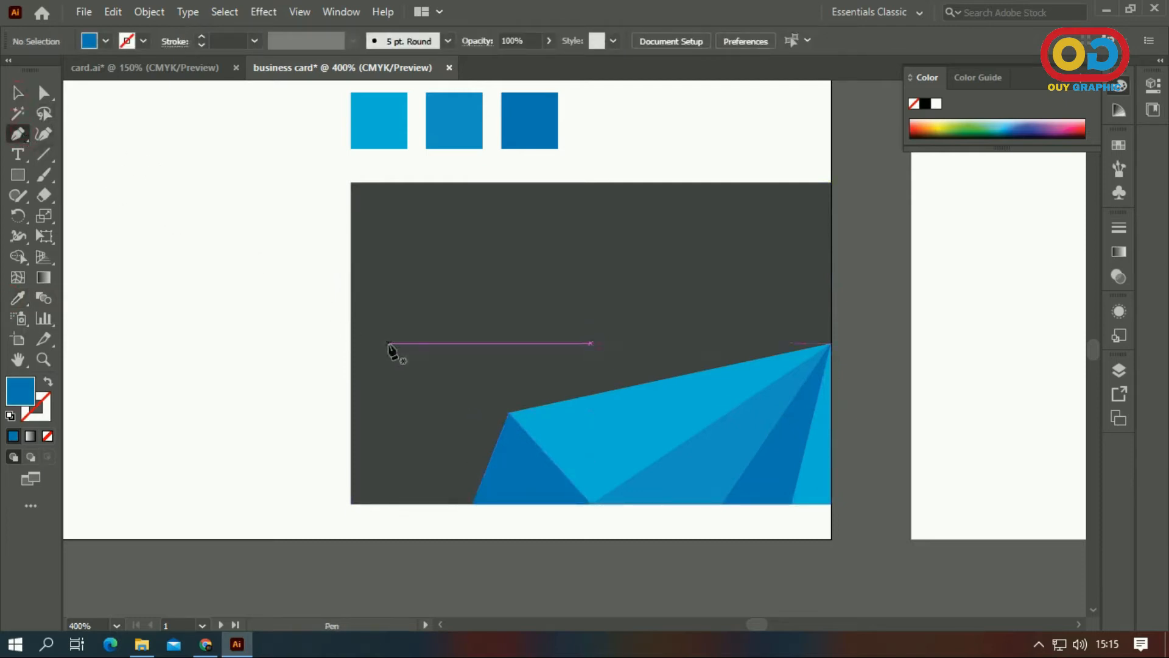
click(830, 316)
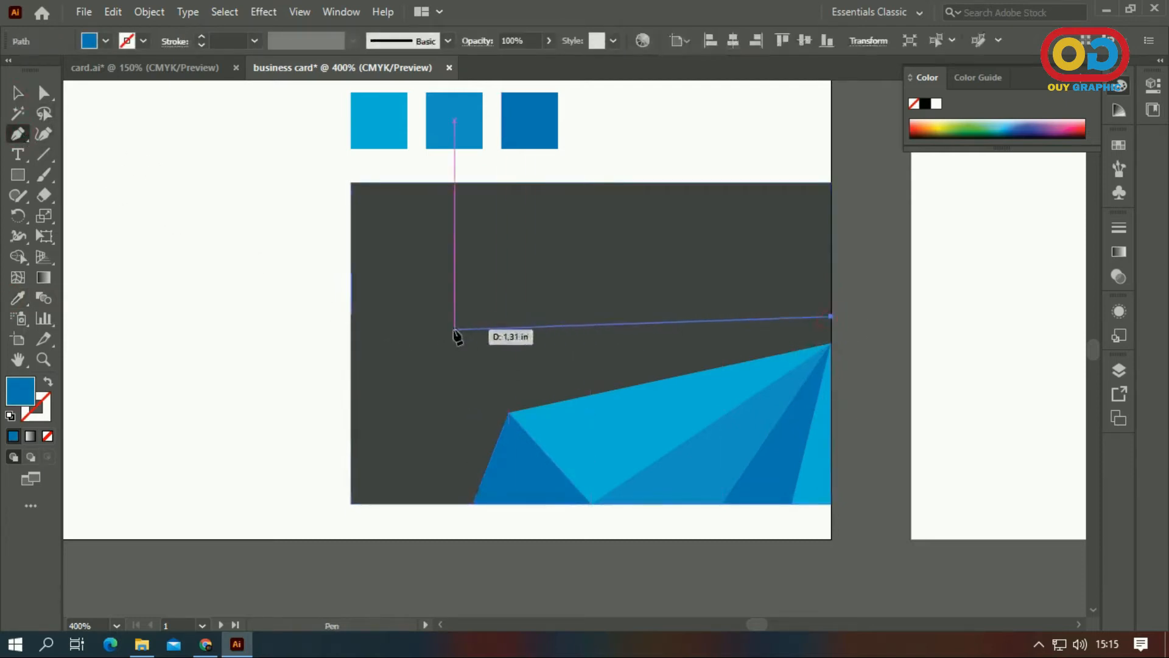
click(458, 286)
click(509, 412)
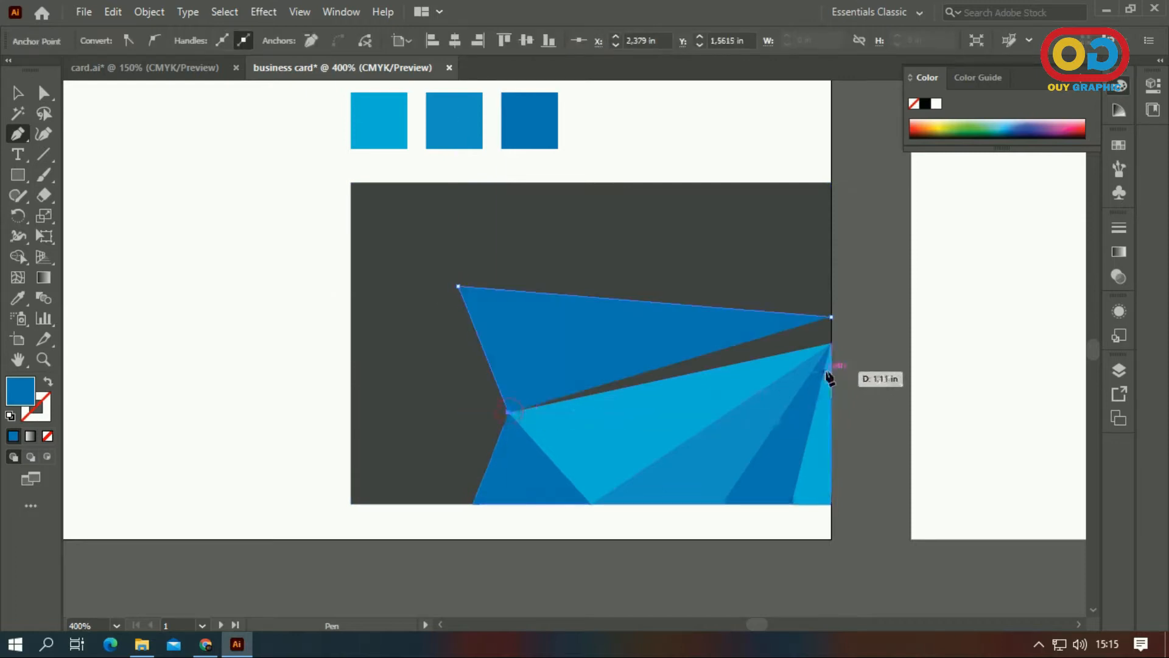
click(831, 316)
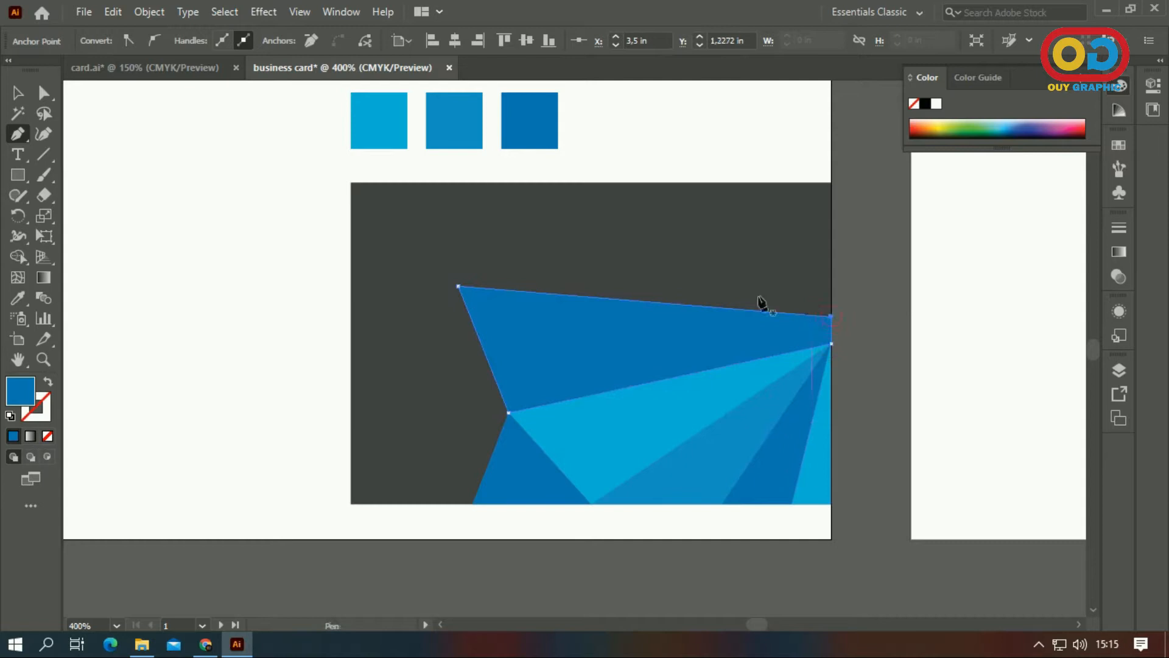
click(22, 298)
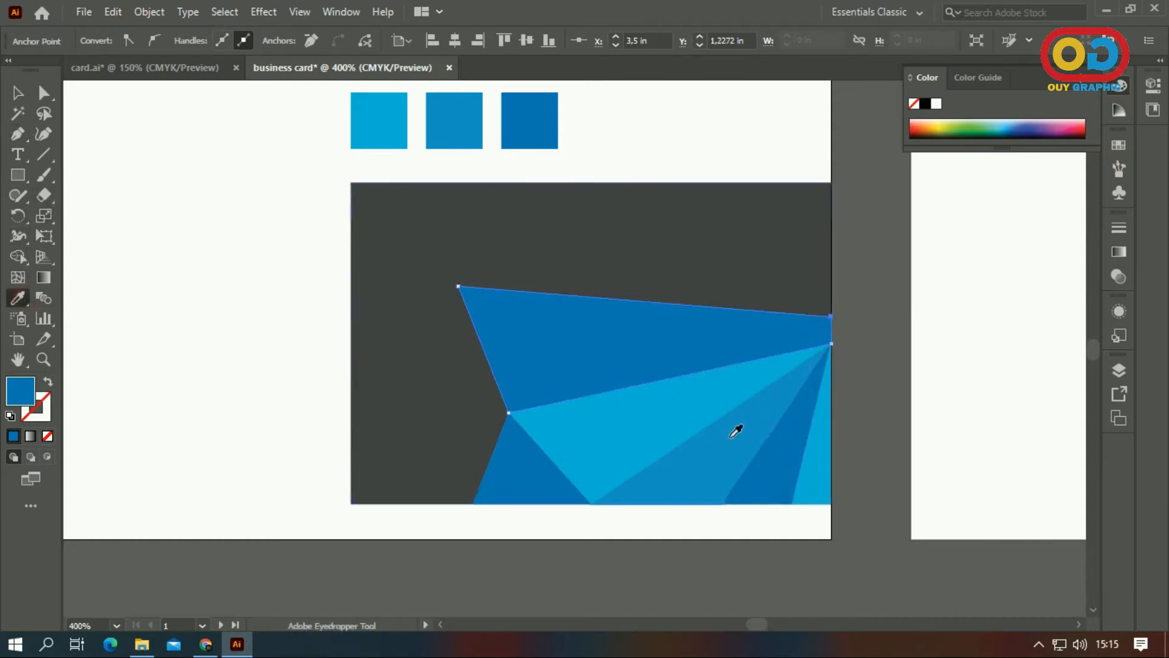
click(735, 430)
click(17, 93)
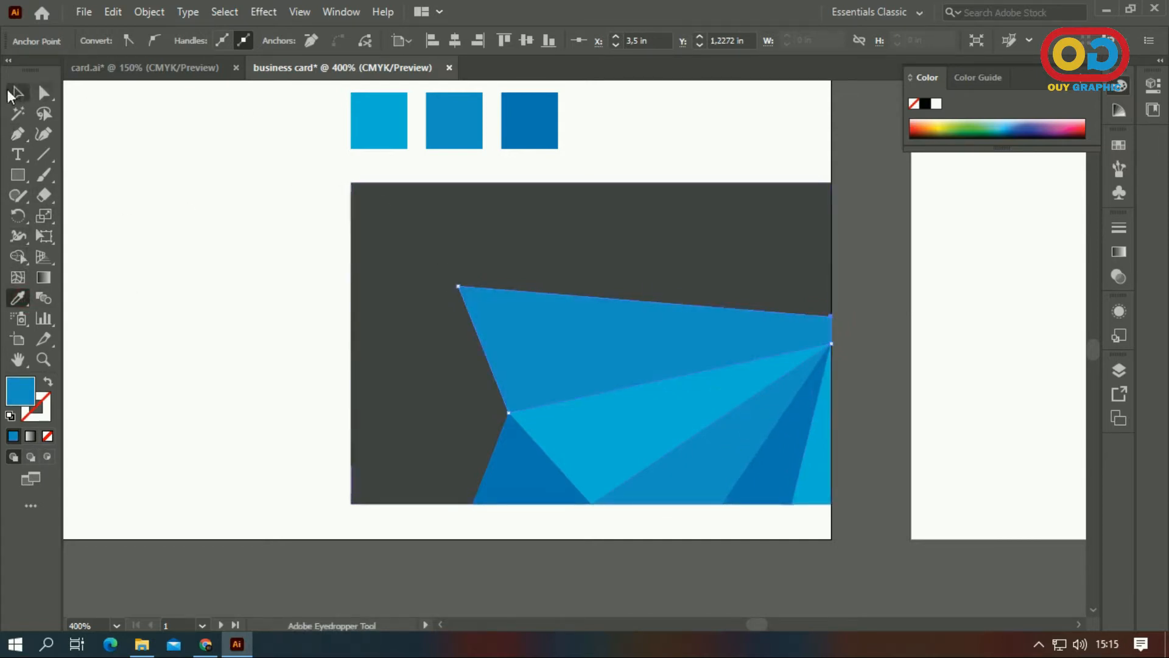
click(415, 278)
- Draw a triangle from the light blue shape's left tip to the gray rectangle's lower-left corner, and give it the medium blue facet's color
click(17, 134)
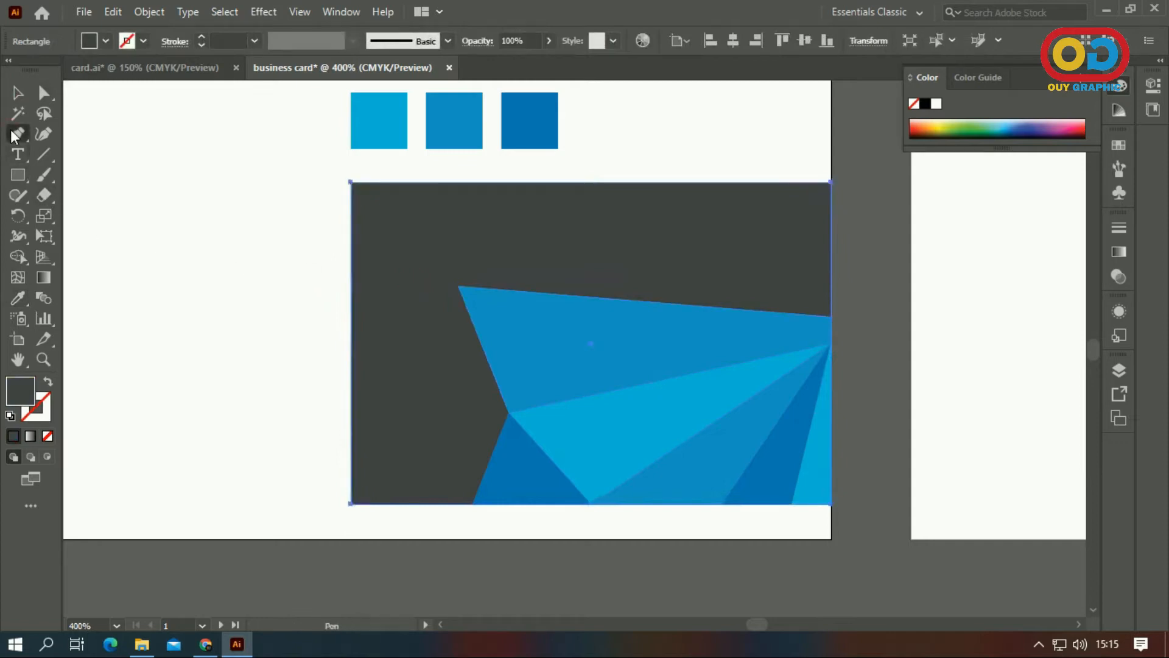
click(508, 413)
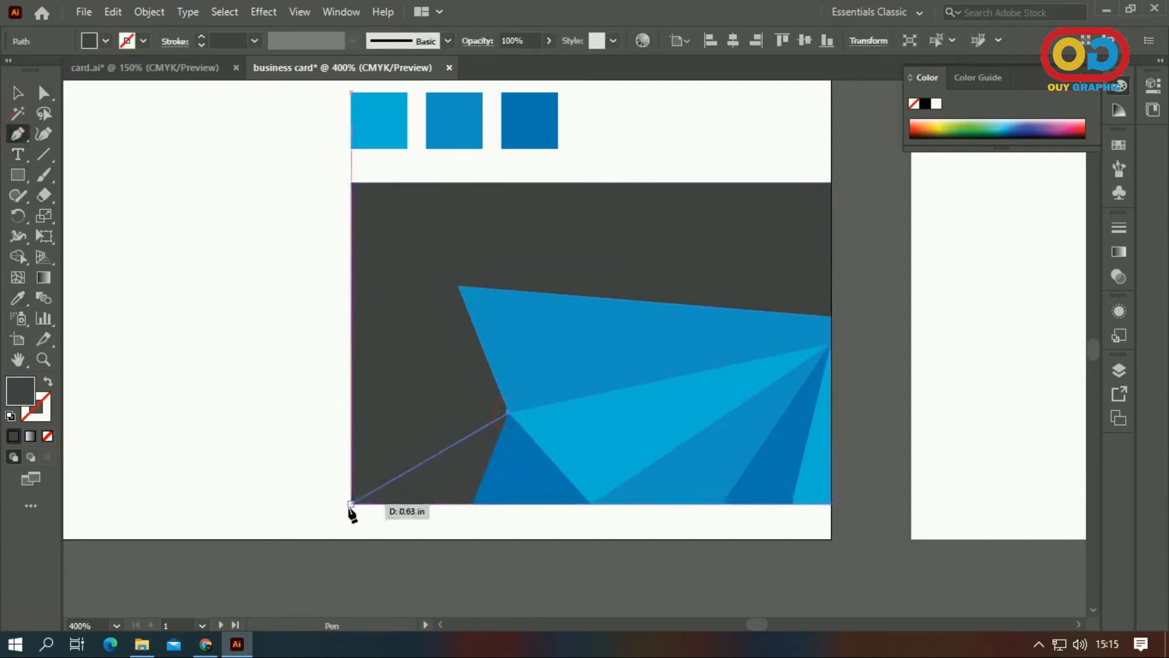
click(351, 503)
click(472, 504)
click(508, 413)
click(21, 296)
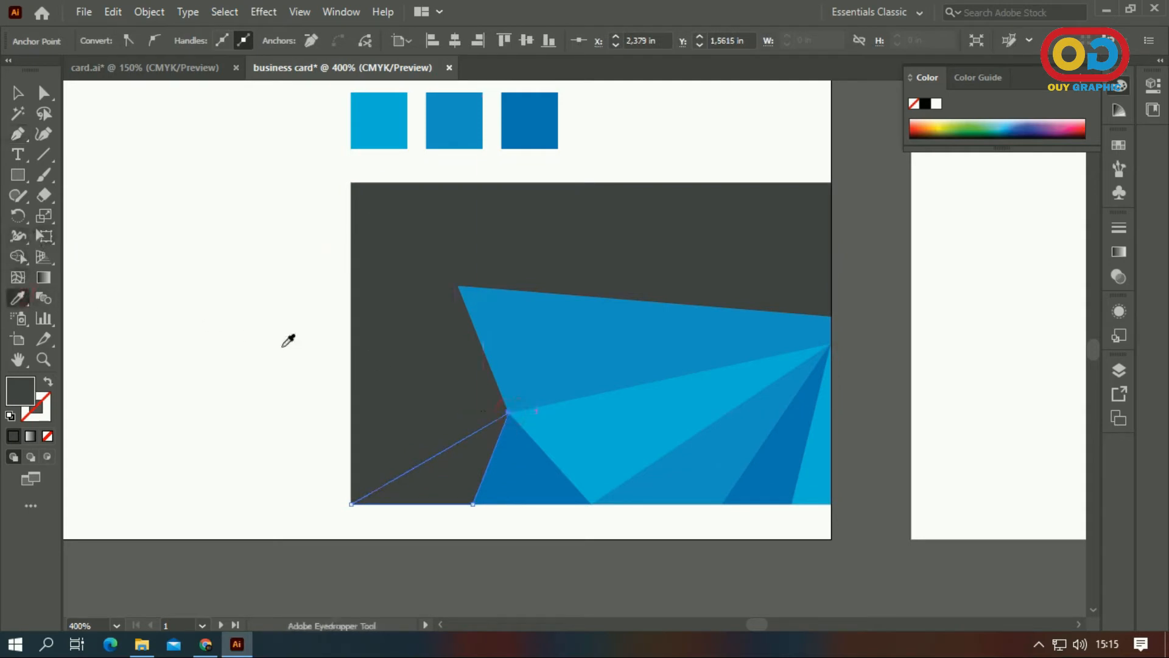
click(622, 368)
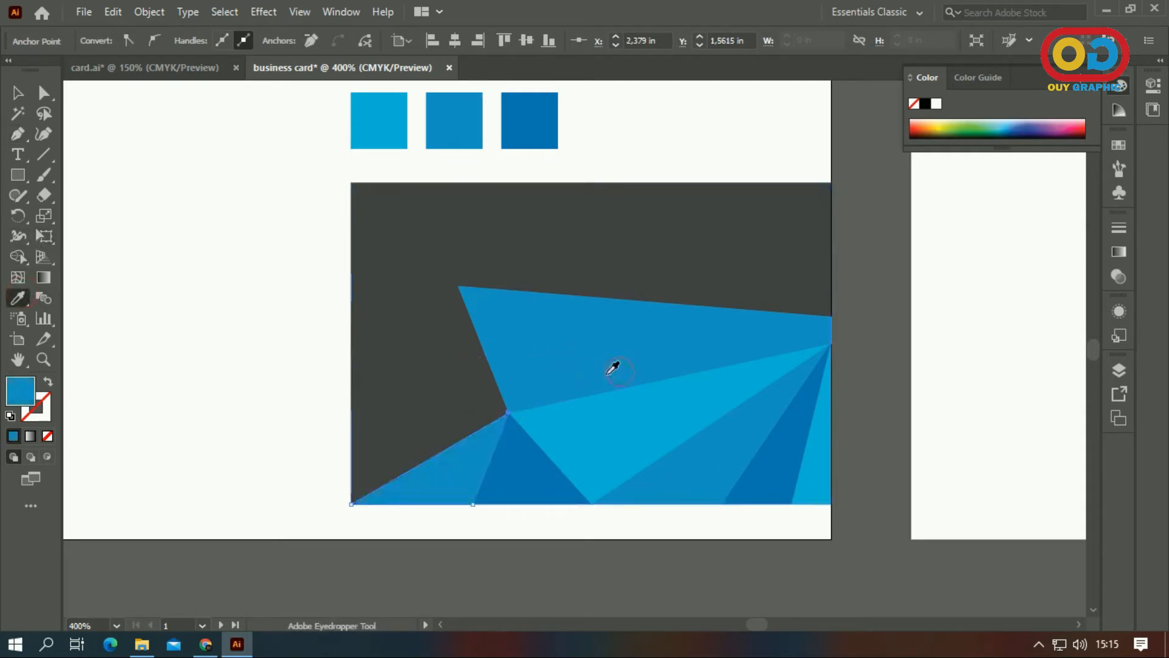
key(v)
click(83, 143)
- Draw a triangle above the lower-left medium blue facet, reaching up the gray rectangle's left edge, and give it the darkest blue facet's color
key(p)
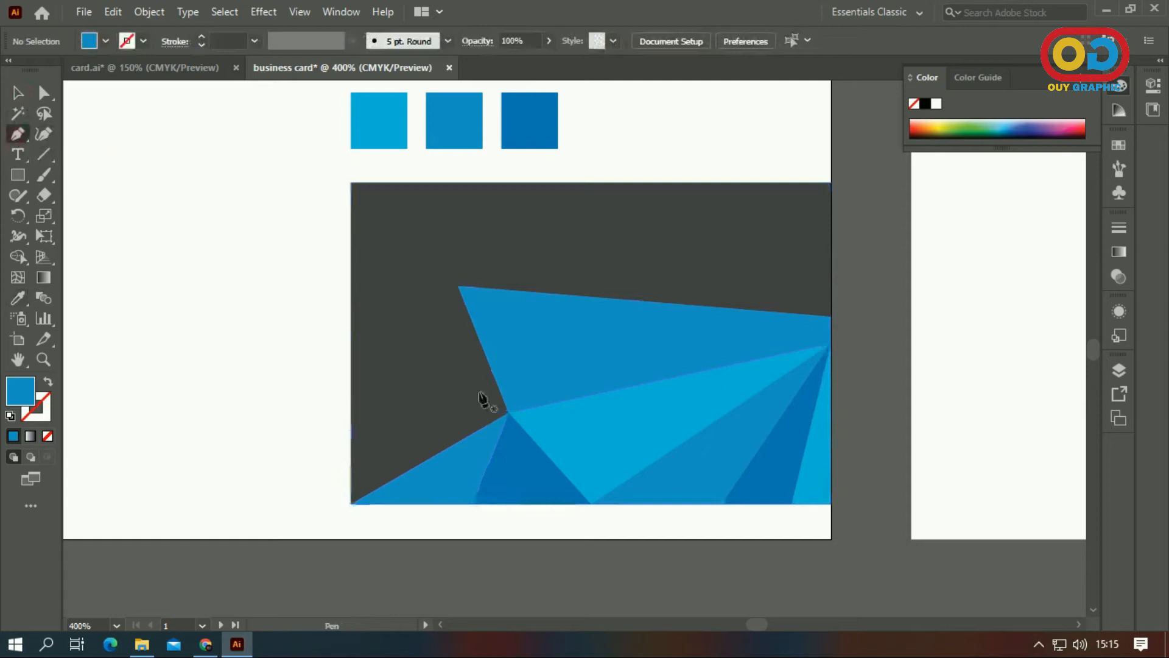
click(508, 413)
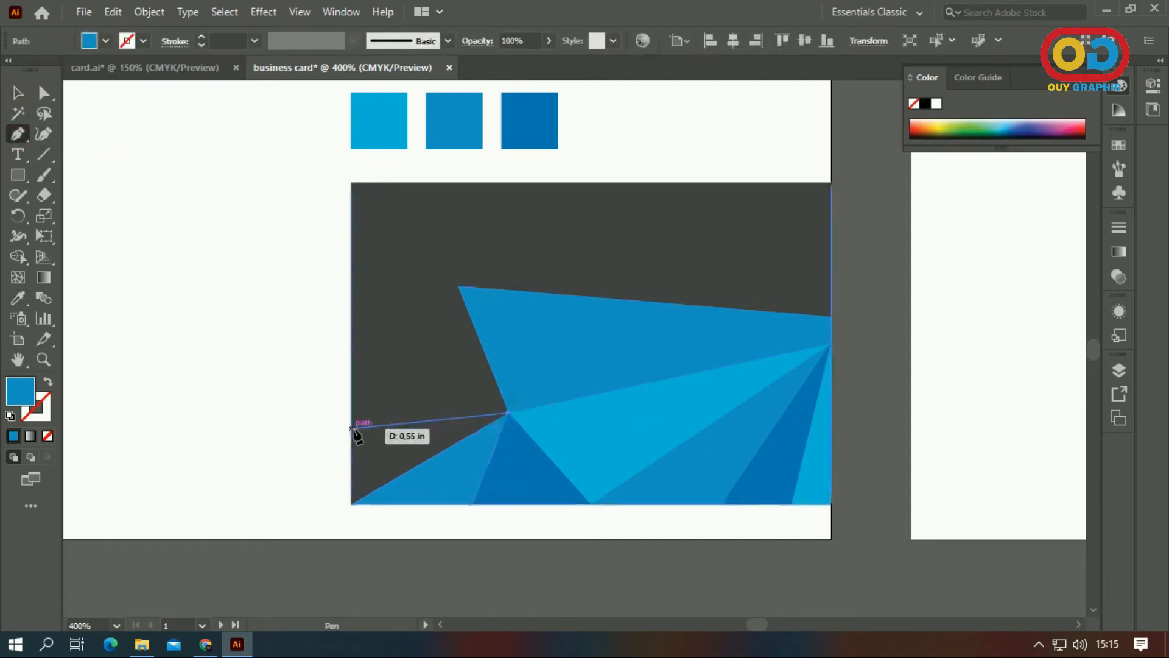
click(352, 429)
click(352, 503)
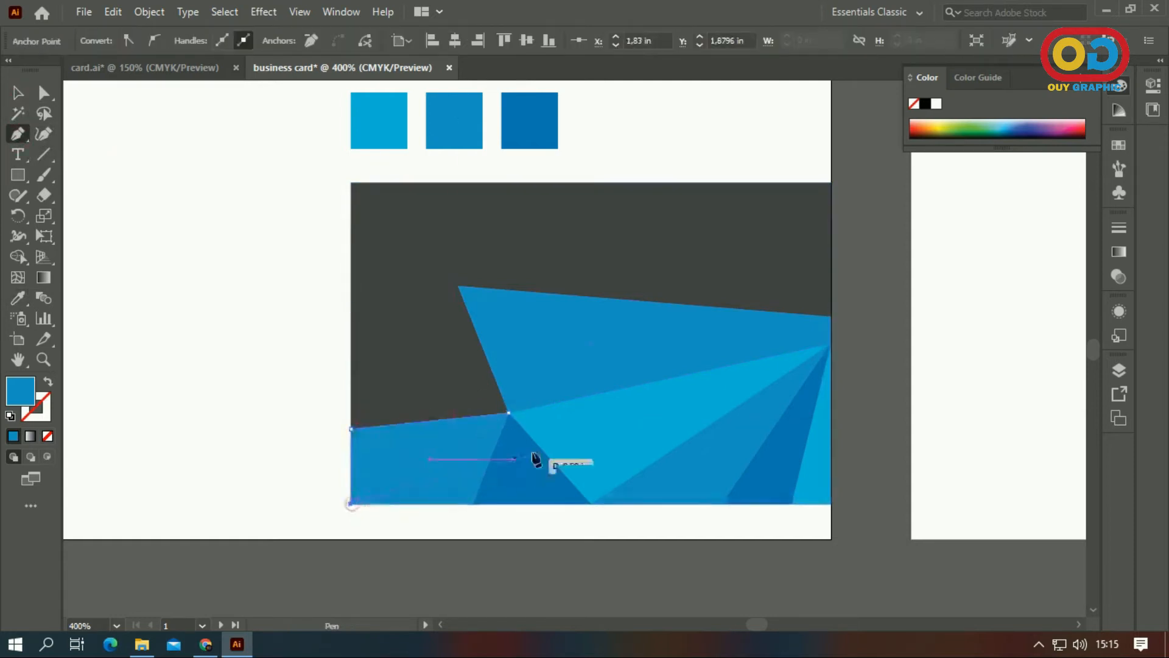
click(509, 413)
click(25, 295)
click(528, 458)
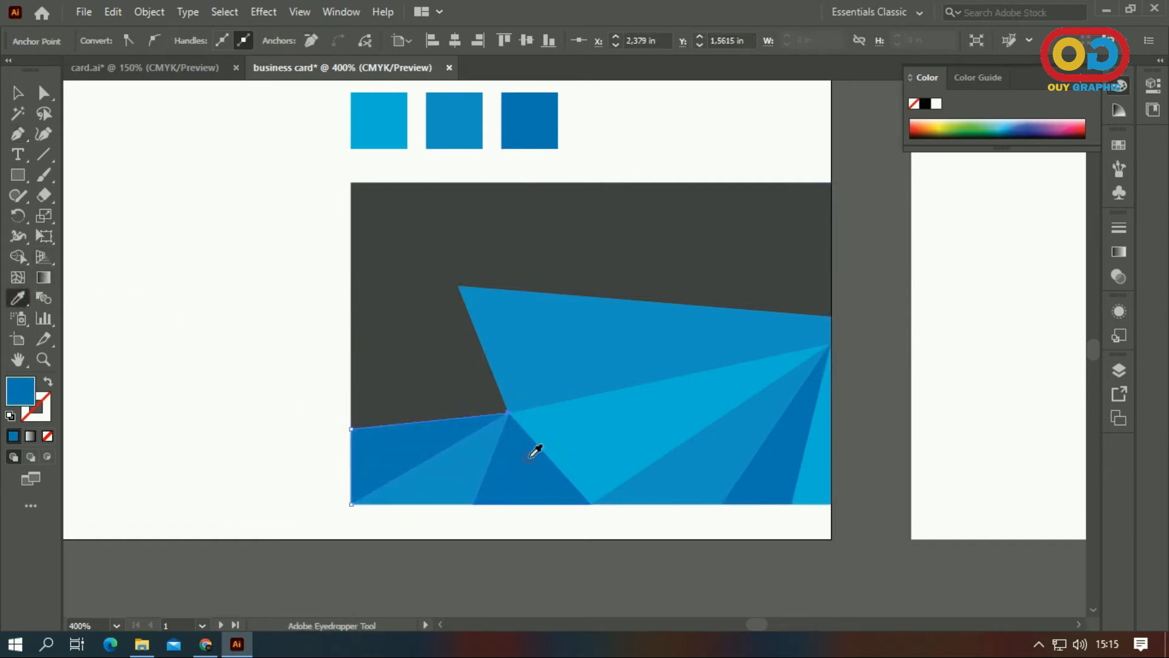
ctrl+click(141, 166)
- Draw a triangle joining the medium blue four-sided shape's left side to the gray rectangle's left edge, and give it the light blue facet's color
click(17, 137)
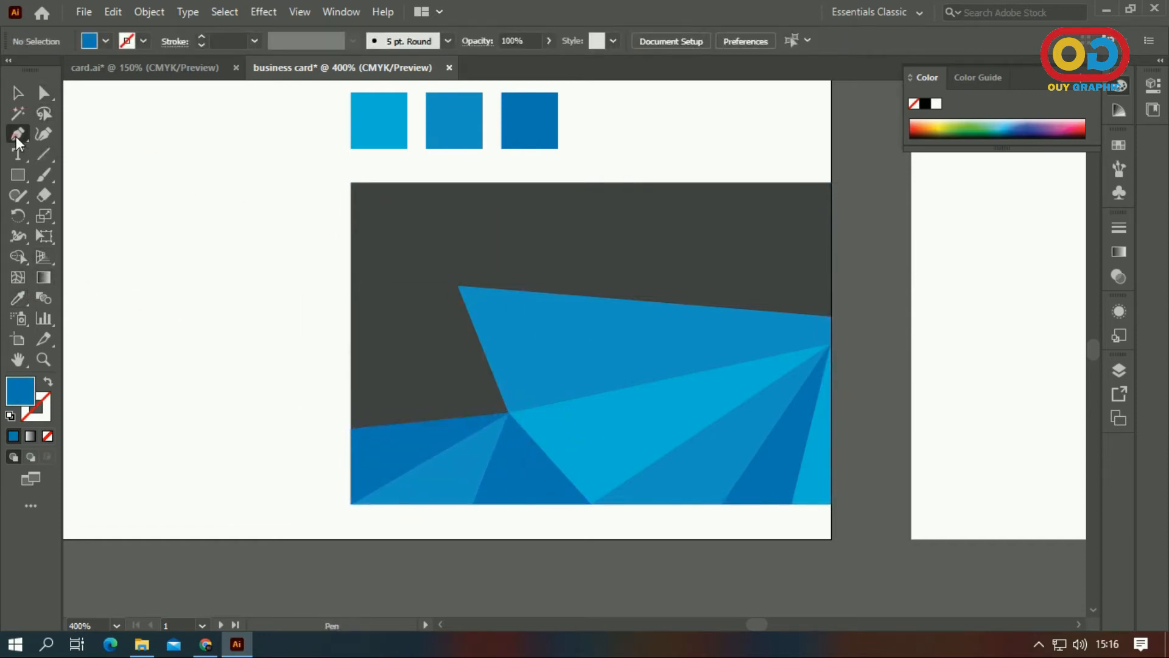
click(458, 287)
click(352, 429)
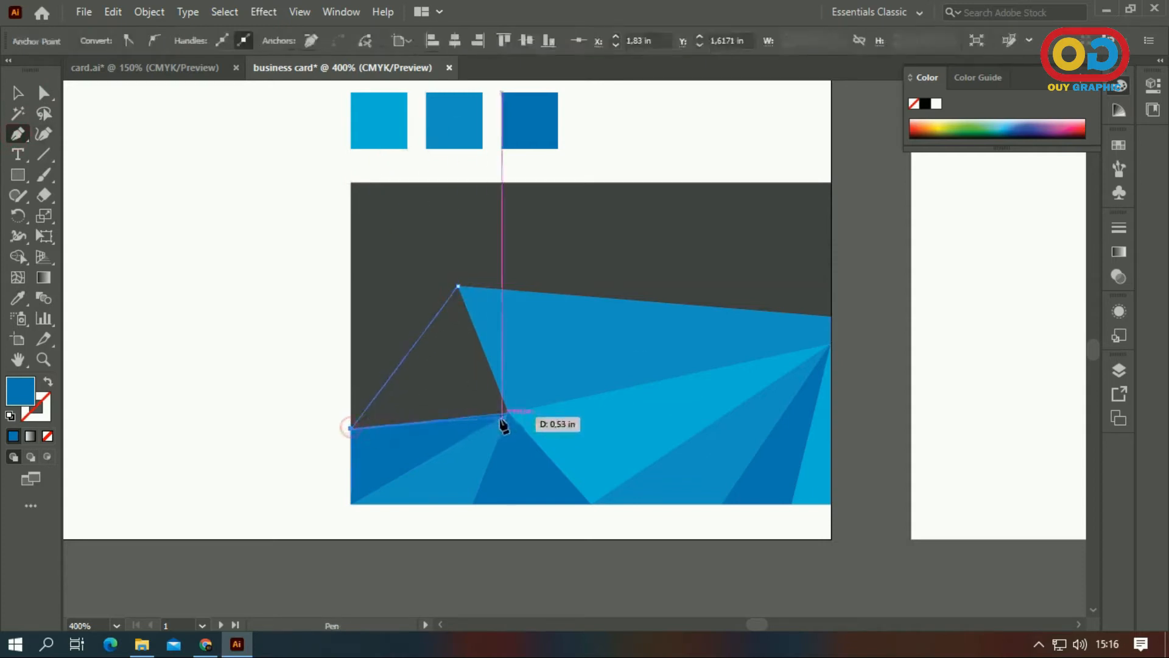
click(508, 413)
click(458, 286)
click(17, 298)
click(673, 422)
key(v)
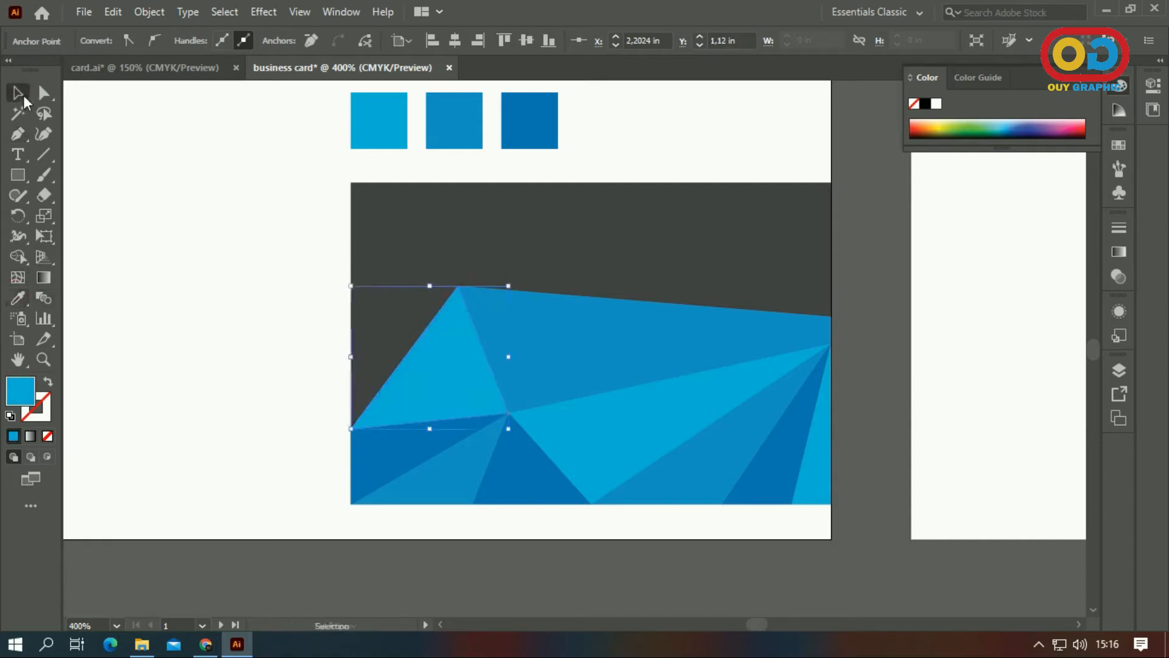
click(199, 213)
- Draw a triangle between the left light blue facet and the gray rectangle's left edge, and give it the darkest blue facet's color
click(17, 135)
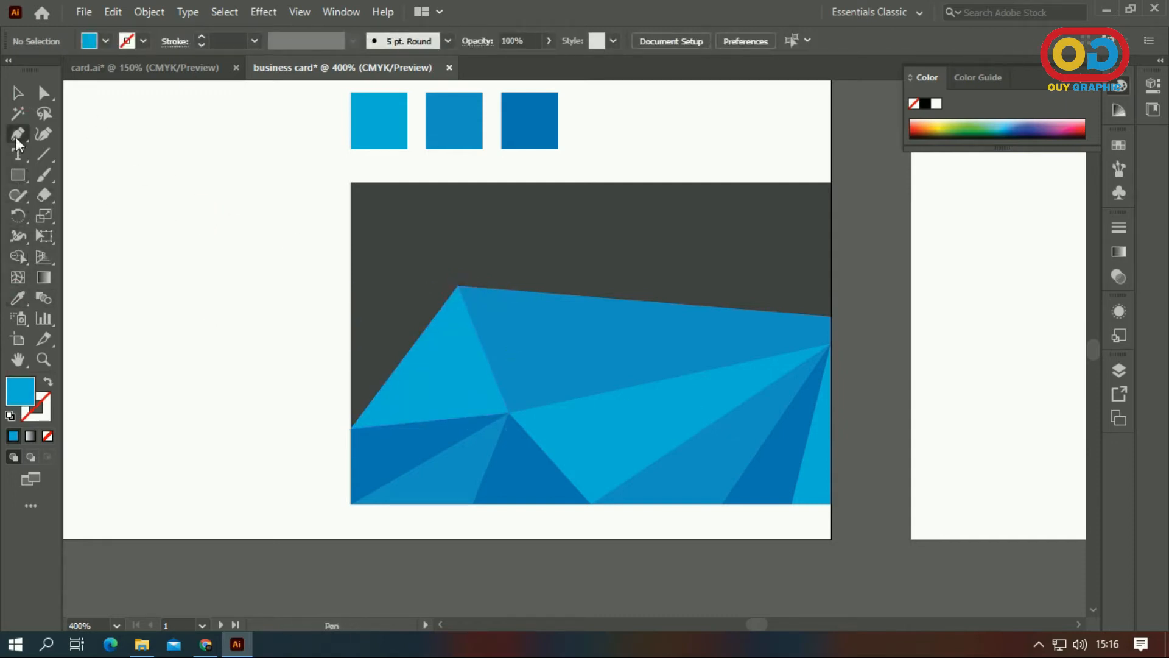
click(458, 287)
click(352, 257)
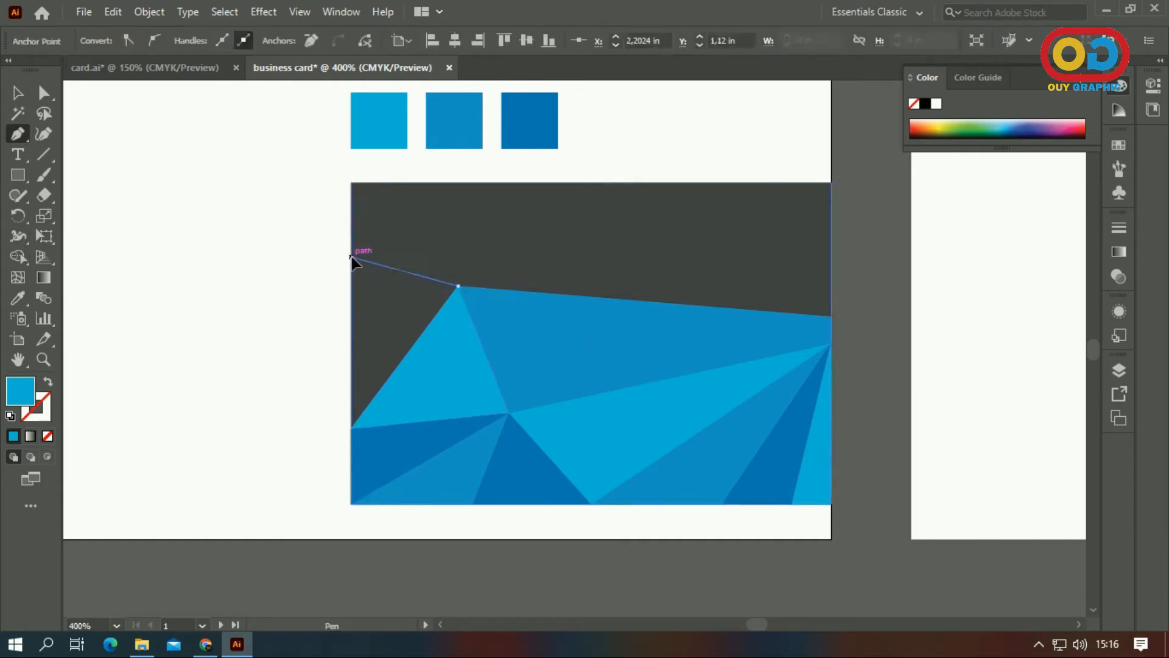
click(351, 428)
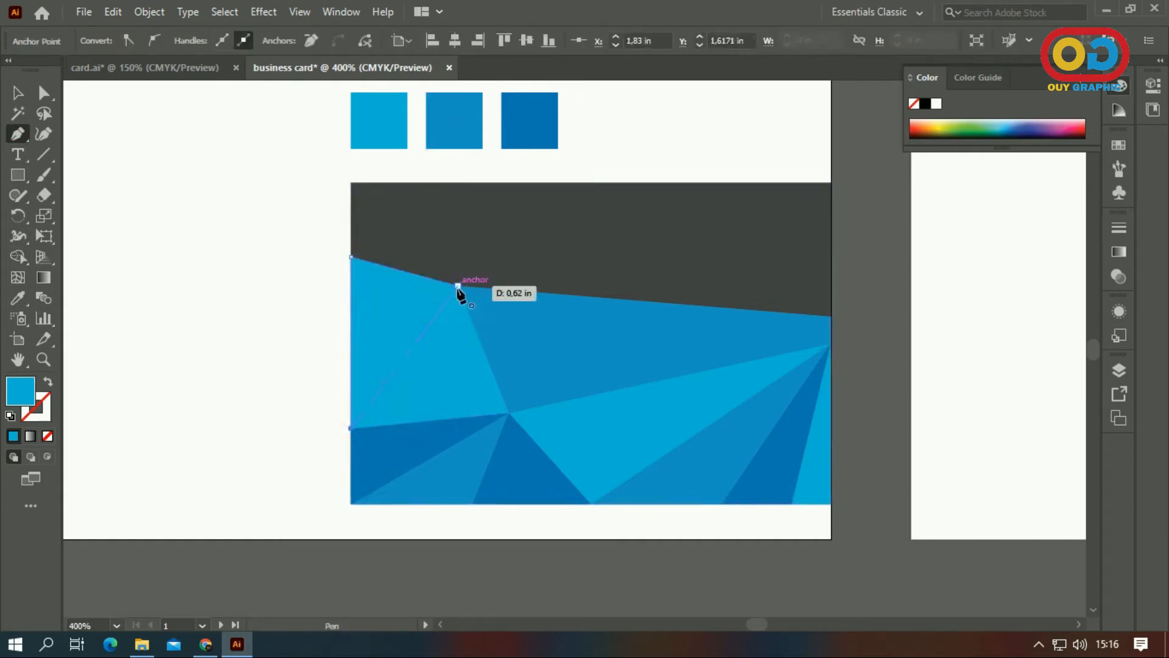
click(20, 292)
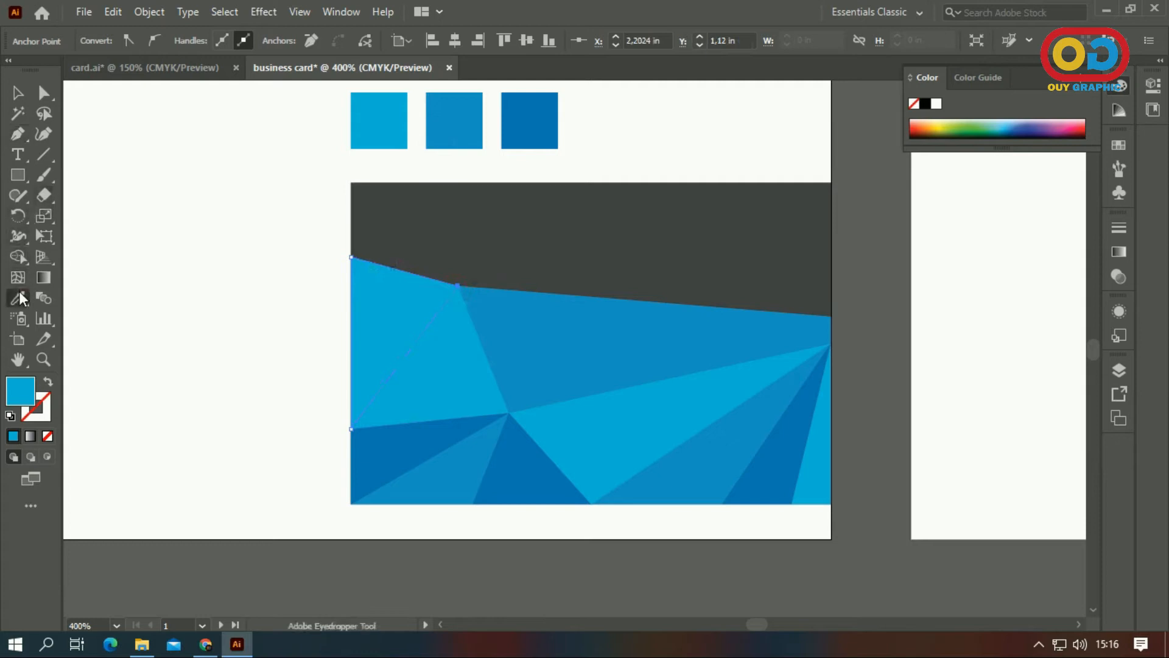
click(416, 447)
click(17, 93)
click(141, 159)
- Draw a large triangle above the medium blue four-sided shape, peaking at the gray rectangle's top edge, and give it the light blue facet's color
key(p)
click(458, 285)
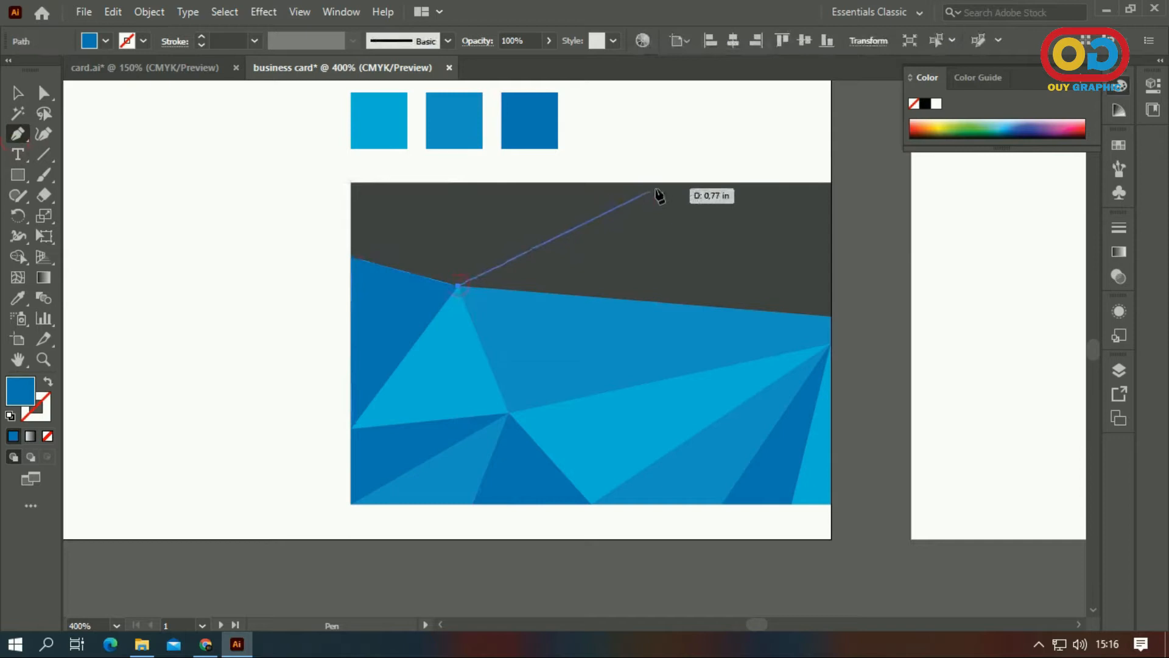
click(654, 183)
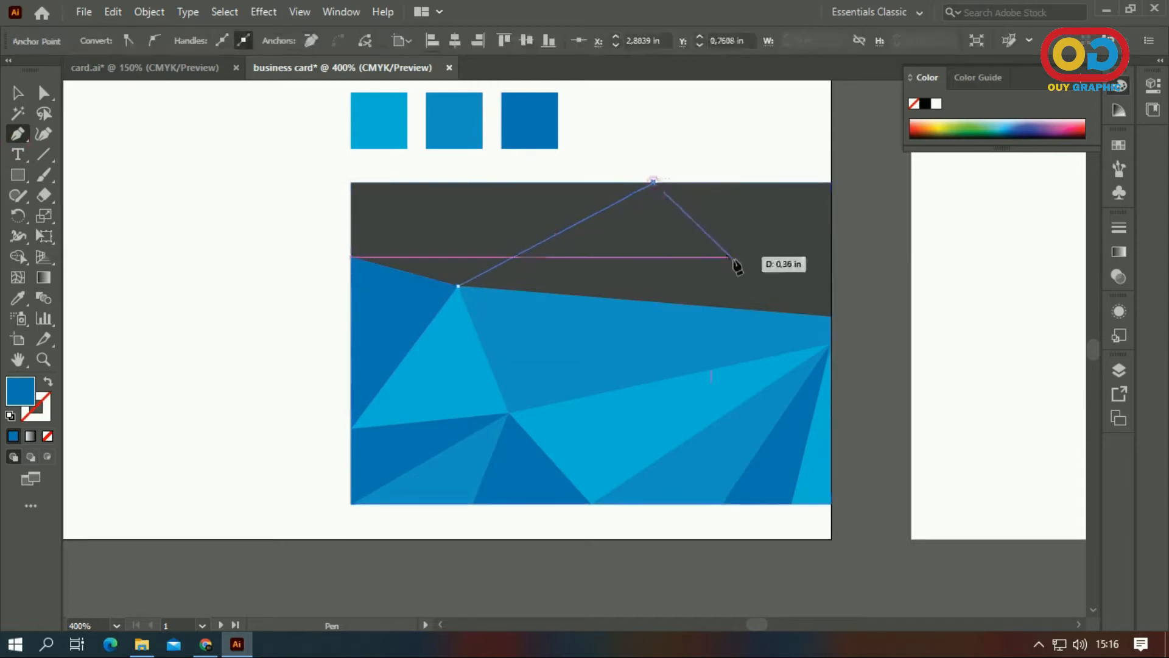
click(831, 315)
click(458, 285)
click(17, 298)
click(470, 358)
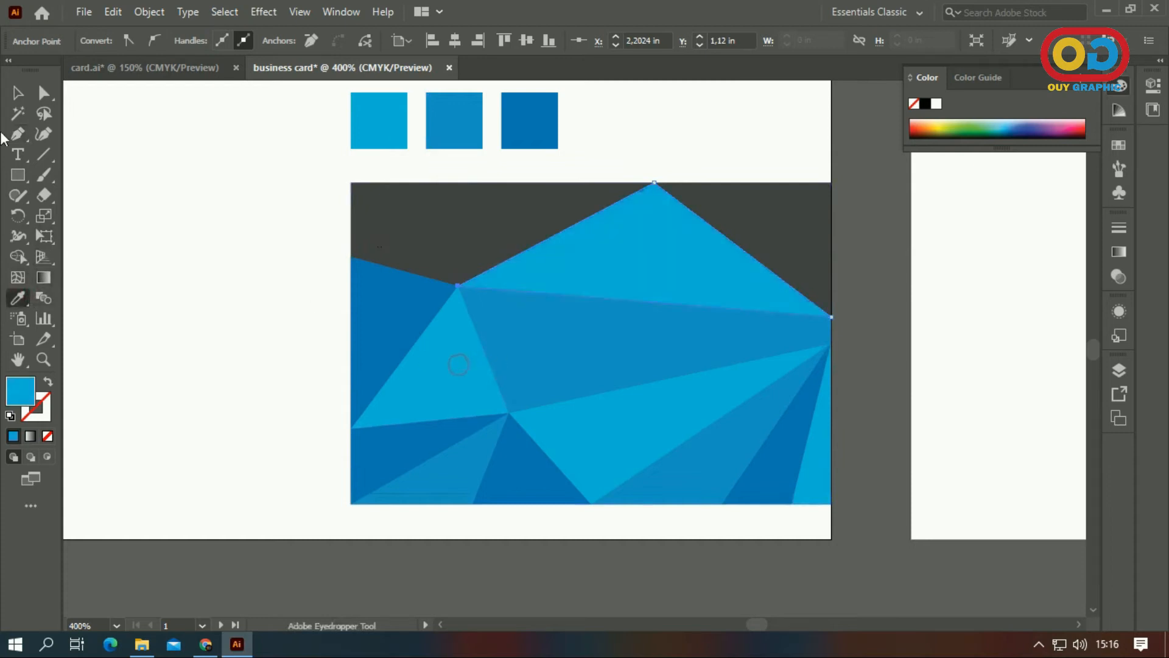
click(17, 93)
click(101, 149)
- Draw a triangle along the large upper light blue triangle's right side, reaching the rectangle's top edge, and give it the darkest blue facet's color
click(22, 137)
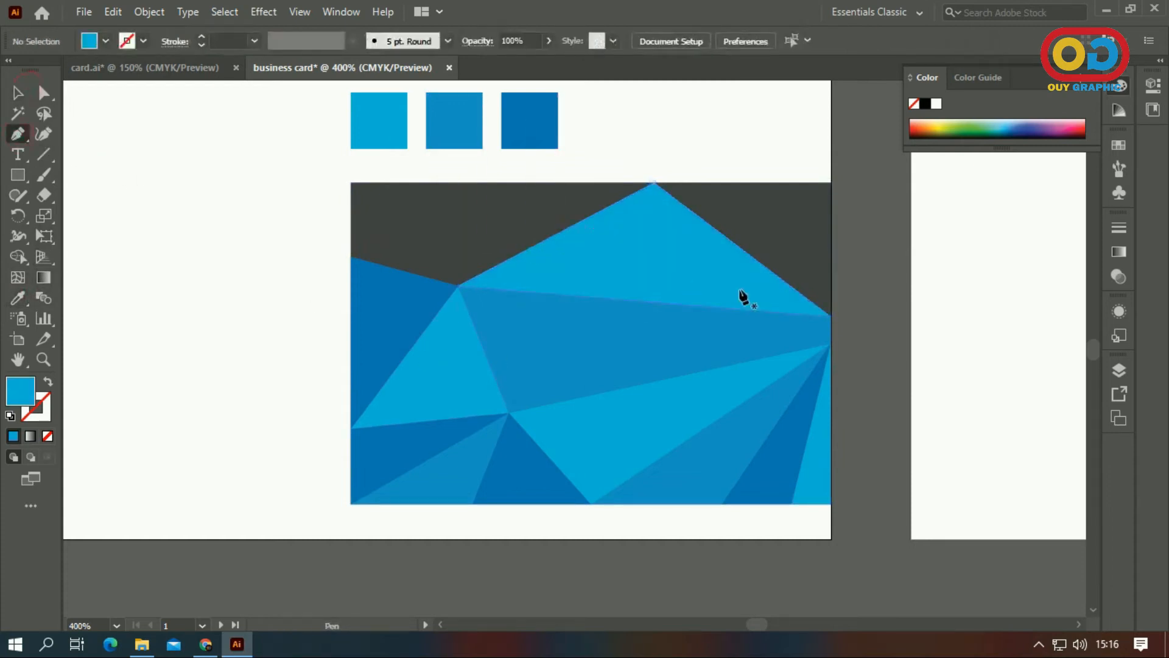
click(831, 315)
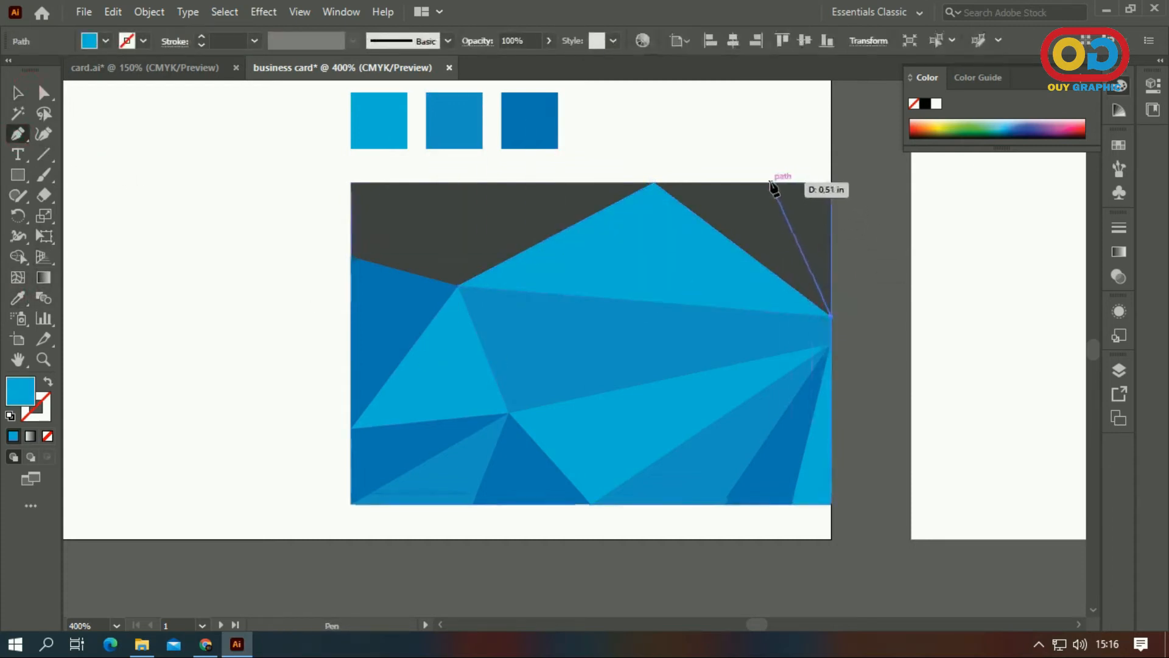
click(653, 182)
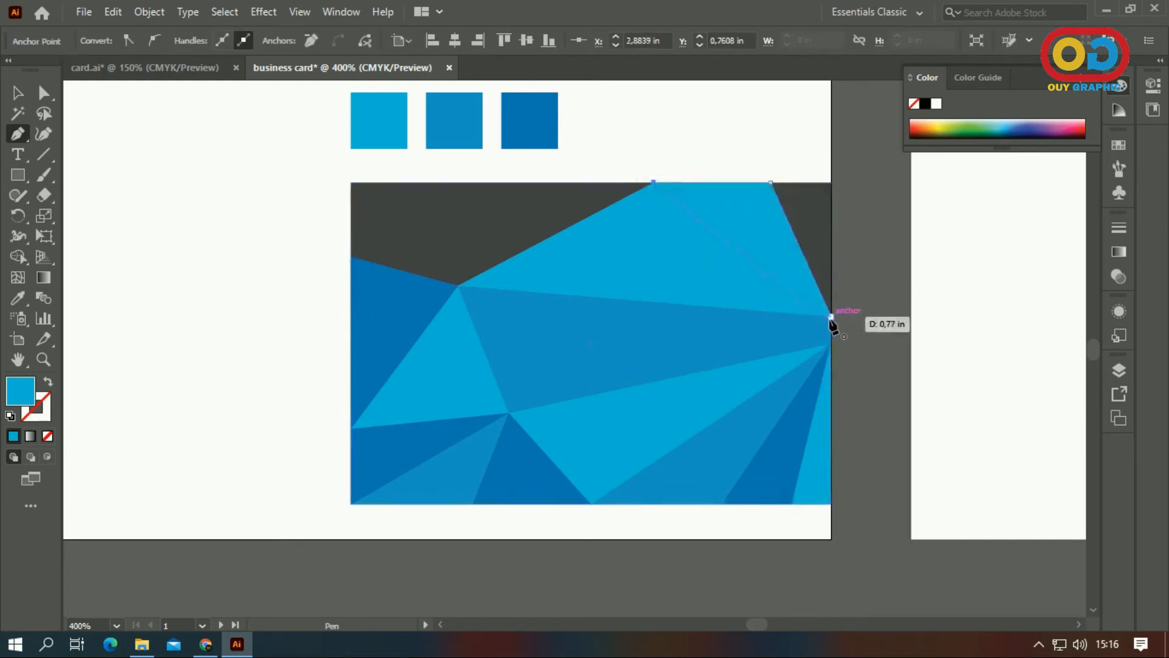
click(17, 298)
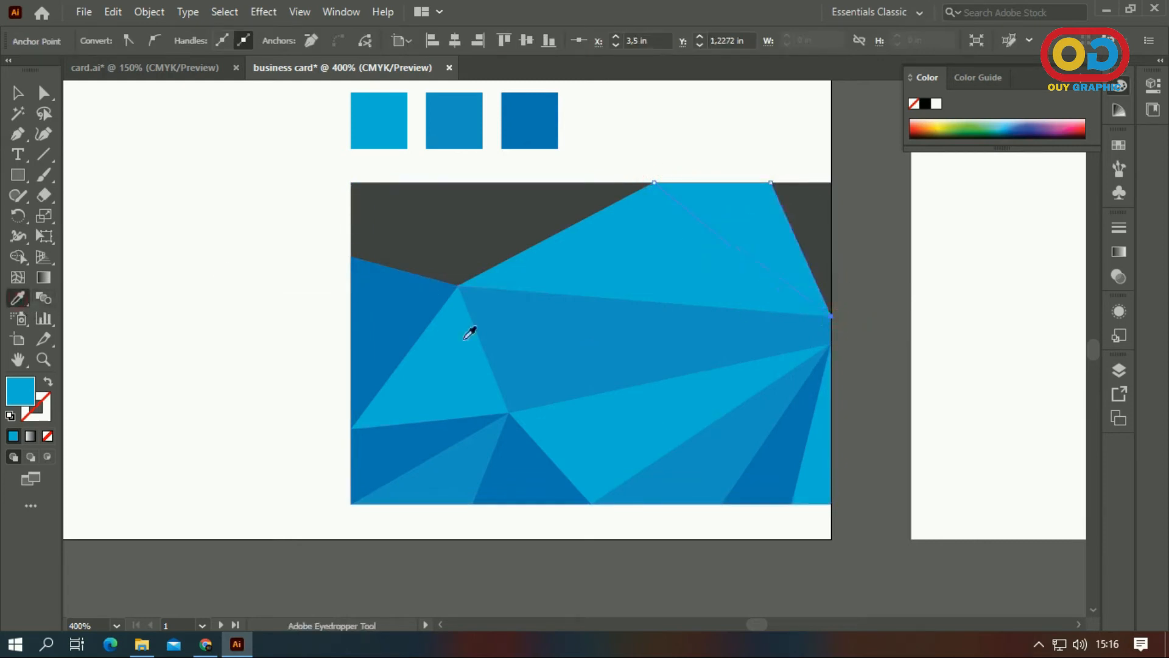
click(445, 440)
click(22, 100)
click(166, 177)
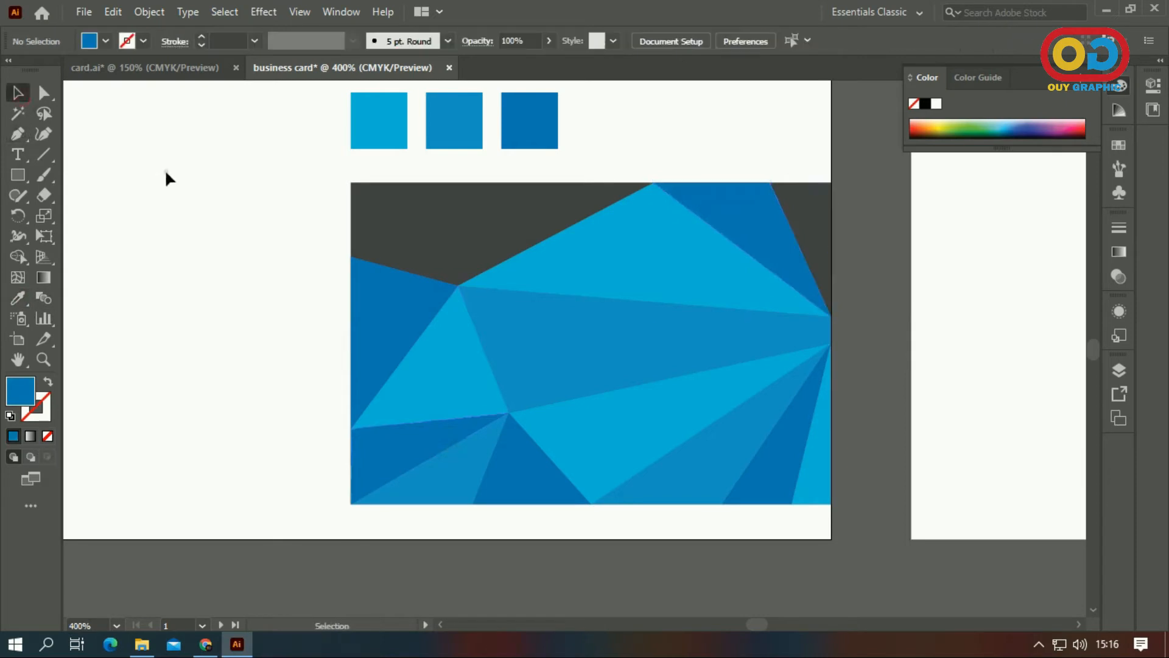
- Fill the gap at the gray rectangle's upper-right corner with a triangle in the medium blue facet's color
click(17, 134)
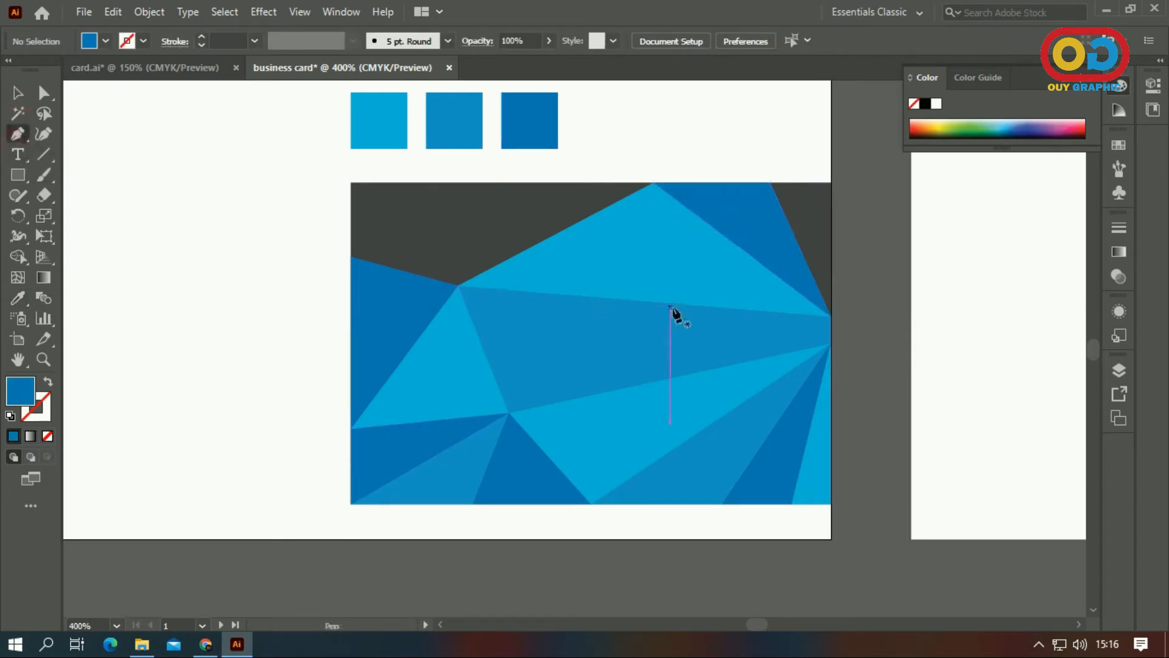
click(832, 316)
click(772, 182)
click(831, 182)
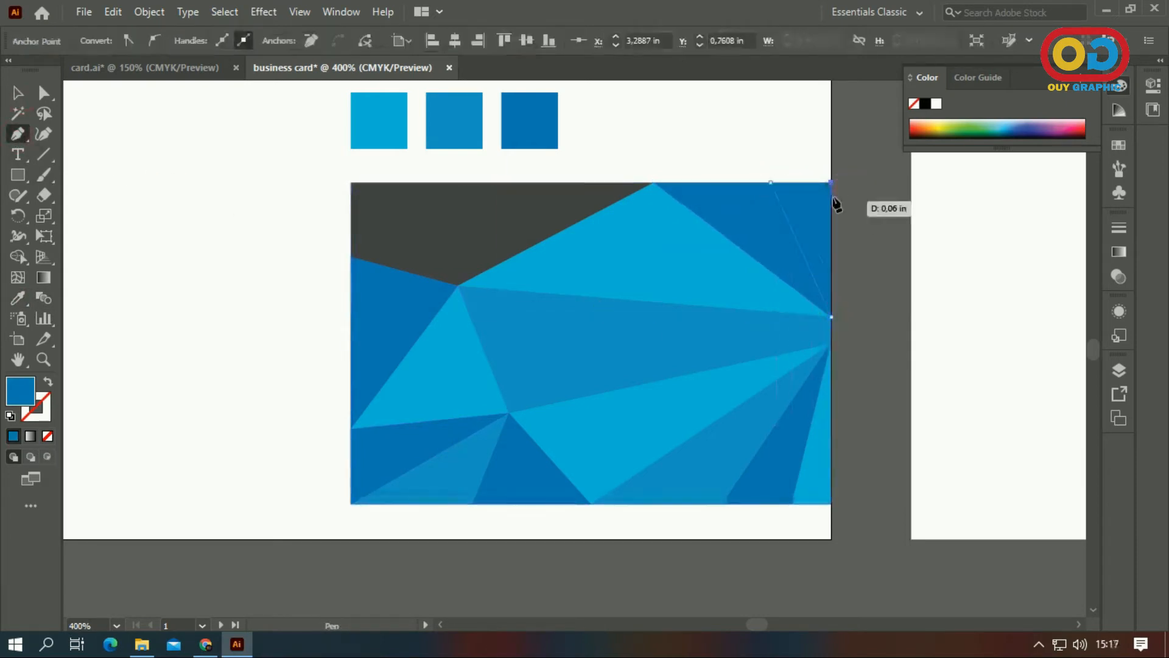
click(831, 316)
click(18, 299)
click(611, 321)
click(17, 93)
click(134, 146)
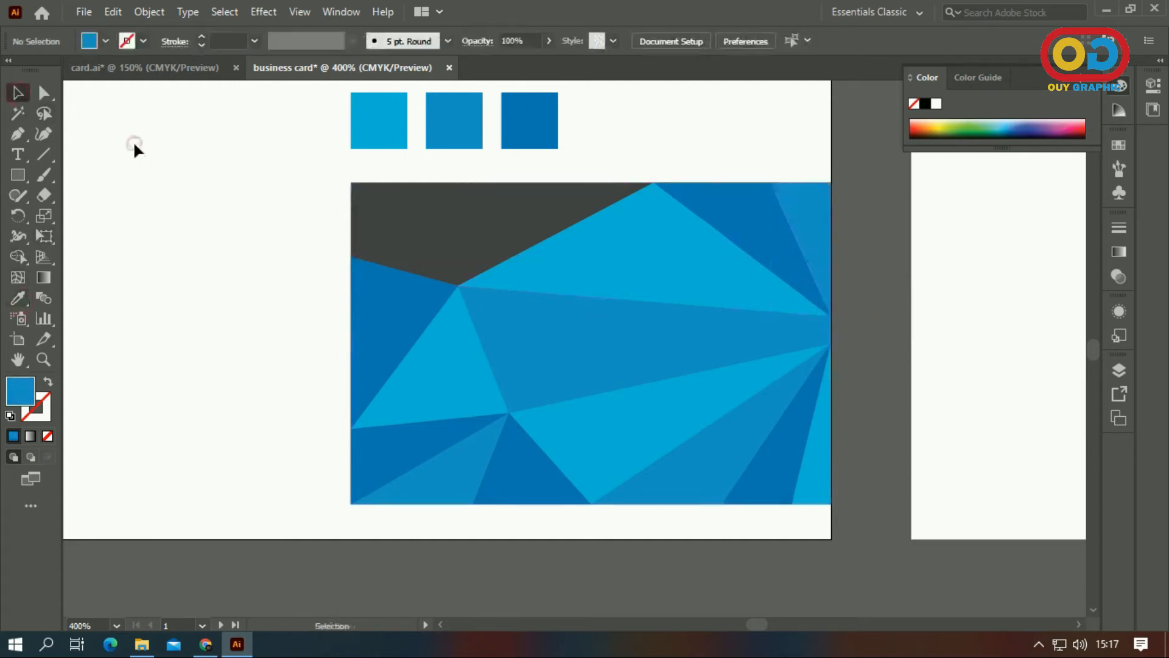
- Draw a triangle above the left edge's dark blue facet up to the gray rectangle's upper-left corner, and give it the light blue facet's color
click(17, 135)
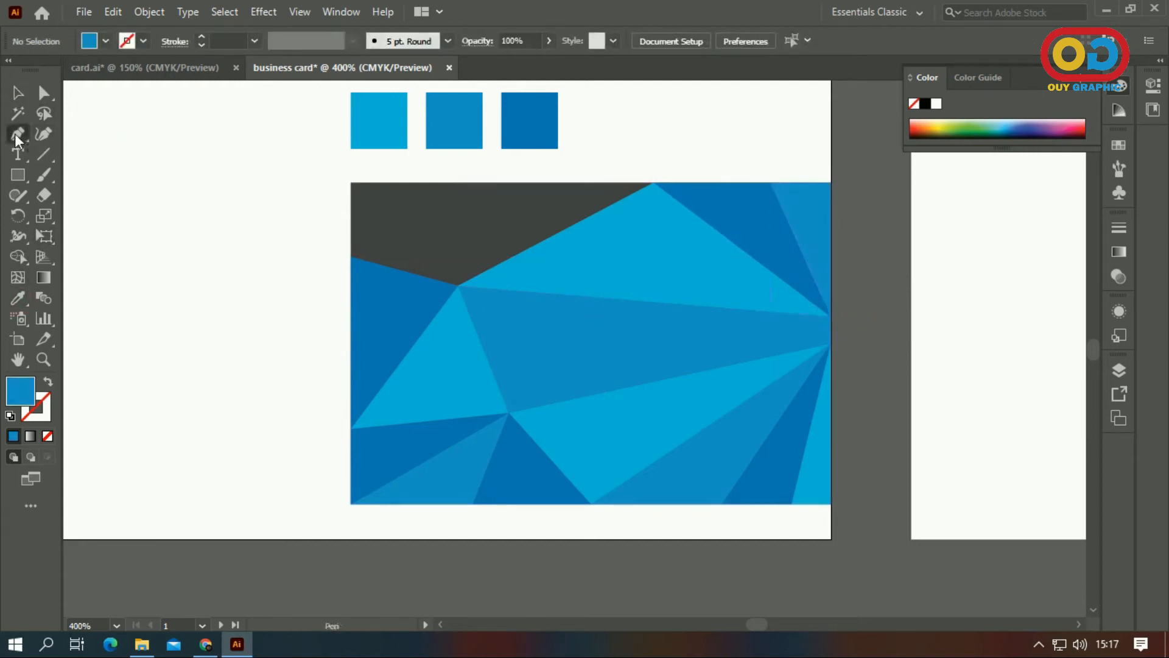
click(458, 287)
click(351, 182)
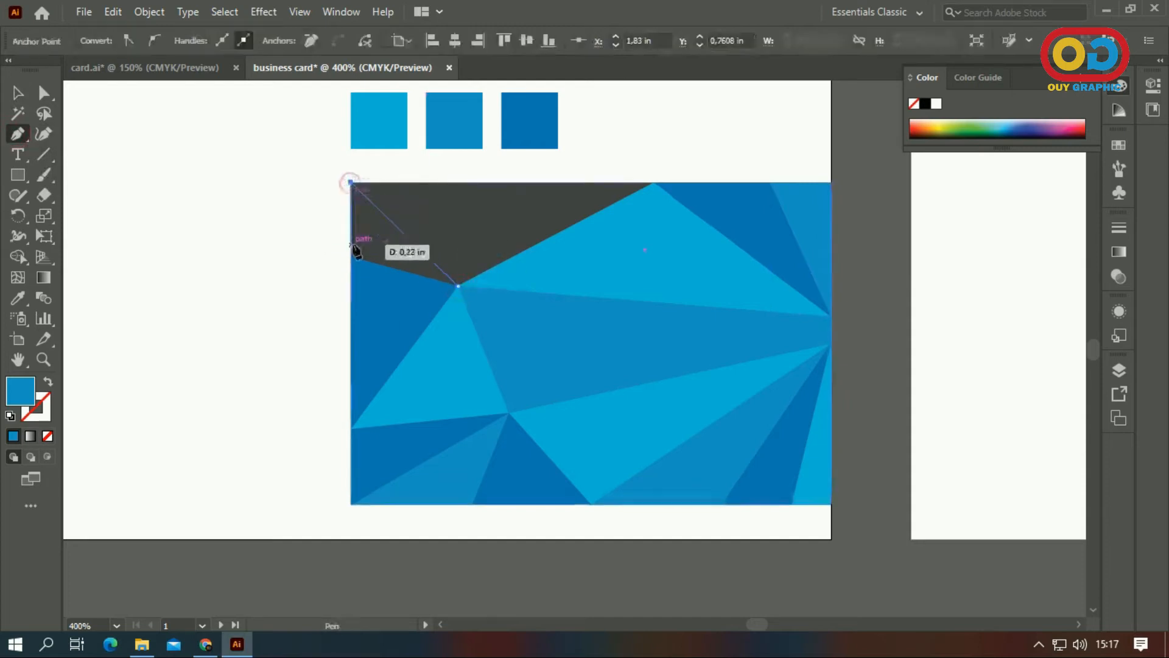
click(351, 257)
click(458, 285)
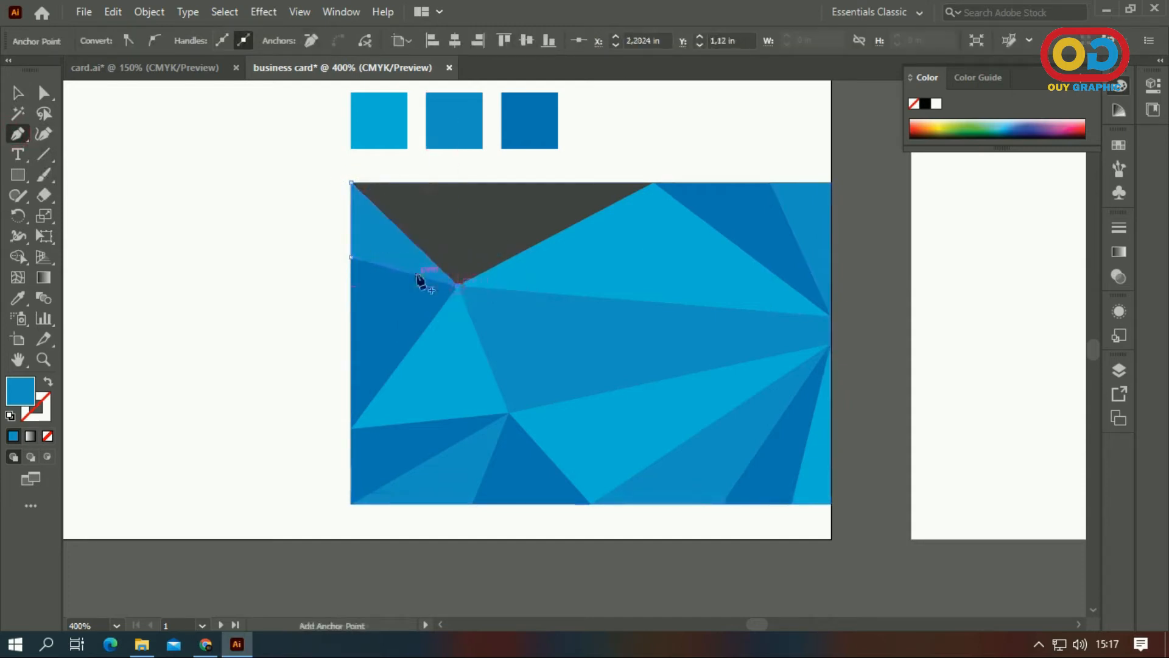
click(18, 300)
click(613, 264)
key(v)
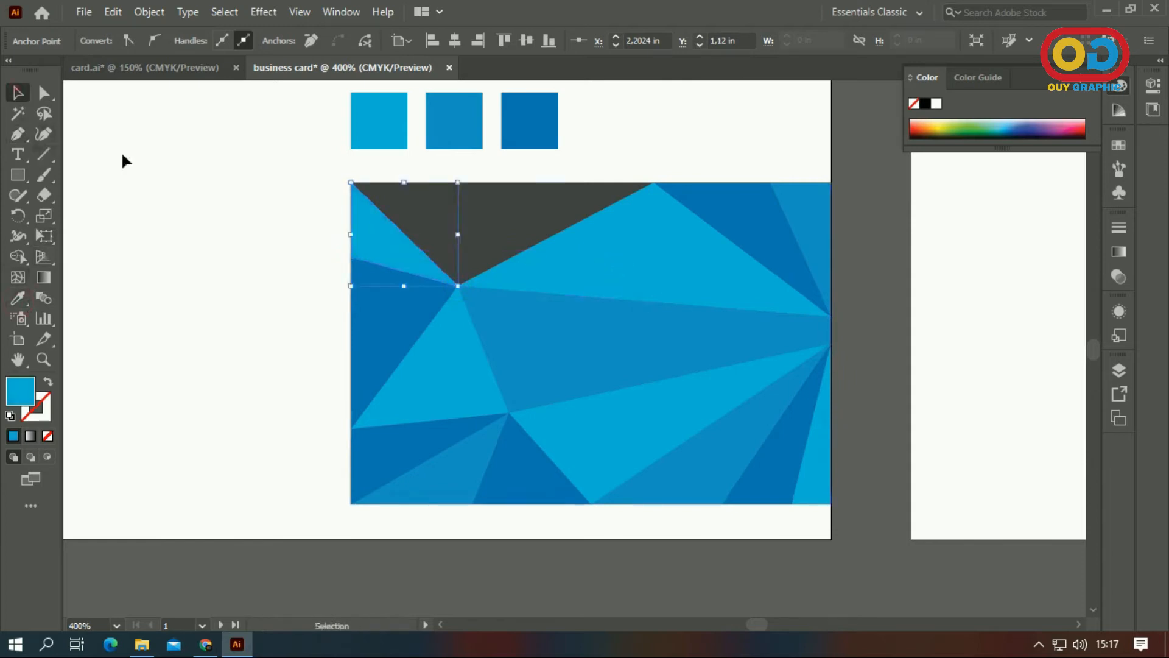
click(165, 172)
- Draw a triangle from the upper-left corner partway along the gray rectangle's top edge, and give it the medium blue facet's color
click(17, 137)
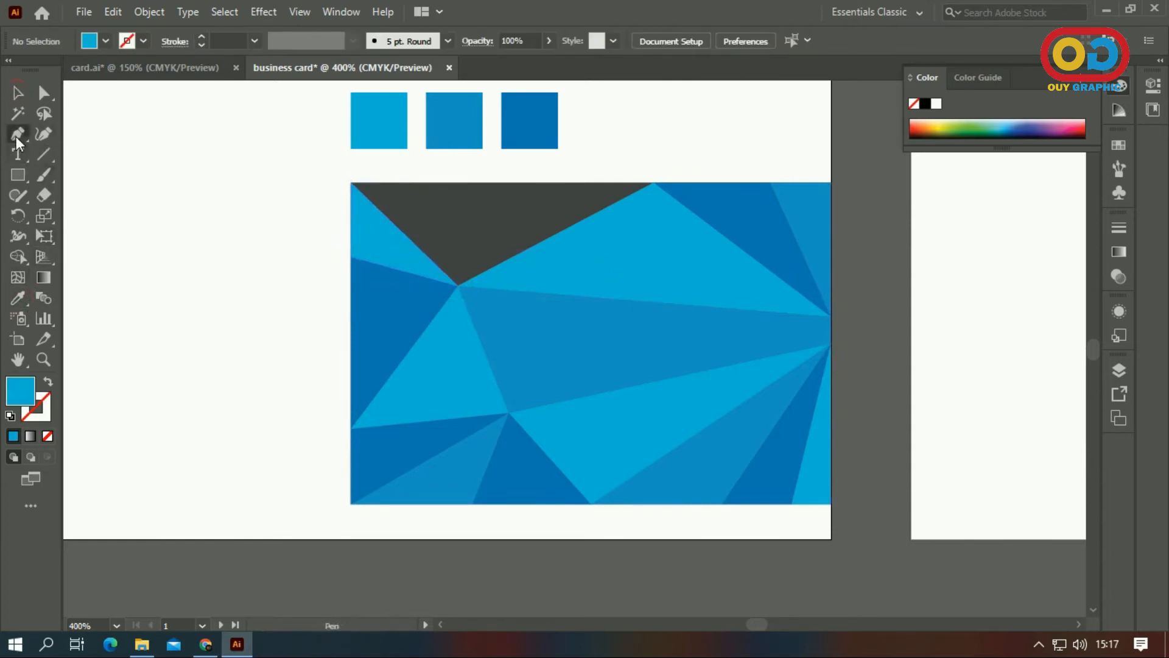
click(458, 285)
drag(511, 181, 513, 184)
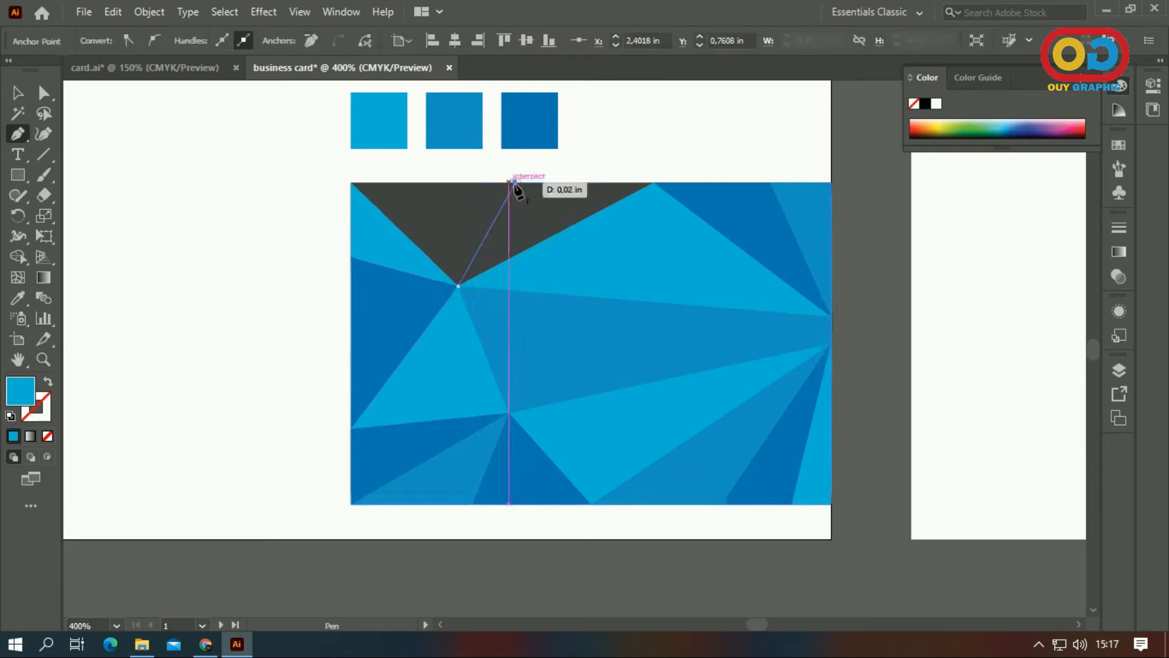
click(351, 183)
click(458, 286)
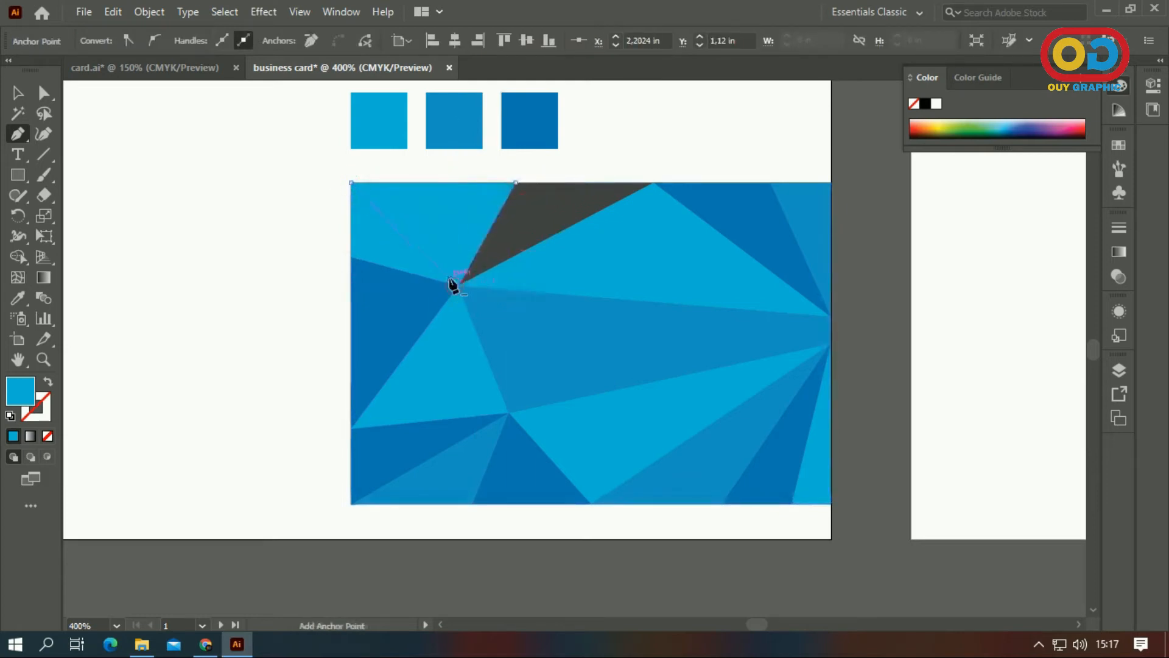
click(21, 296)
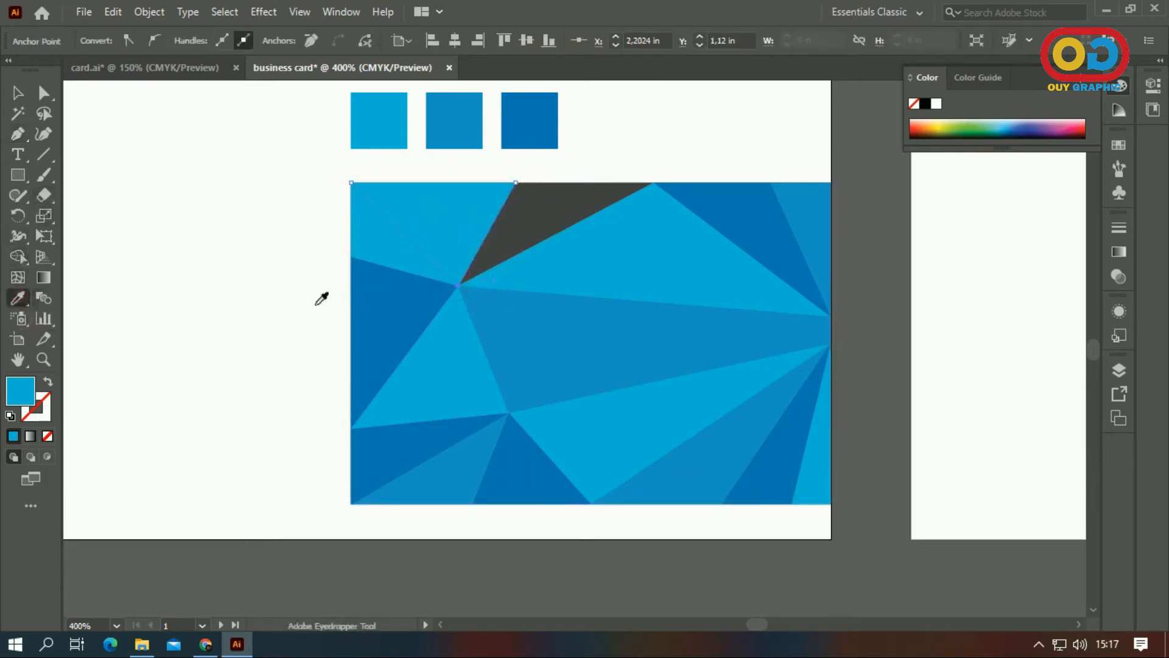
click(479, 316)
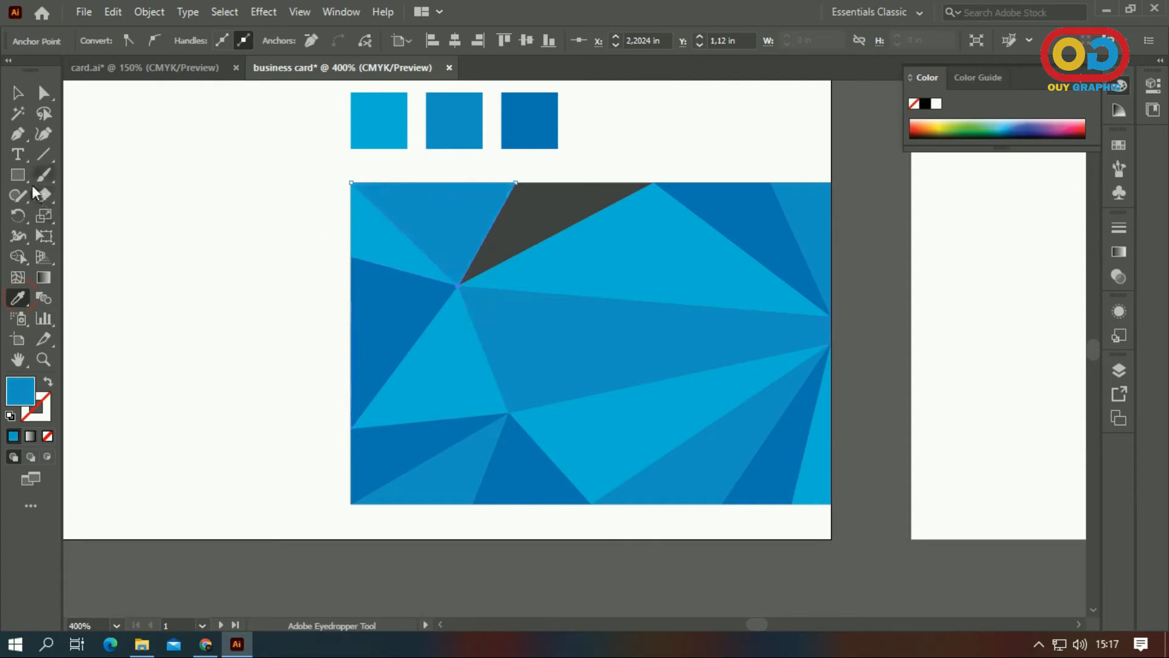
- Fill the remaining gray gap at the rectangle's top edge with a triangle in the darkest blue facet's color
click(18, 138)
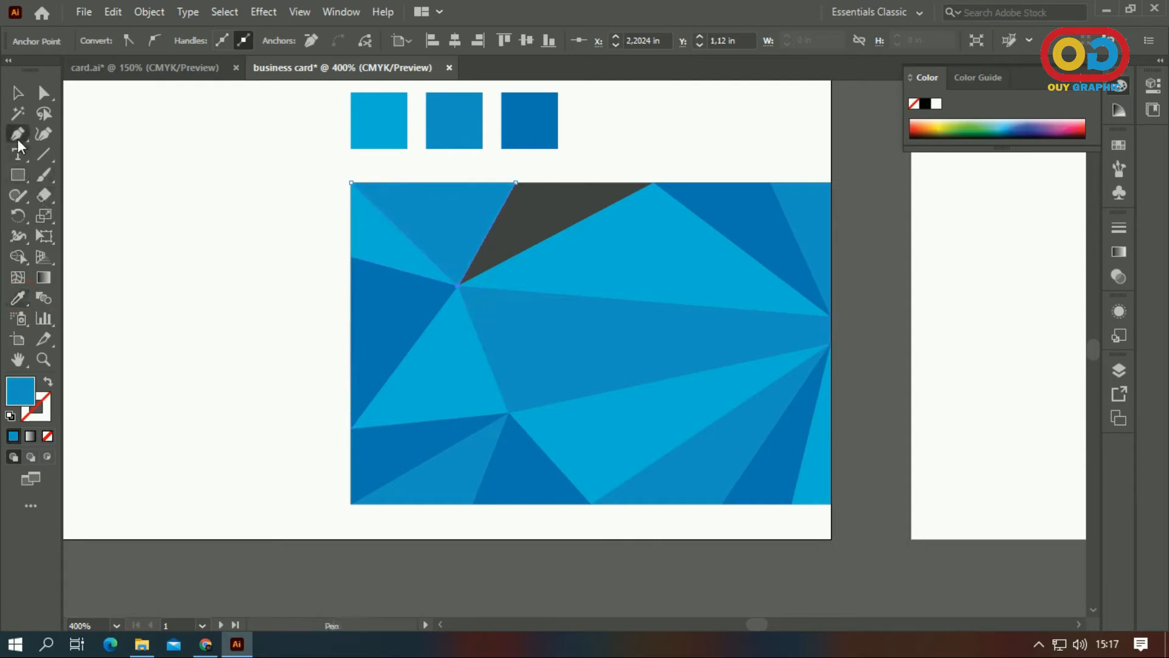
ctrl+click(101, 125)
click(459, 286)
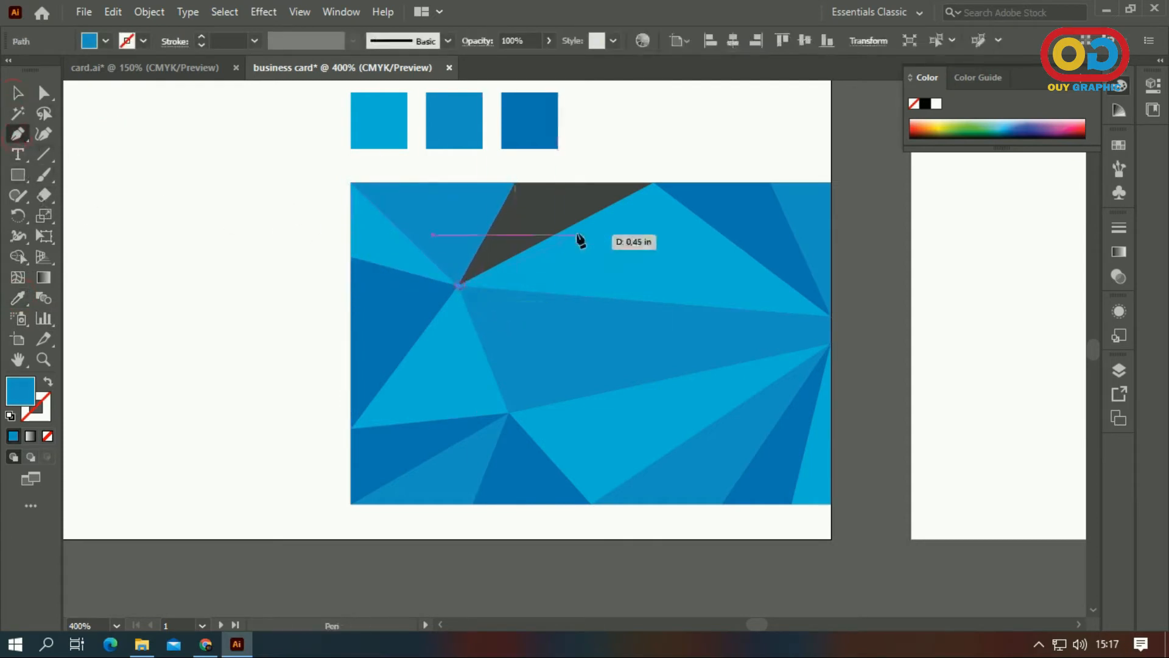
click(654, 183)
click(514, 182)
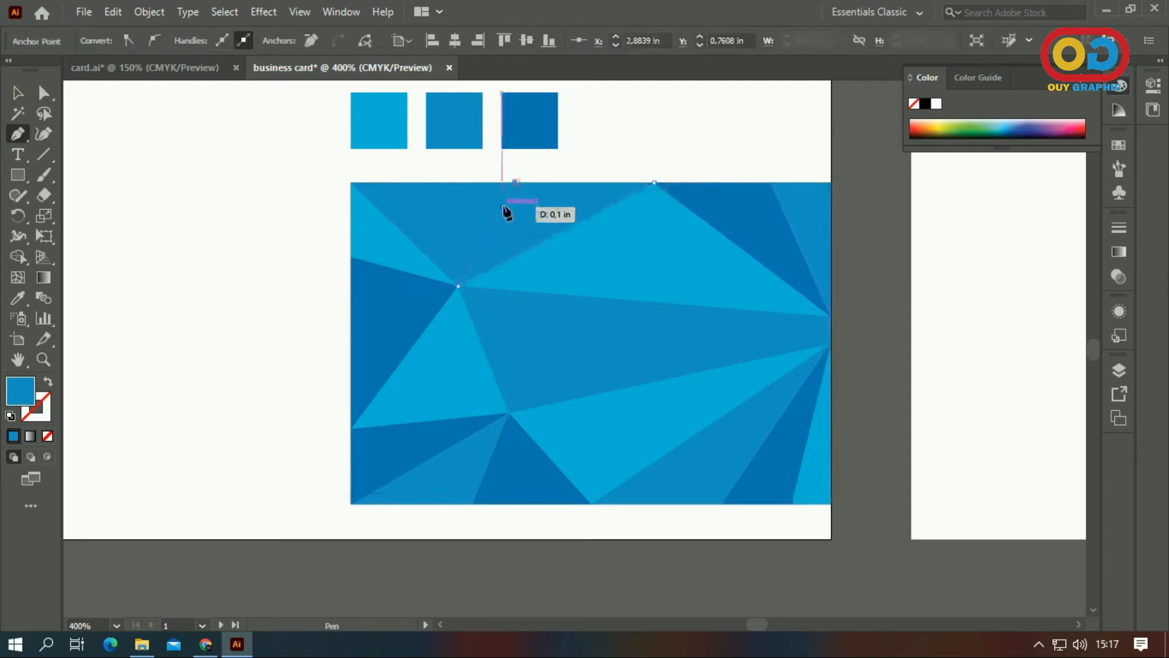
click(459, 286)
click(18, 298)
click(409, 297)
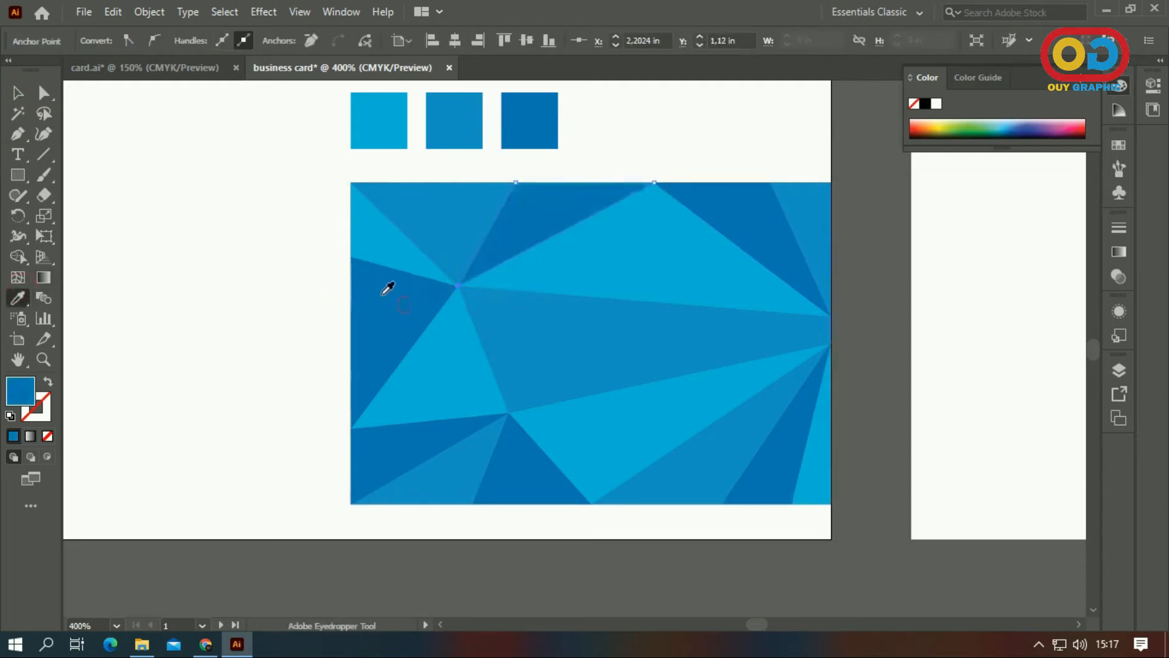
click(17, 95)
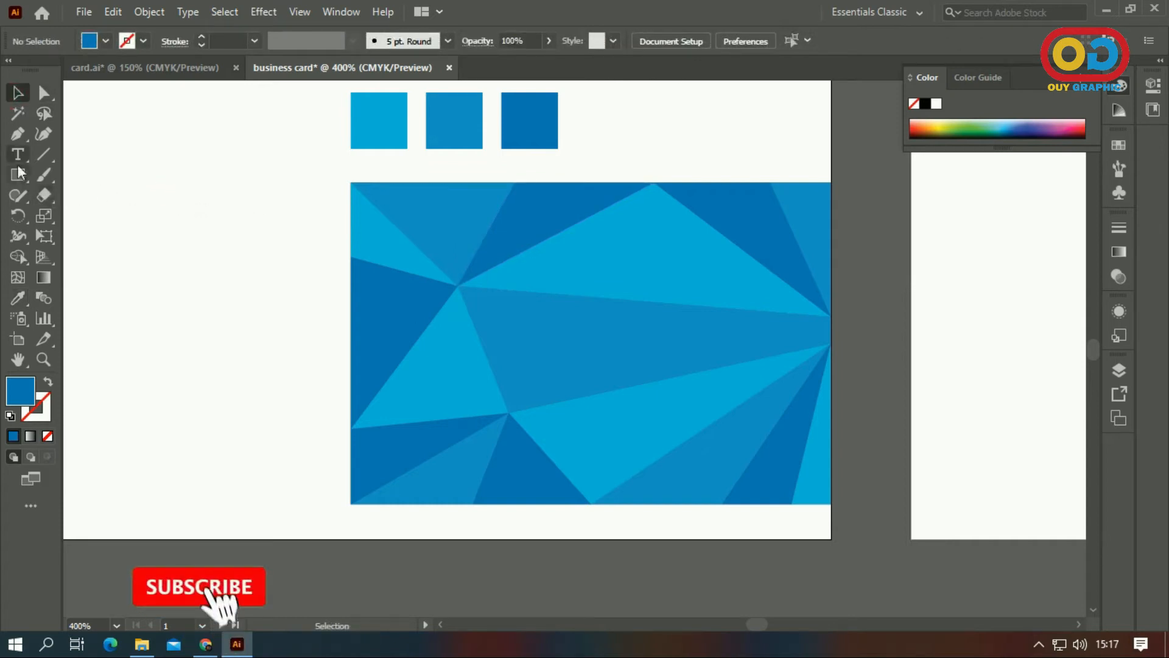
- Select the whole faceted pattern together with its rectangle and group it
click(17, 133)
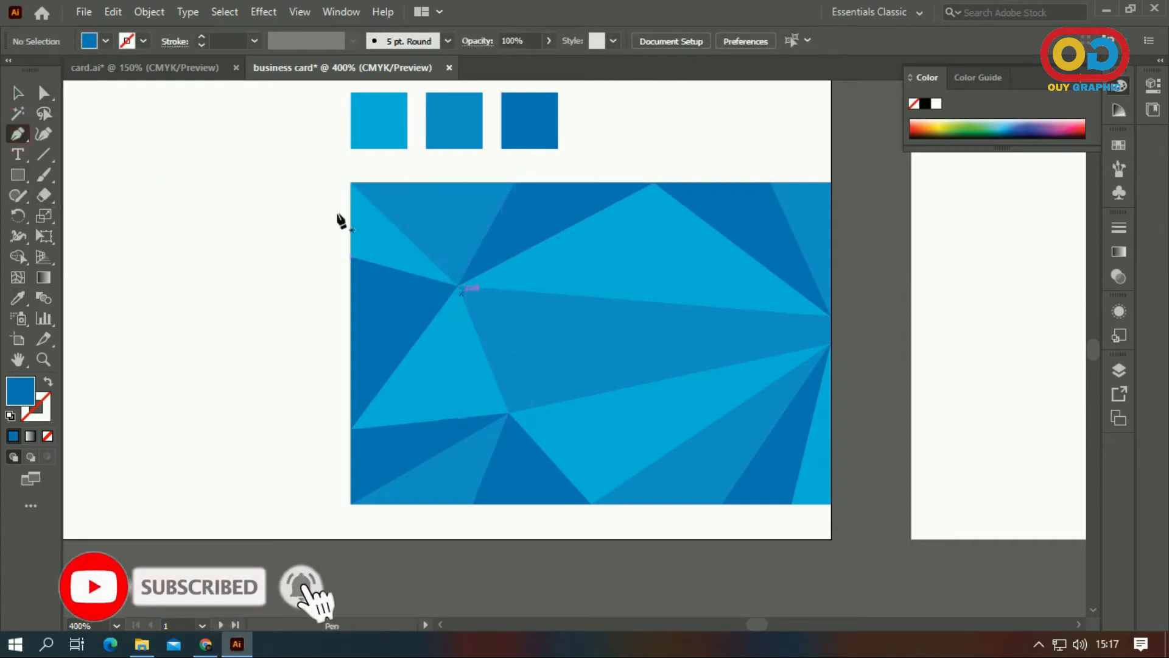
key(v)
click(171, 165)
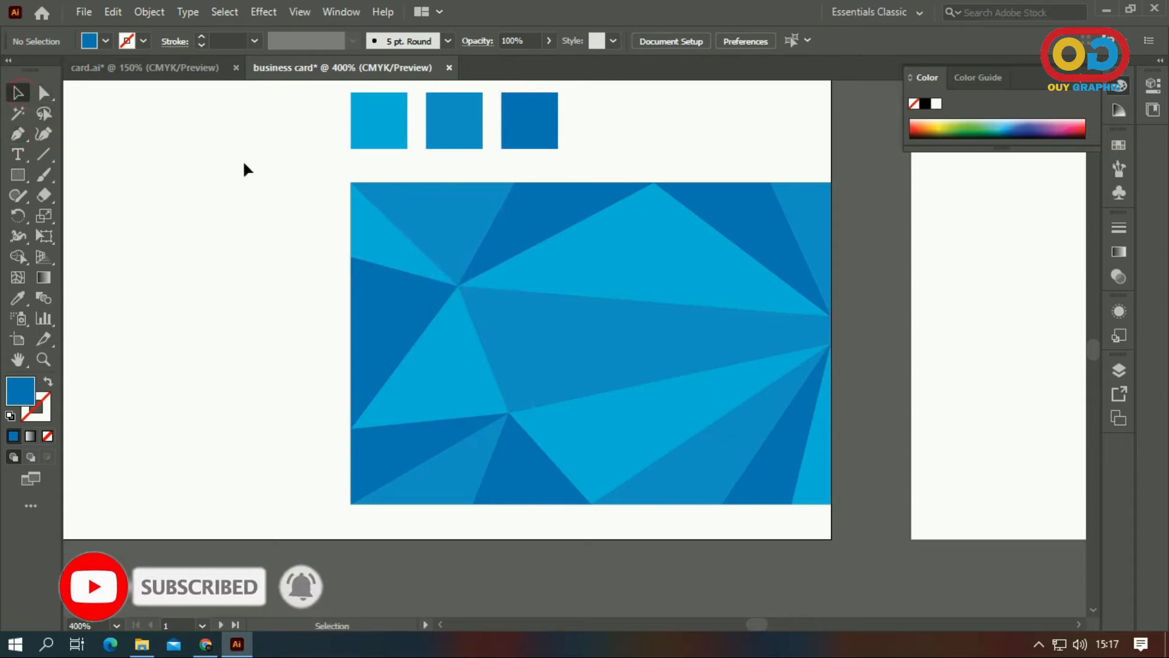
drag(304, 190, 873, 540)
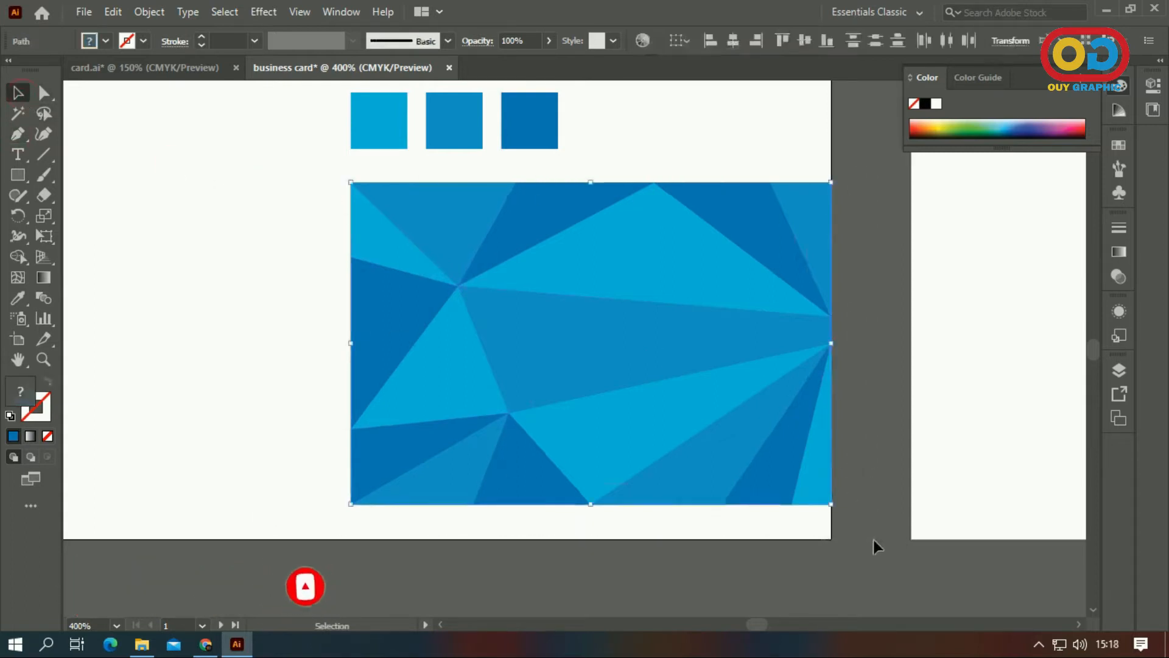
click(165, 10)
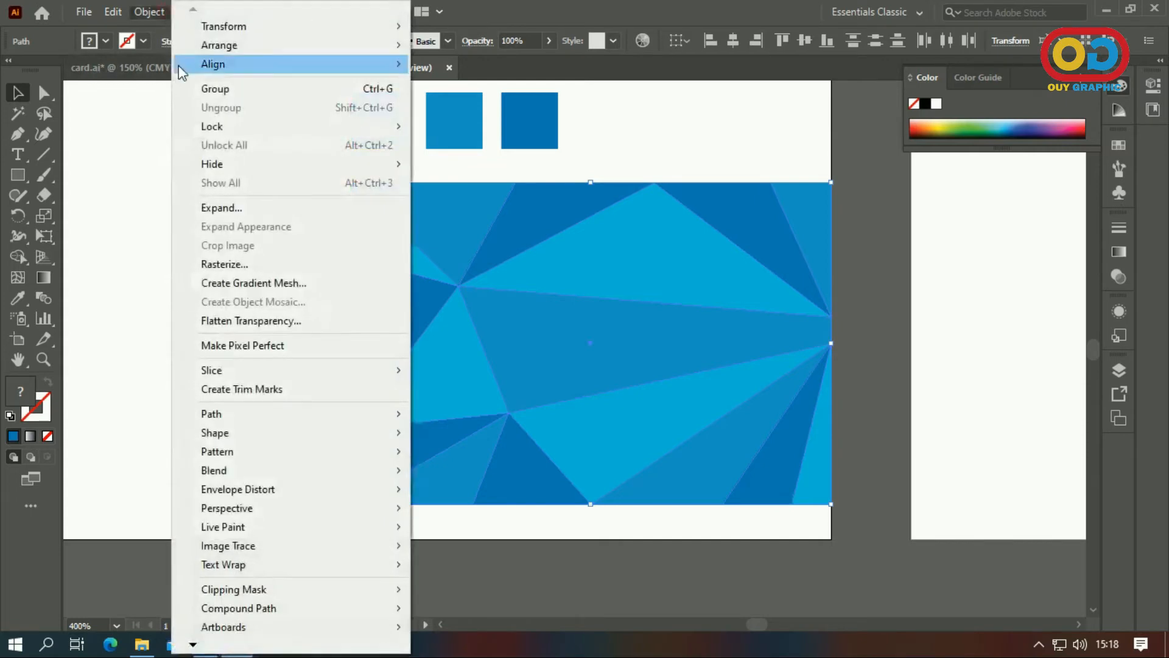
click(268, 88)
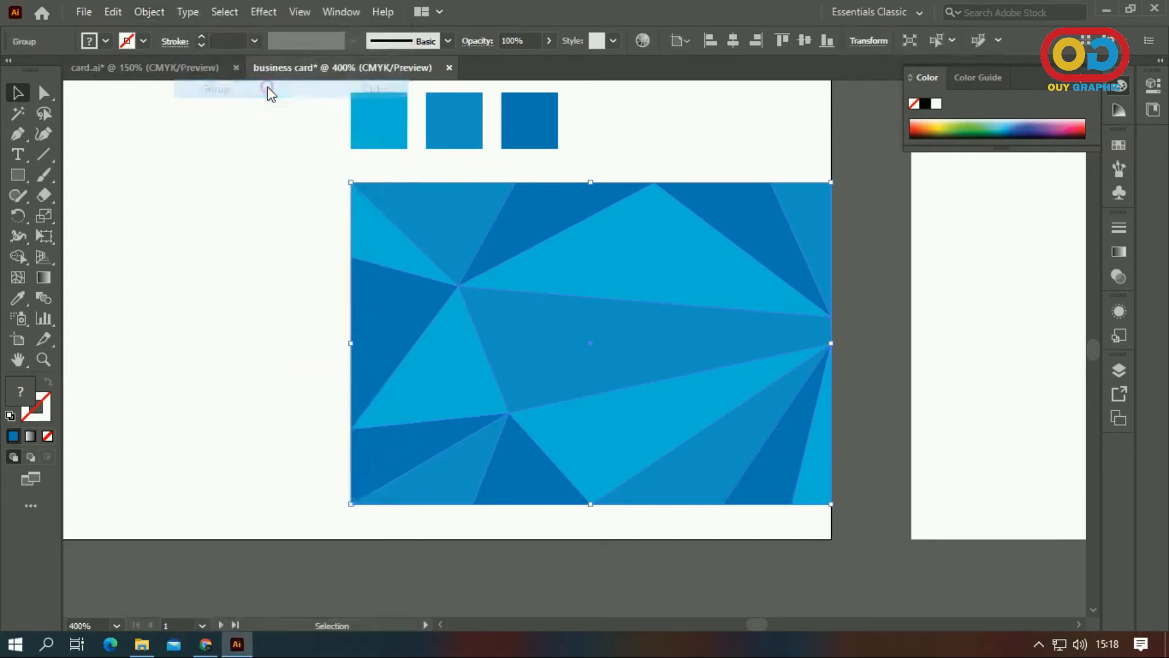
- Try moving the grouped pattern away from its position on the artboard, and undo the move
click(287, 334)
drag(546, 298, 525, 359)
key(ctrl+z)
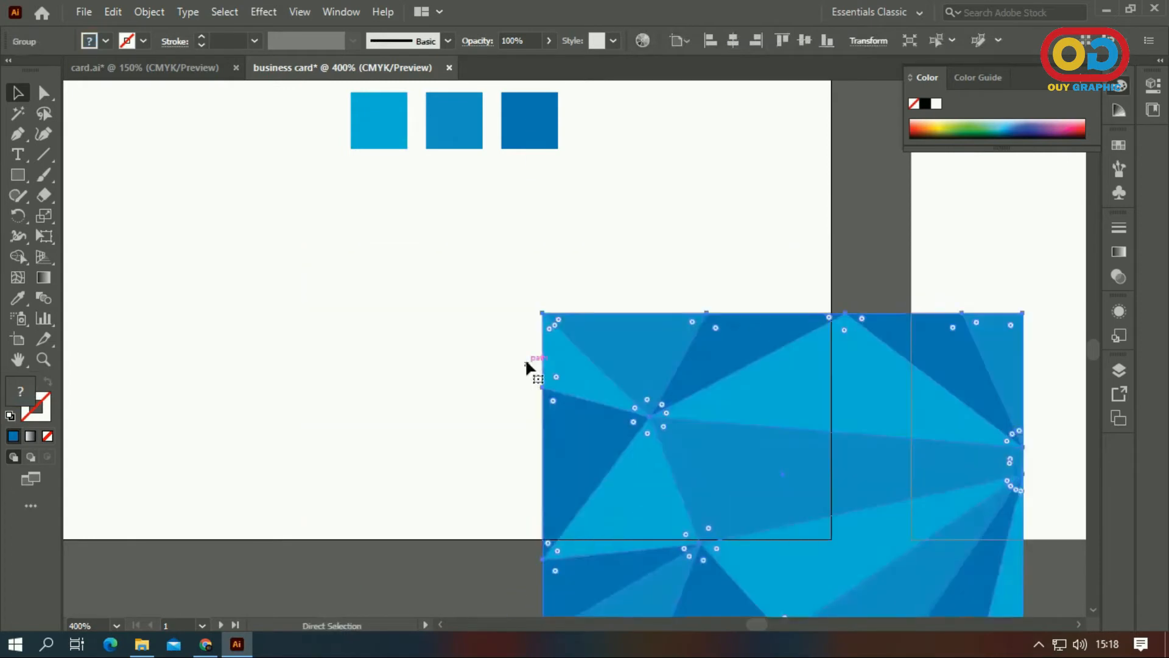
key(ctrl+z)
click(850, 358)
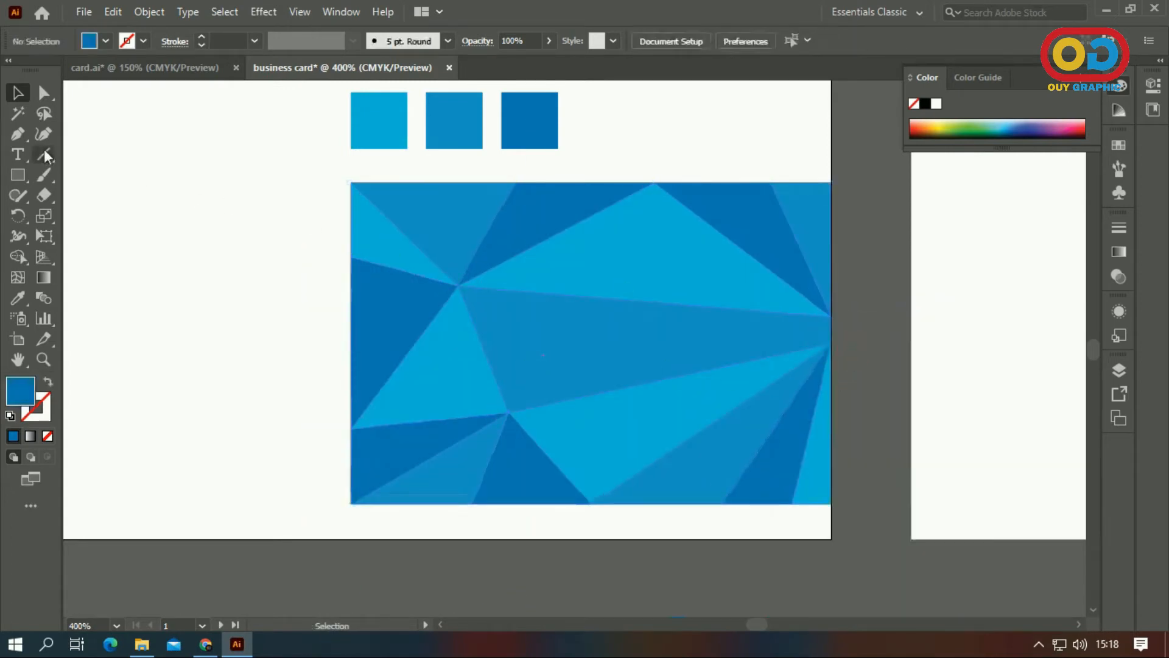
- Draw a dark blue triangle from the card's lower-right corner to the upper light facet's lower edge and the lower-left facet junction
click(22, 138)
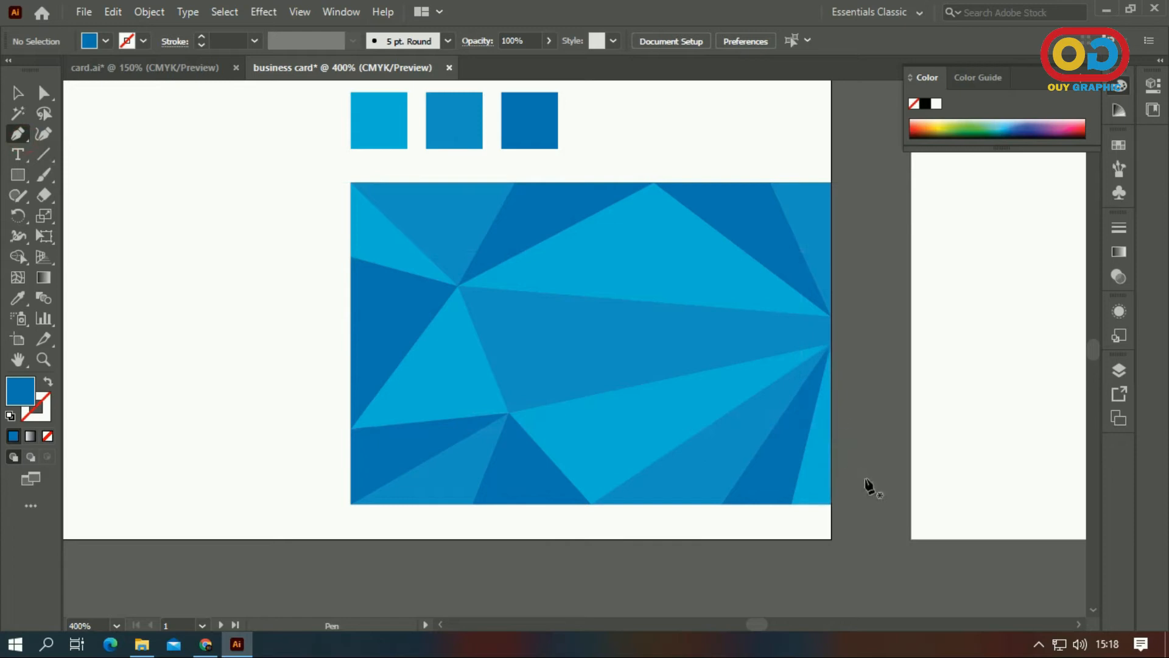
click(831, 504)
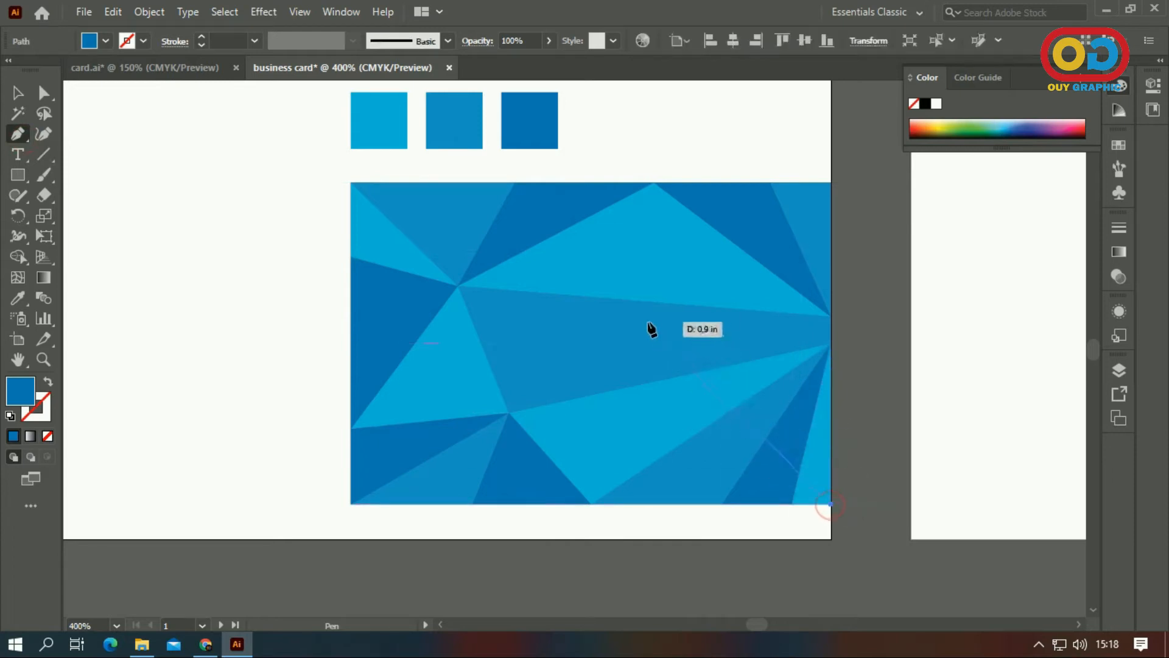
click(636, 306)
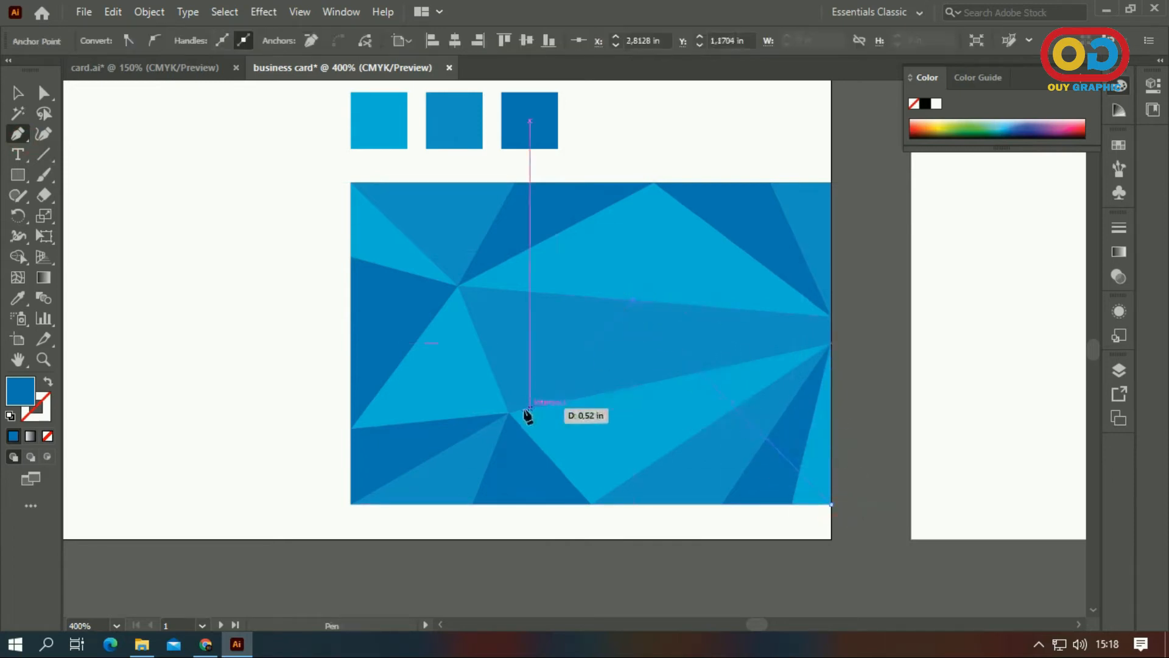
click(509, 414)
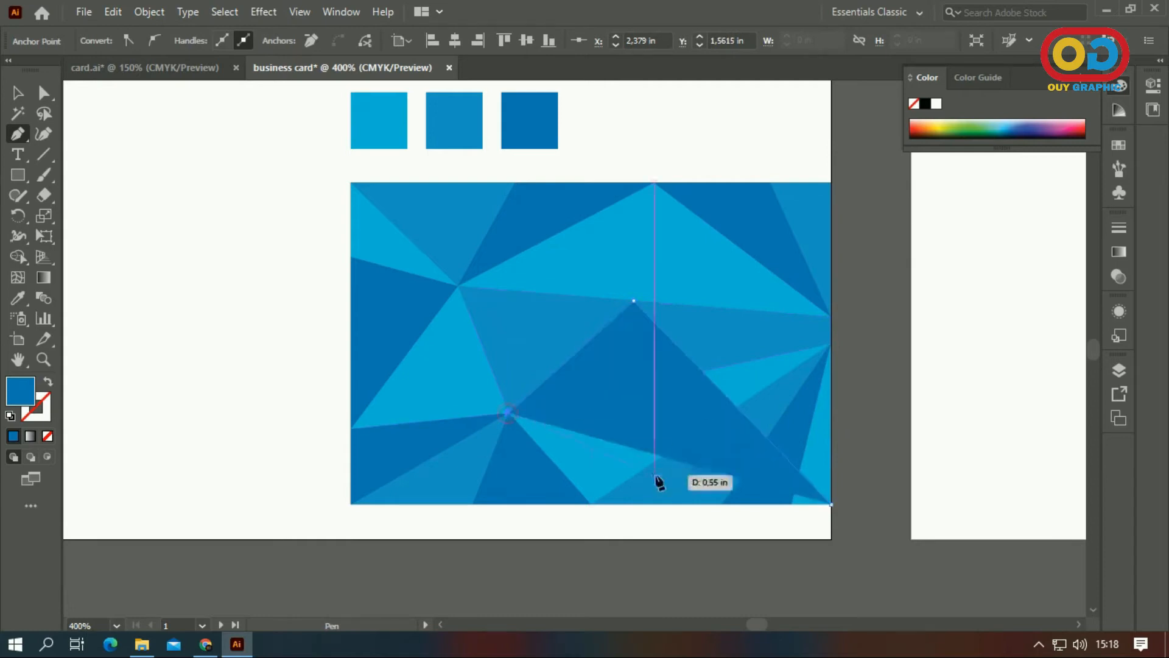
click(831, 505)
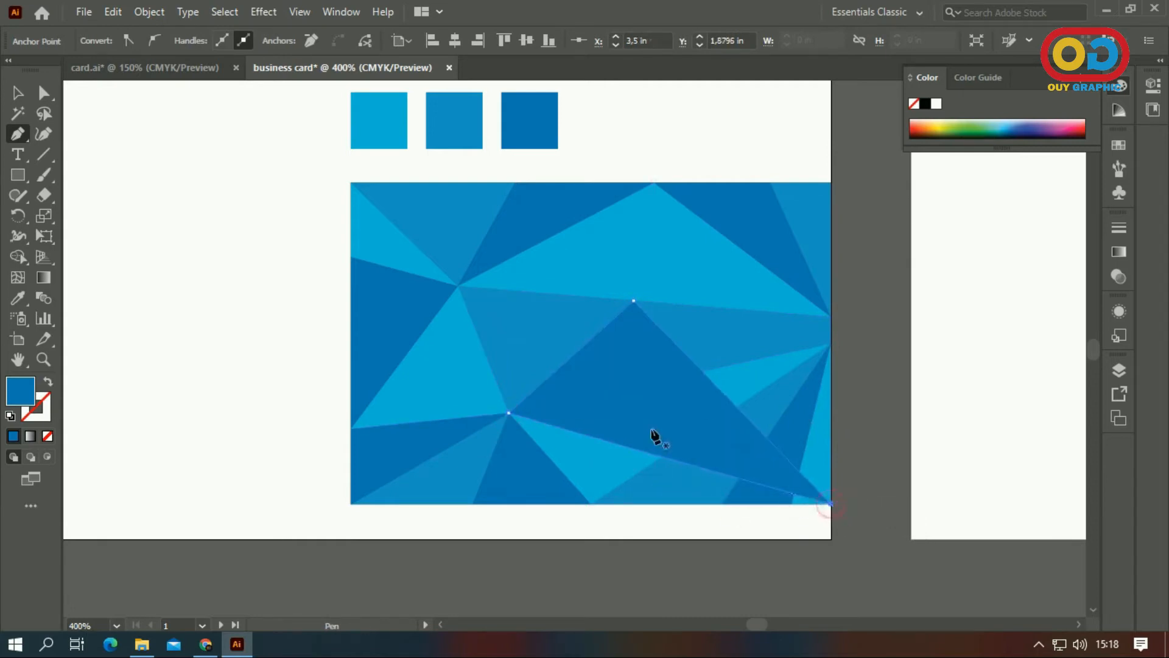
click(17, 298)
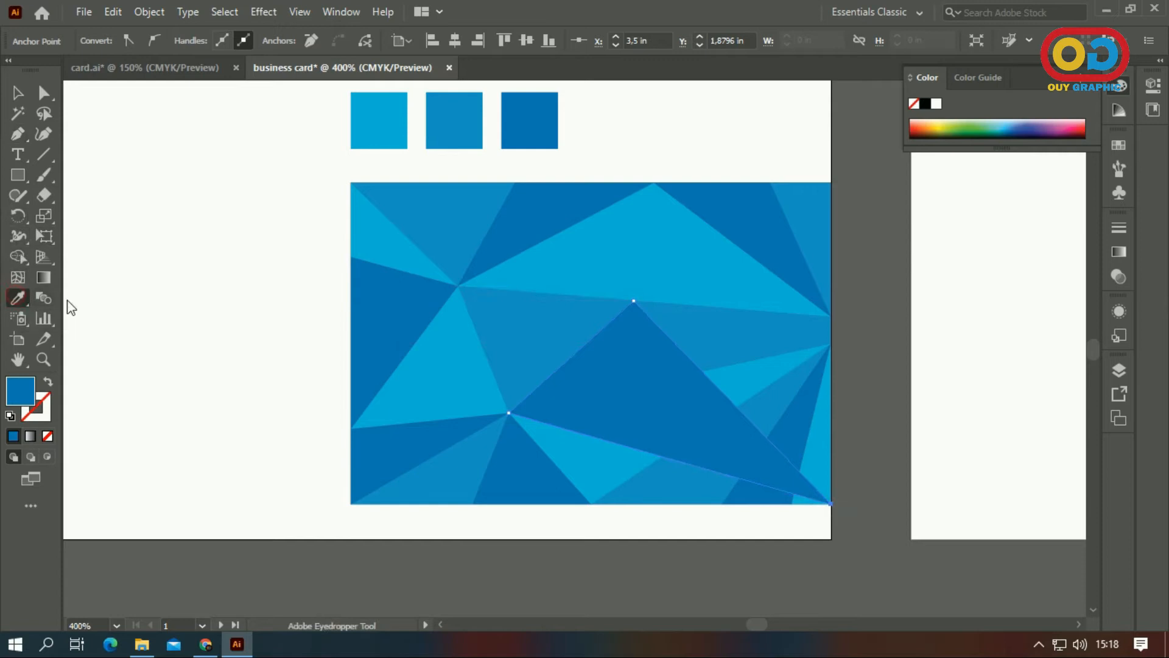
key(v)
click(73, 152)
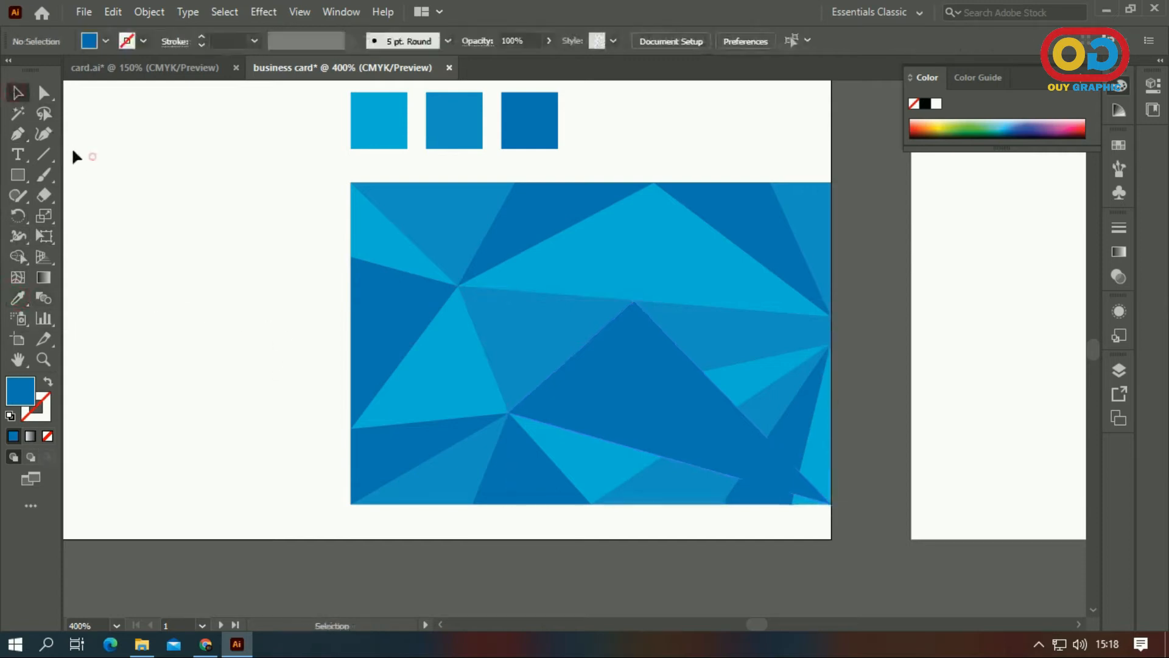
- Draw a triangle joining the new dark triangle's apex, a point inside it and the card's lower-right corner, in the medium blue facet's color
click(18, 134)
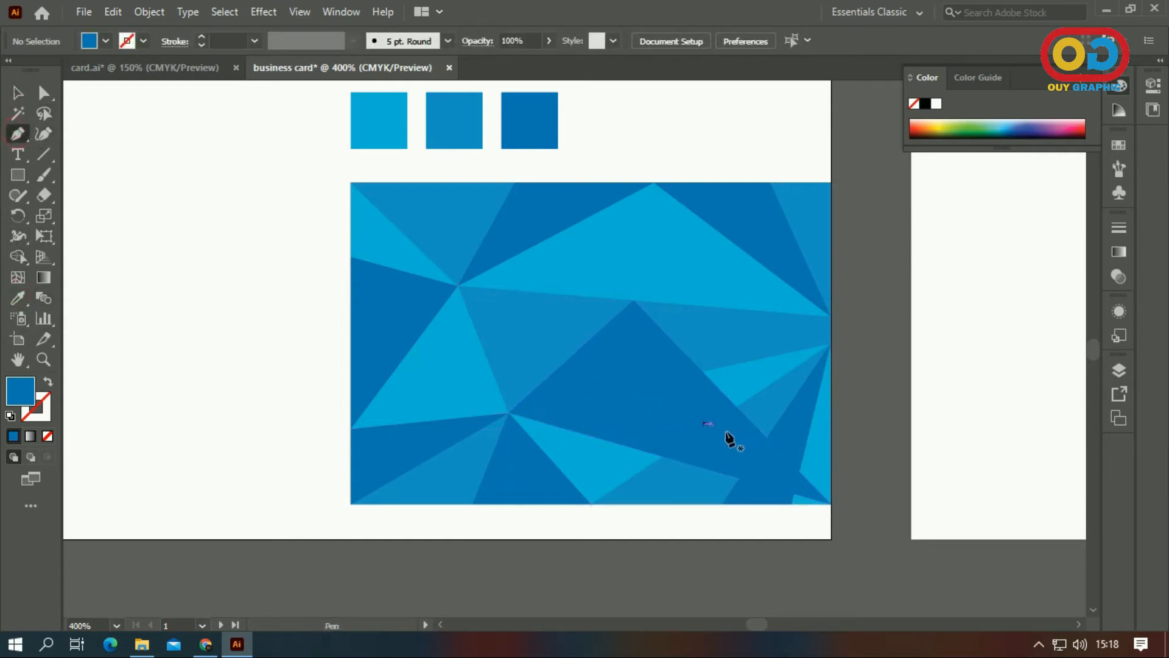
click(634, 301)
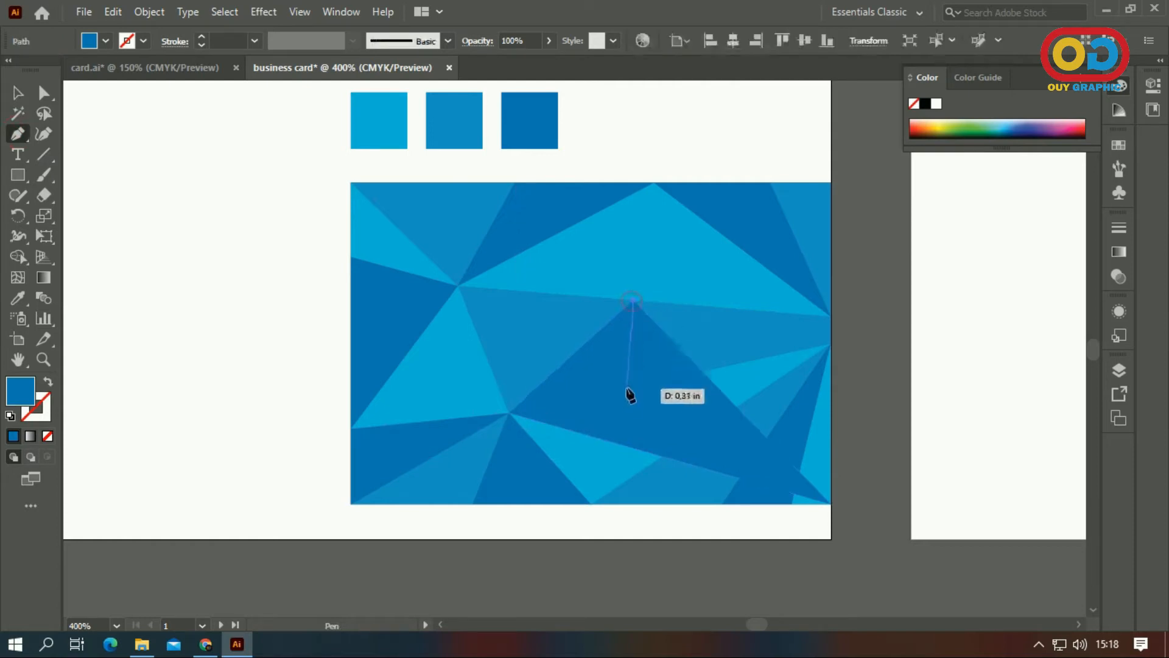
click(629, 387)
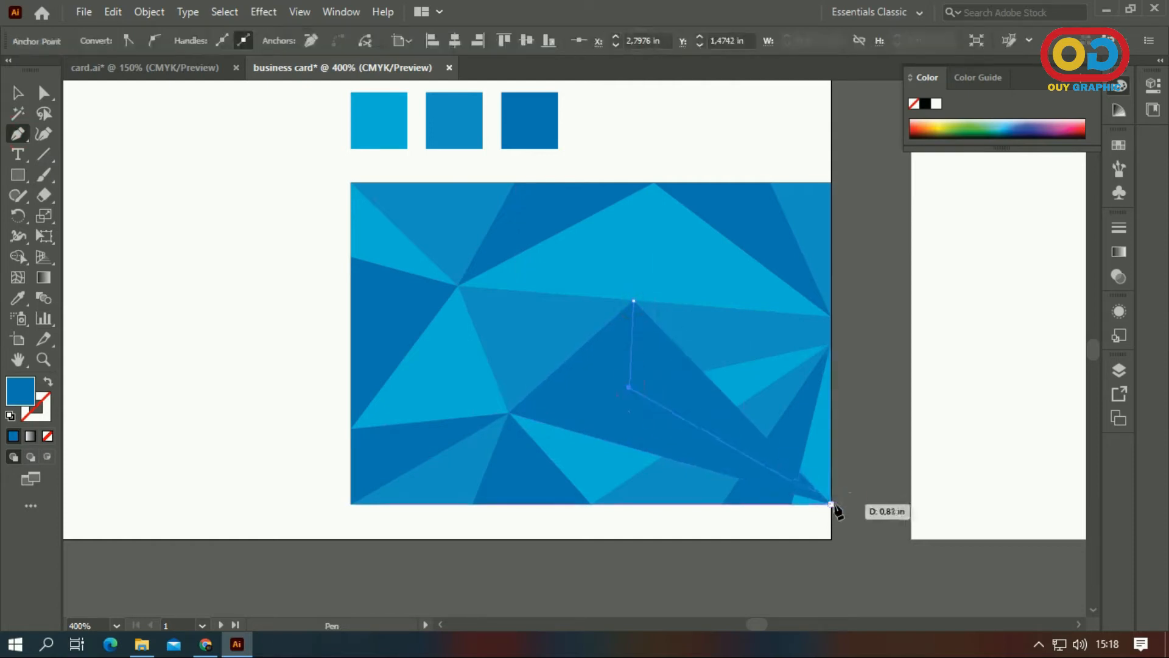
click(831, 504)
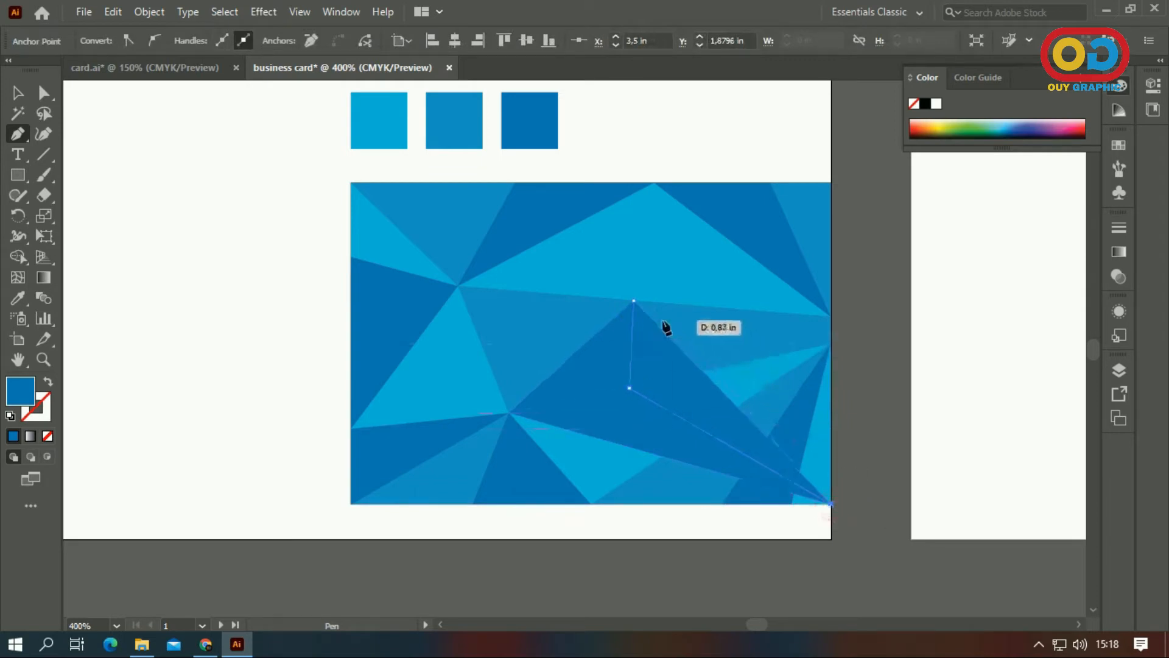
click(634, 301)
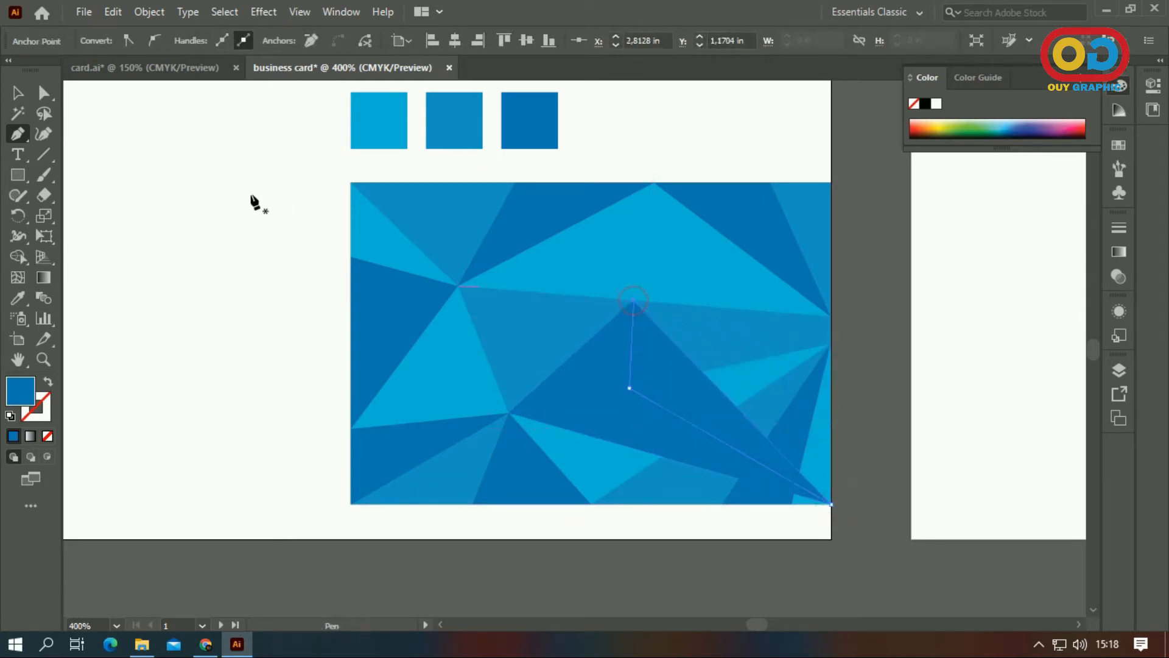
click(18, 297)
click(548, 322)
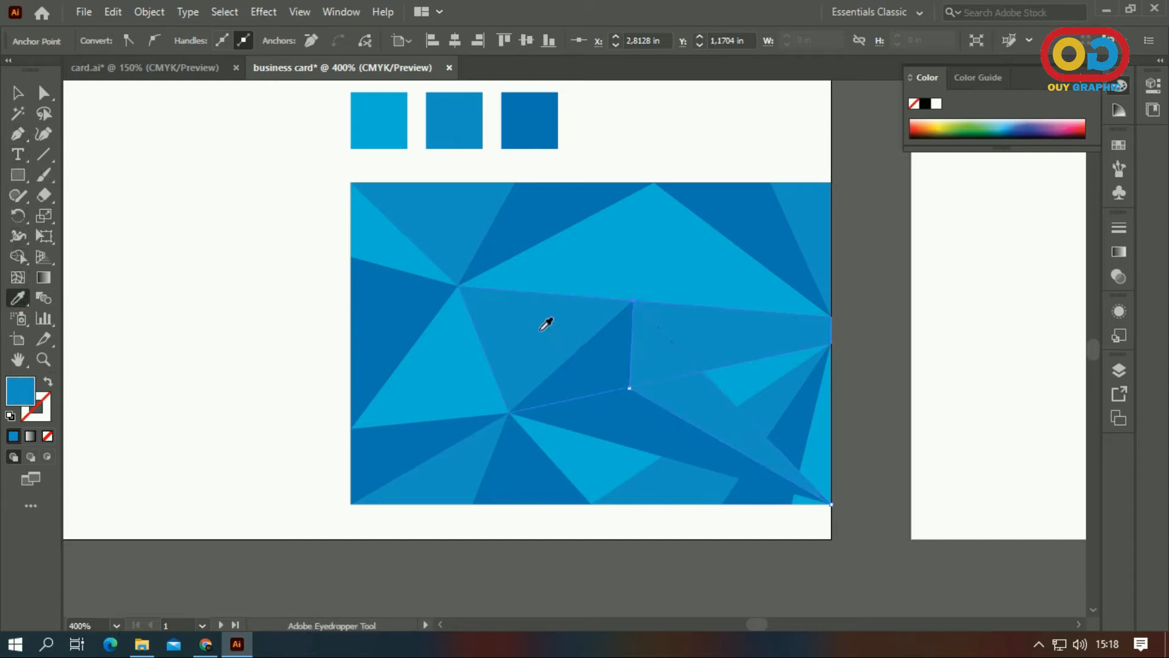
click(584, 258)
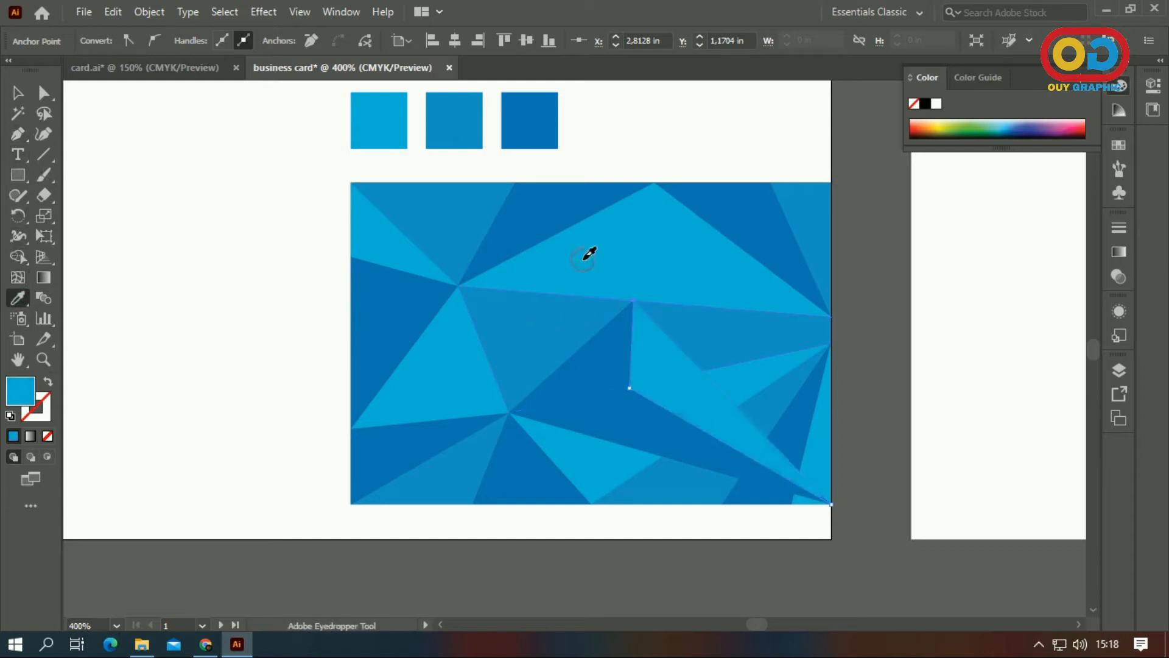
click(506, 309)
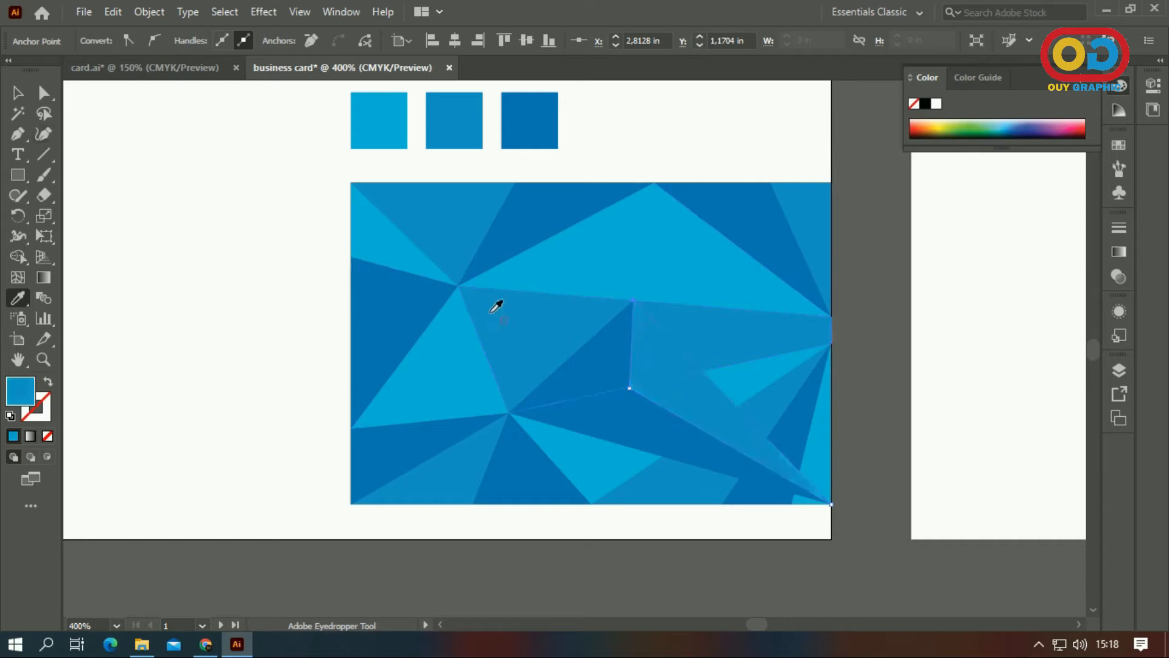
click(17, 92)
click(169, 189)
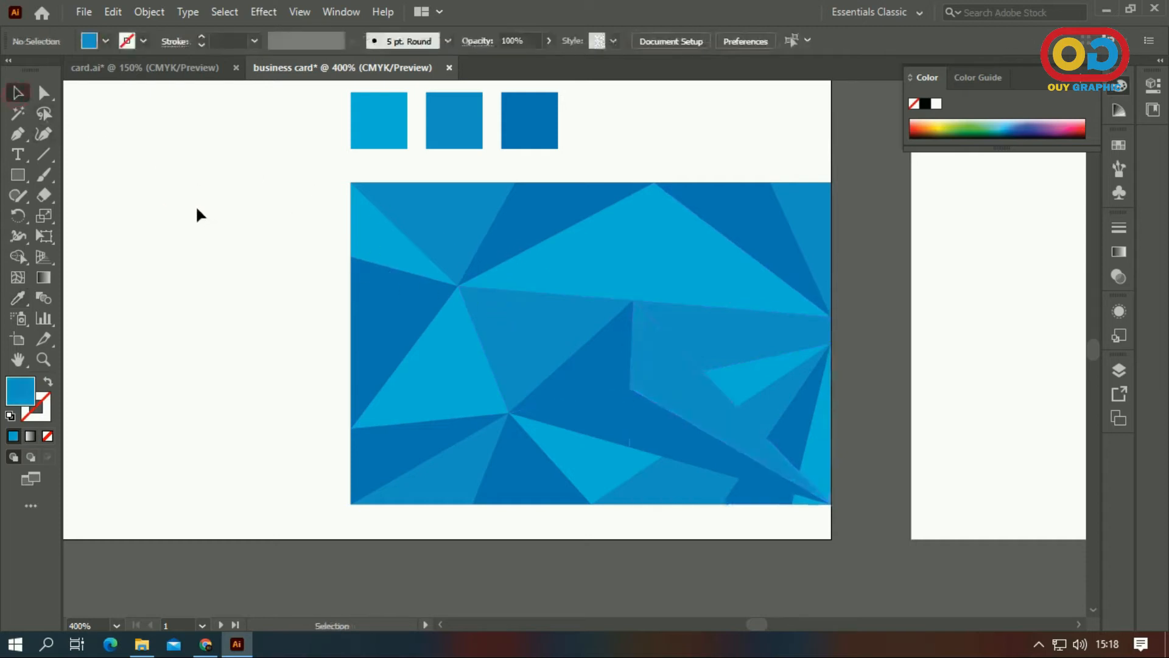
- Draw a triangle joining the dark triangle's inner point, the lower-left facet junction and its apex, in the light blue facet's color
click(18, 134)
click(629, 388)
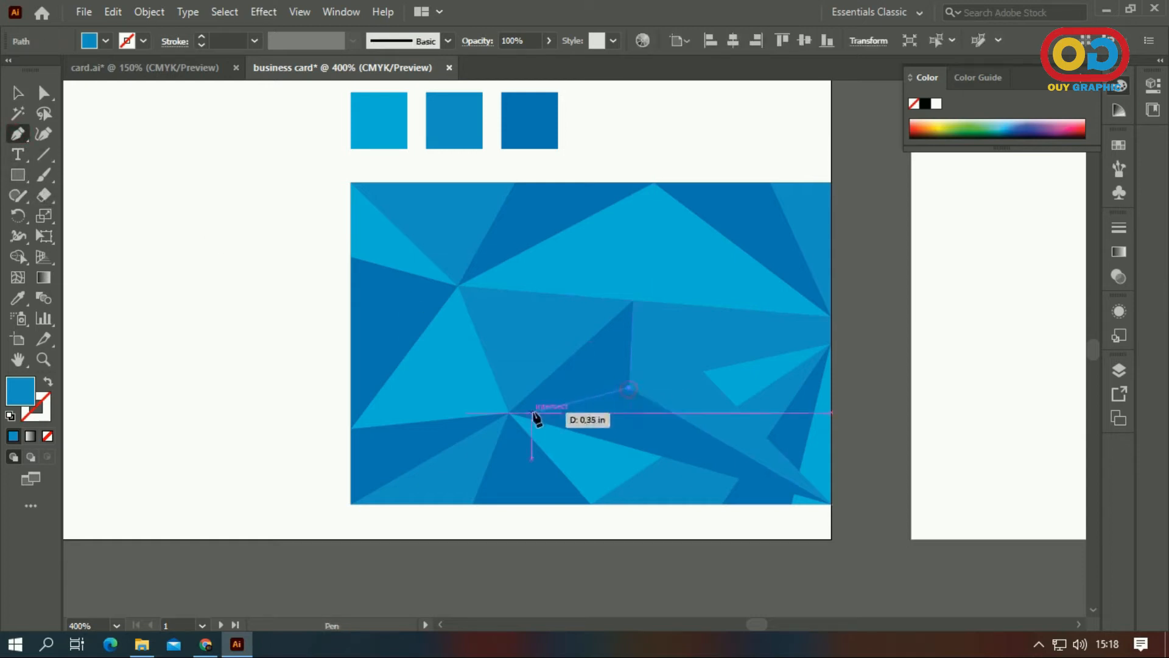
click(509, 412)
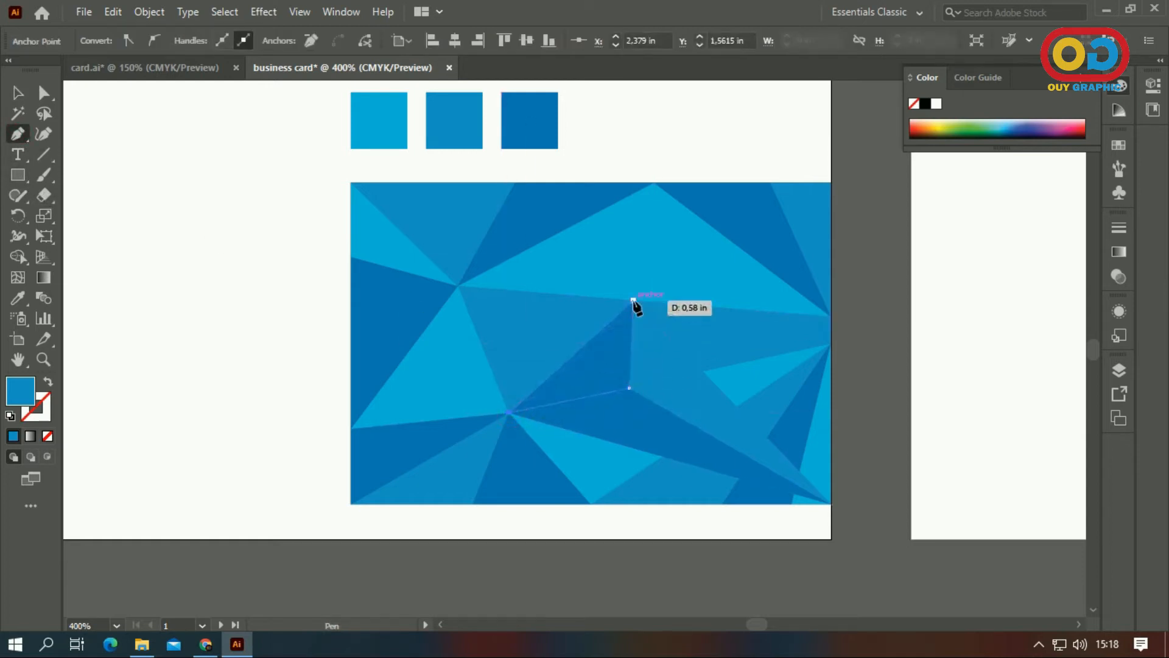
click(633, 301)
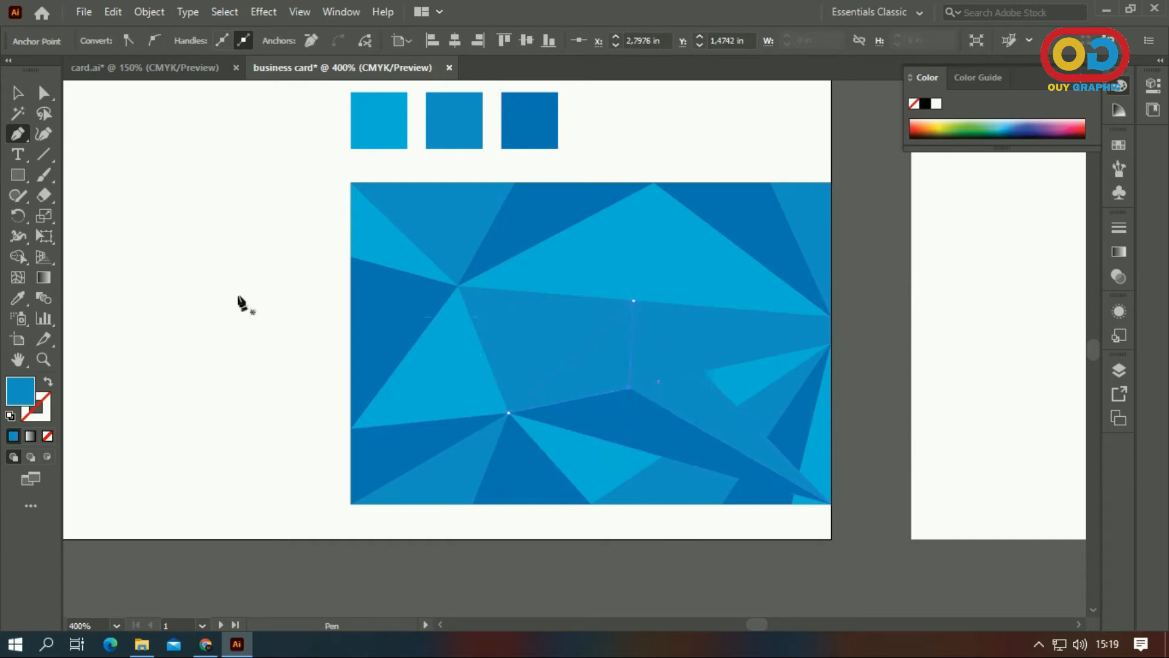
click(18, 298)
click(454, 372)
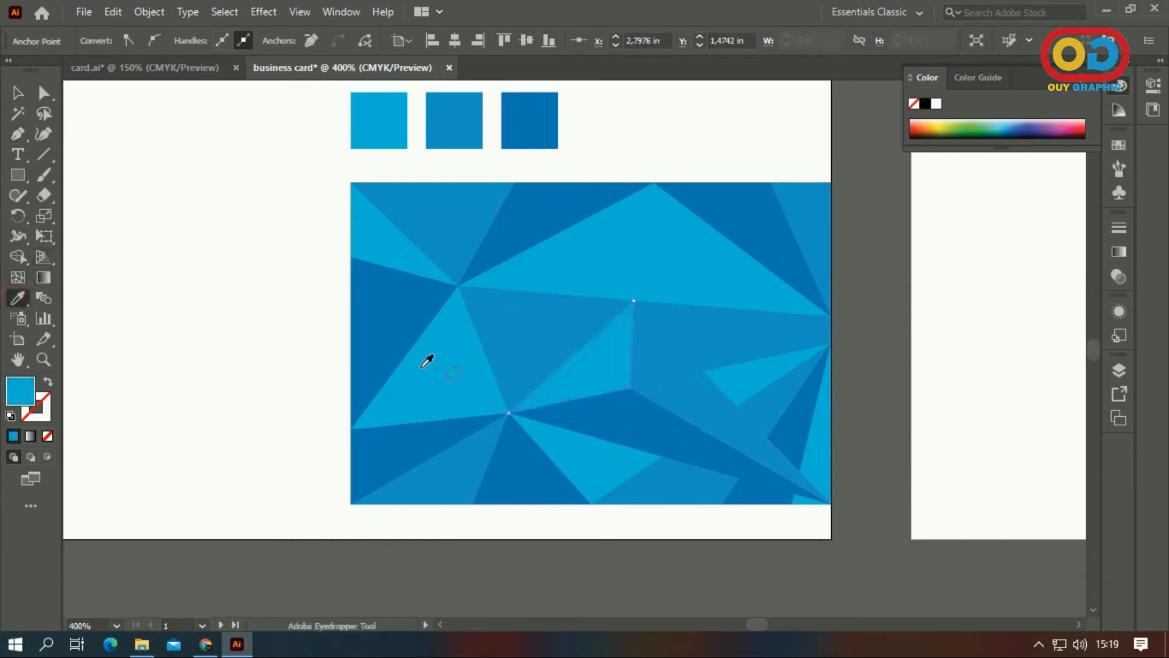
click(18, 93)
click(167, 261)
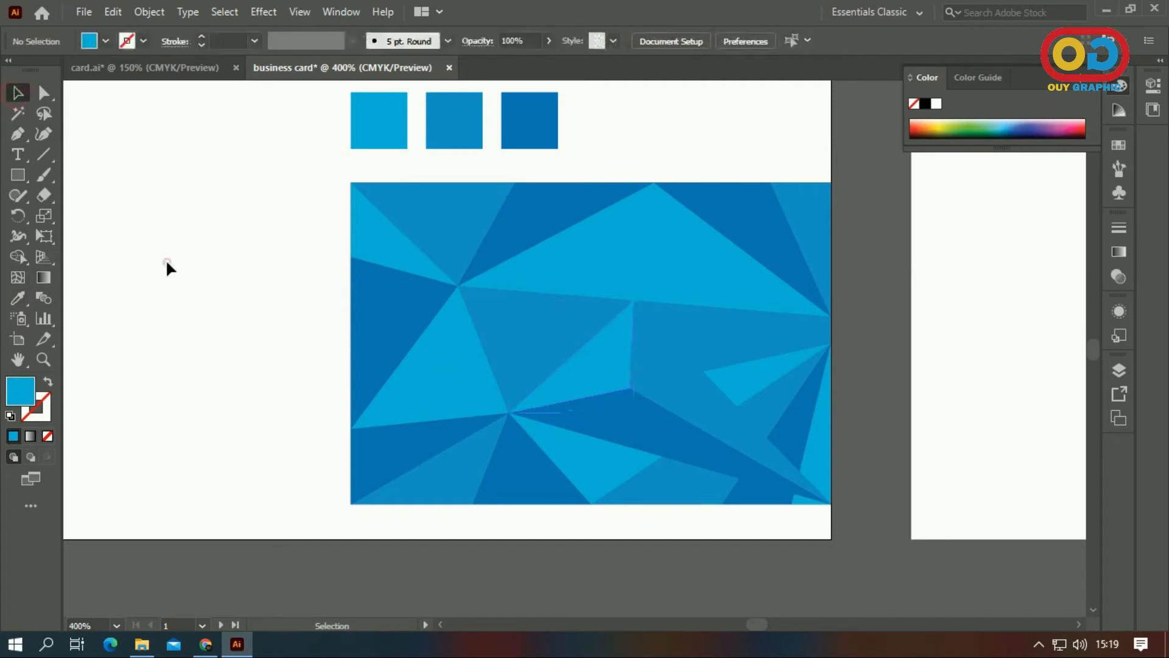
- Draw a medium blue triangle joining the upper dark facet's two top-edge corners to the central junction on the large light facet's lower edge
click(17, 133)
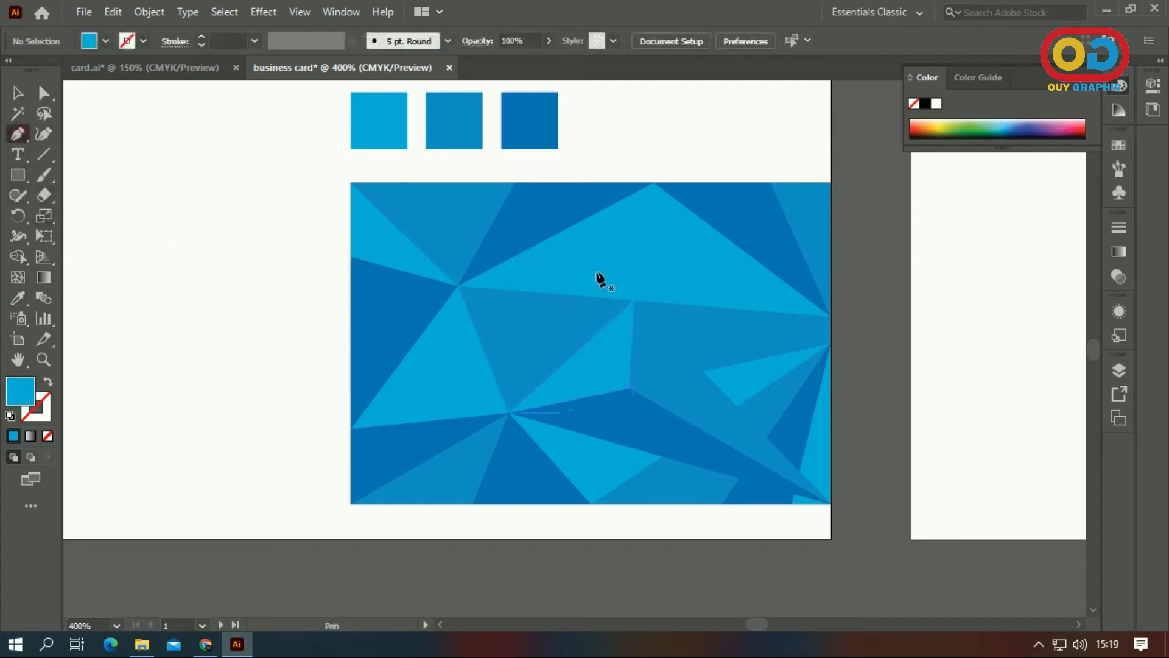
click(654, 183)
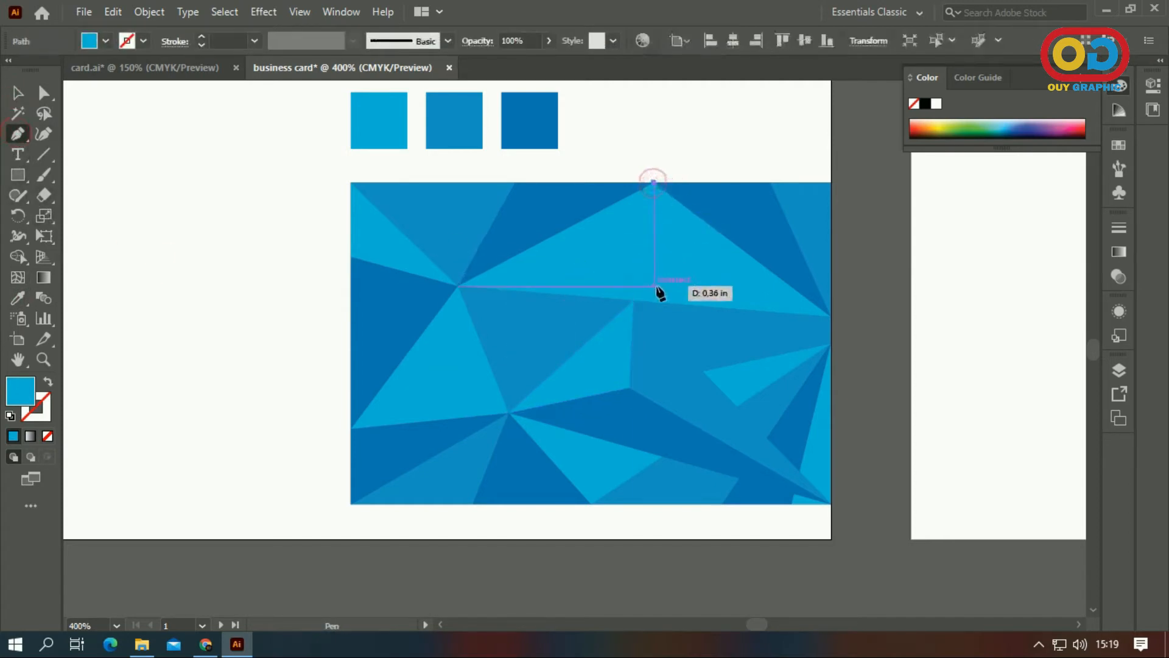
click(631, 299)
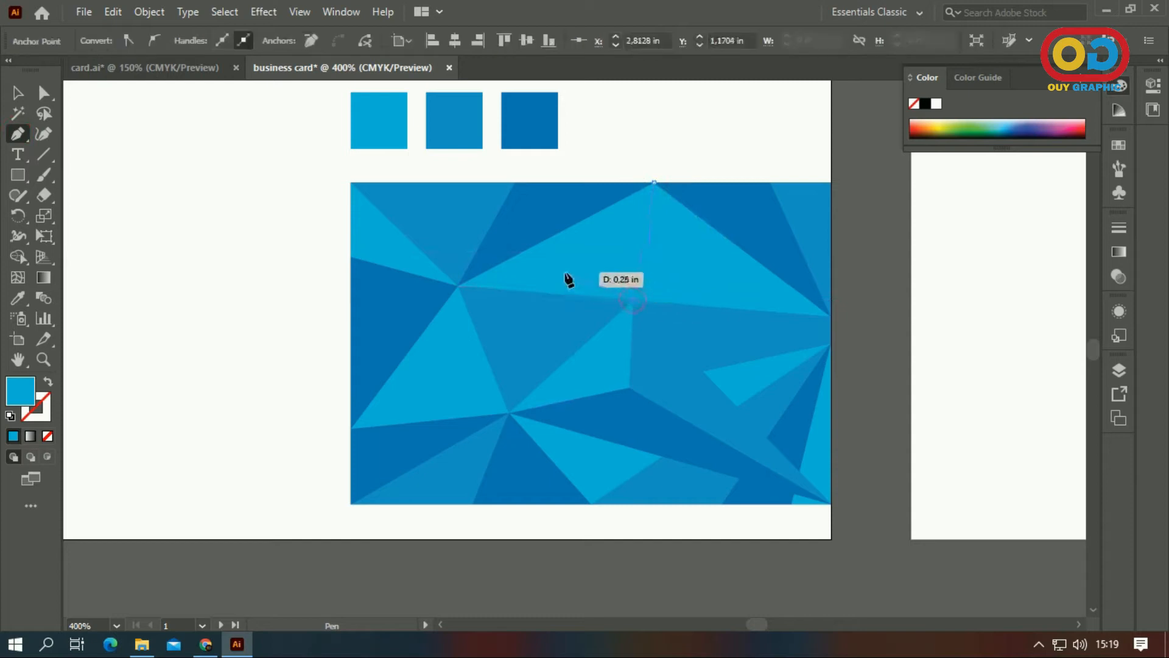
click(458, 285)
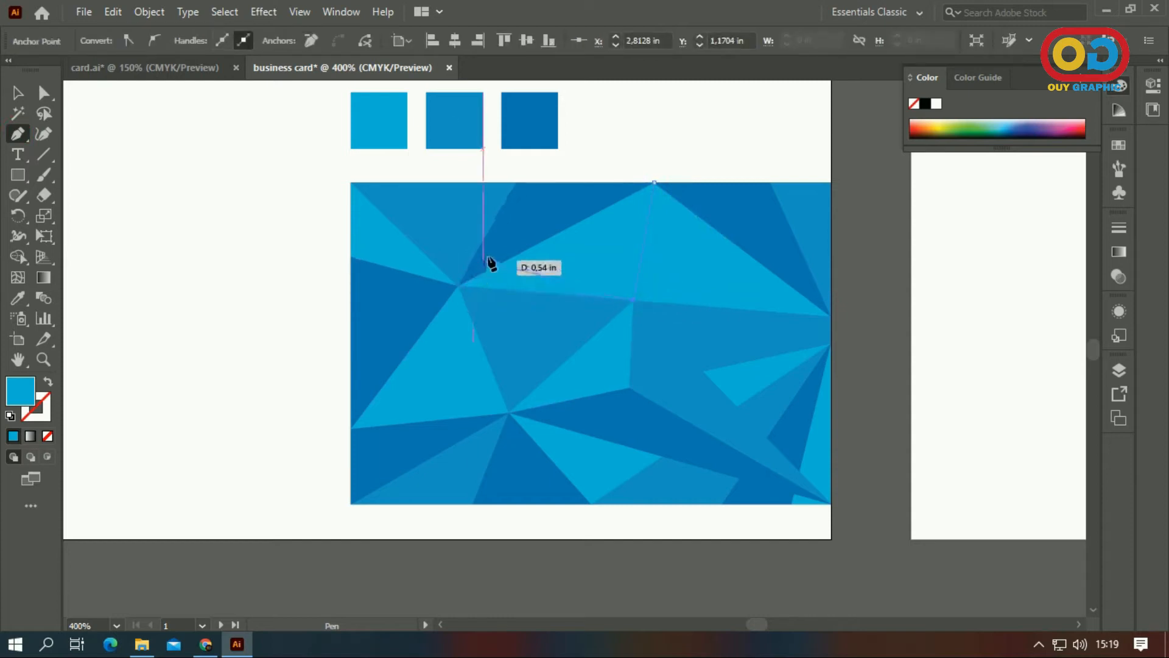
click(514, 181)
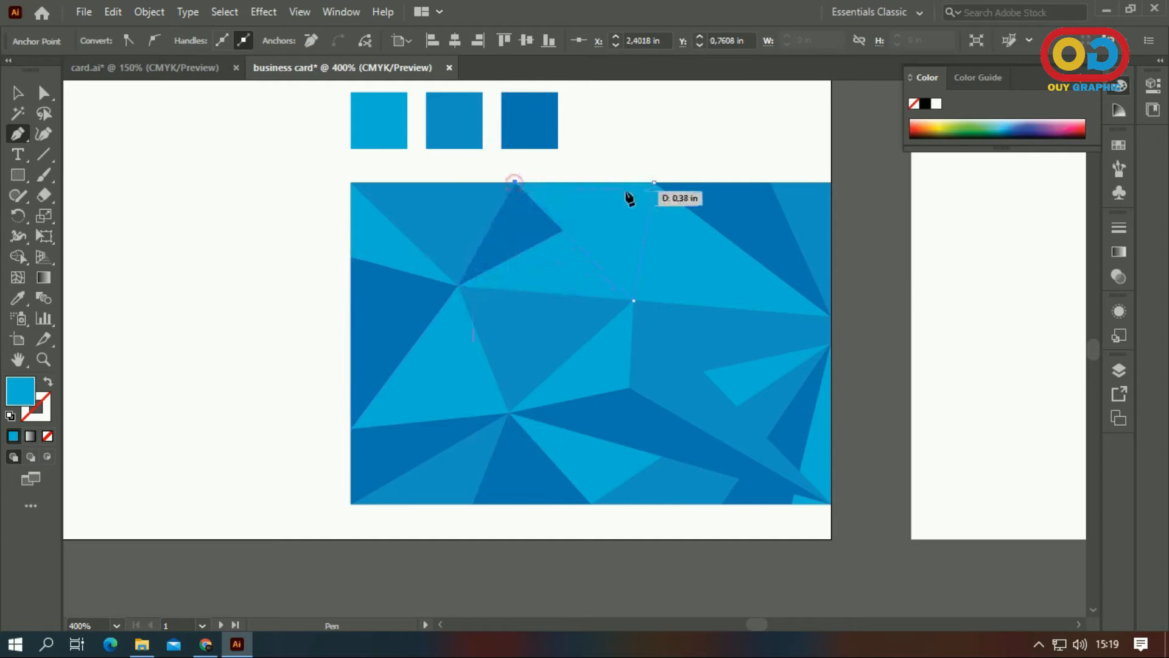
click(653, 181)
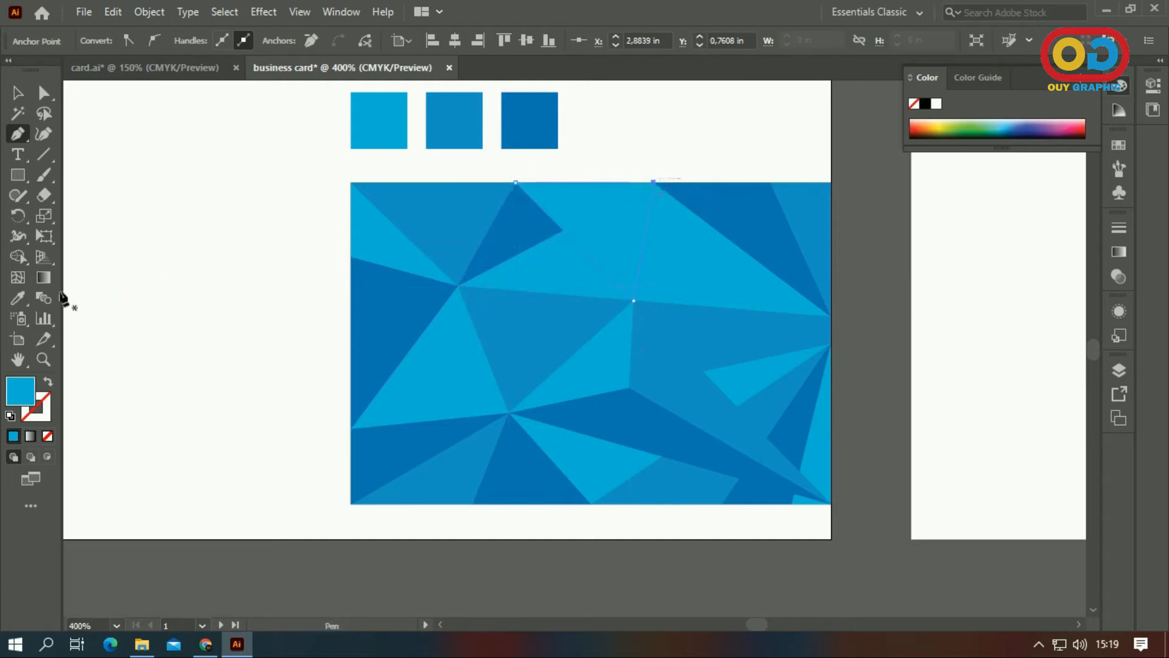
click(18, 298)
click(676, 381)
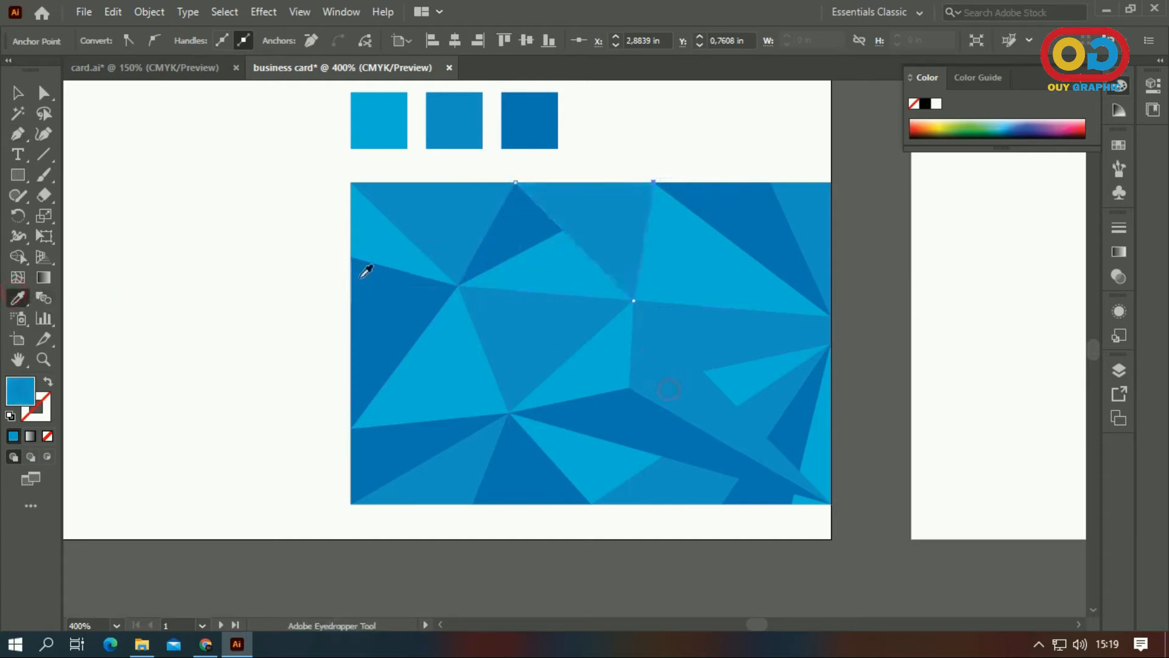
click(18, 93)
click(202, 167)
- Draw a dark blue triangle joining the new triangle's top-left corner, a point inside the medium facet below and the central junction
click(24, 133)
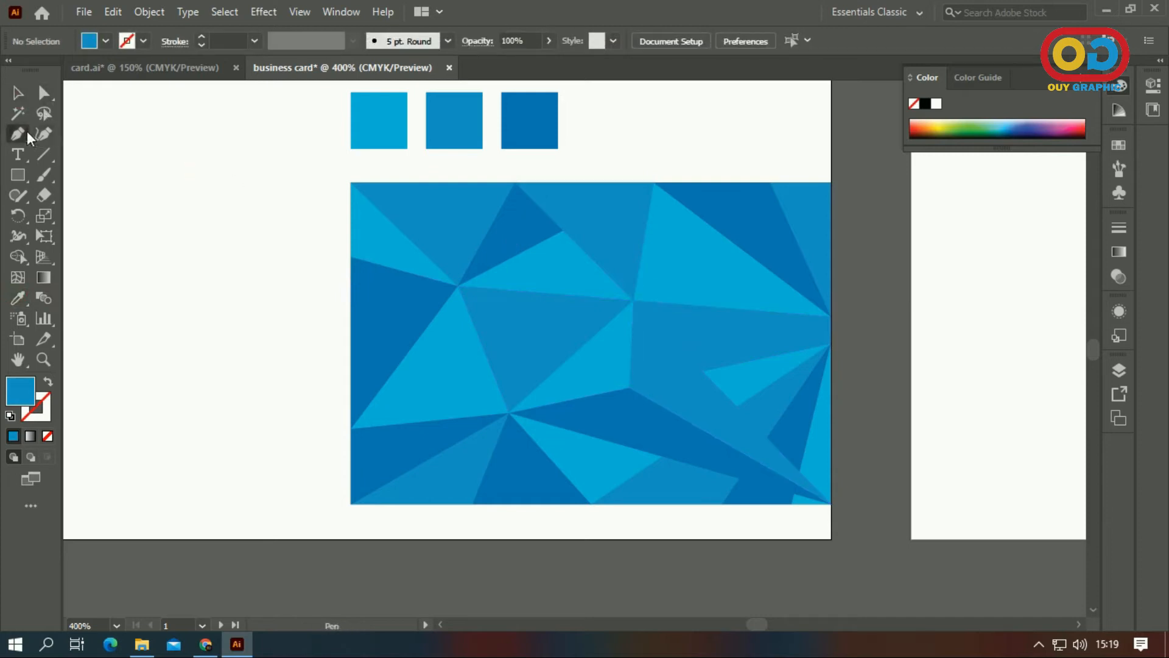
click(515, 181)
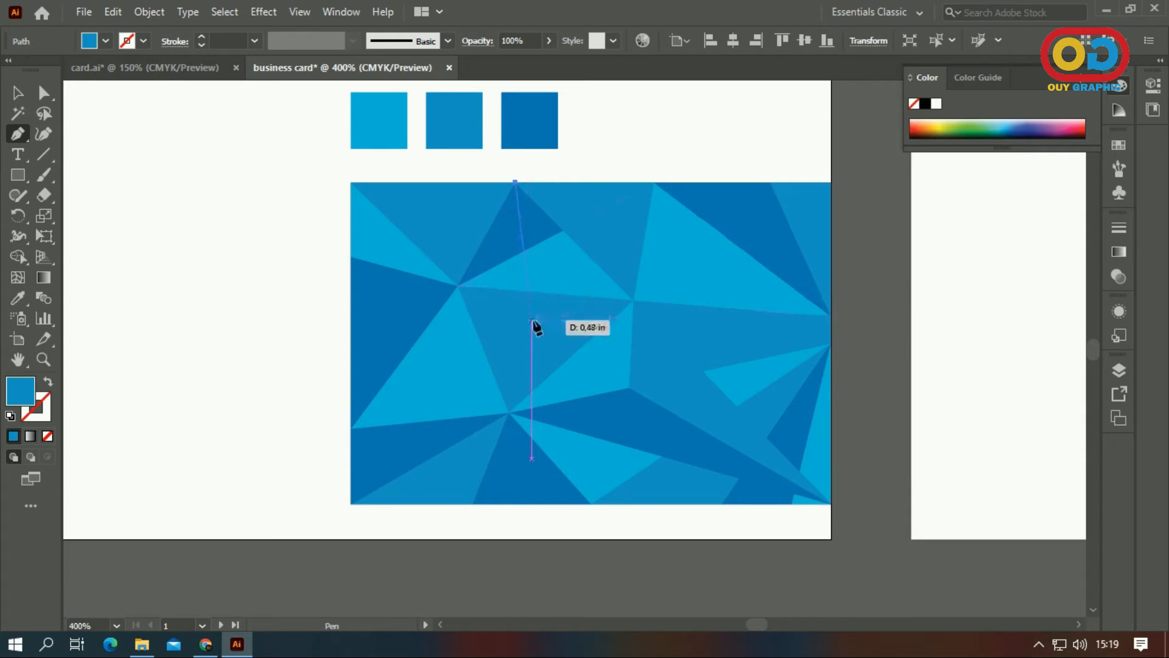
click(538, 341)
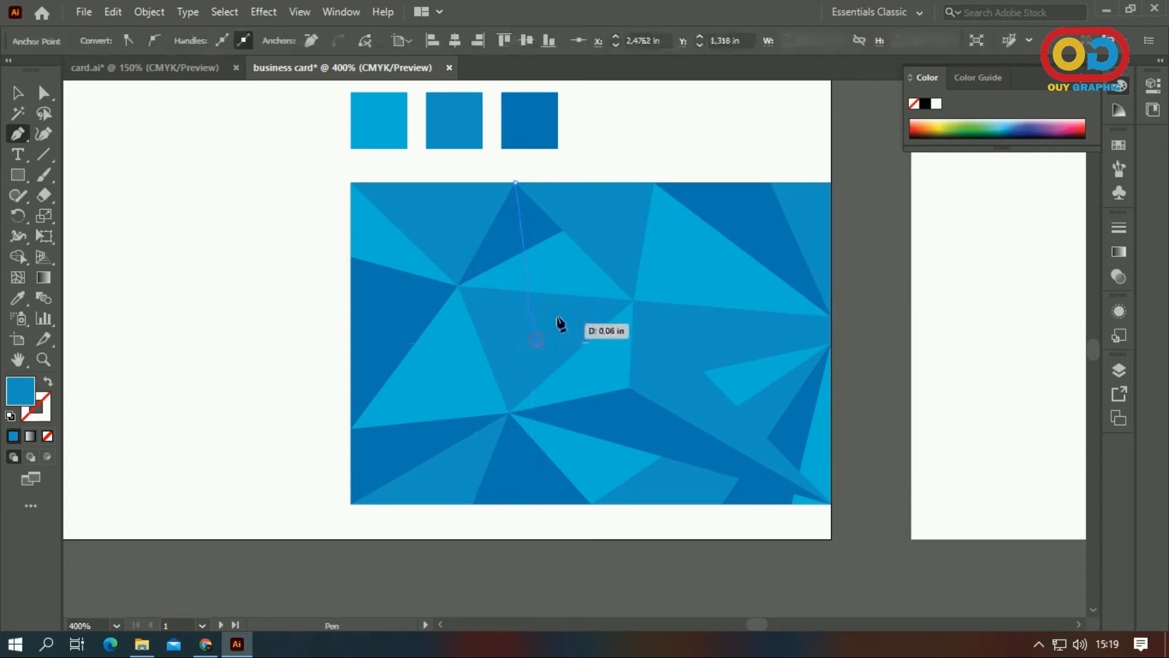
click(633, 301)
click(516, 183)
click(18, 298)
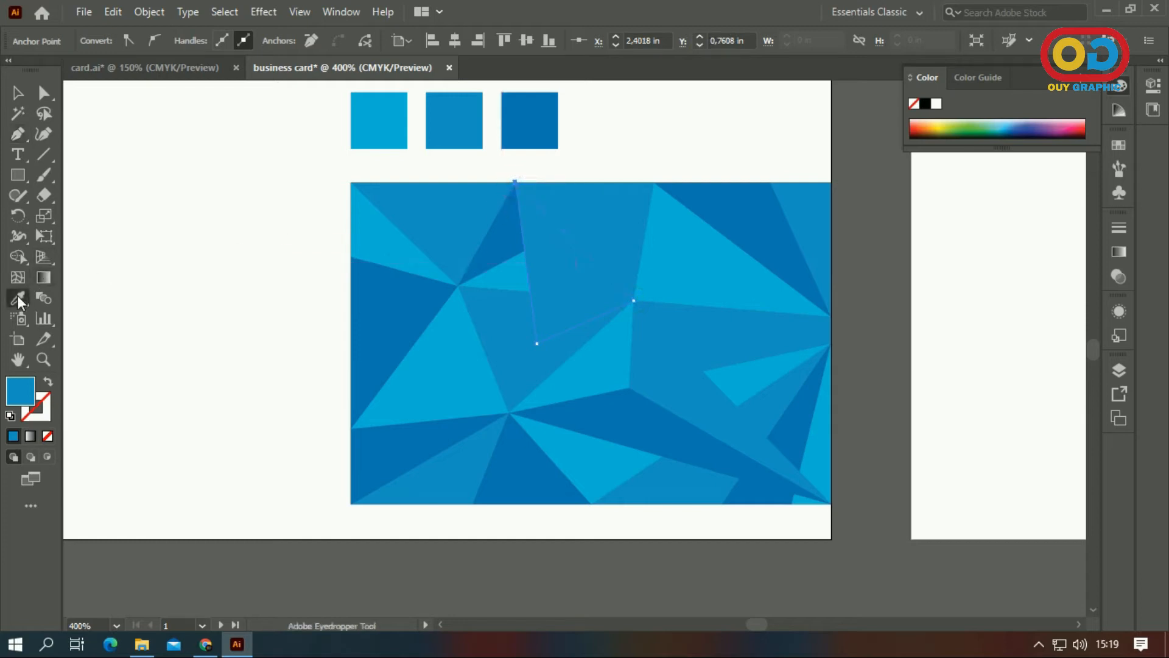
click(623, 353)
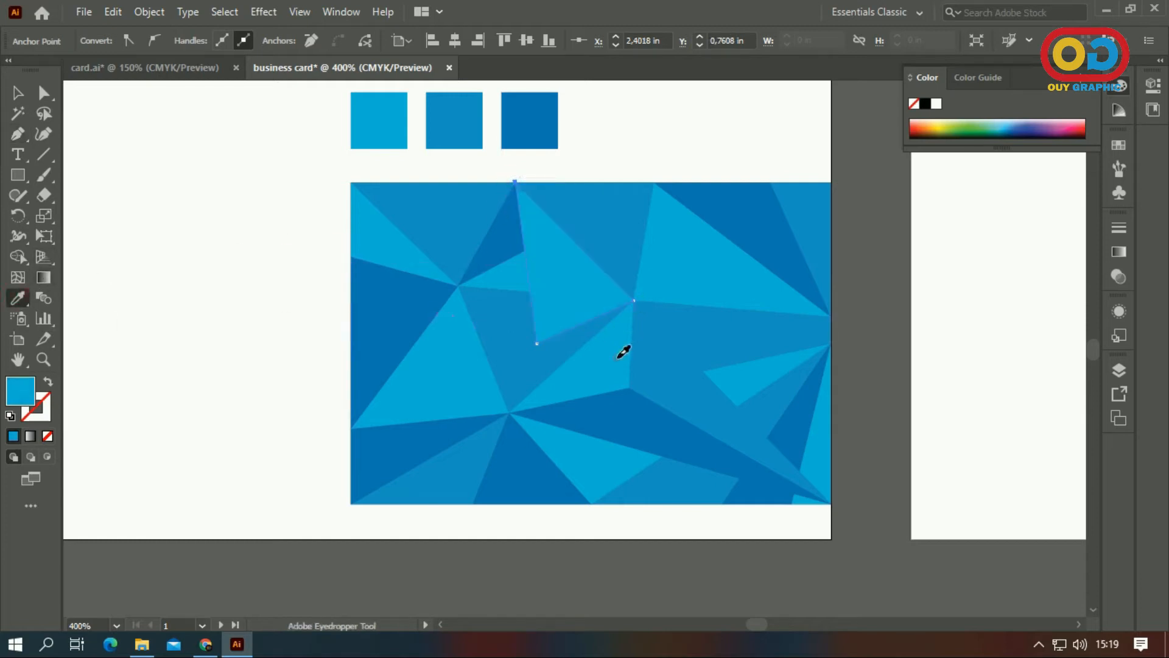
click(630, 412)
key(v)
click(178, 235)
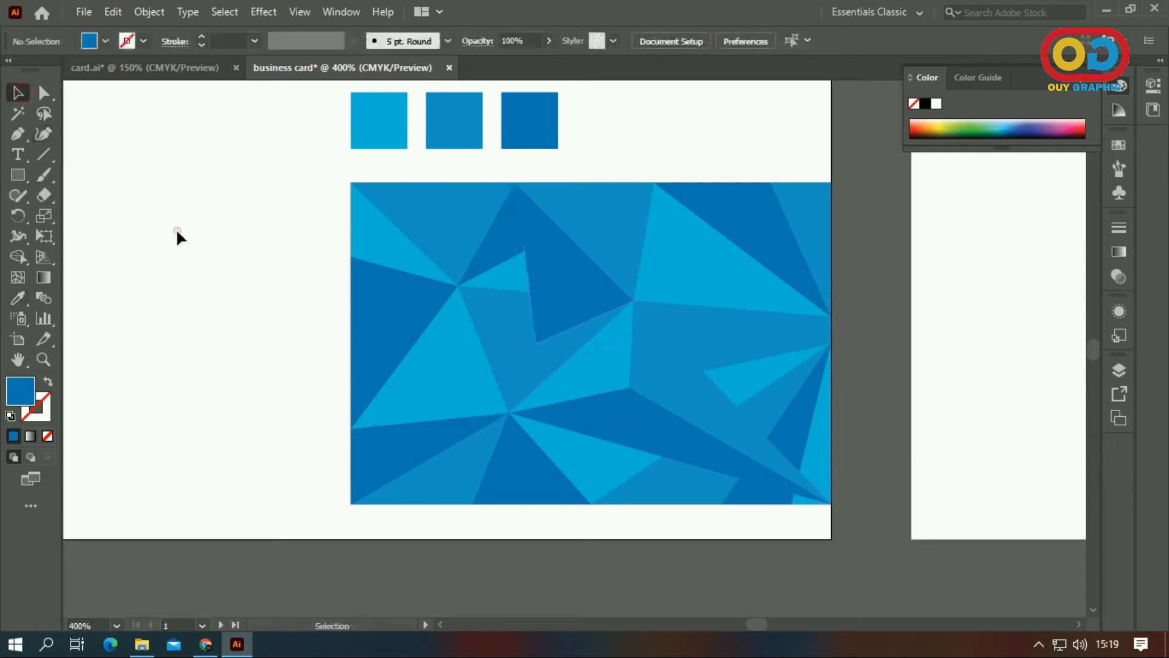
- Set the five triangles drawn over the base pattern to the Screen blend mode with 65% opacity
drag(508, 166, 764, 487)
drag(602, 252, 234, 268)
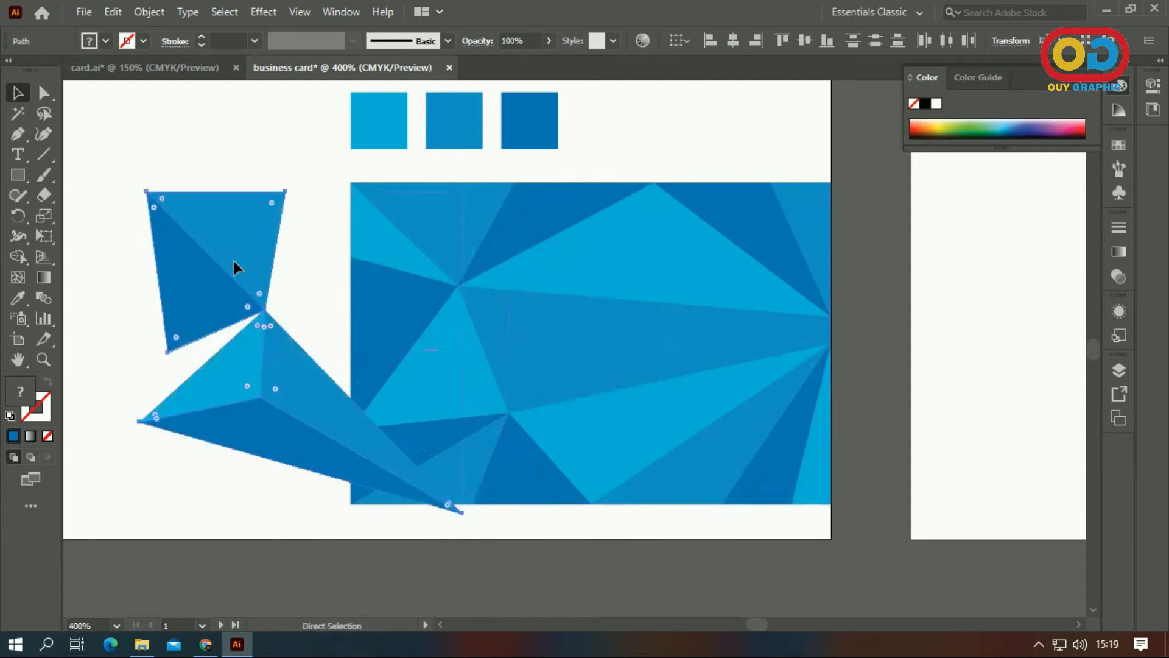
key(ctrl+z)
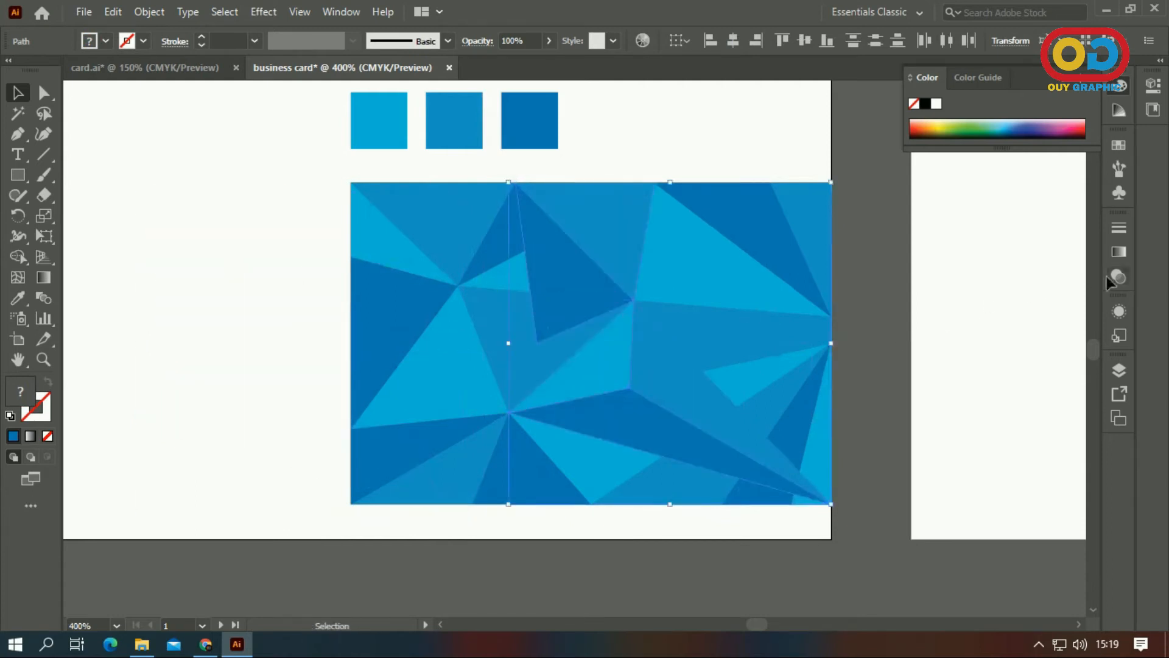
click(1118, 277)
click(965, 248)
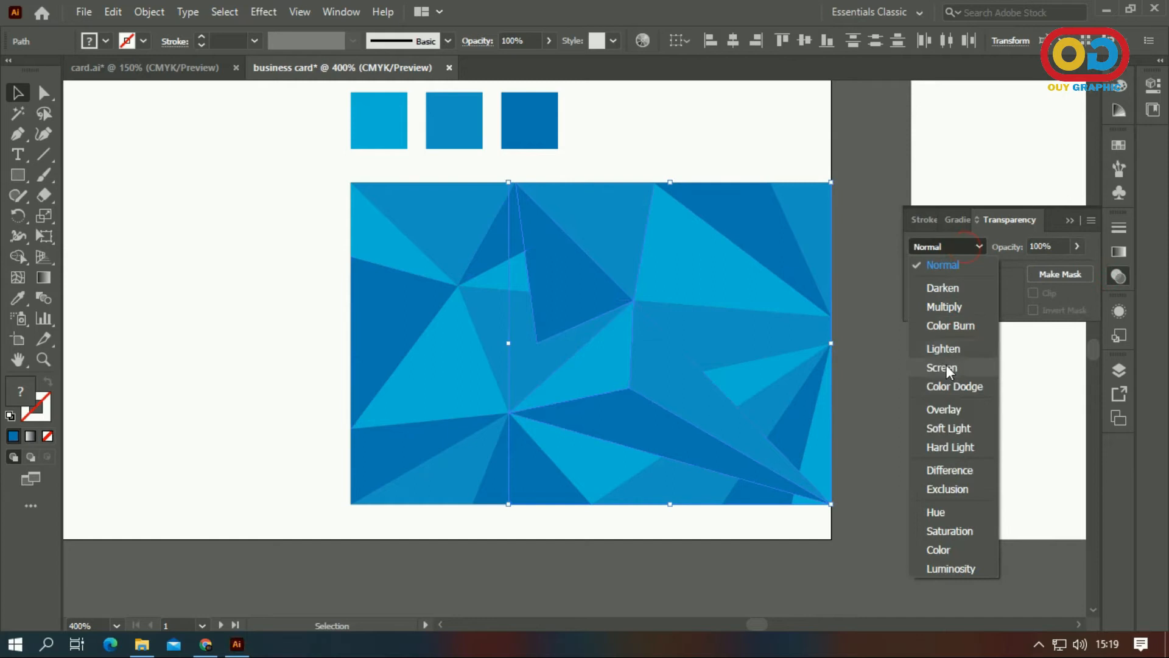
click(945, 366)
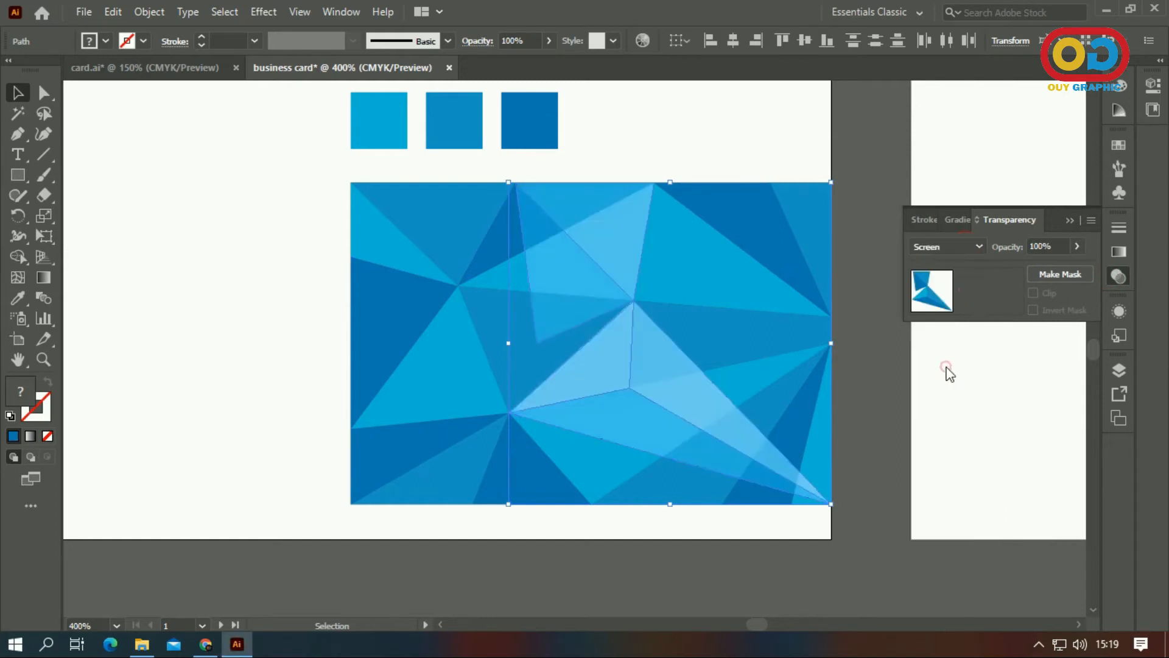
click(1077, 245)
drag(1060, 272, 1051, 272)
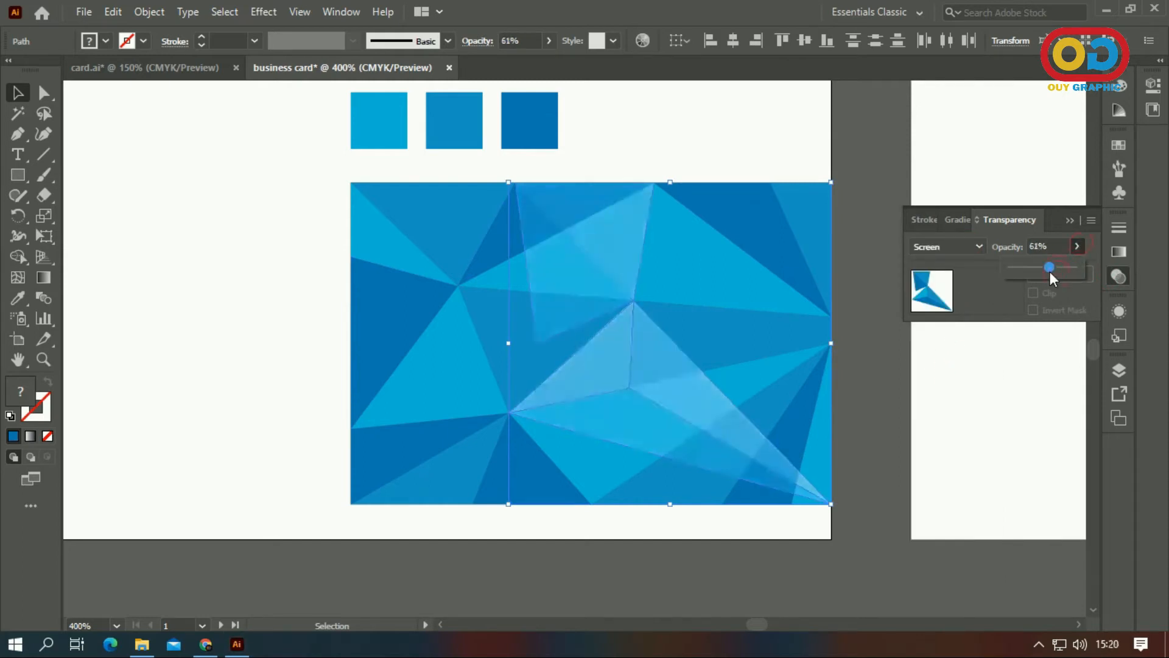
click(860, 371)
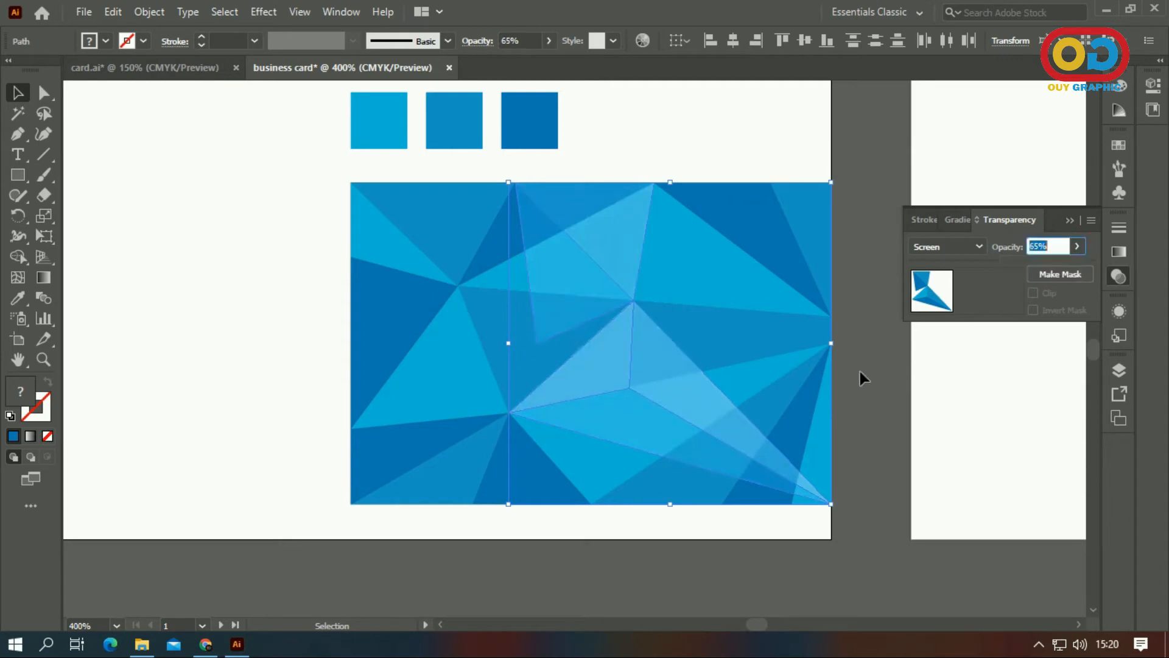
click(1072, 219)
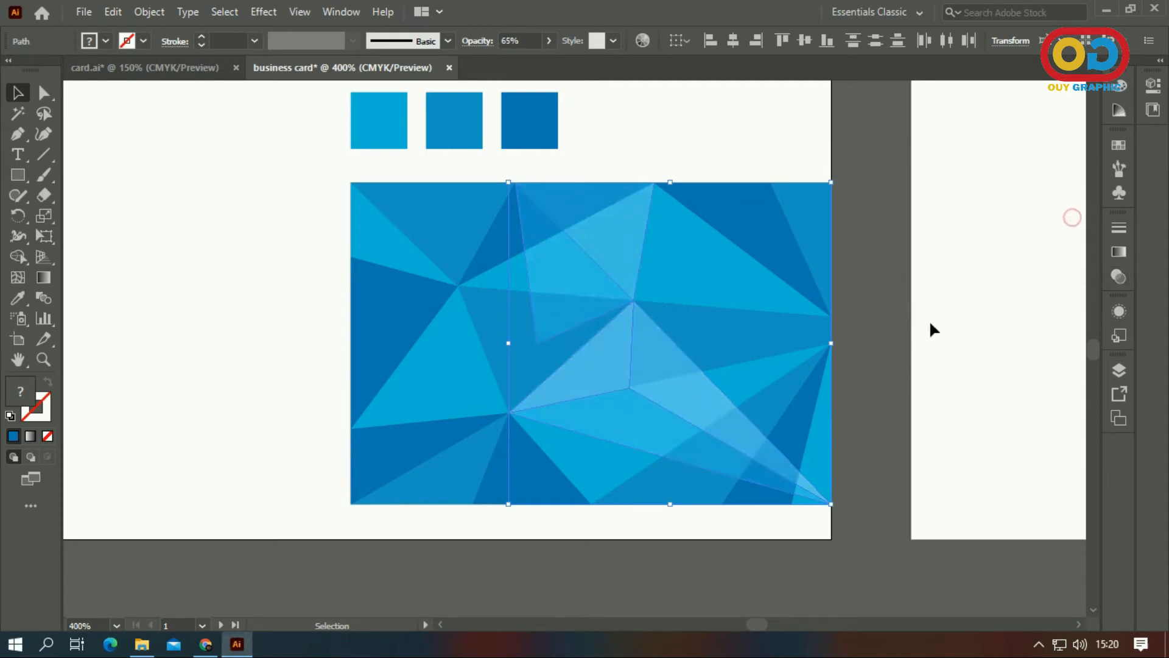
click(865, 343)
- Group all the facets and overlay triangles of the low-poly pattern
scroll(833, 343, up, 1)
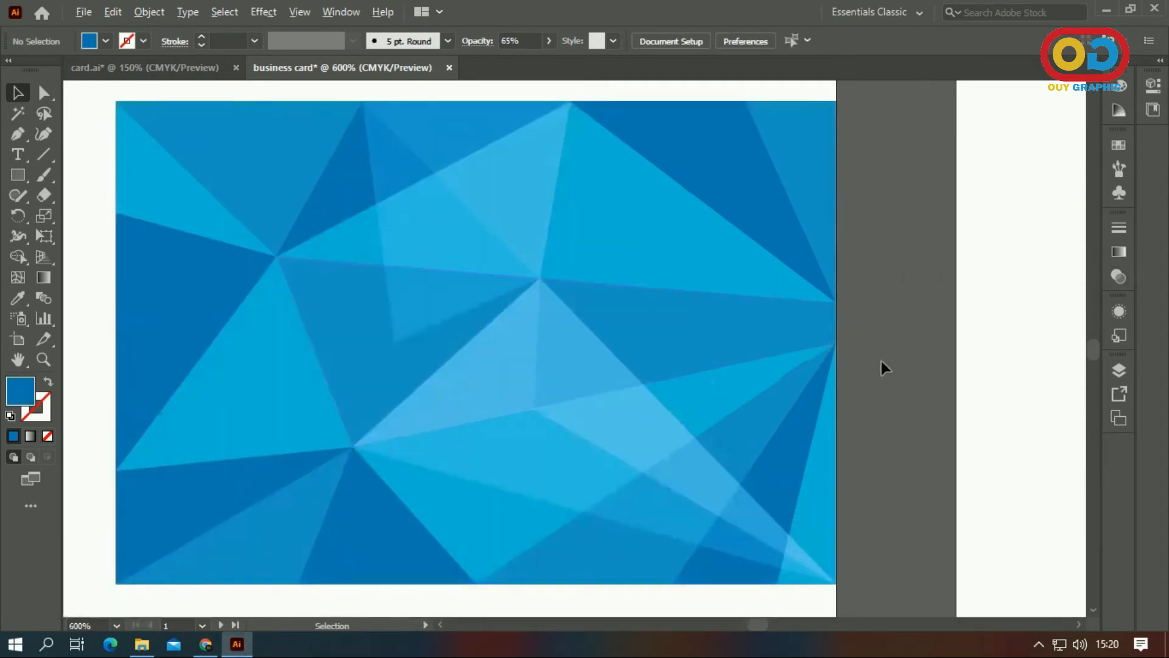
scroll(881, 360, down, 1)
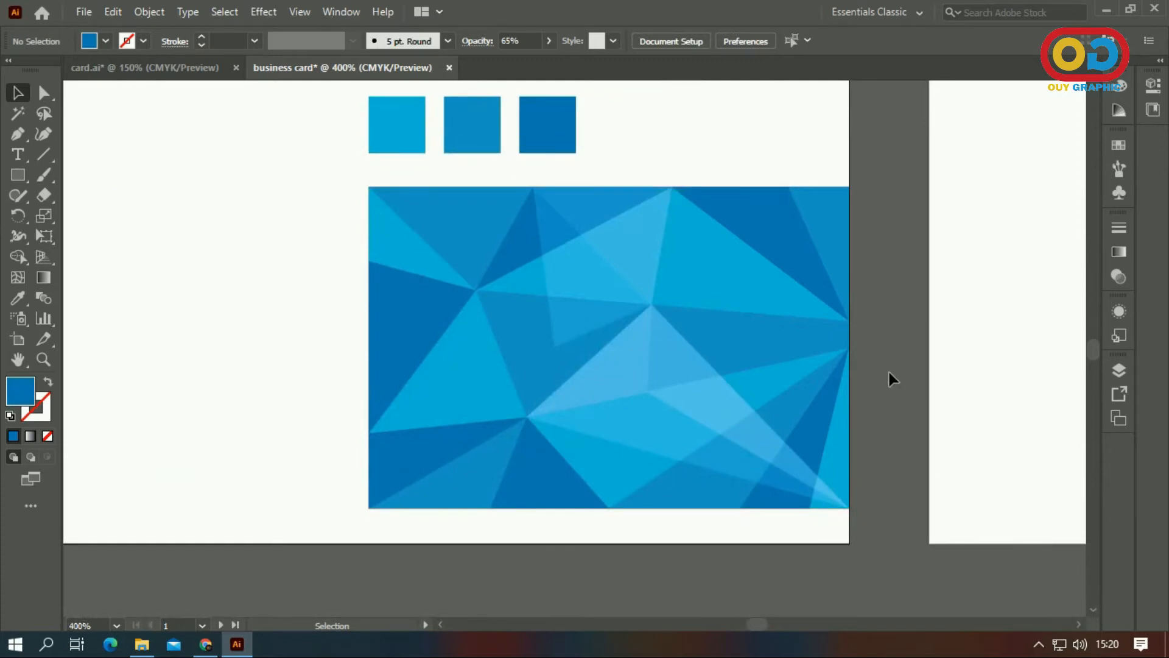
scroll(890, 373, down, 1)
scroll(893, 347, down, 1)
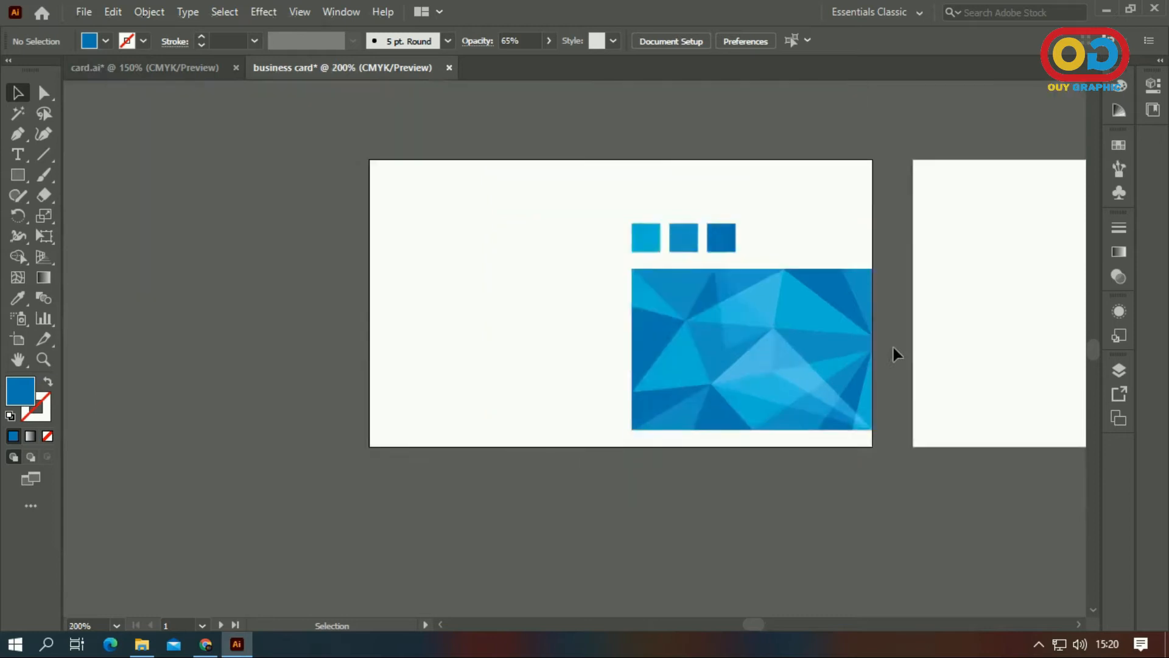
key(space)
drag(910, 313, 911, 350)
drag(608, 300, 912, 489)
right_click(813, 400)
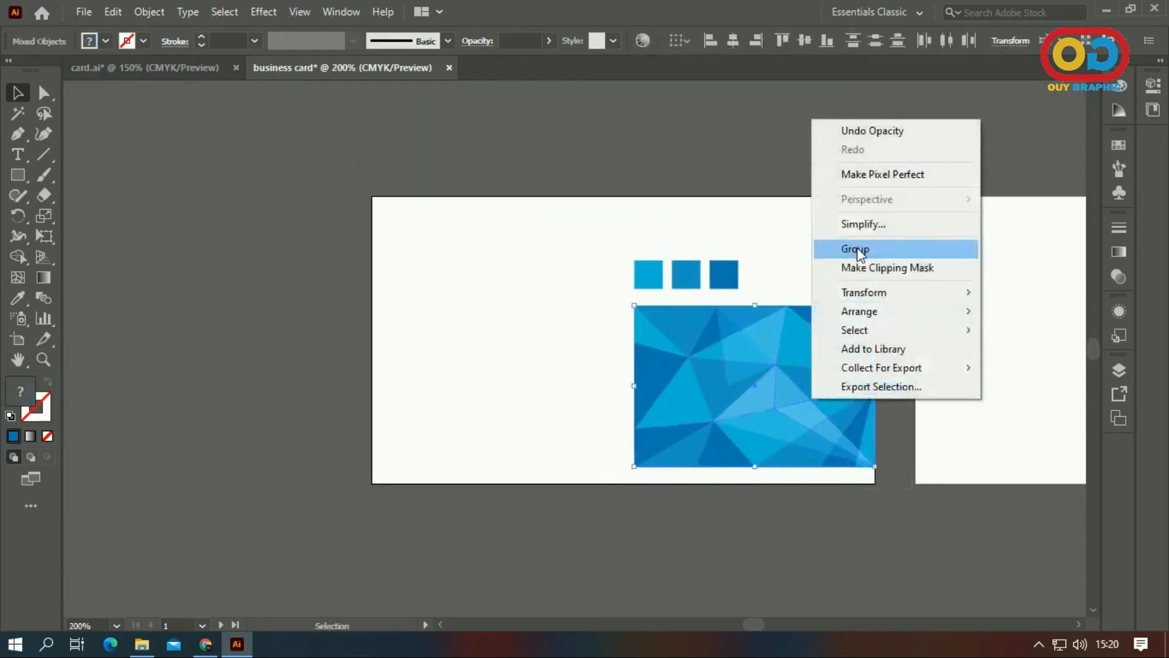
click(853, 249)
- Try moving the grouped pattern down and left across the artboard's lower edge, and undo the move
click(901, 315)
drag(832, 347, 732, 387)
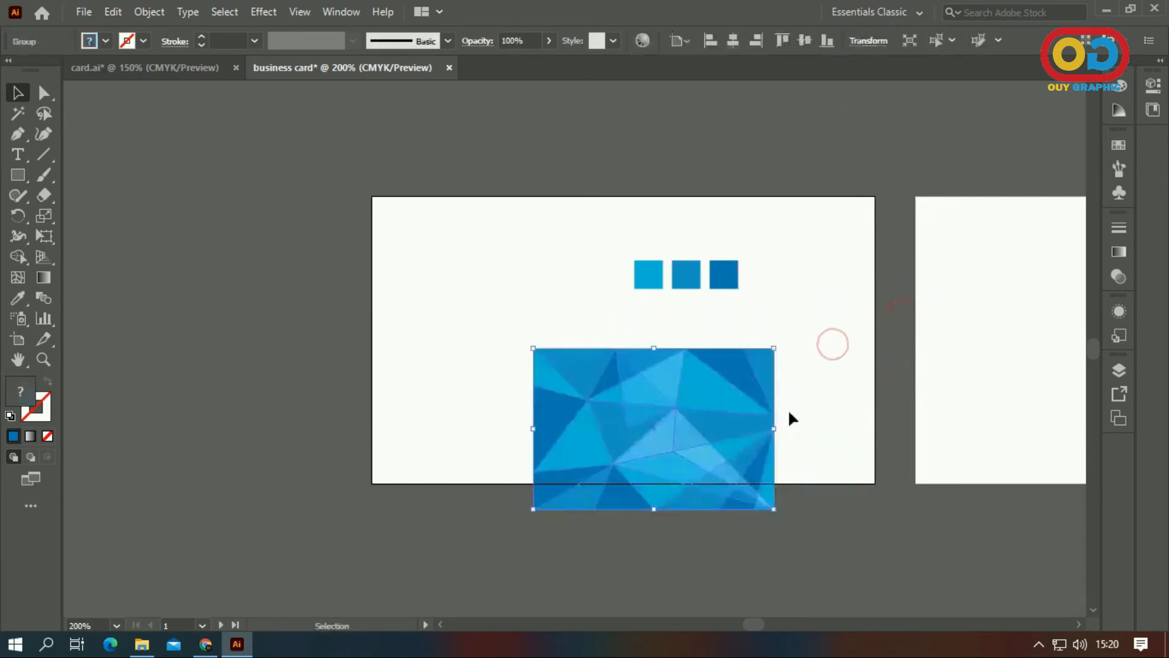
key(ctrl+z)
- Move the three blue color sample squares off the artboard to just above its upper edge
click(807, 279)
drag(611, 242, 518, 168)
click(610, 187)
- Draw a rectangle covering the entire first artboard and fill it with the near-black color 0f0f0f
drag(569, 223, 546, 206)
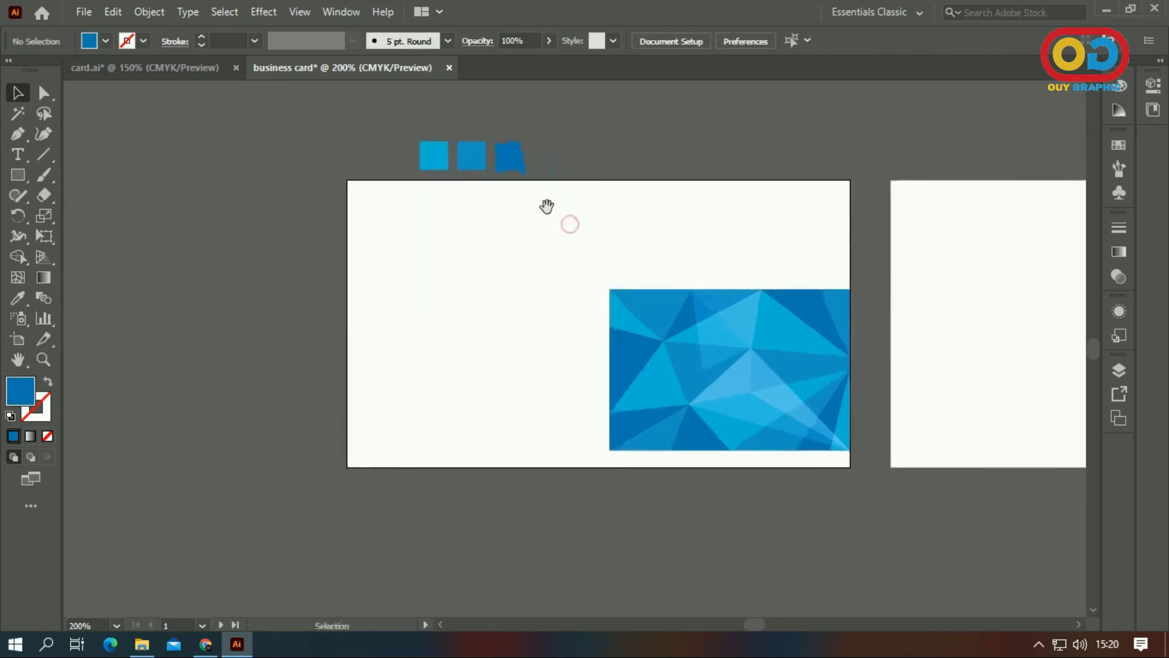
click(19, 177)
drag(348, 180, 851, 467)
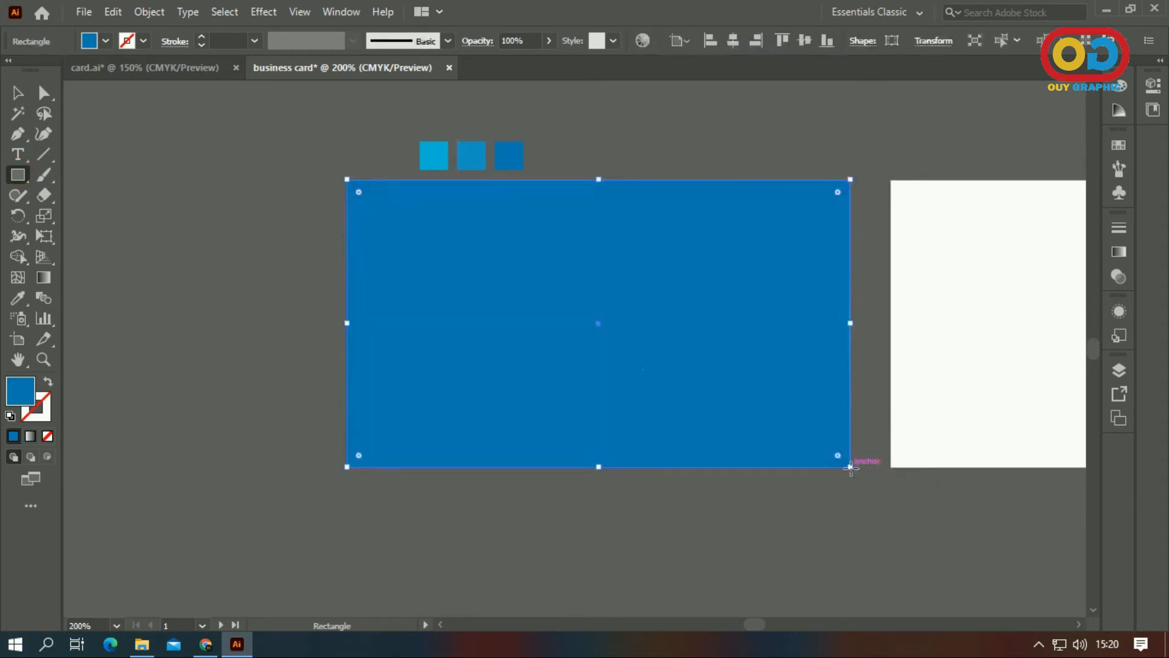
double_click(28, 394)
drag(97, 555, 70, 594)
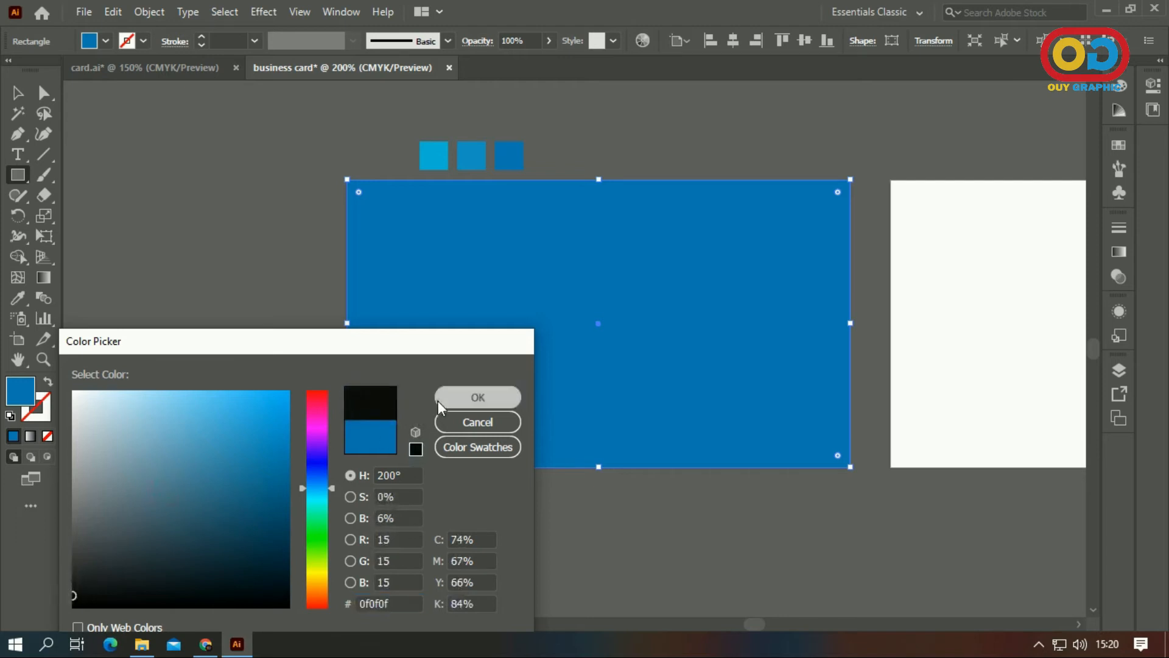
click(439, 399)
click(17, 92)
click(159, 195)
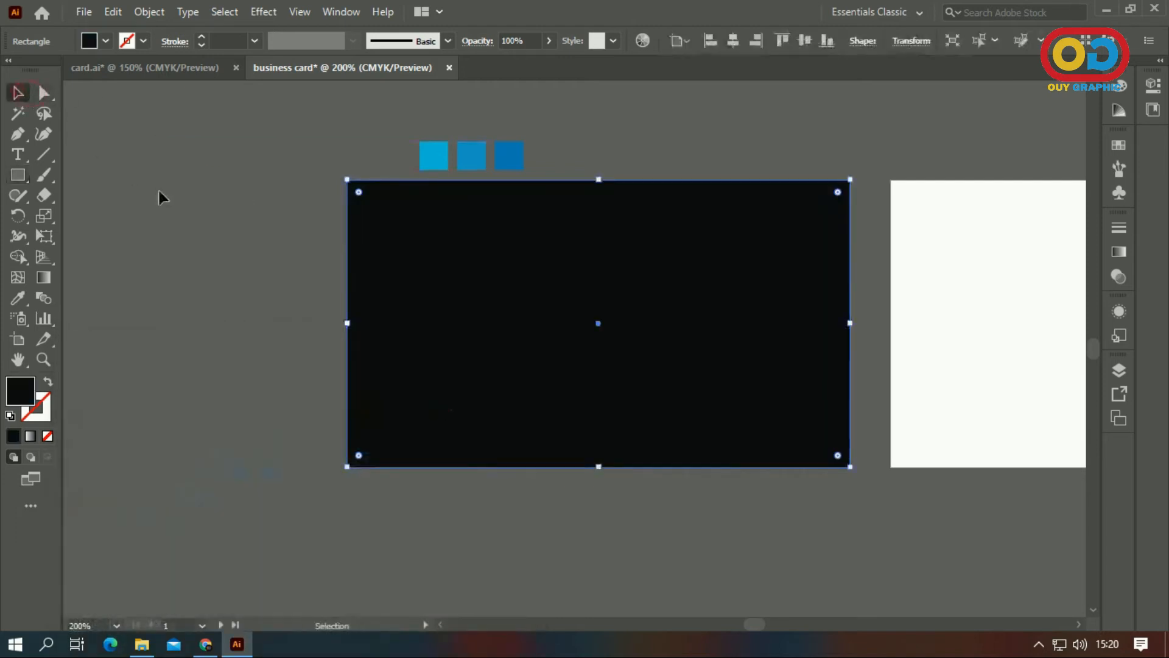
- Send the near-black rectangle to the back, behind the low-poly pattern
right_click(456, 266)
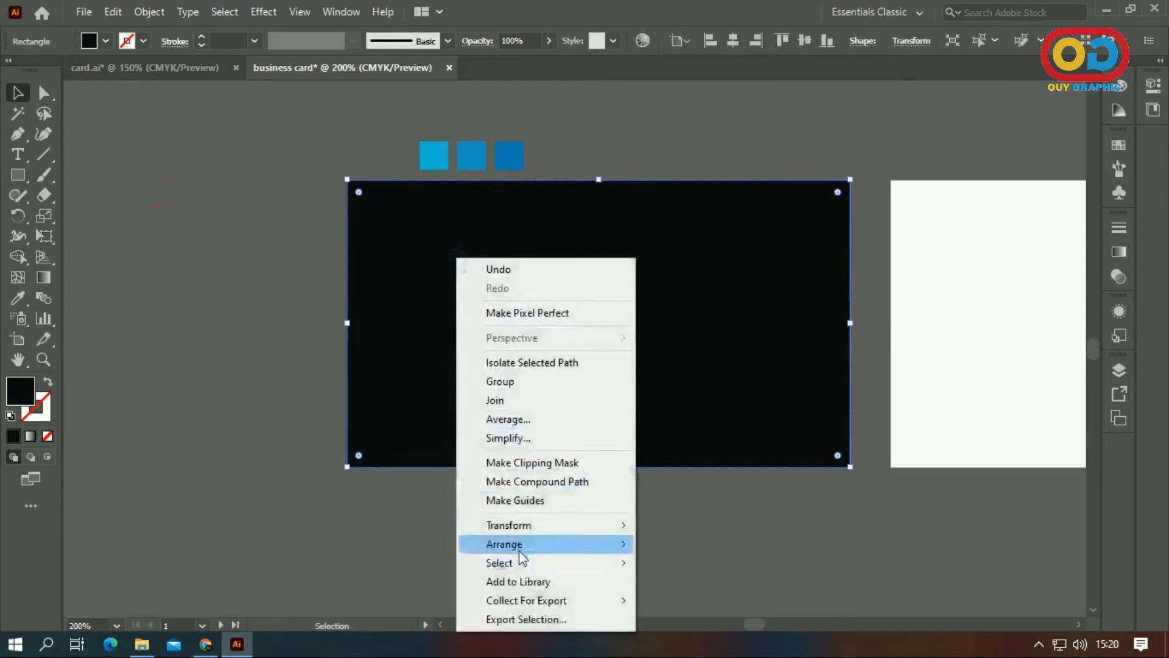
click(521, 545)
click(709, 602)
click(700, 524)
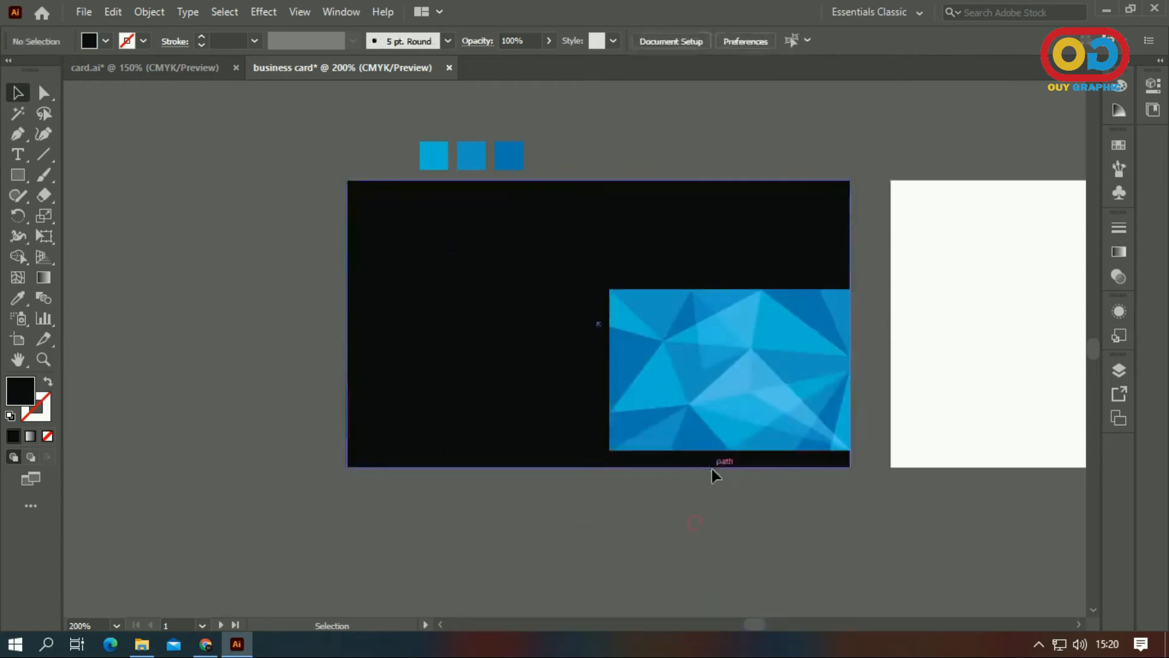
- Move the low-poly pattern slightly upward, keeping it flush with the artboard's right edge
click(728, 376)
drag(738, 383, 737, 358)
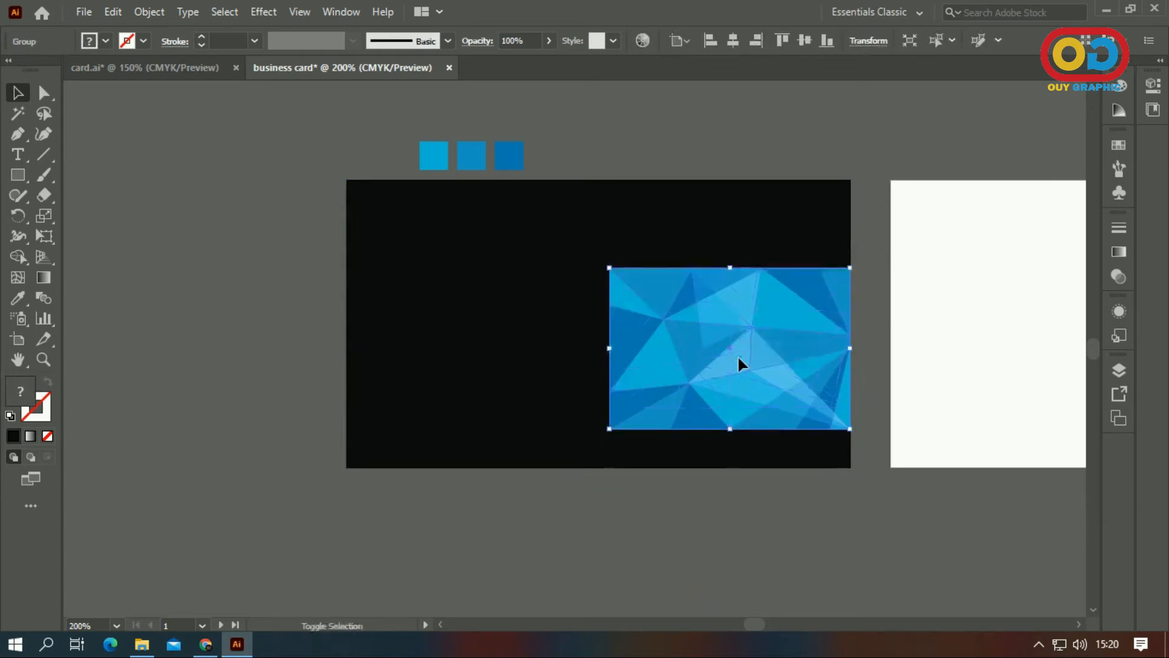
click(793, 547)
- Copy the near-black background rectangle and paste the copy directly in front of it
click(426, 271)
click(113, 12)
click(140, 94)
click(113, 12)
click(150, 132)
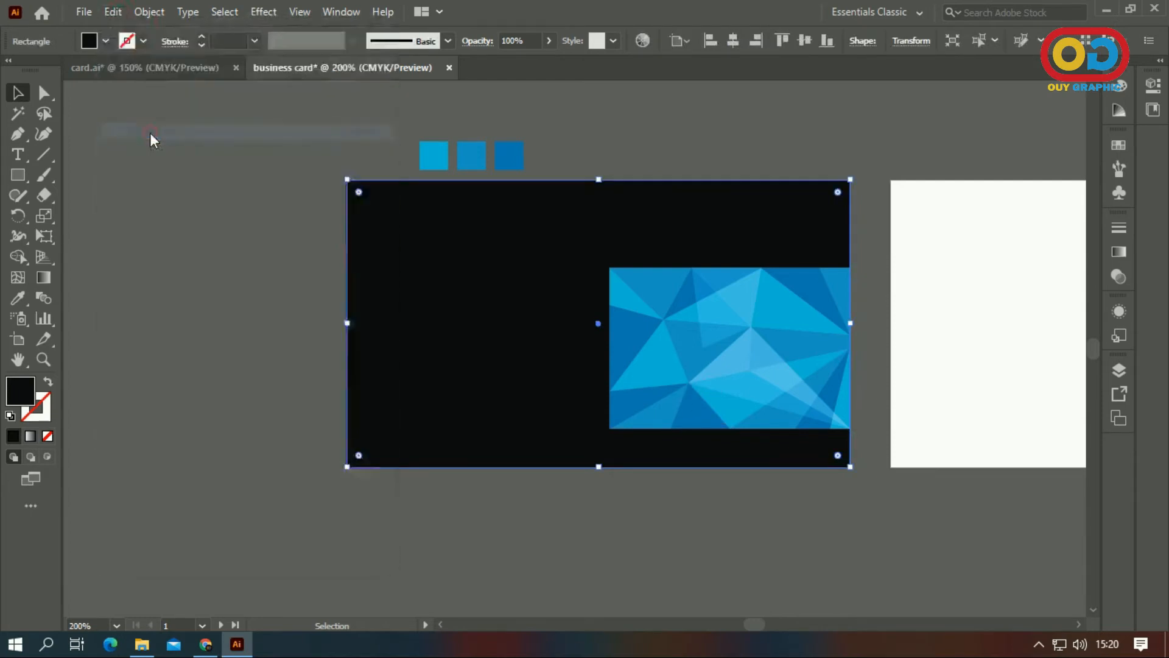
- Fill the copied rectangle with white (ffffff) and narrow it from its left side to about the right third of the artboard
double_click(16, 403)
text(ffffff)
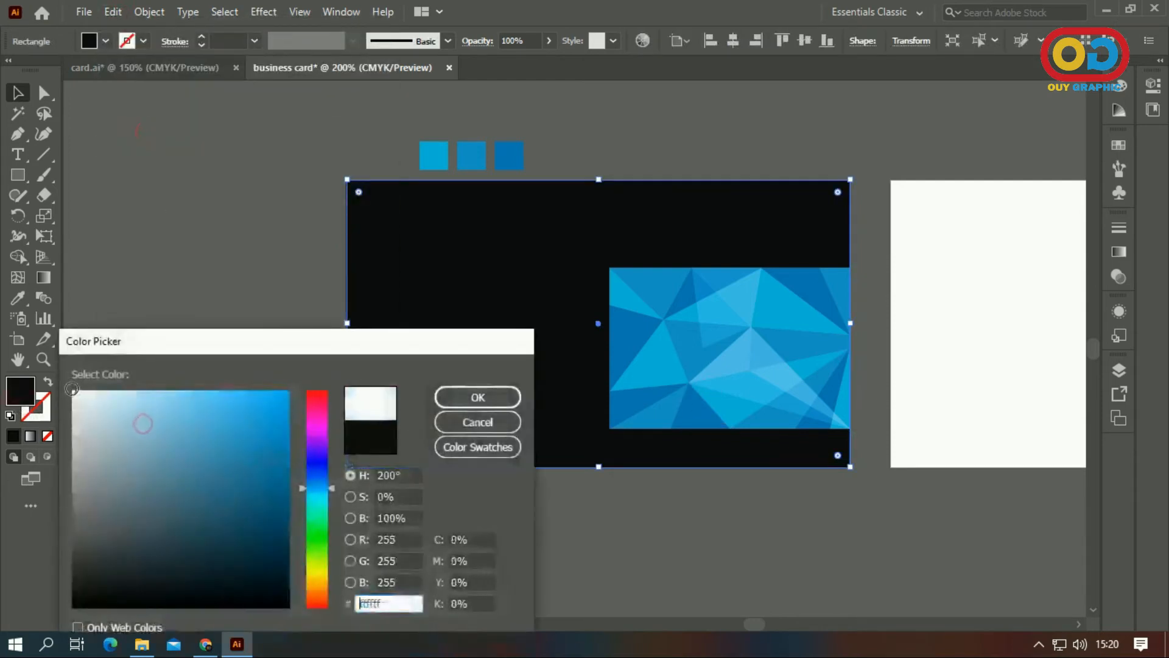
click(479, 397)
drag(349, 323, 677, 344)
click(704, 515)
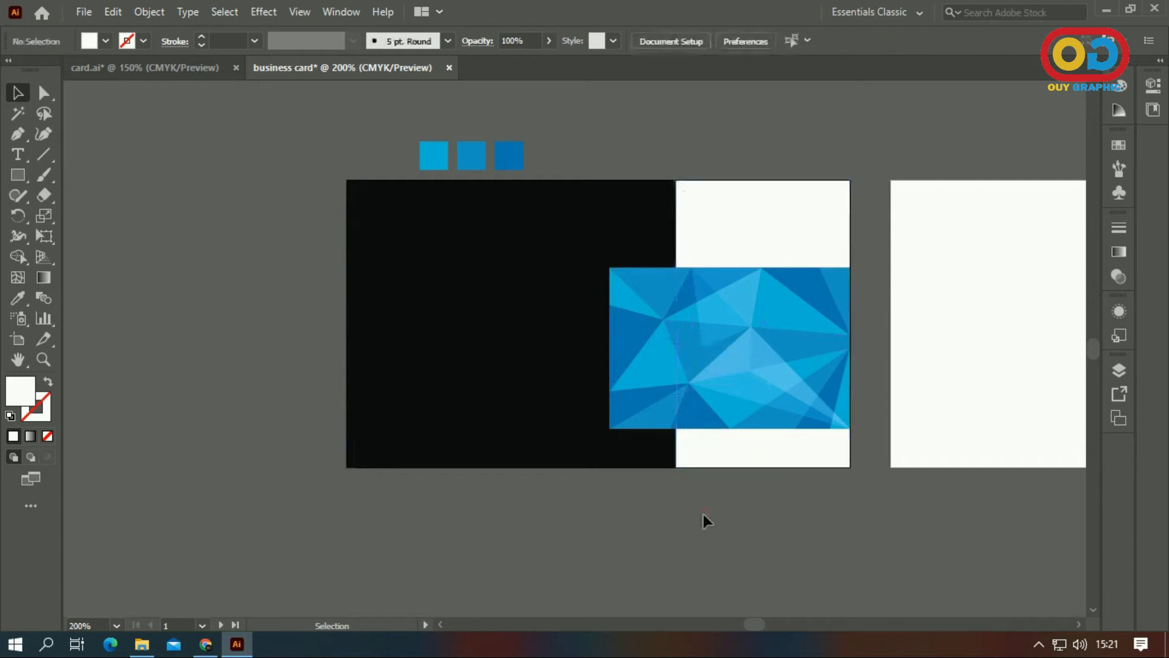
- Draw a tall narrow rectangle along the black area's left edge and fill it with the lightest blue sample colour
click(20, 176)
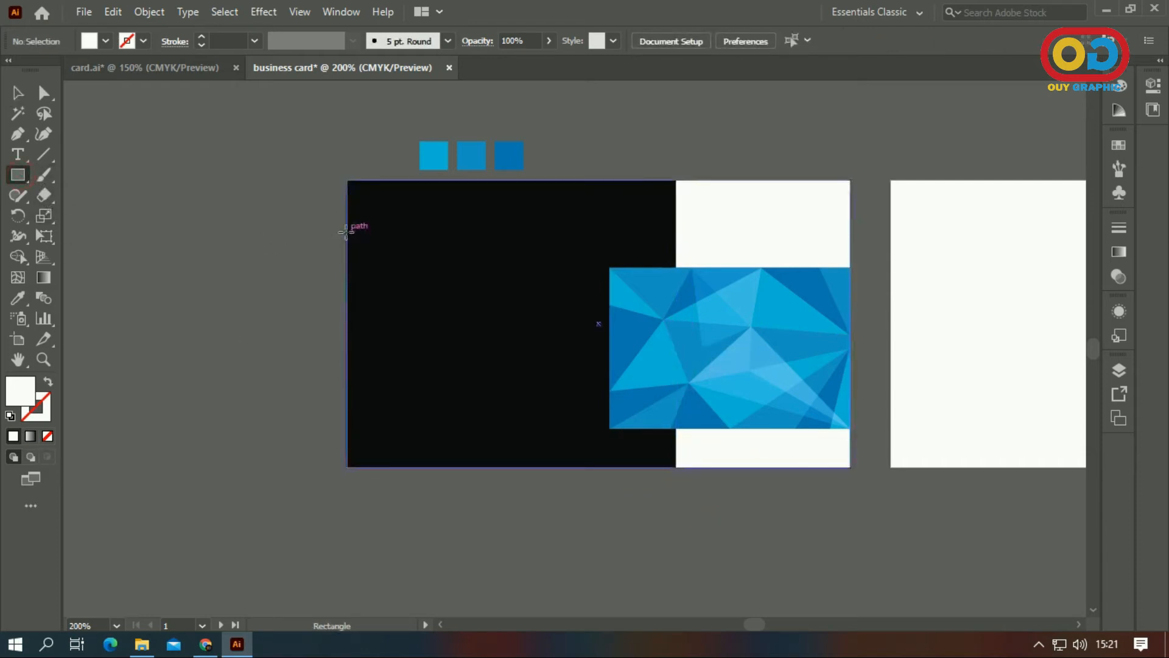
mouse_move(347, 227)
mouse_down()
mouse_move(408, 342)
mouse_move(375, 446)
mouse_up()
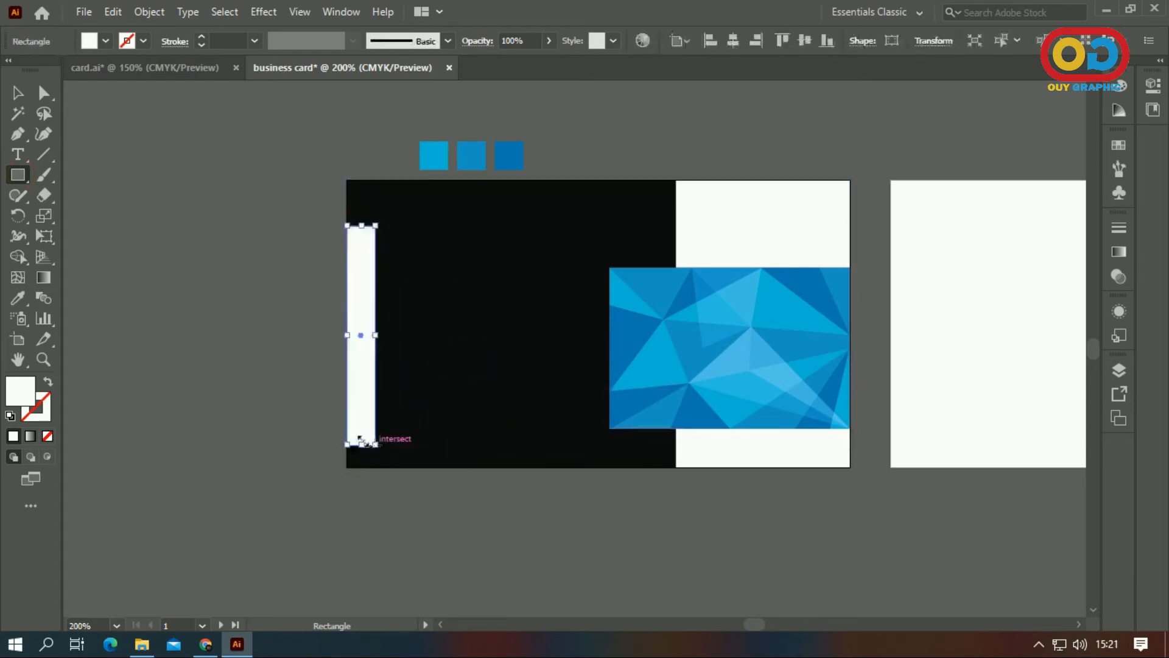
click(26, 297)
click(440, 149)
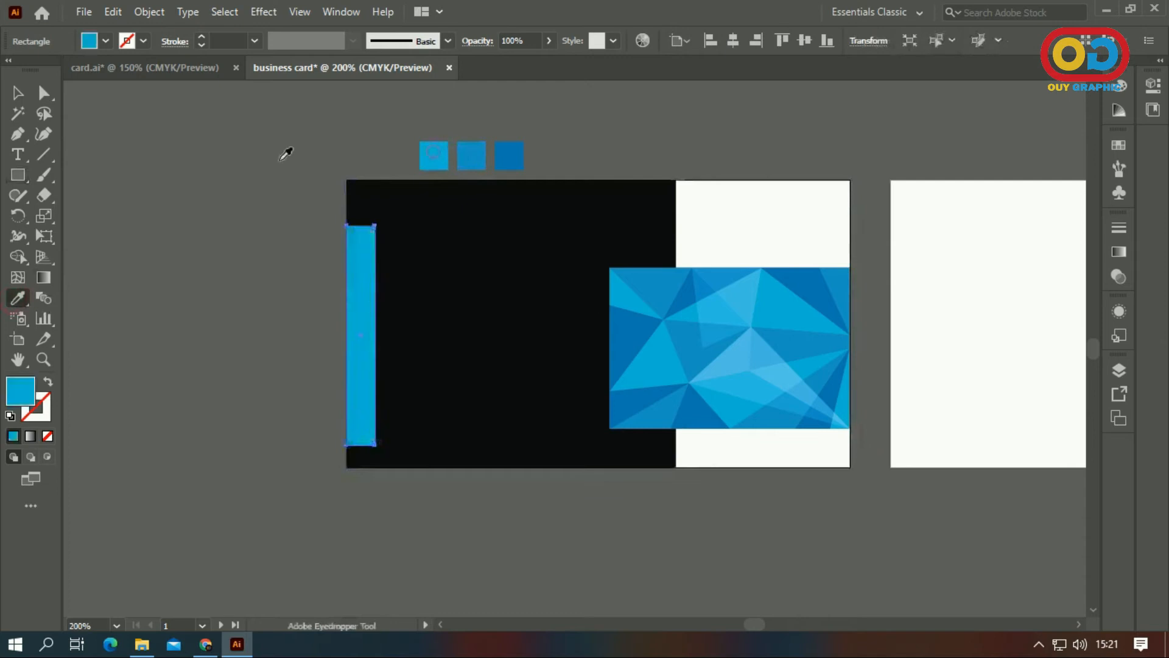
- Center the blue bar vertically on the artboard, keeping it flush with the left edge
click(17, 91)
key(shift+Up)
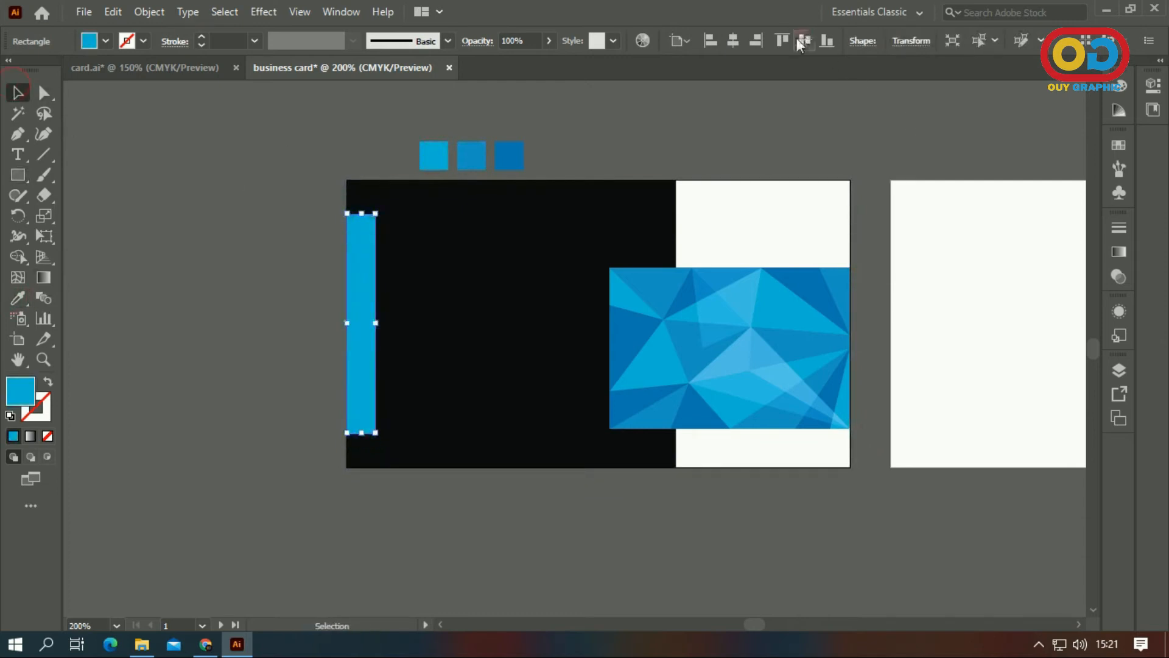
click(658, 137)
- Group all the artwork on the first artboard: both backgrounds, the blue bar and the low-poly pattern
drag(743, 428, 694, 422)
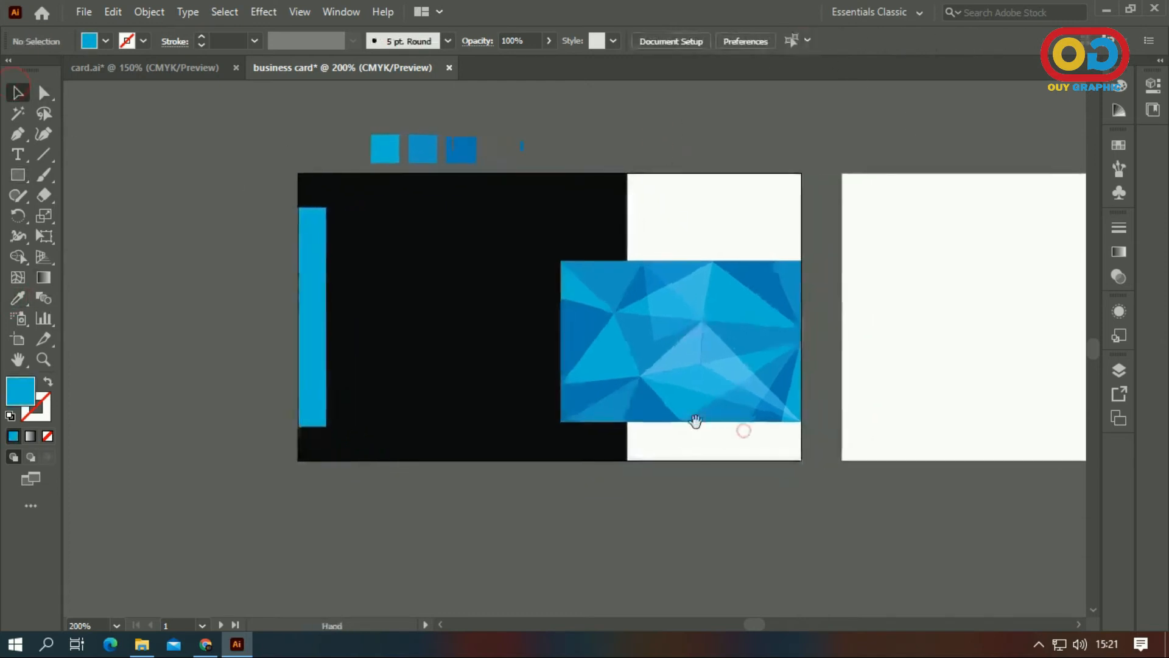
drag(229, 175, 811, 508)
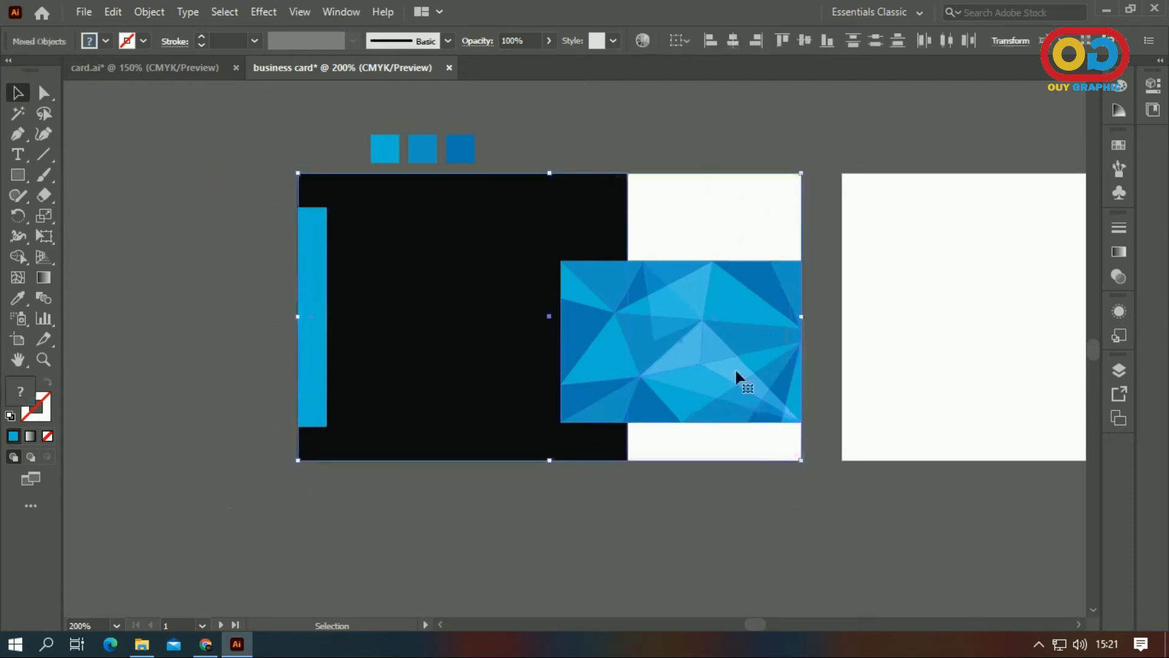
right_click(736, 370)
click(785, 221)
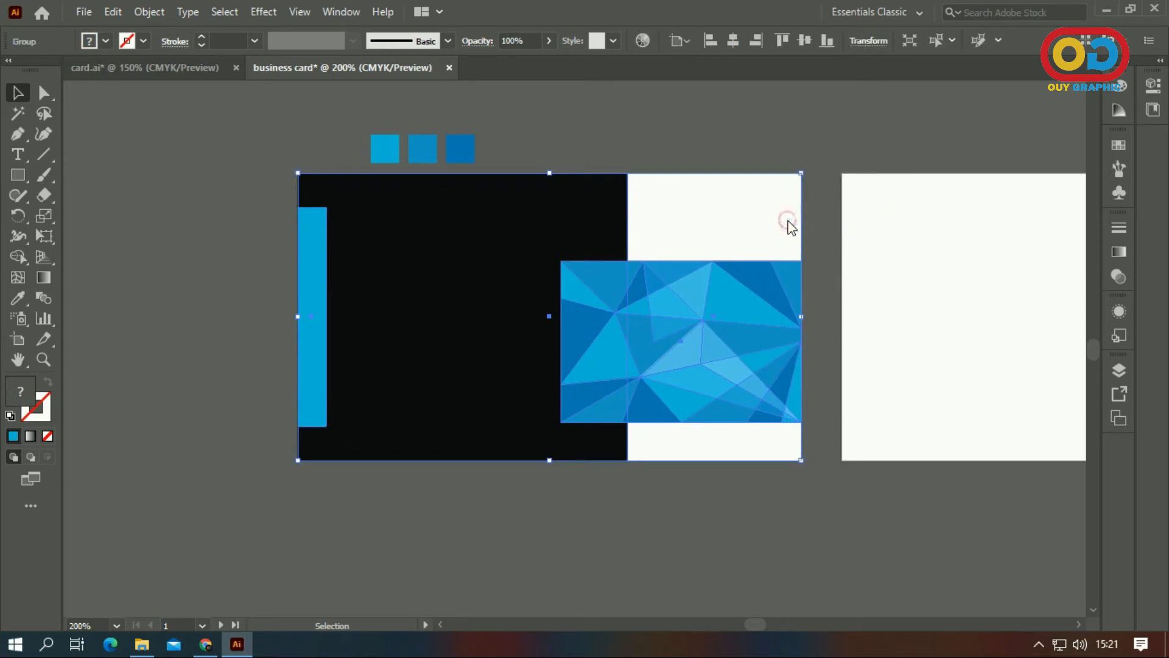
click(815, 274)
- Expand Layer 1 to check which groups it contains
click(1119, 369)
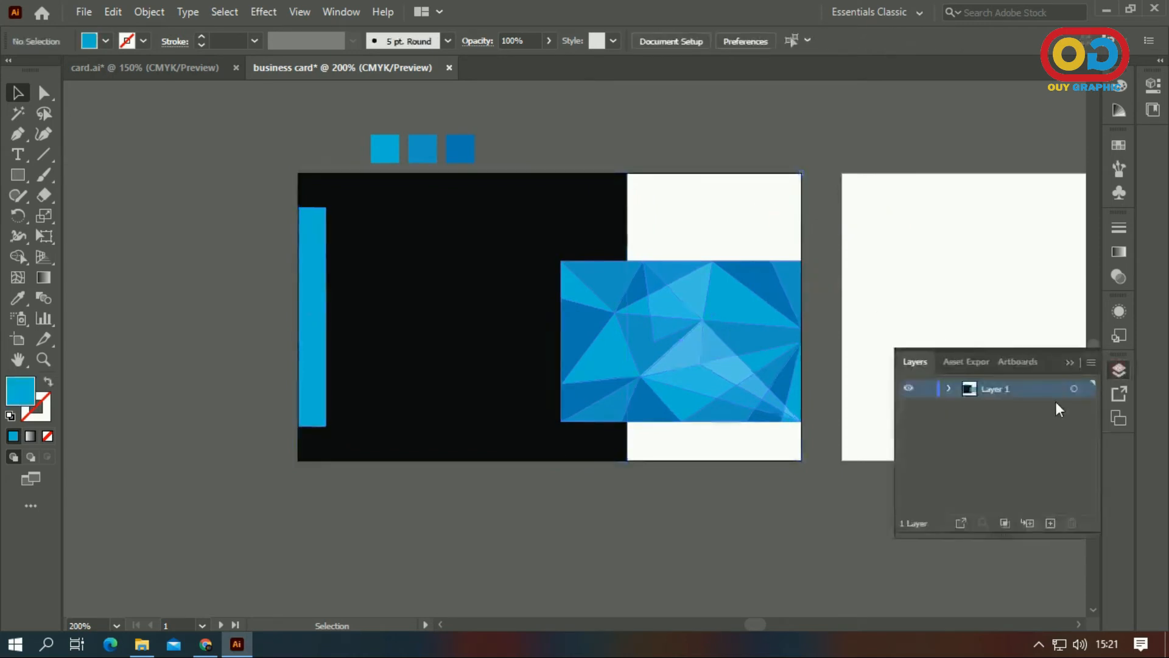
click(949, 389)
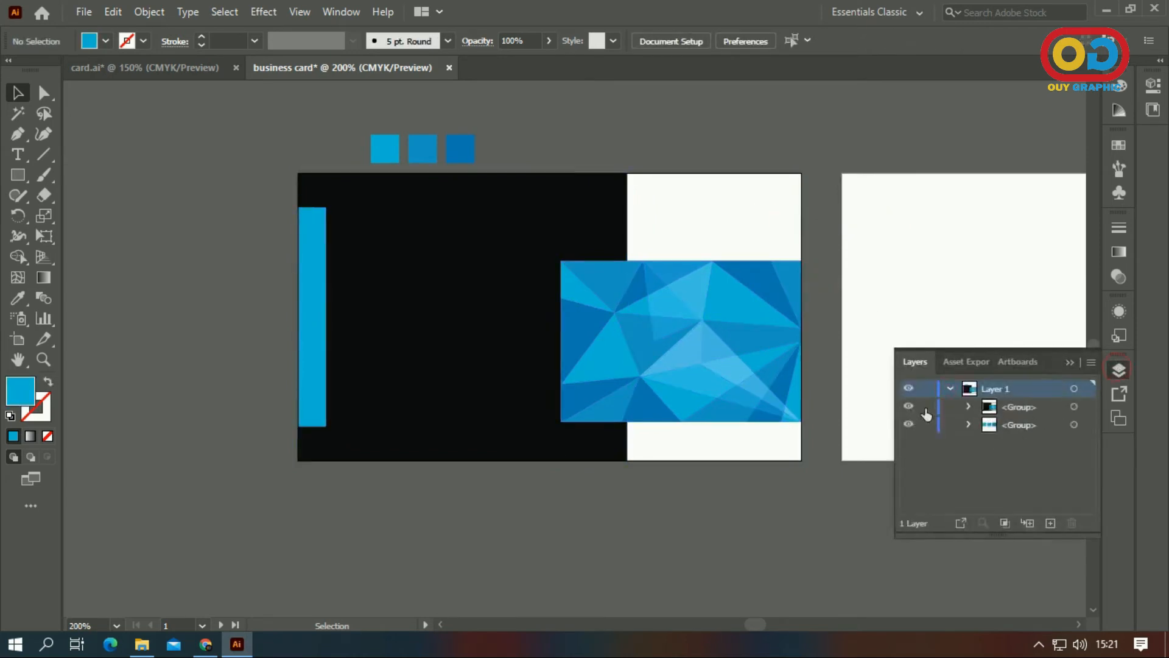
click(1070, 364)
click(875, 259)
click(796, 98)
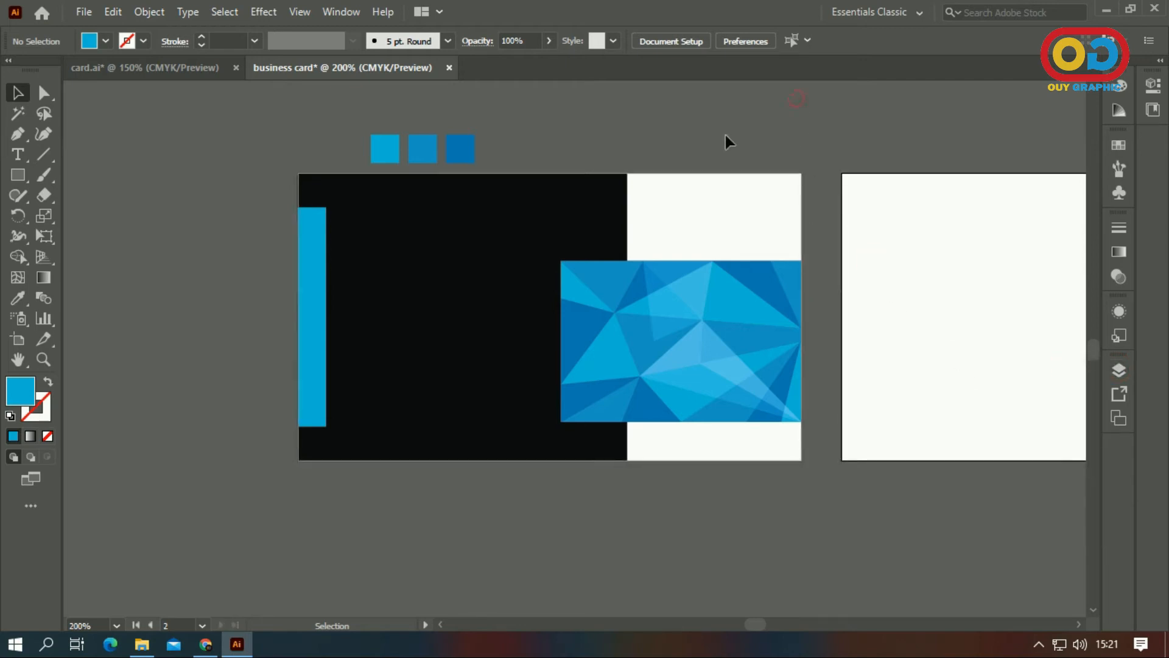
- Copy the grouped logo, QR code and contact details from card.ai and paste them beside the first artboard in the business card document
click(129, 67)
drag(415, 290, 578, 448)
drag(571, 381, 396, 79)
drag(180, 268, 175, 269)
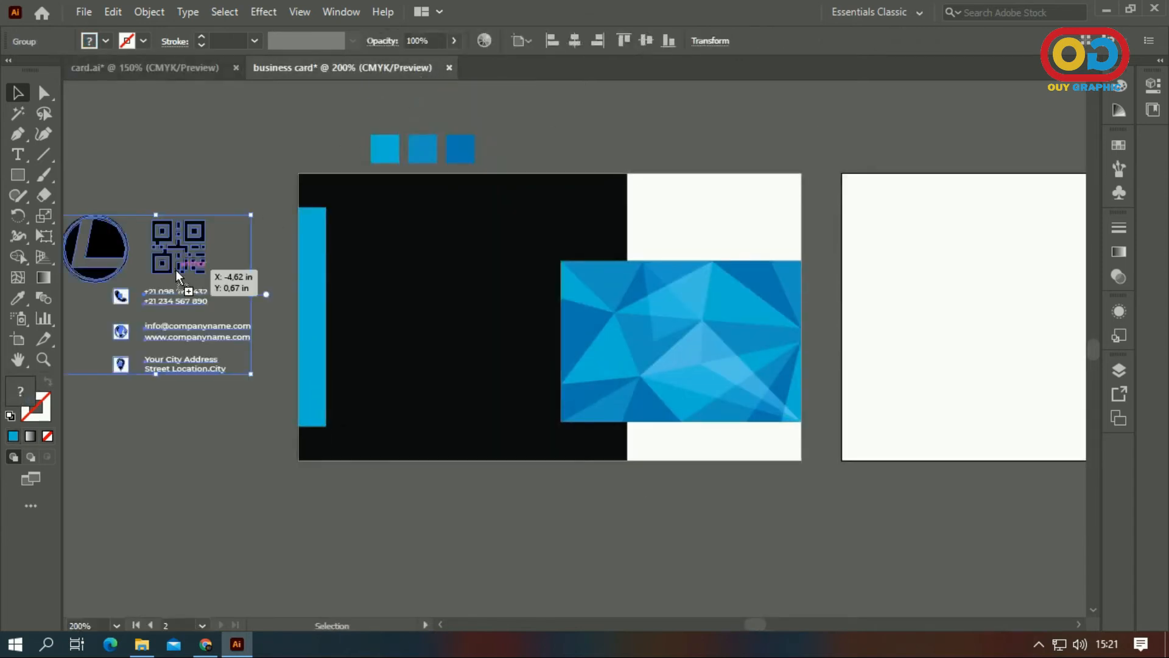
click(211, 184)
- Ungroup the pasted logo, QR code and contact details
scroll(253, 334, down, 1)
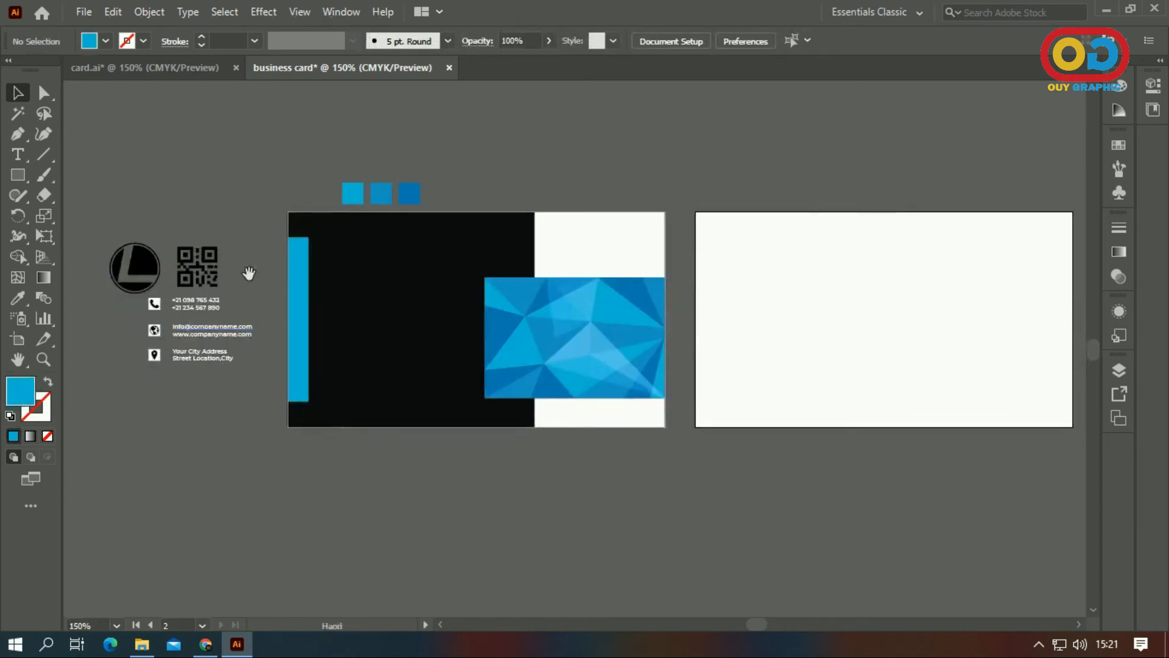
scroll(255, 299, left, 1)
click(225, 314)
right_click(223, 309)
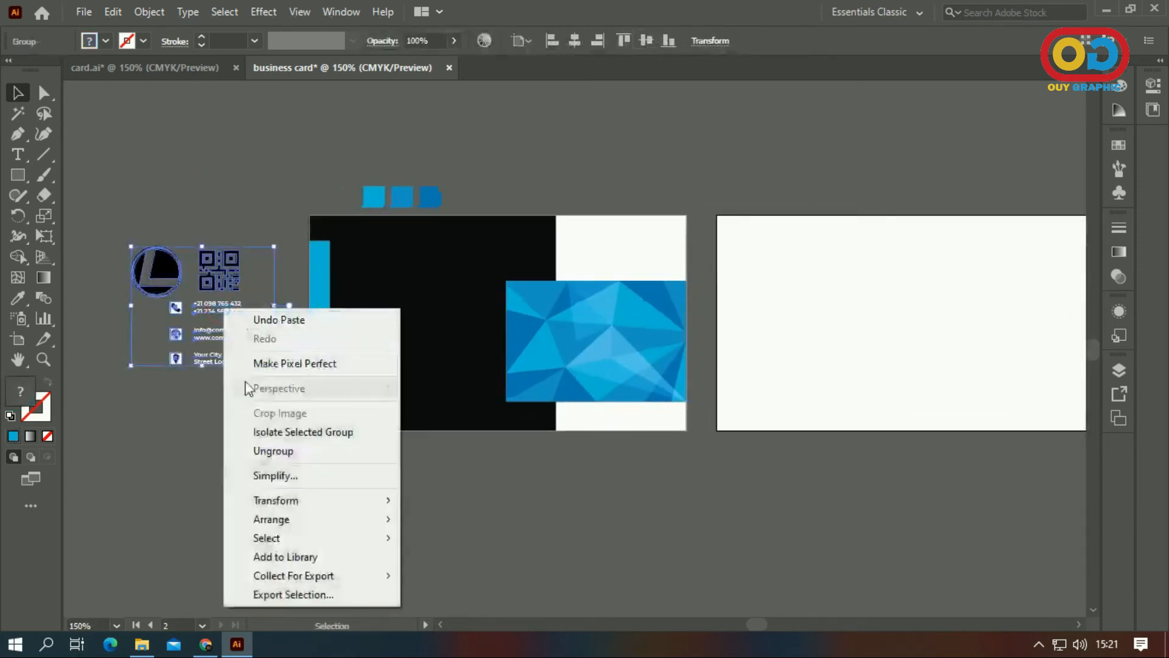
click(258, 446)
click(254, 193)
- Move the contact details group onto the low-poly pattern and fine-tune its position near the middle
click(228, 307)
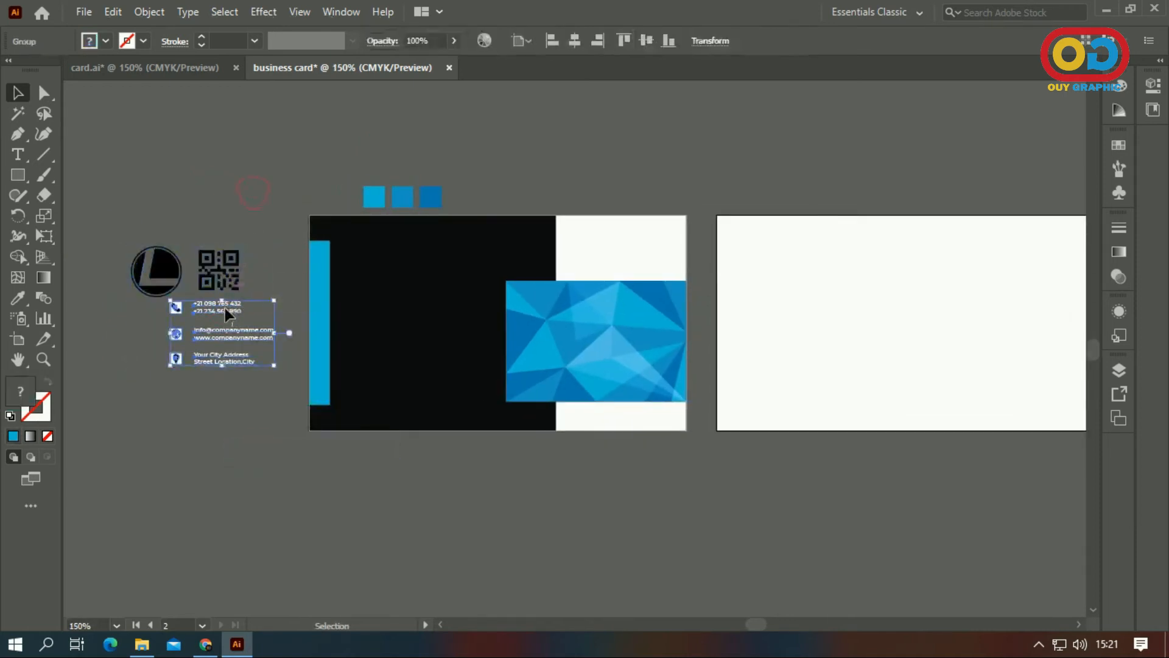
drag(225, 314, 605, 323)
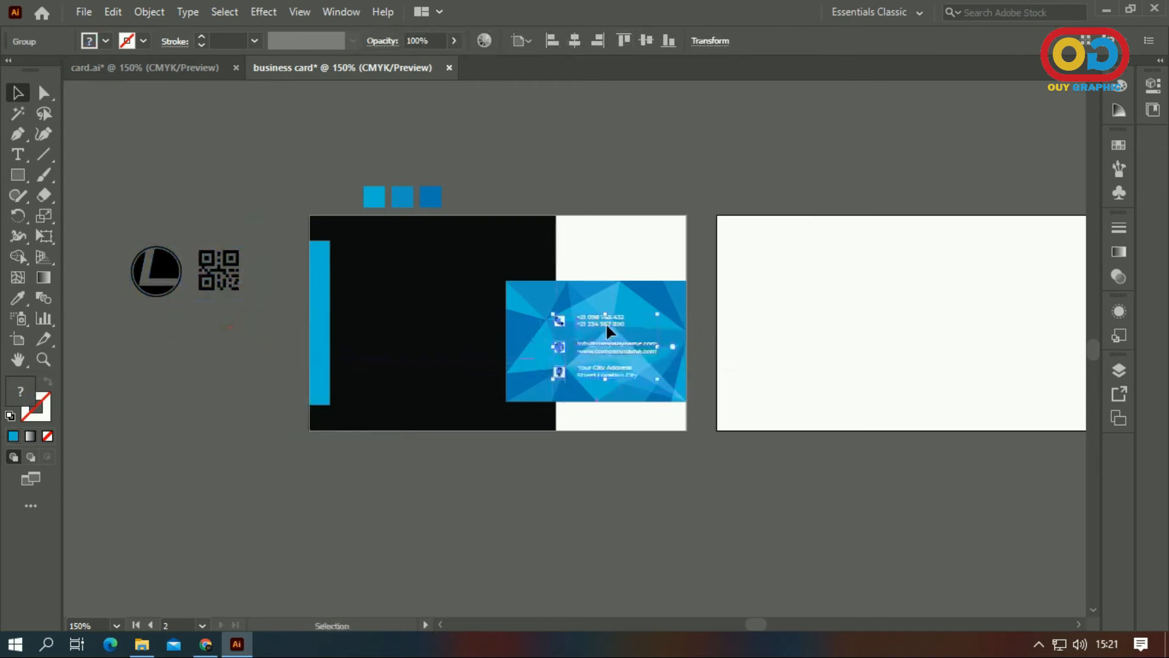
click(621, 473)
scroll(608, 433, up, 1)
drag(605, 328, 602, 325)
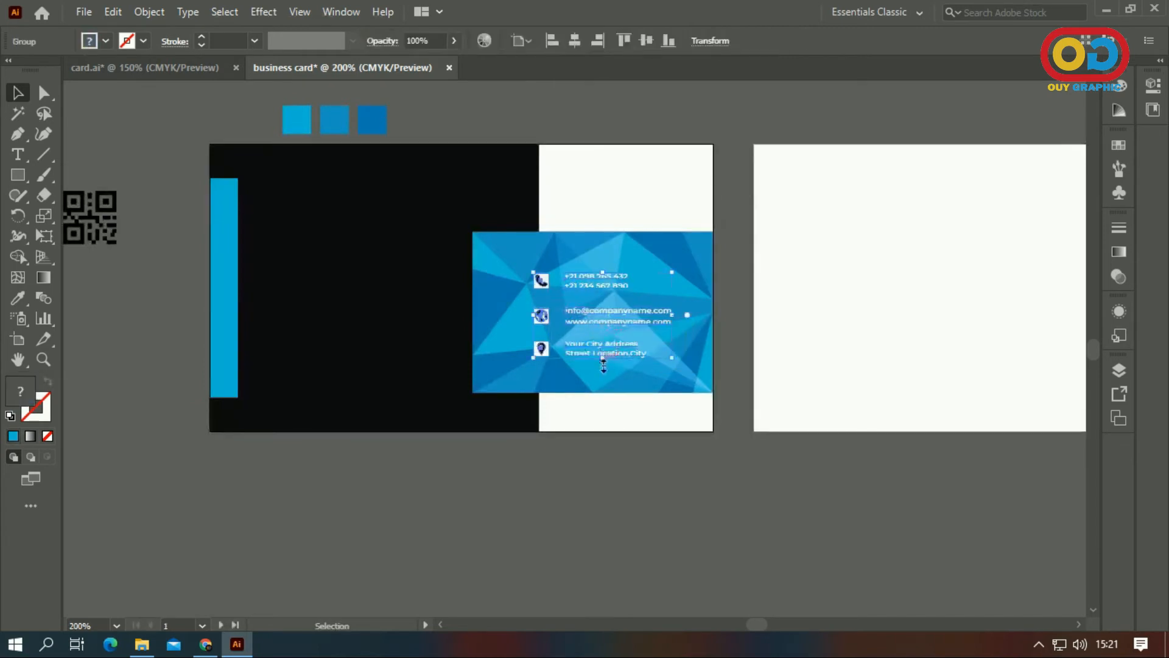
click(597, 491)
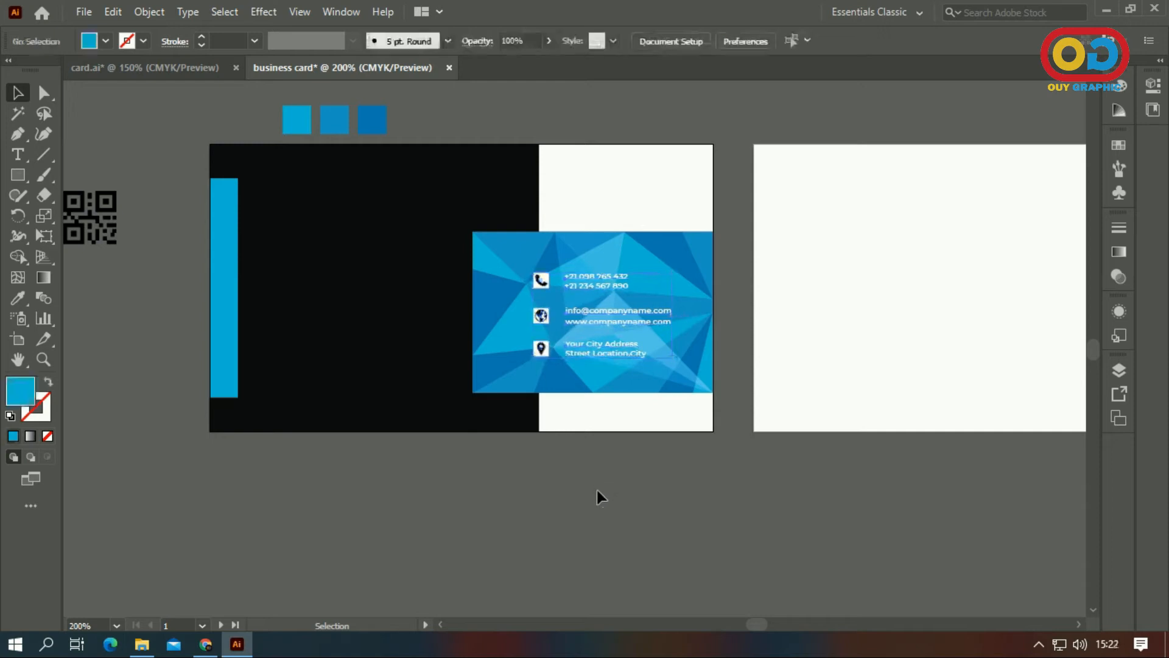
- Move the QR code into the white area above the low-poly pattern
drag(109, 208, 648, 178)
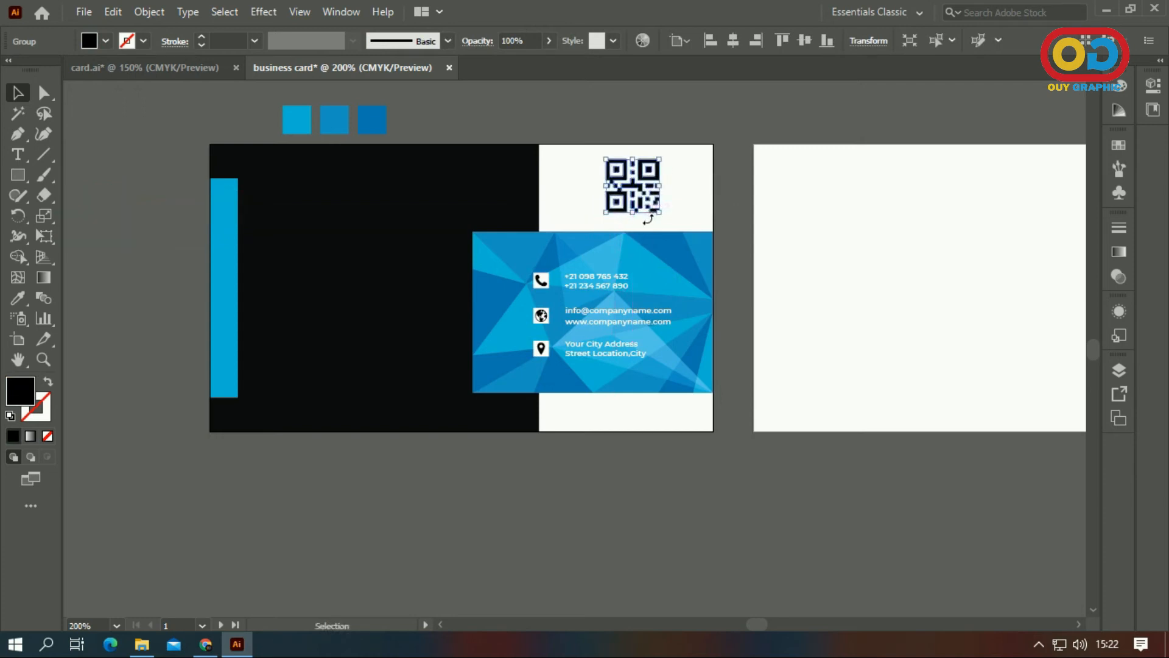
click(733, 207)
- Draw a circle in the upper middle of the black area and fill it with the background's white
drag(519, 222, 543, 228)
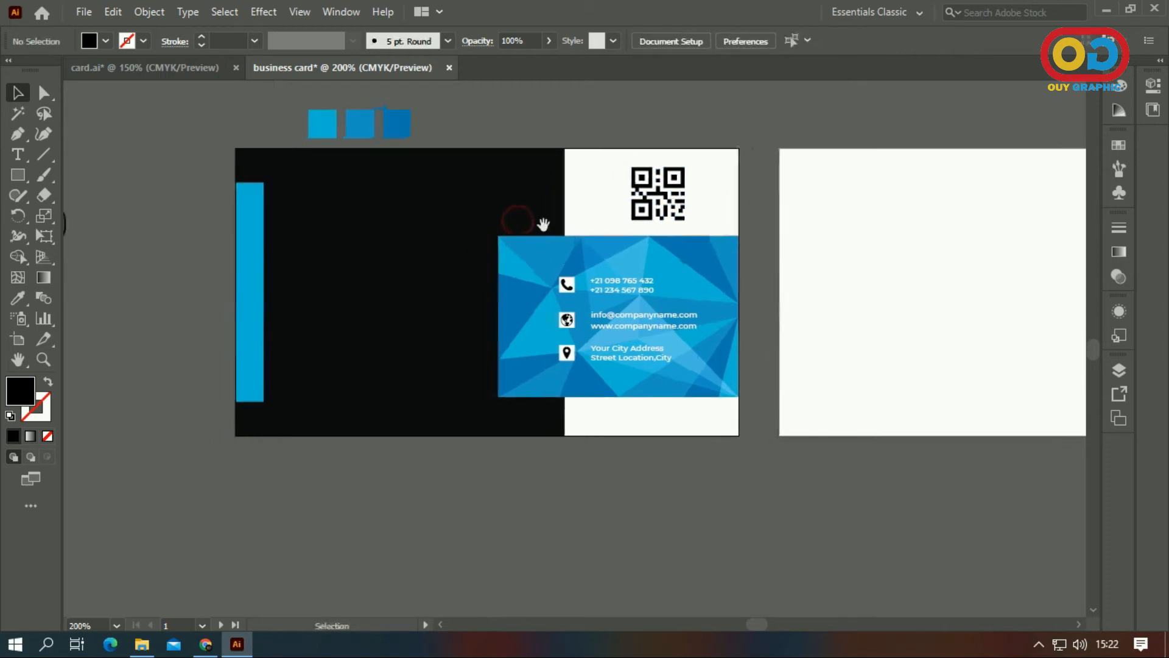
drag(18, 176, 87, 215)
drag(382, 240, 420, 284)
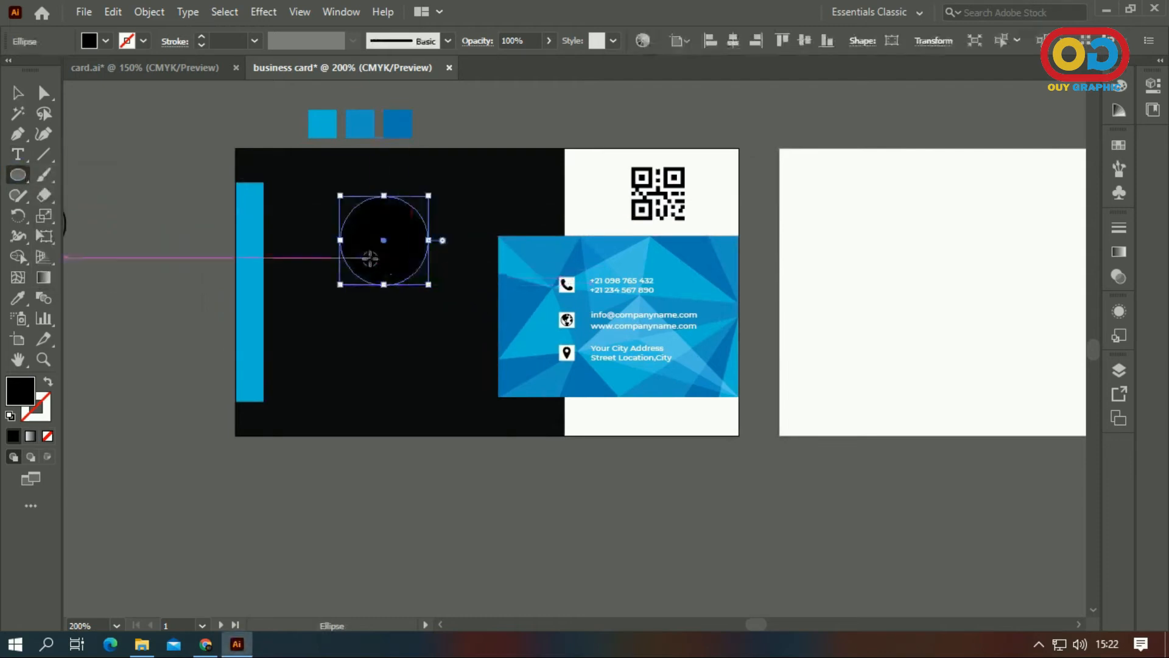
click(596, 207)
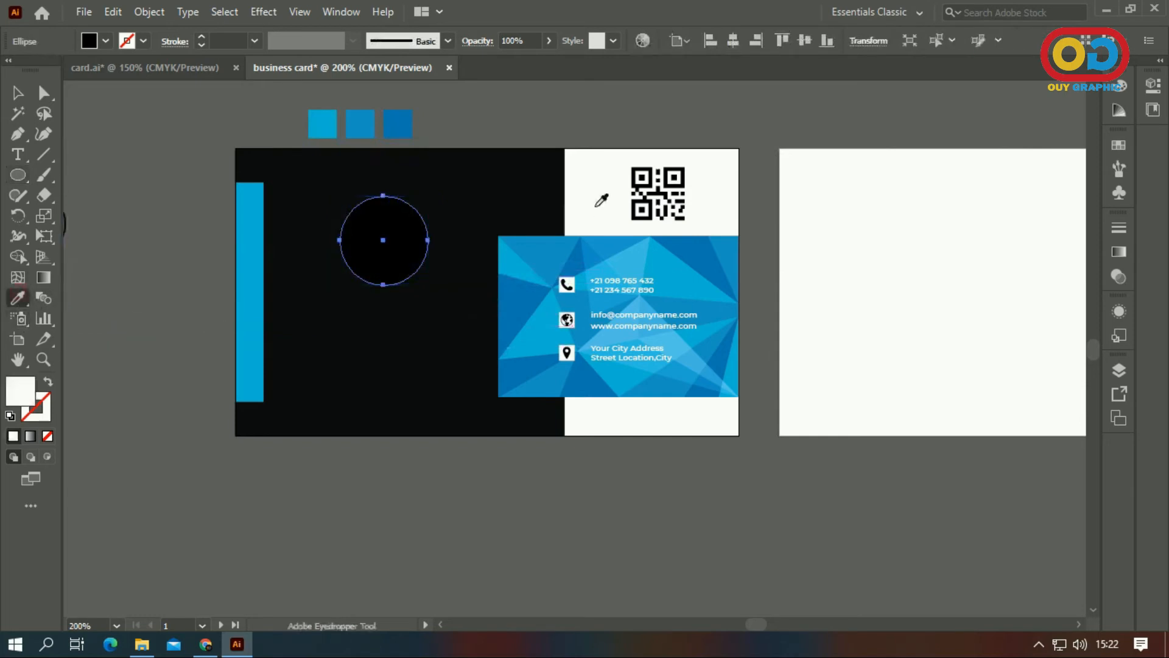
click(18, 93)
click(111, 185)
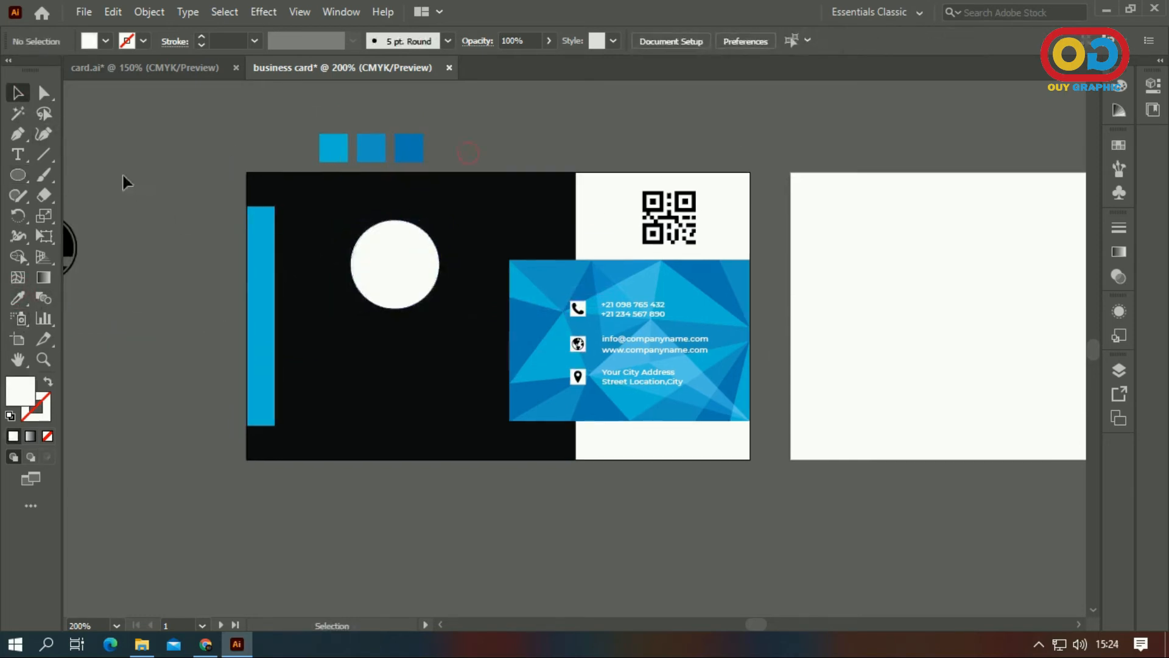
- Add the cardholder's full name in capitals below the white circle and color the text white
click(18, 154)
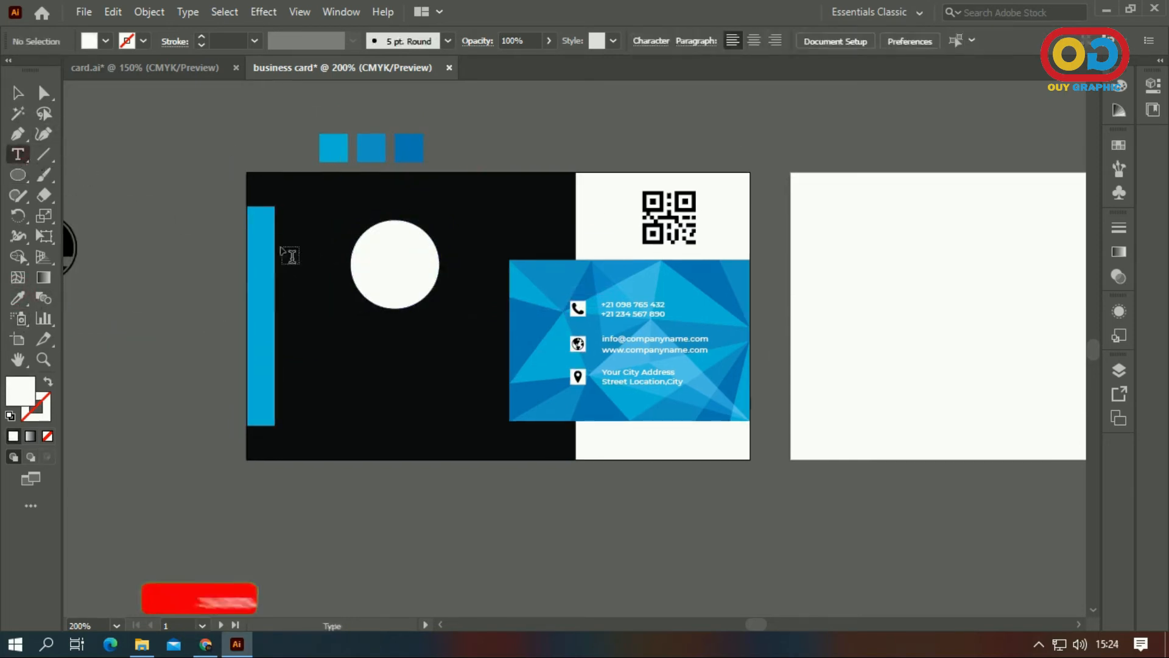
click(338, 350)
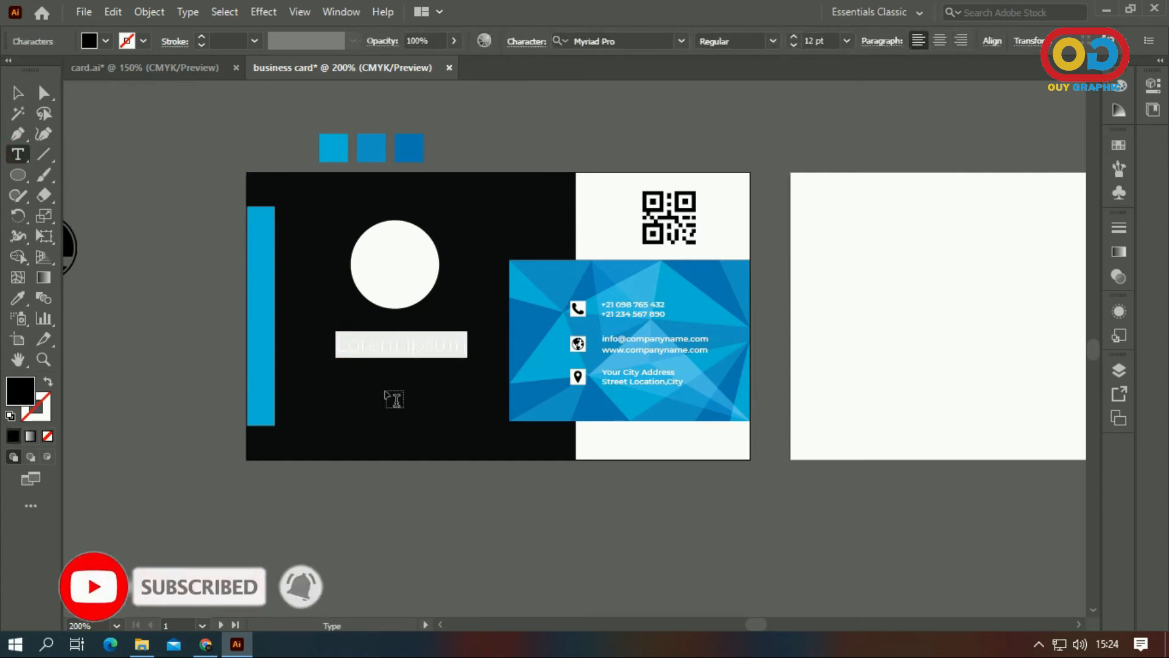
key(BackSpace)
text(JHON MARK)
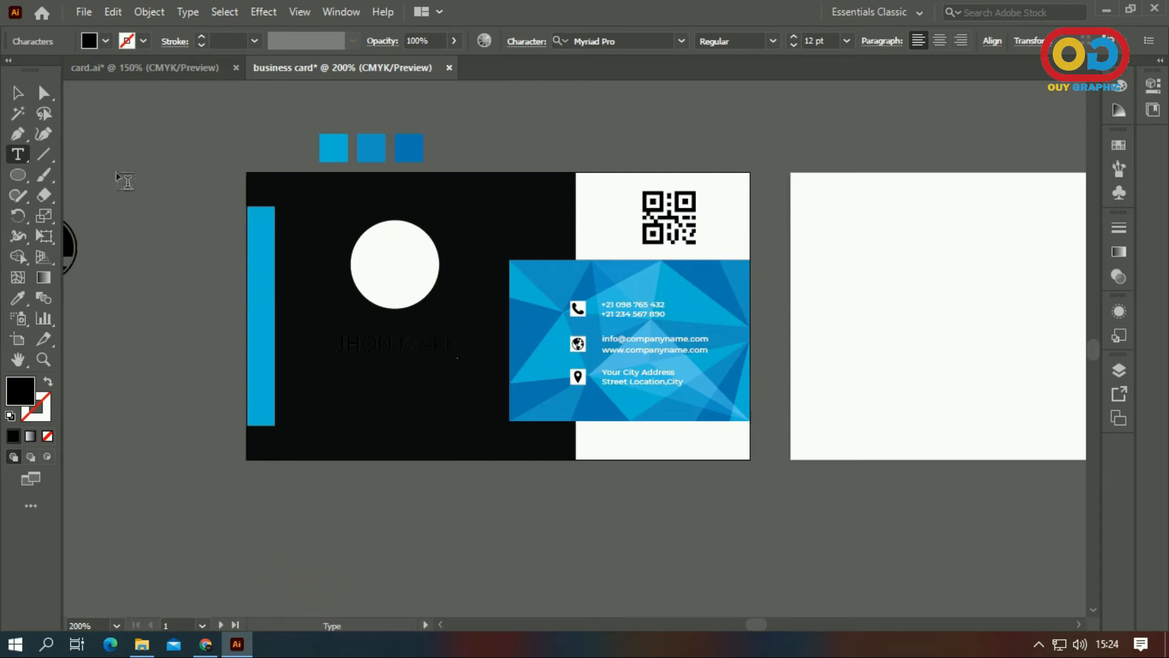
click(18, 94)
double_click(24, 395)
drag(146, 420, 57, 378)
click(466, 399)
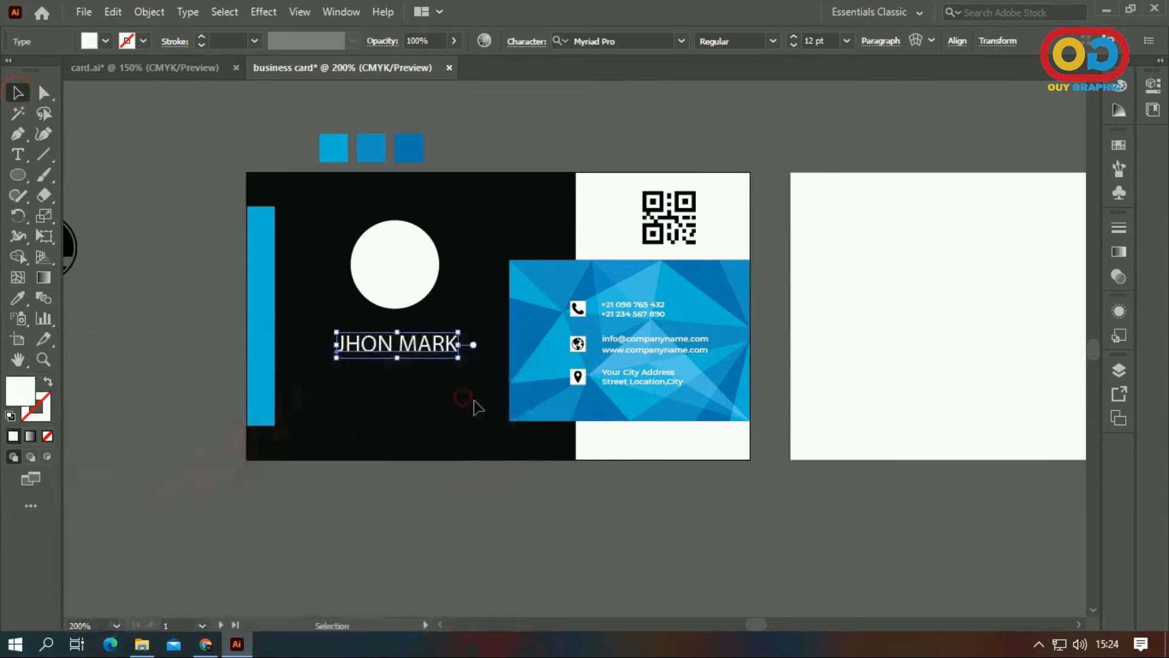
- Set the name text in Montserrat and make the first name Bold
click(682, 42)
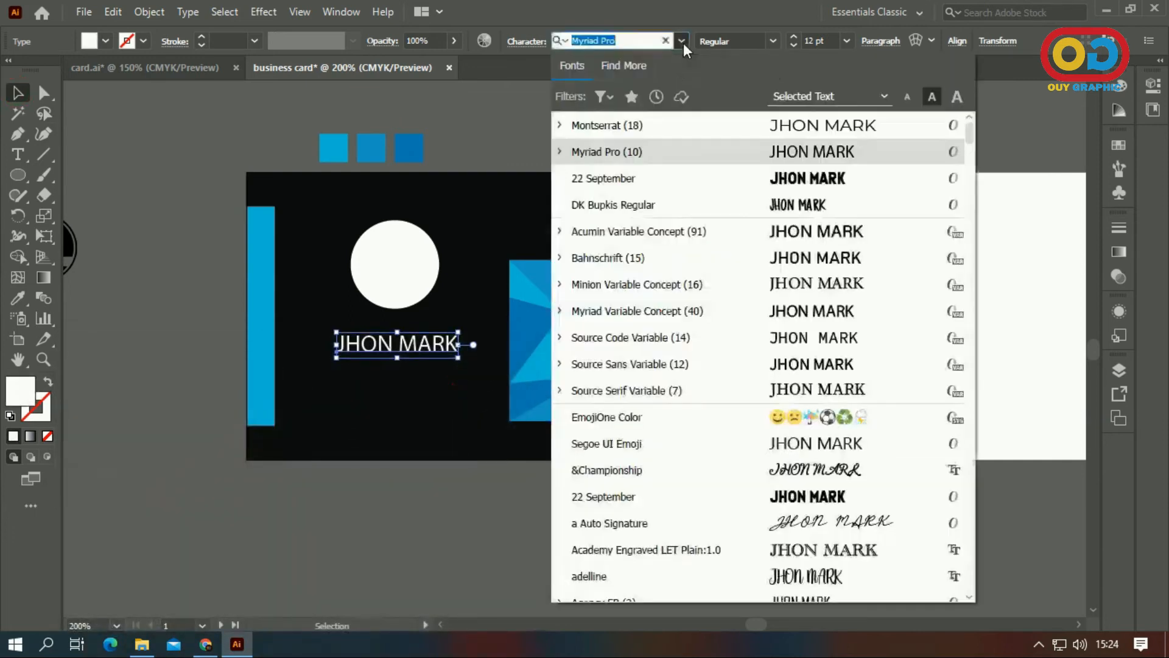
click(679, 125)
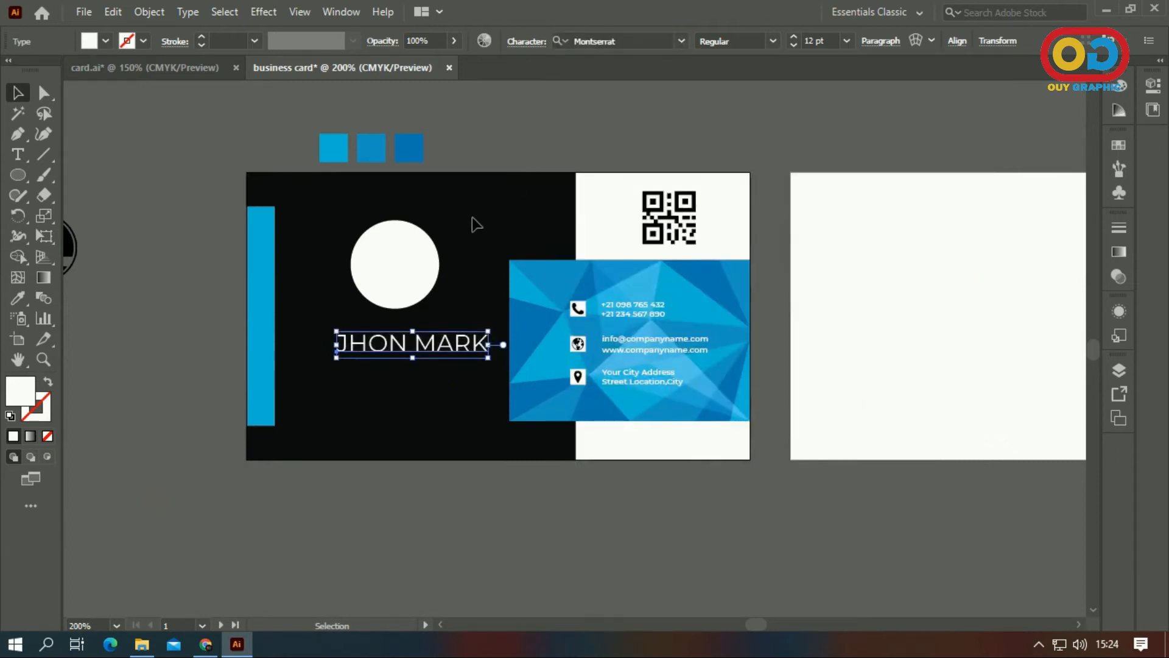
click(18, 154)
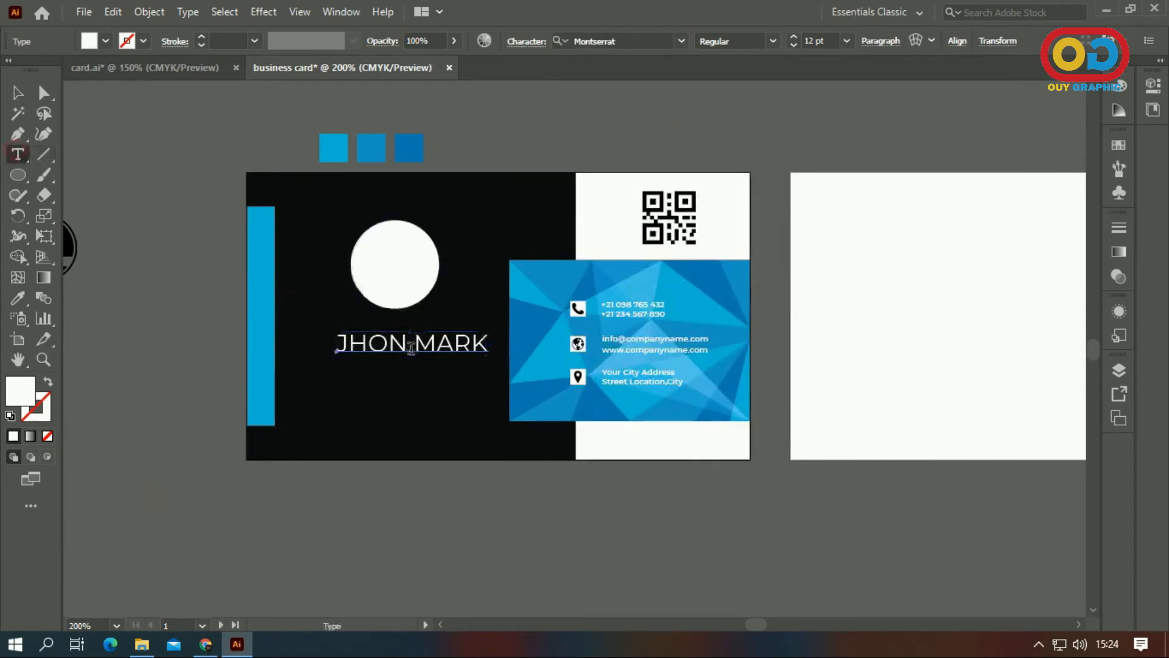
drag(406, 340, 336, 341)
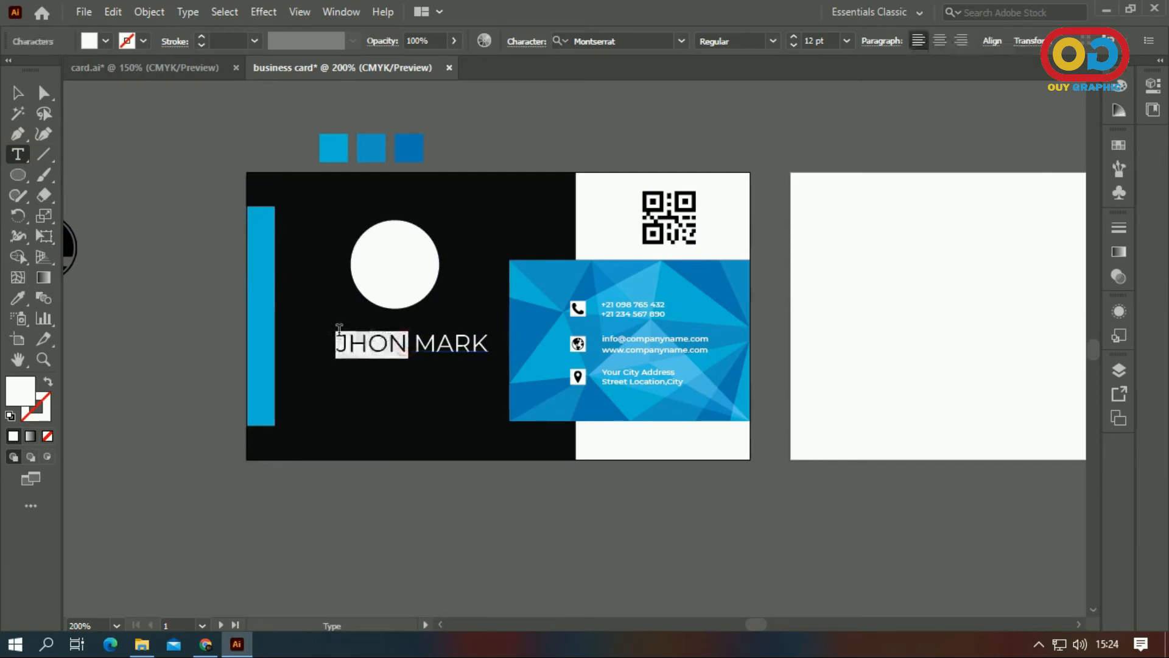
click(771, 42)
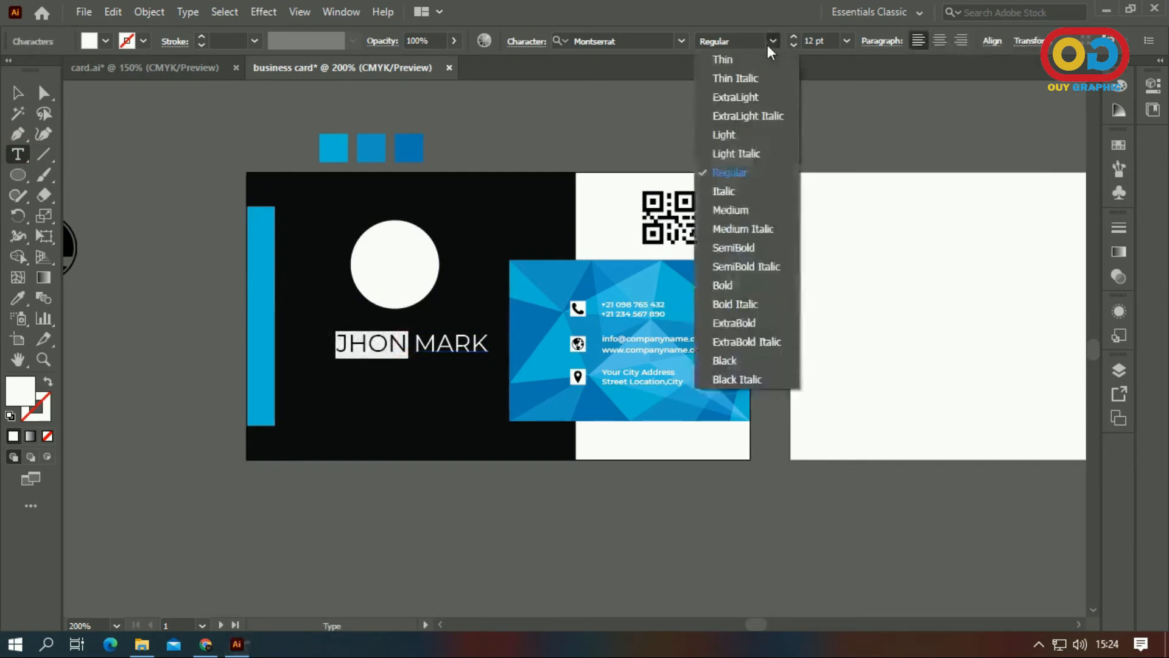
click(736, 284)
click(24, 92)
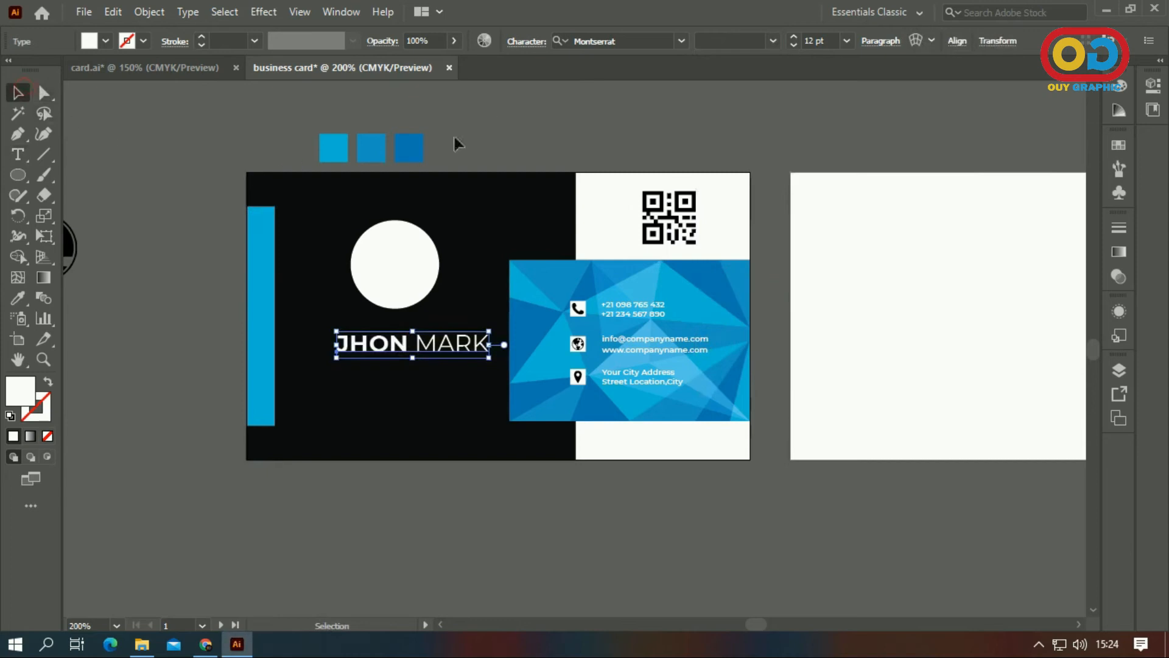
- Set the name text's vertical scale to 125%
click(514, 44)
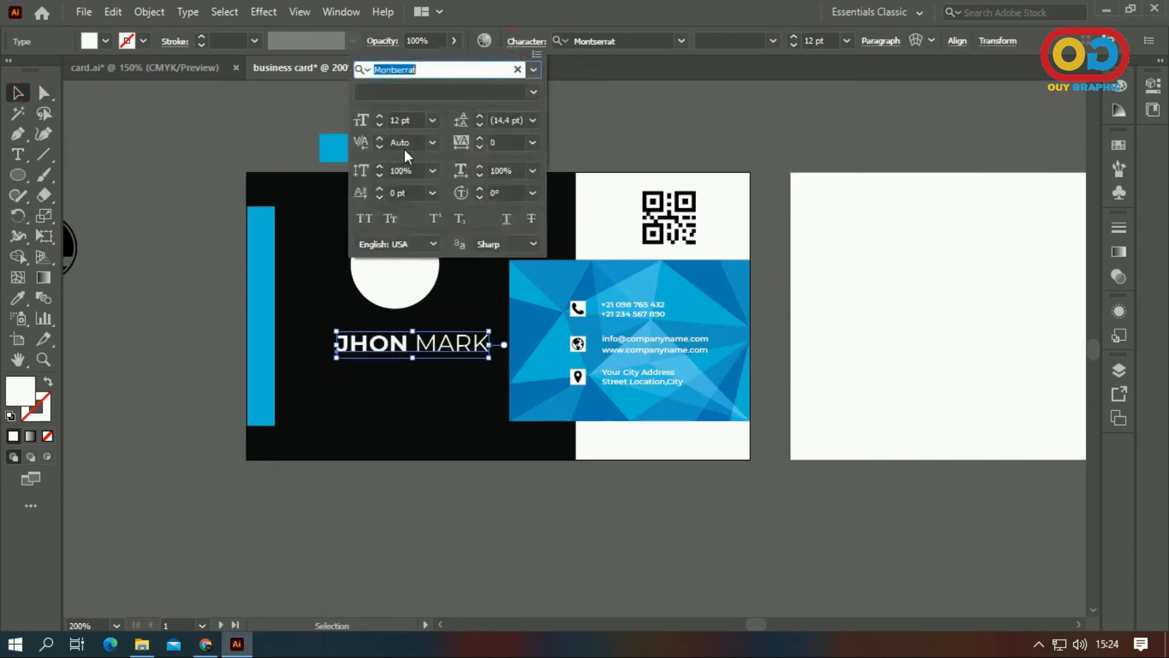
click(433, 171)
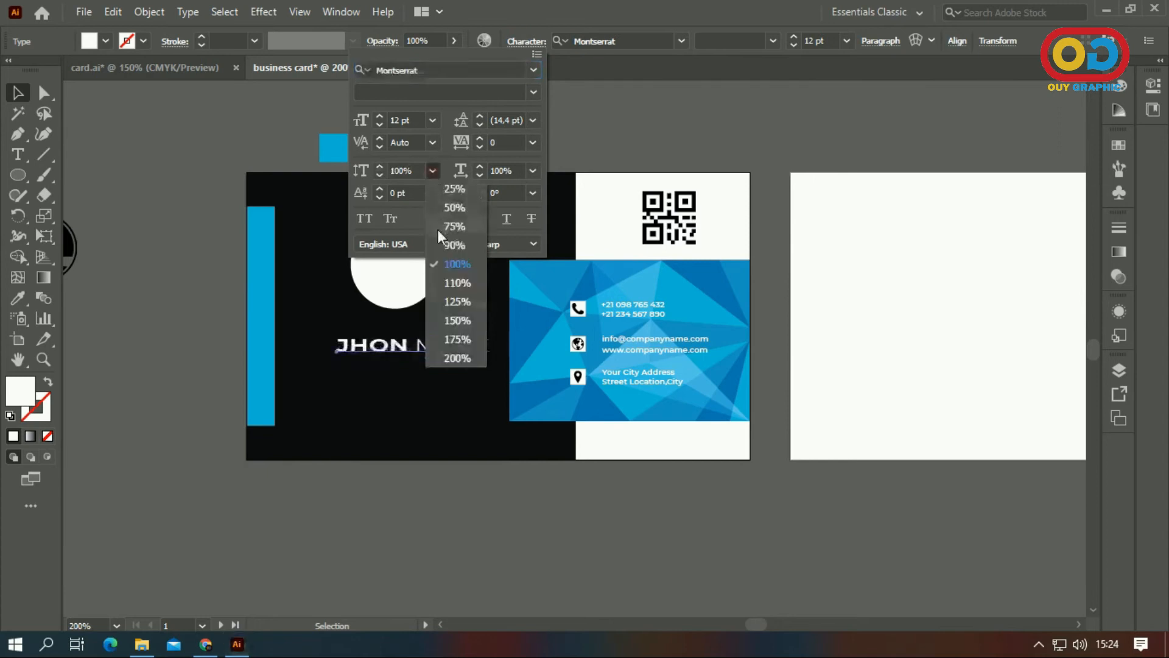
click(455, 300)
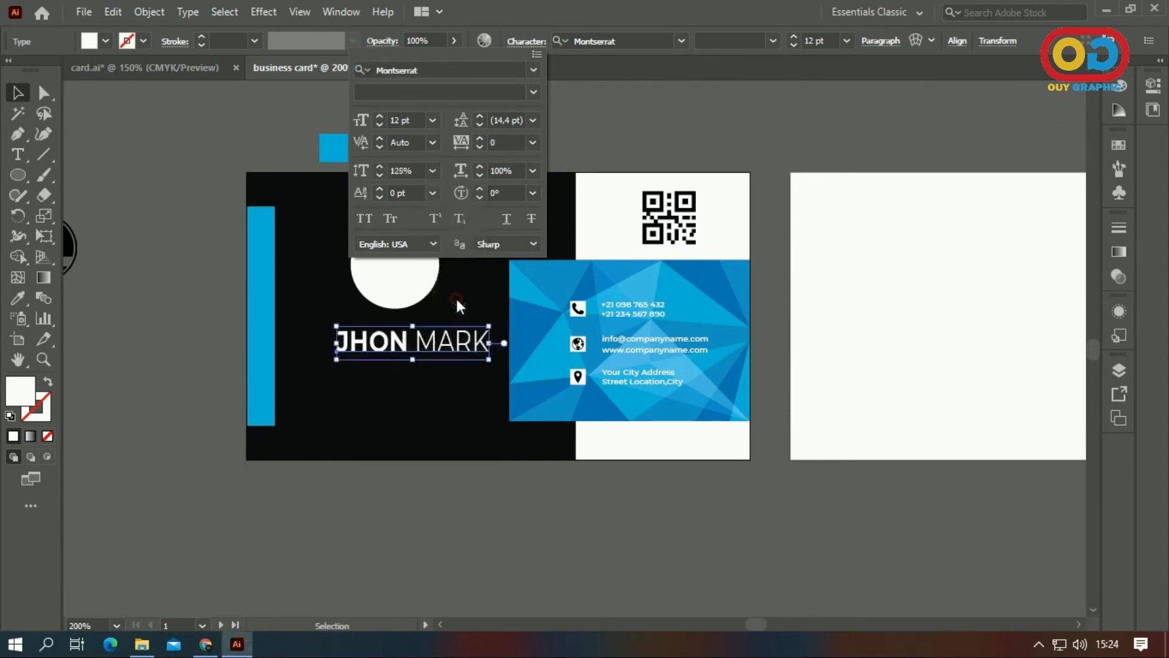
- Move the name text under the white circle and align the two objects to a common horizontal center
click(594, 144)
drag(455, 340, 434, 339)
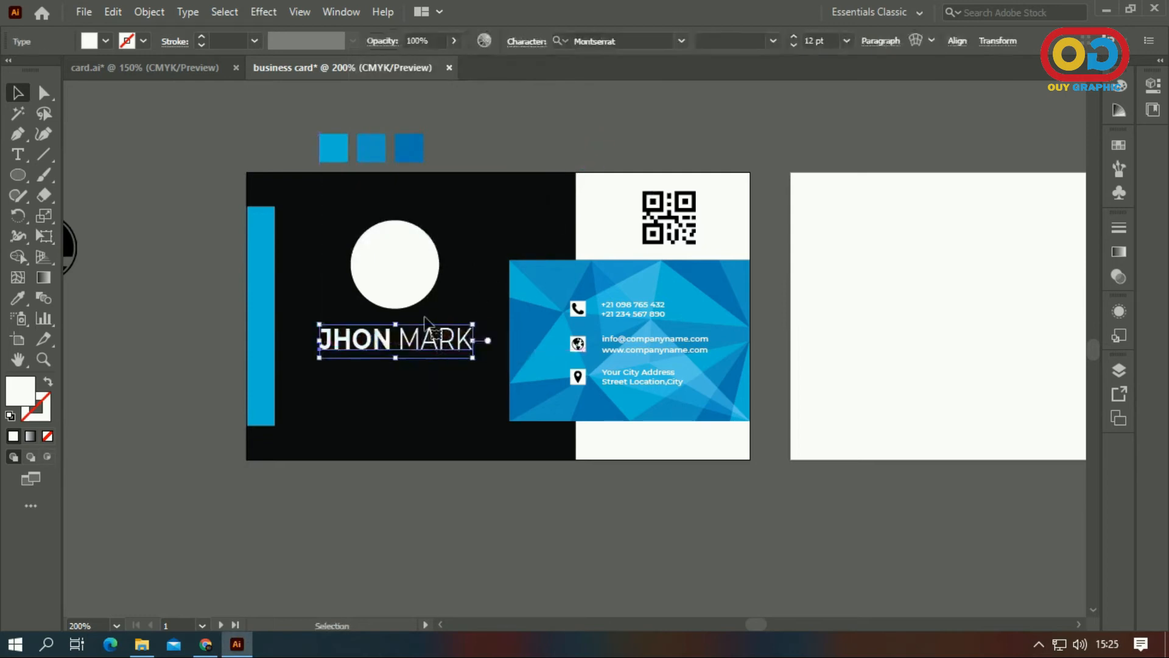
shift+click(410, 280)
click(579, 41)
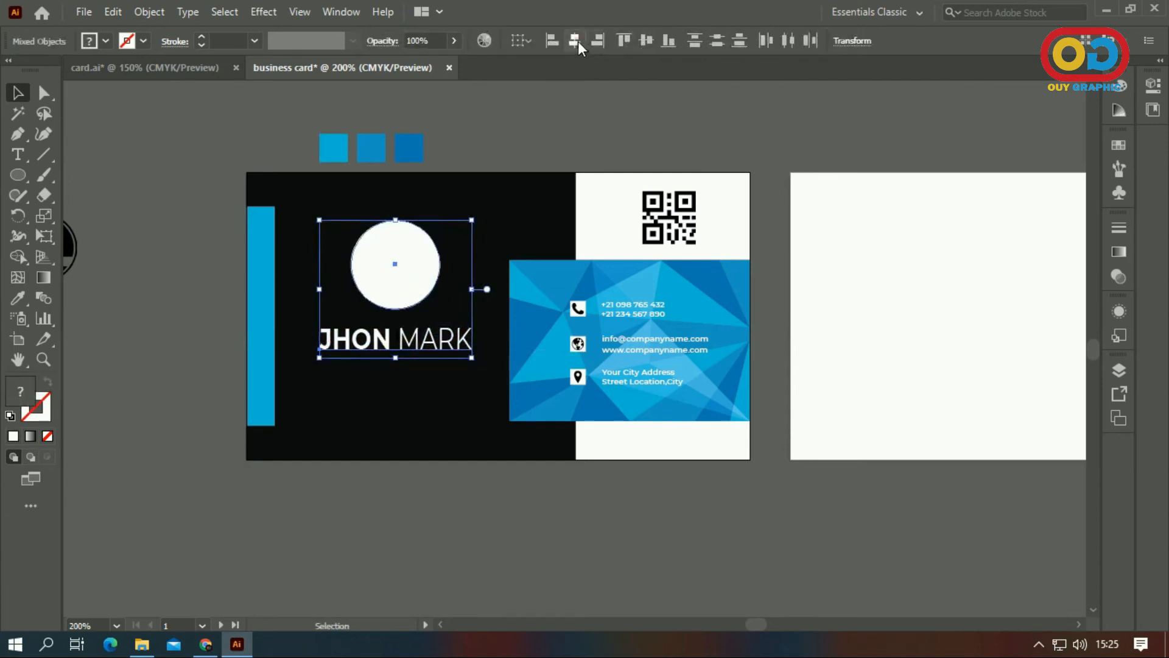
click(594, 111)
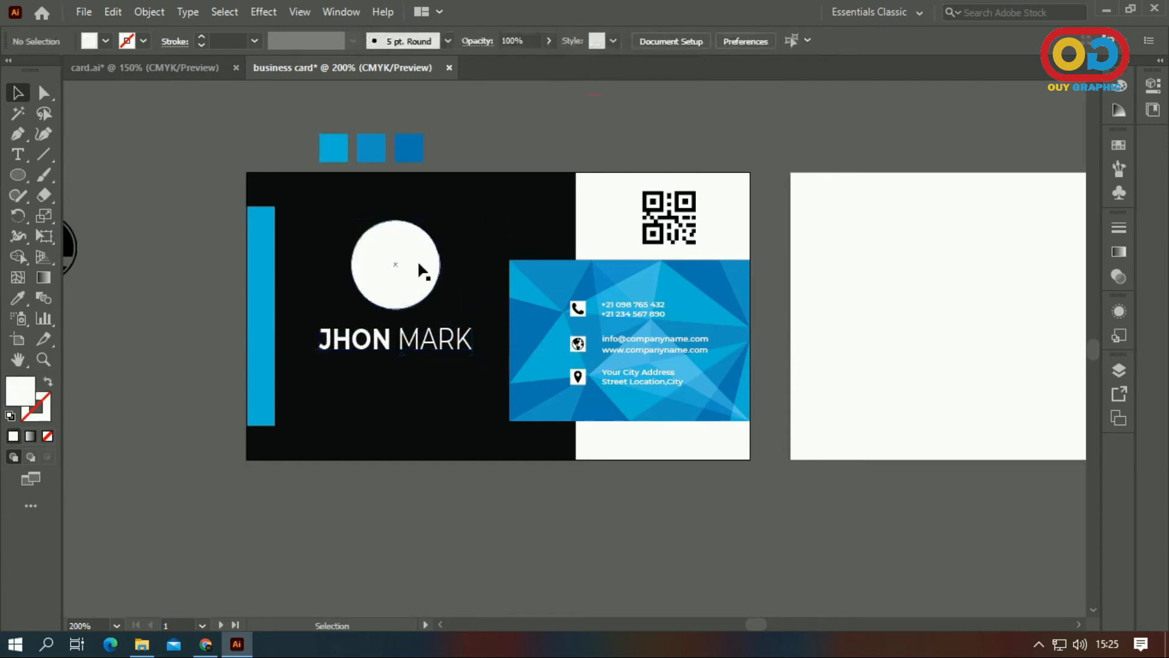
- Add the job title "CO-Founder Brand" below the name as 8 pt text in near-white #FCFCFC
click(19, 154)
click(326, 373)
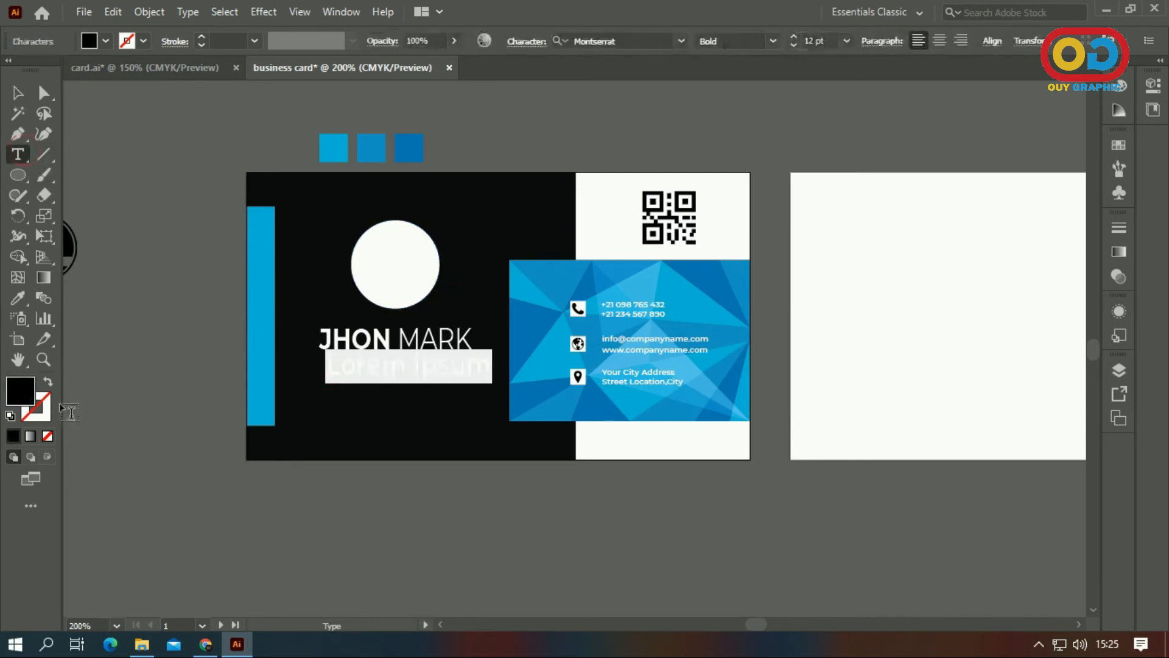
double_click(16, 403)
text(ffffff)
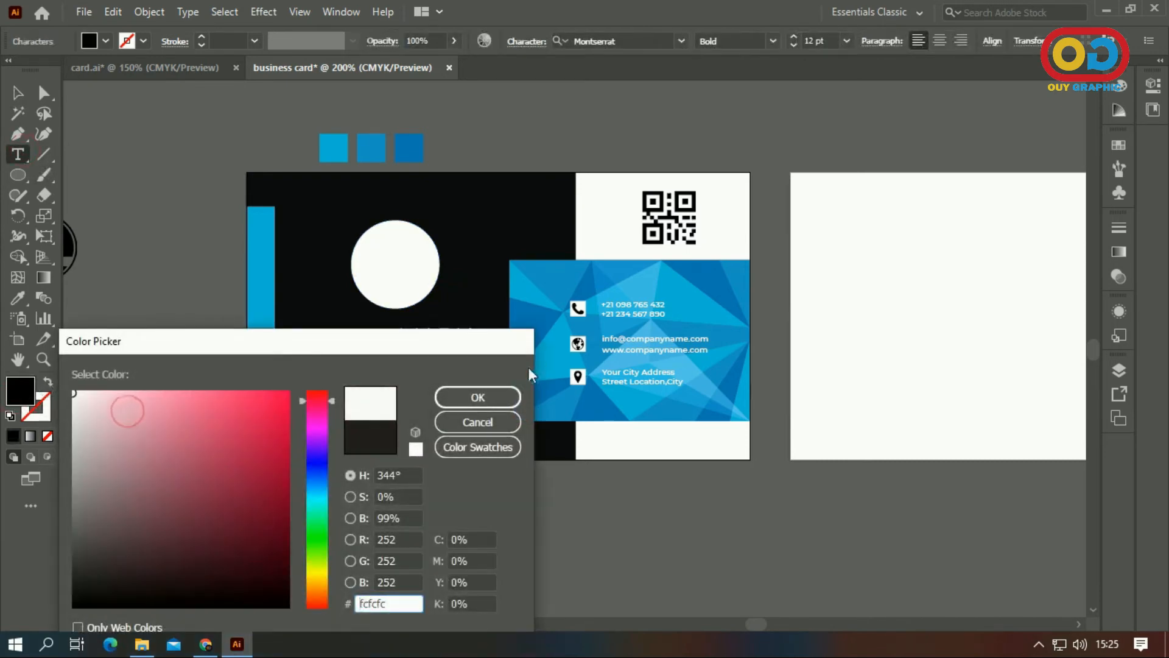
click(475, 400)
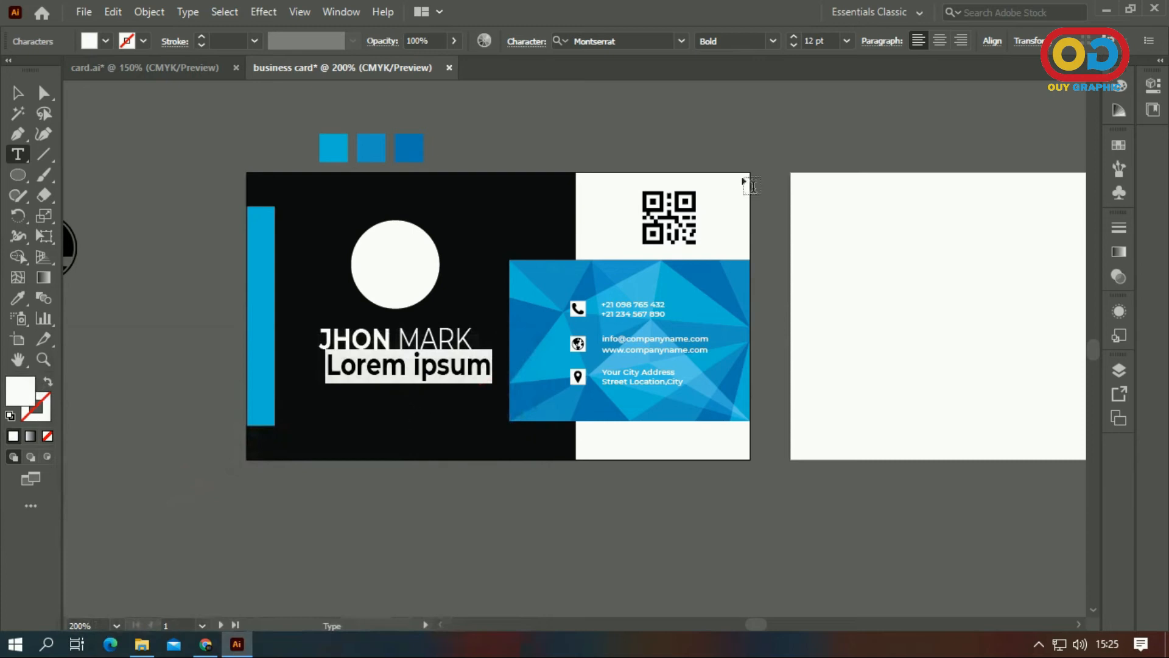
click(847, 42)
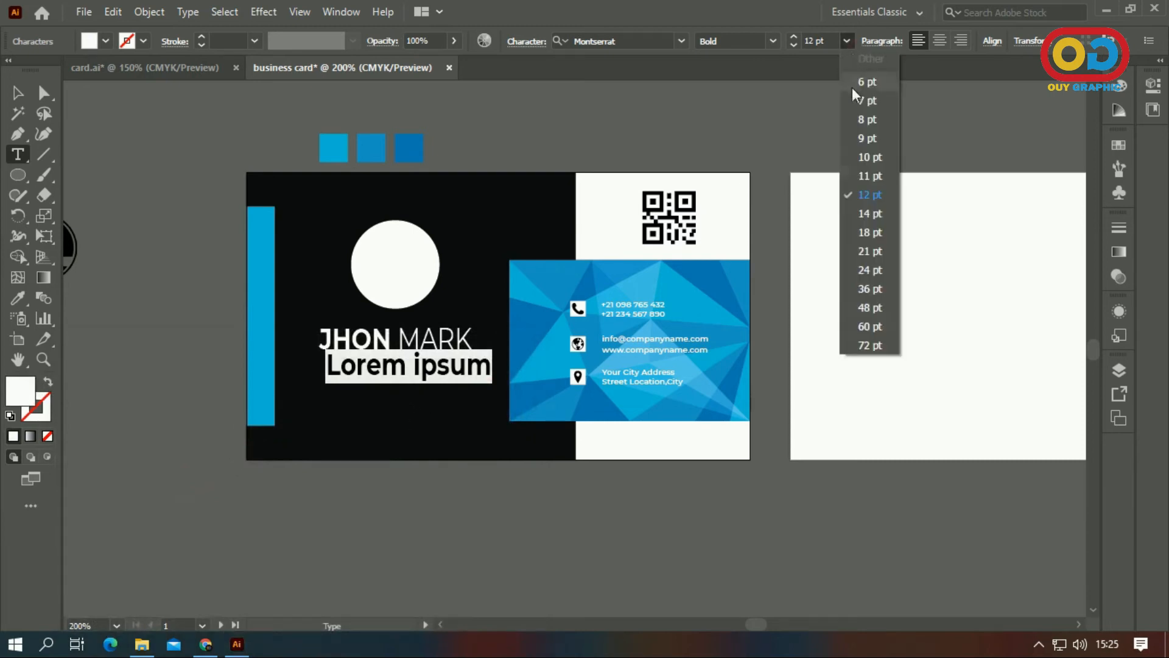
click(865, 119)
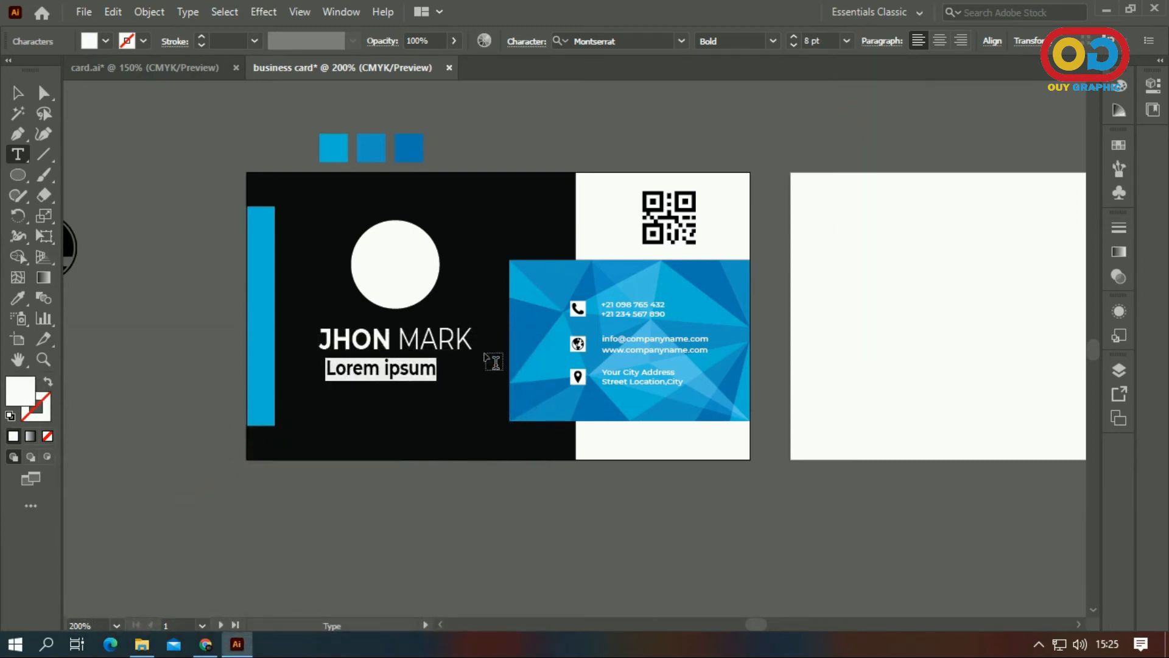
text(c)
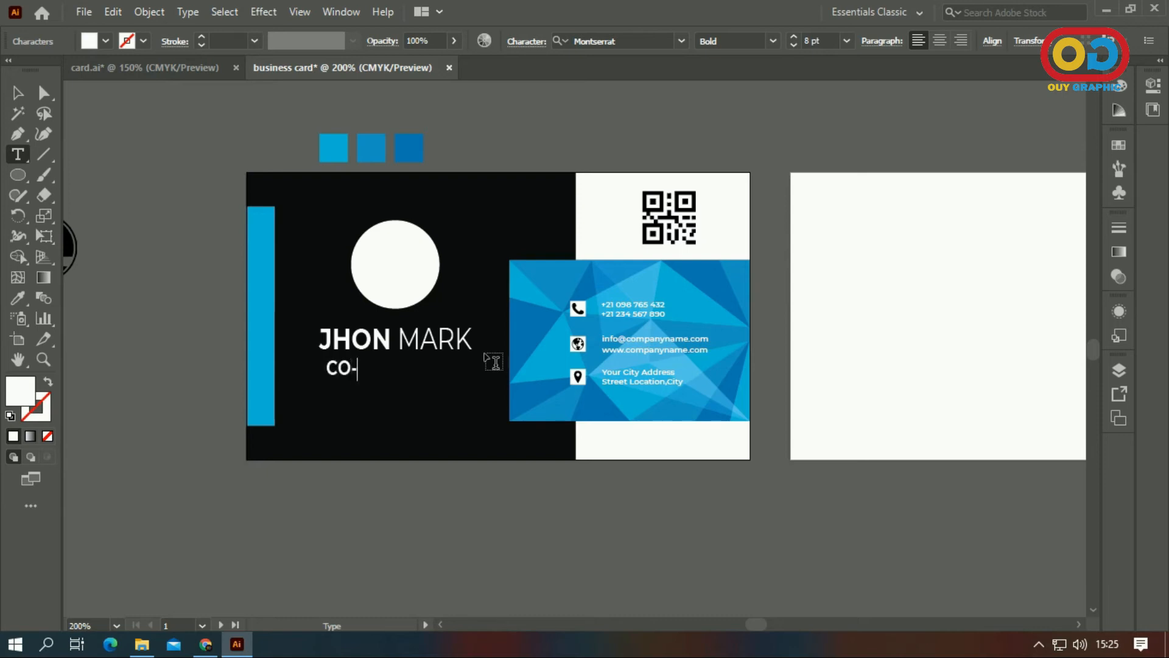
text(O-Founde)
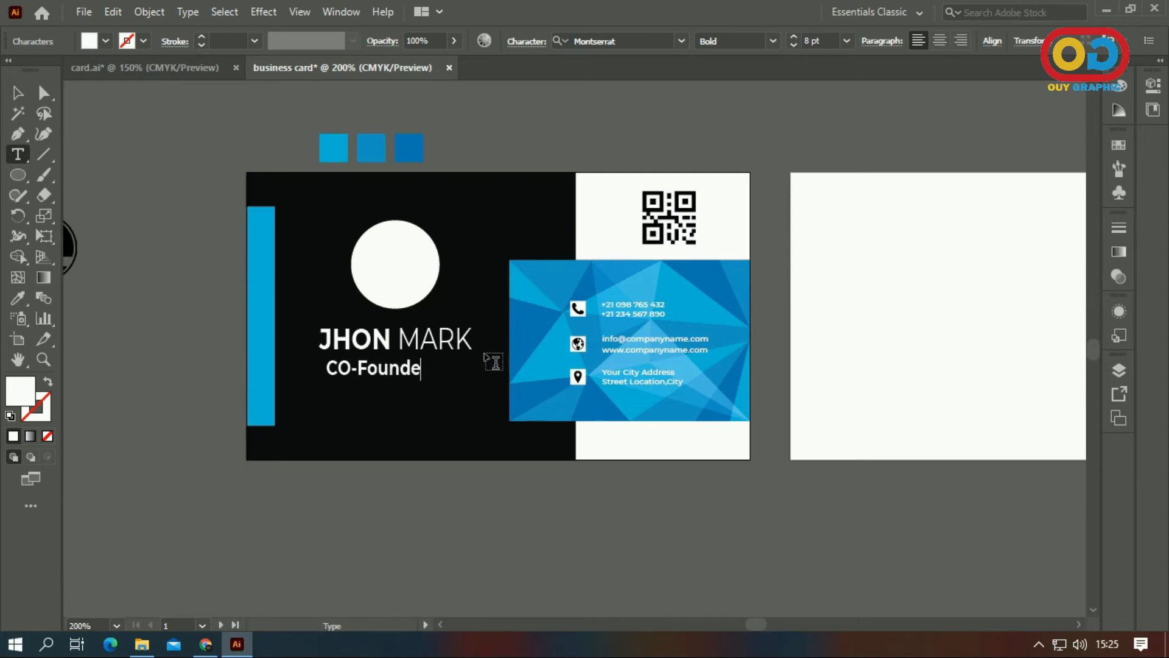
text(r Brand)
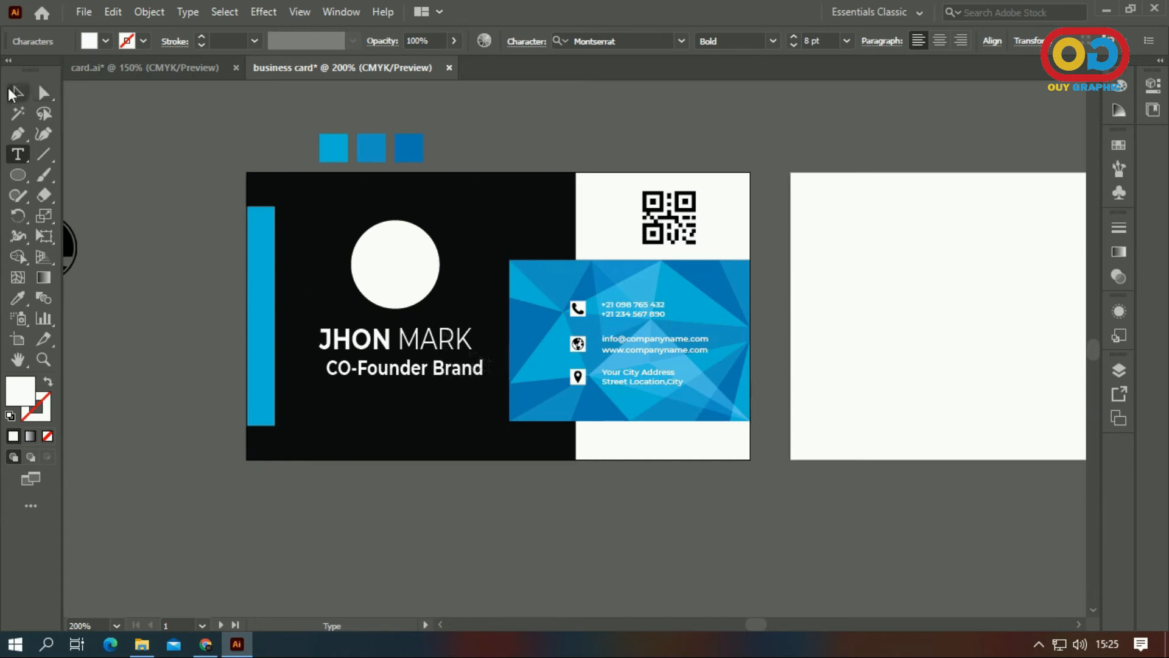
key(Escape)
- Set the job title in Montserrat Medium at 6 pt and line up its start with the name above
click(681, 40)
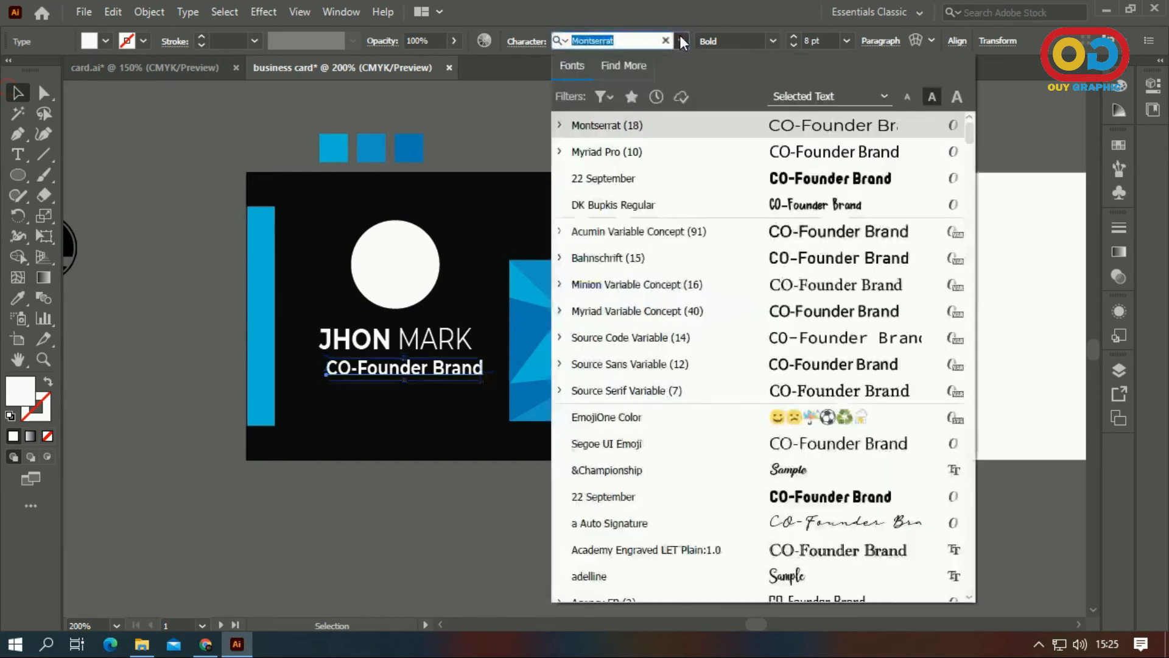
click(662, 127)
click(773, 41)
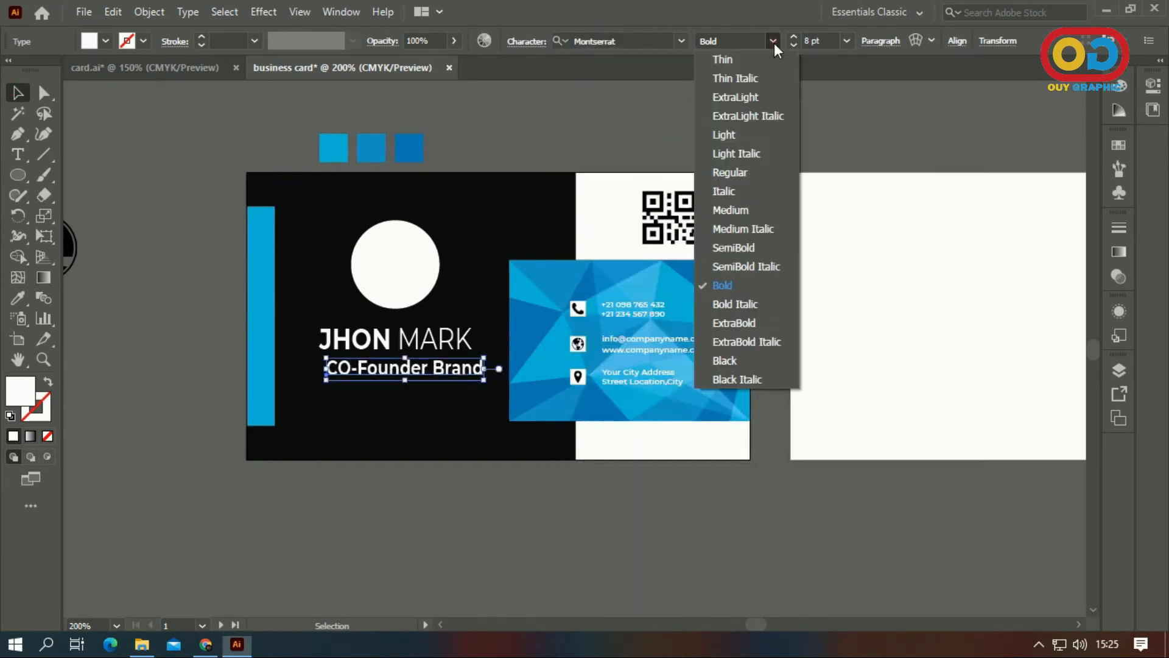
click(731, 210)
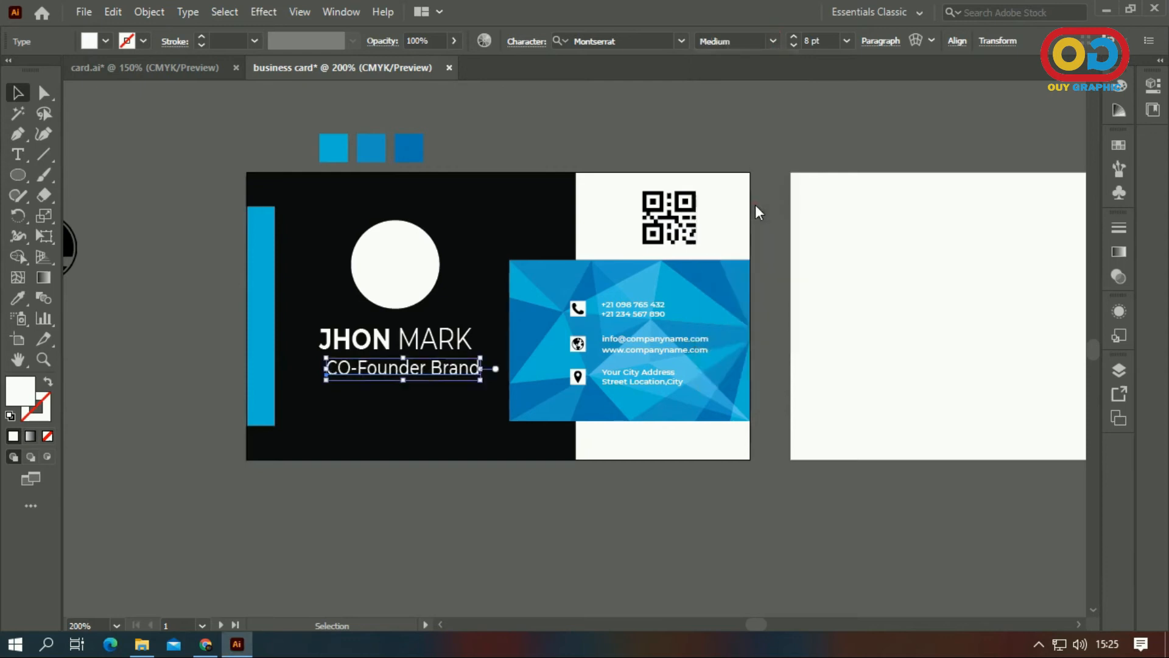
drag(435, 373, 429, 371)
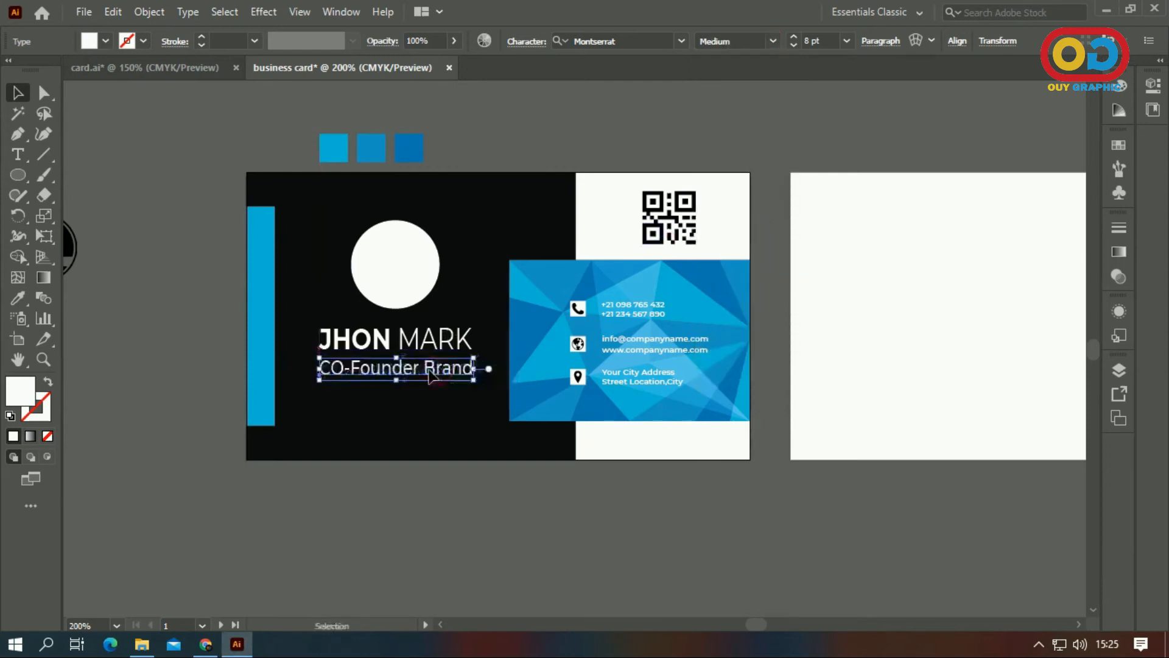
click(846, 42)
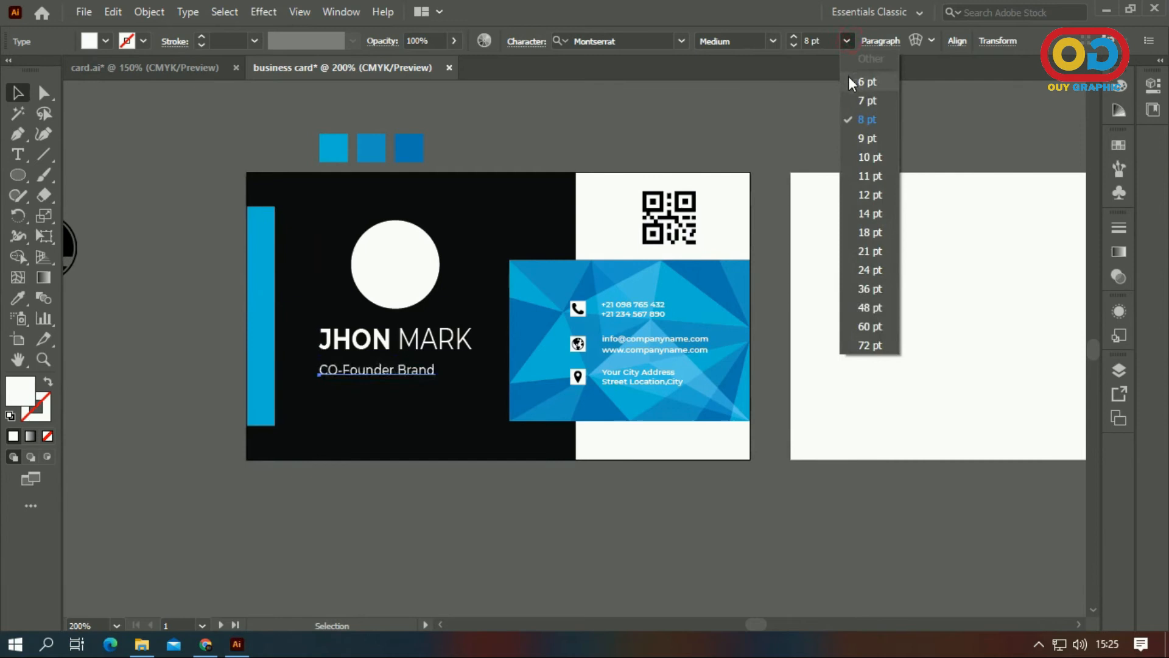
click(849, 75)
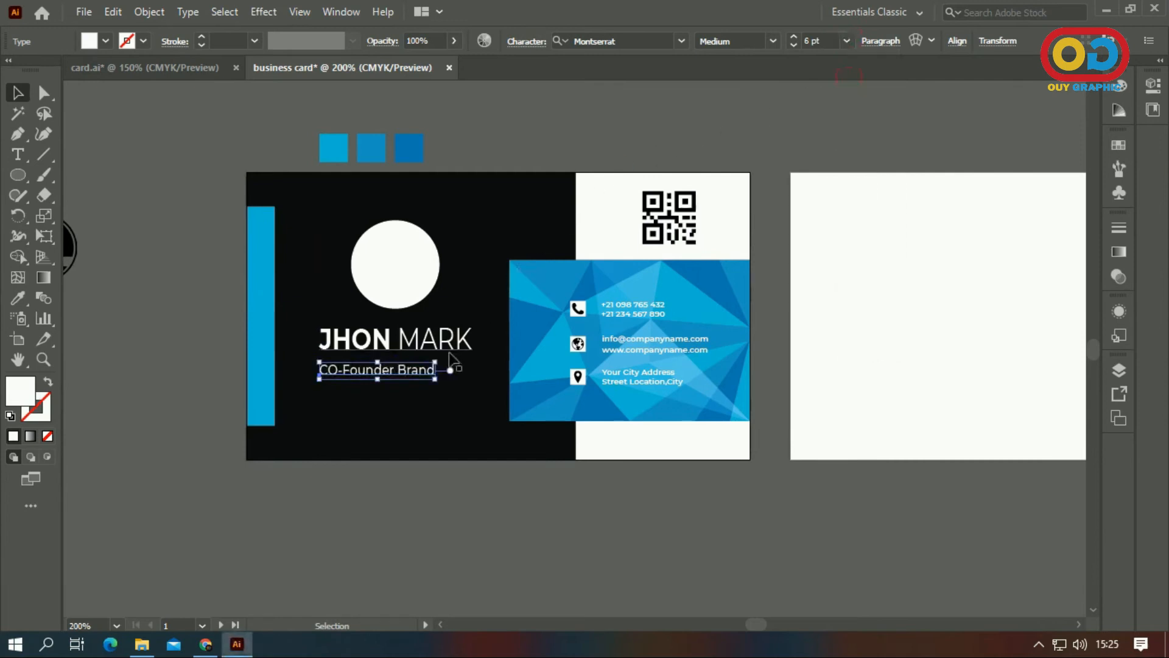
- Align the job title and the name to each other's horizontal center
shift+click(427, 346)
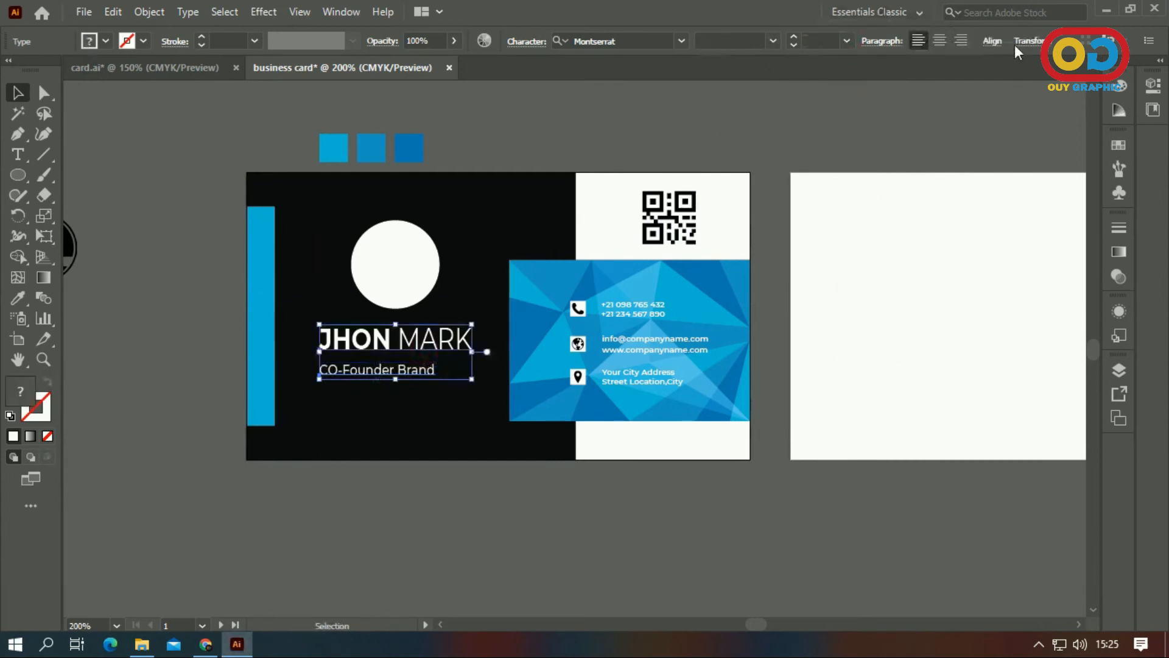
click(992, 41)
click(859, 91)
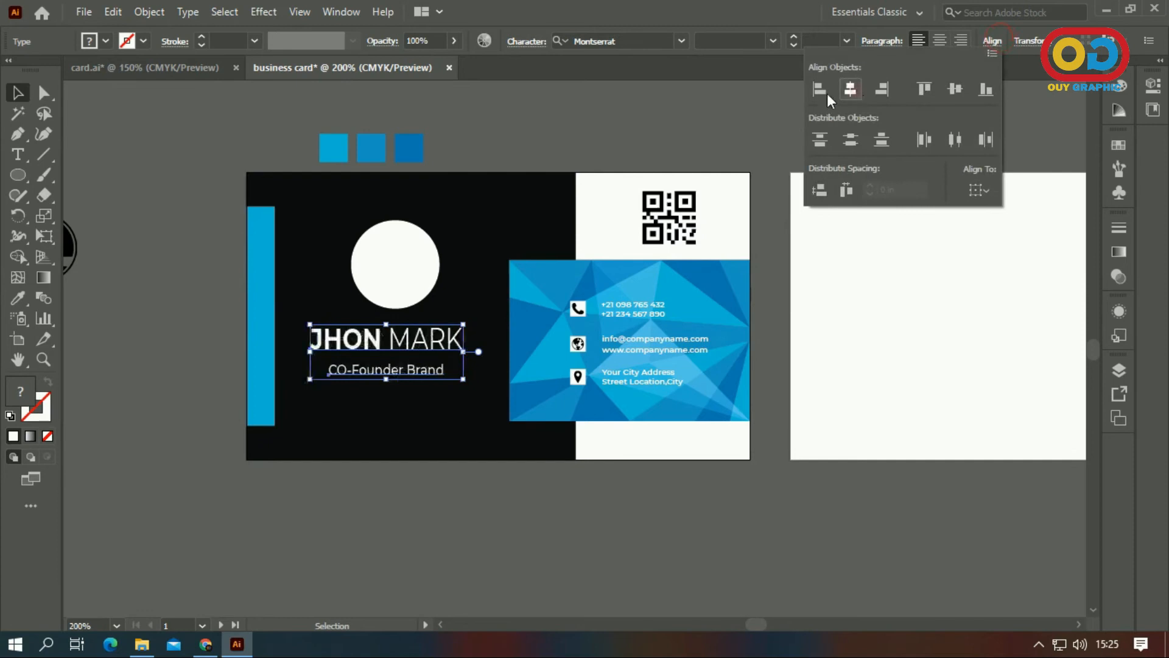
- Tuck the job title close beneath the name, keep both centered under the white circle, and lower the circle slightly toward them
click(565, 127)
drag(430, 378, 428, 348)
shift+click(424, 344)
click(534, 123)
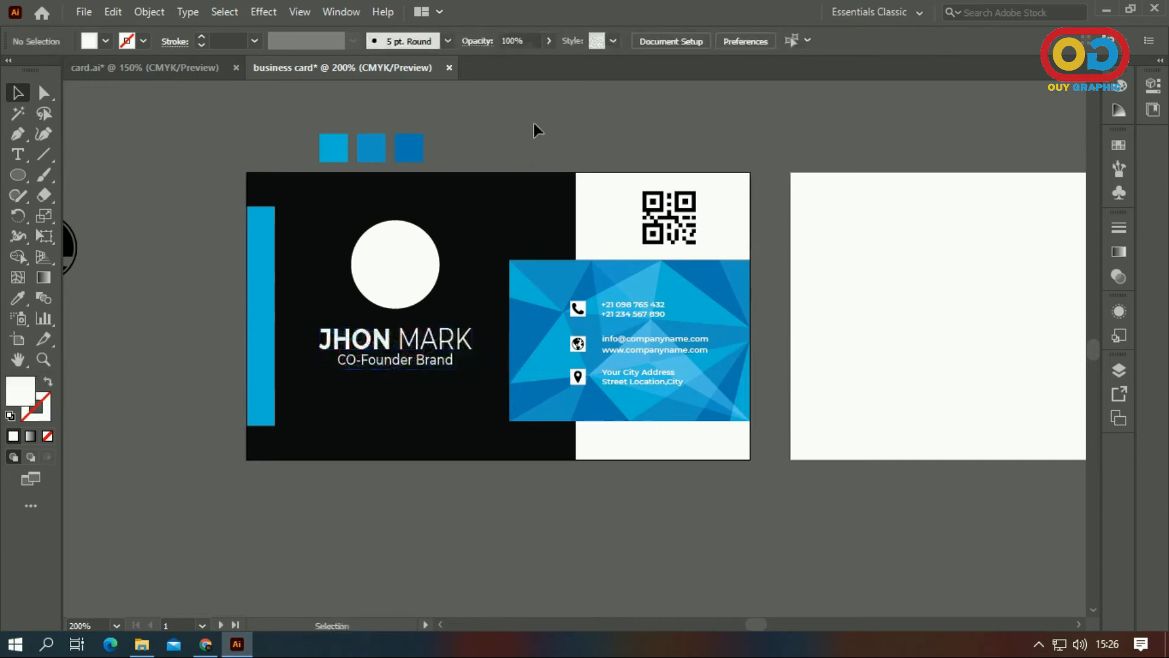
drag(404, 262, 407, 269)
click(524, 143)
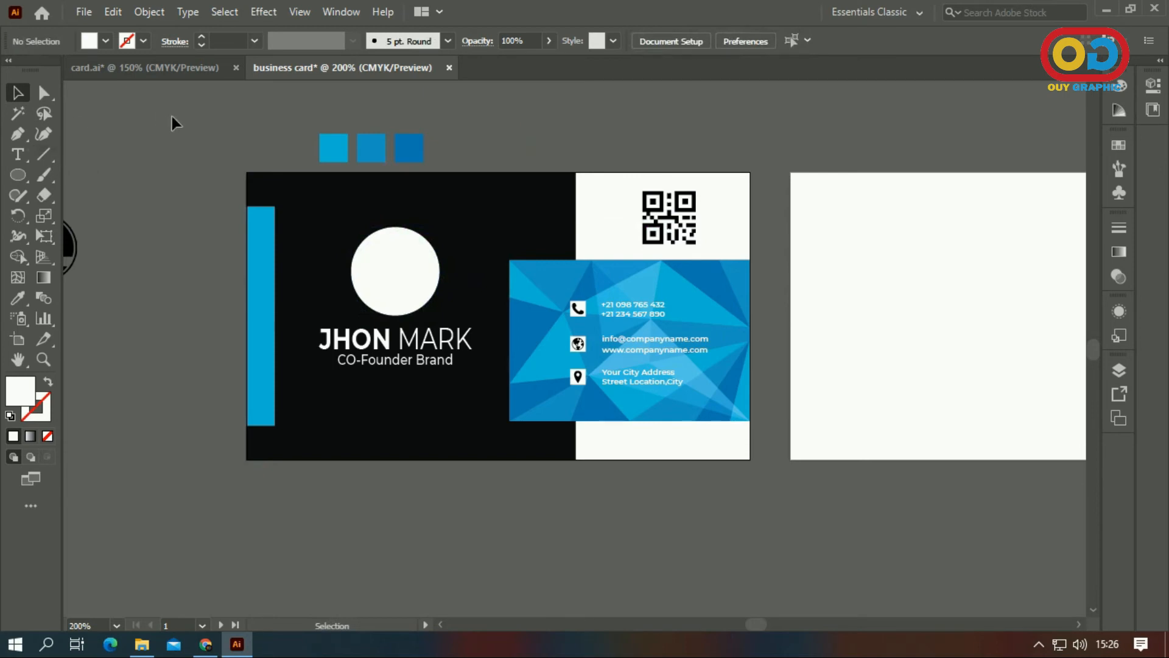
- Place the linked photo manager.jpg over the circle and name in the card's black area
click(84, 12)
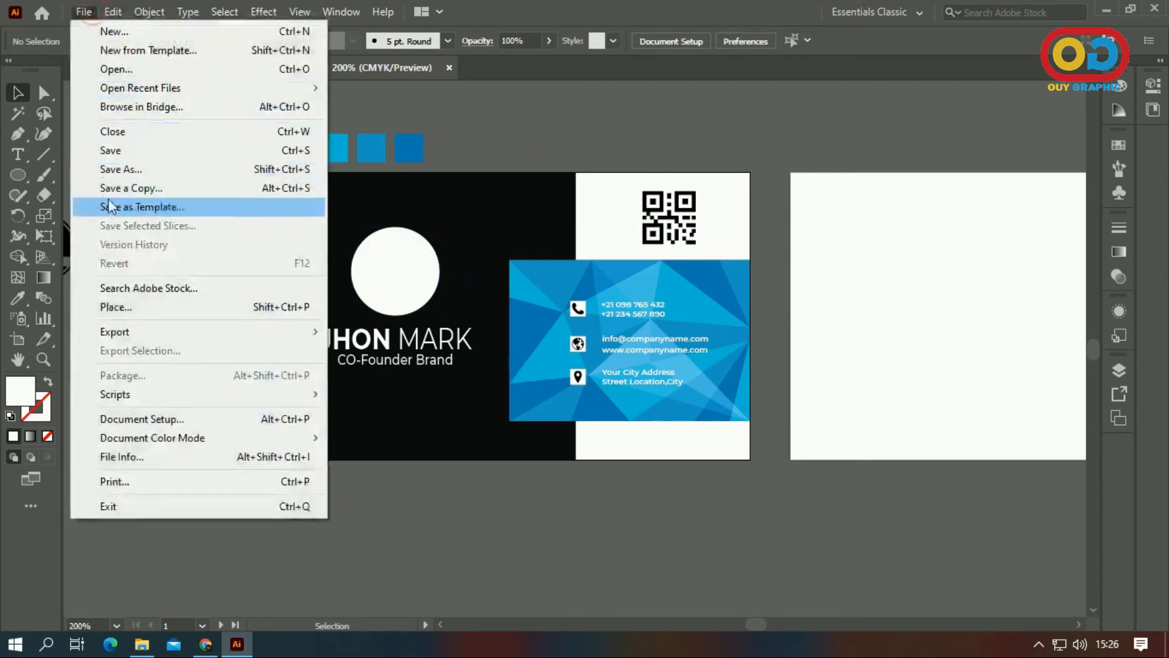
click(128, 306)
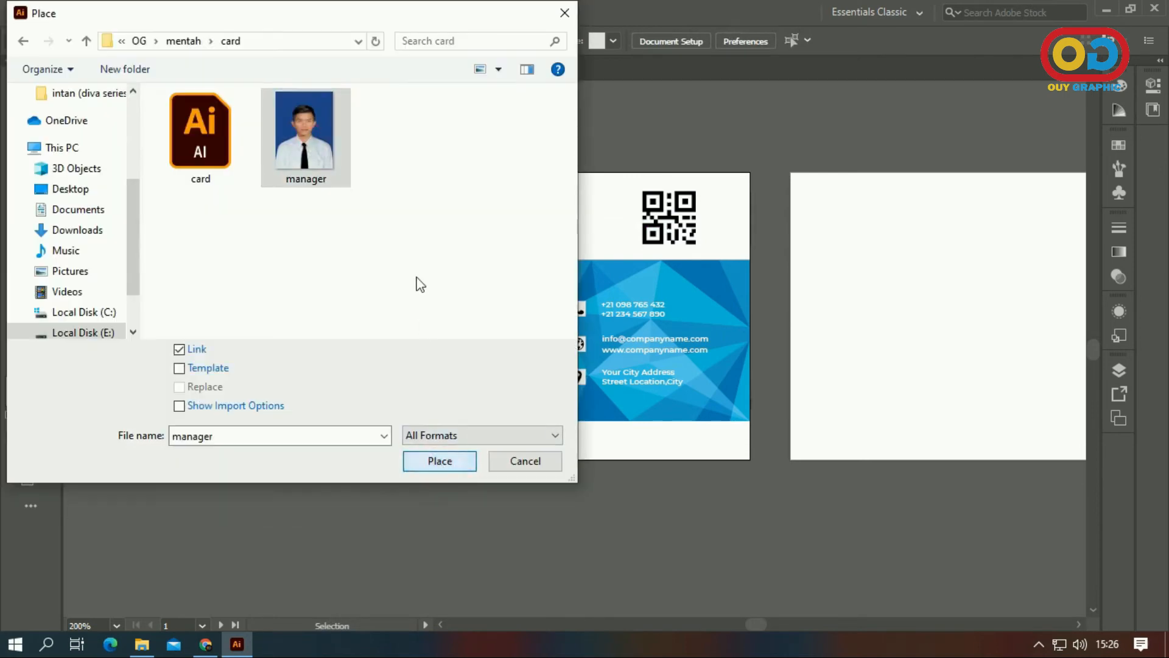
click(436, 465)
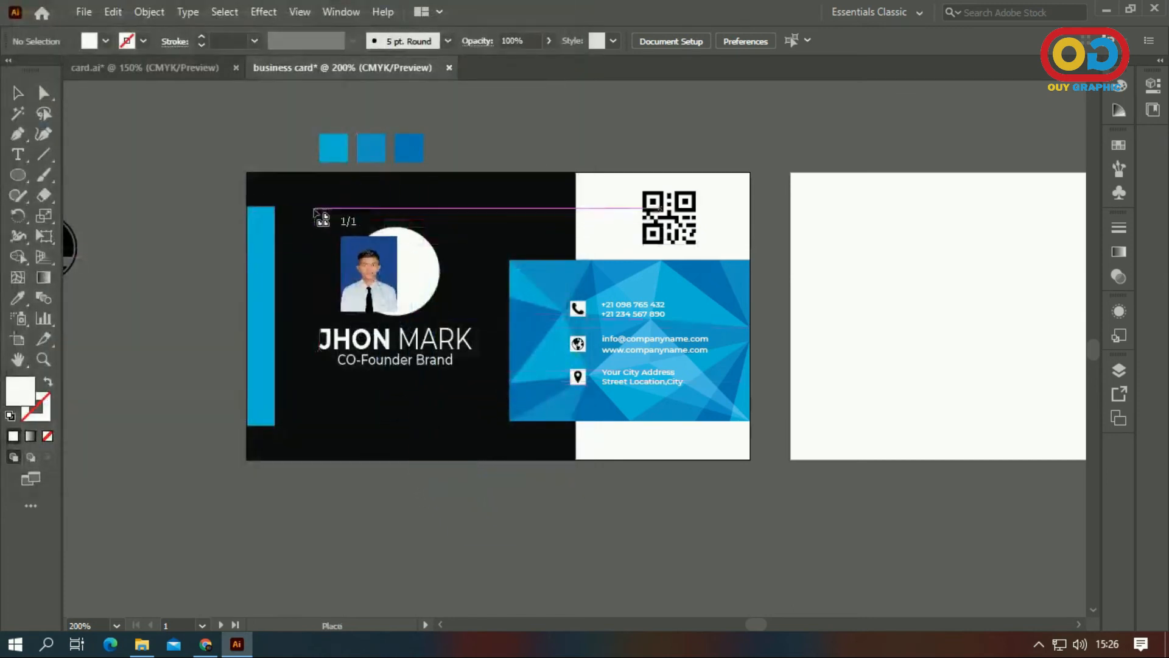
drag(485, 353, 457, 397)
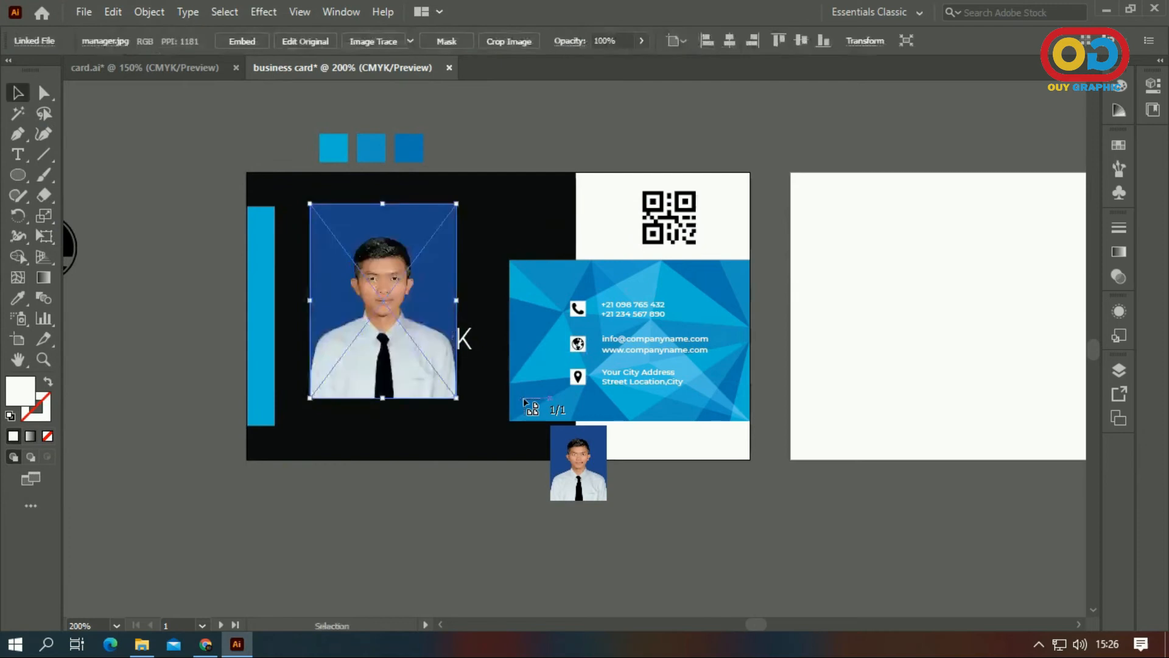
click(134, 283)
- Shift the photo aside to uncover the white circle and bring the circle to the front
drag(386, 257, 447, 258)
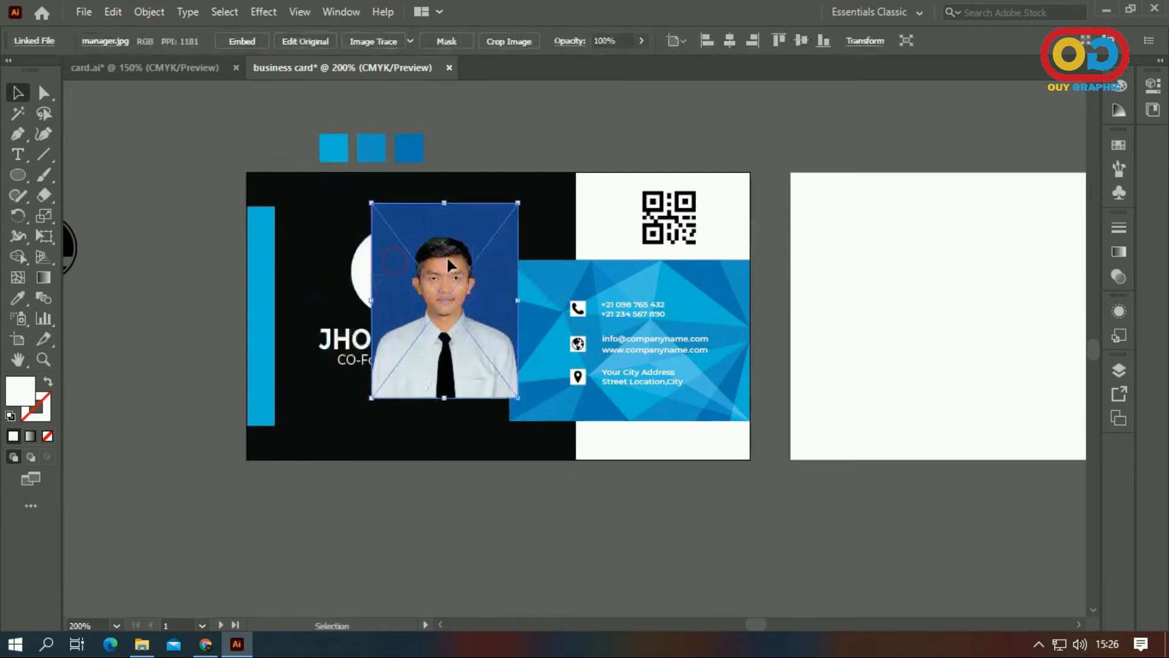
click(357, 265)
right_click(359, 262)
mouse_move(531, 544)
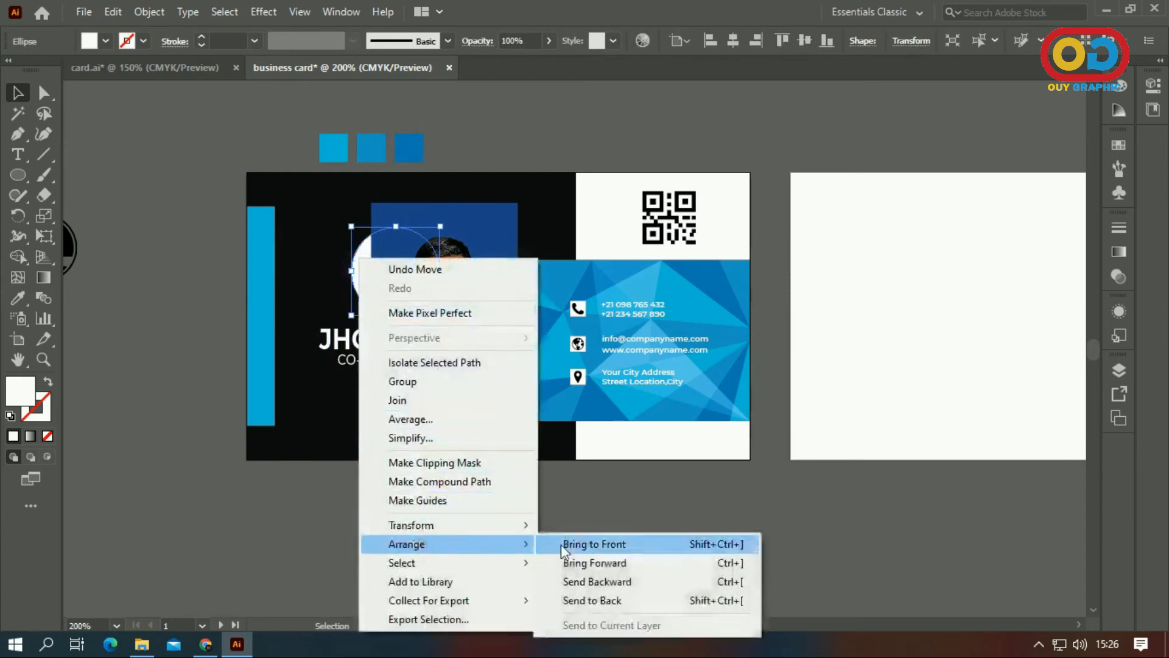
click(575, 544)
click(582, 545)
- Scale down the photo behind the white circle and make a clipping mask from the circle
drag(470, 350, 423, 327)
drag(468, 180, 431, 226)
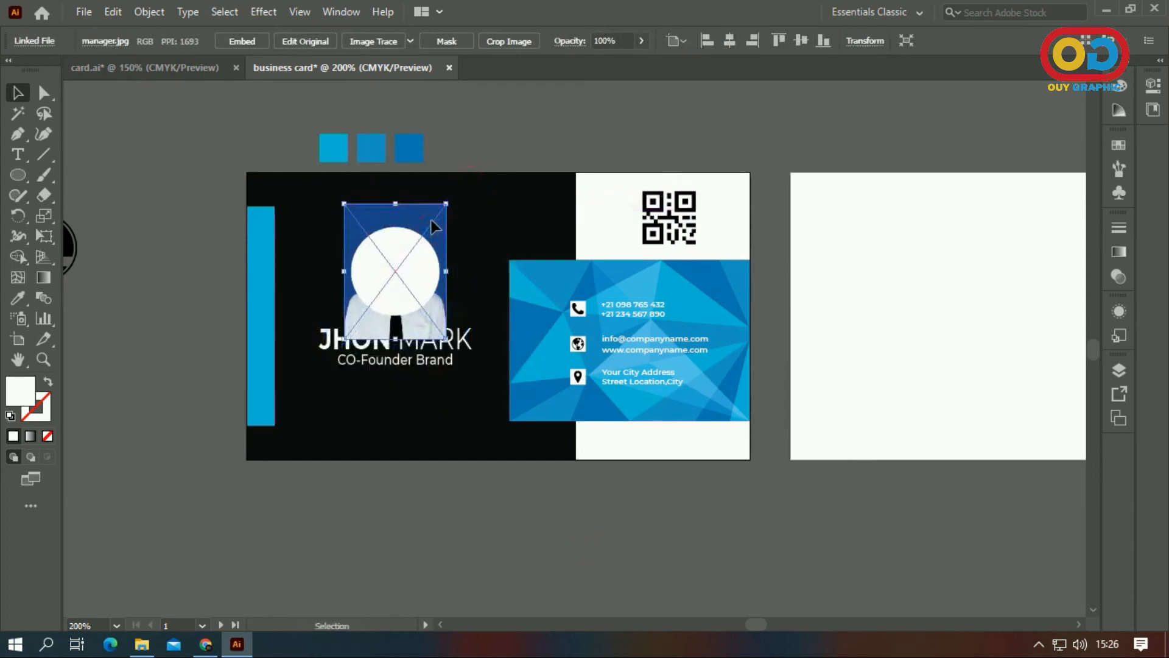
shift+click(415, 258)
right_click(415, 258)
click(482, 411)
click(471, 522)
- Isolate the clipping mask and scale the photo inside it down to the circle's width
right_click(404, 277)
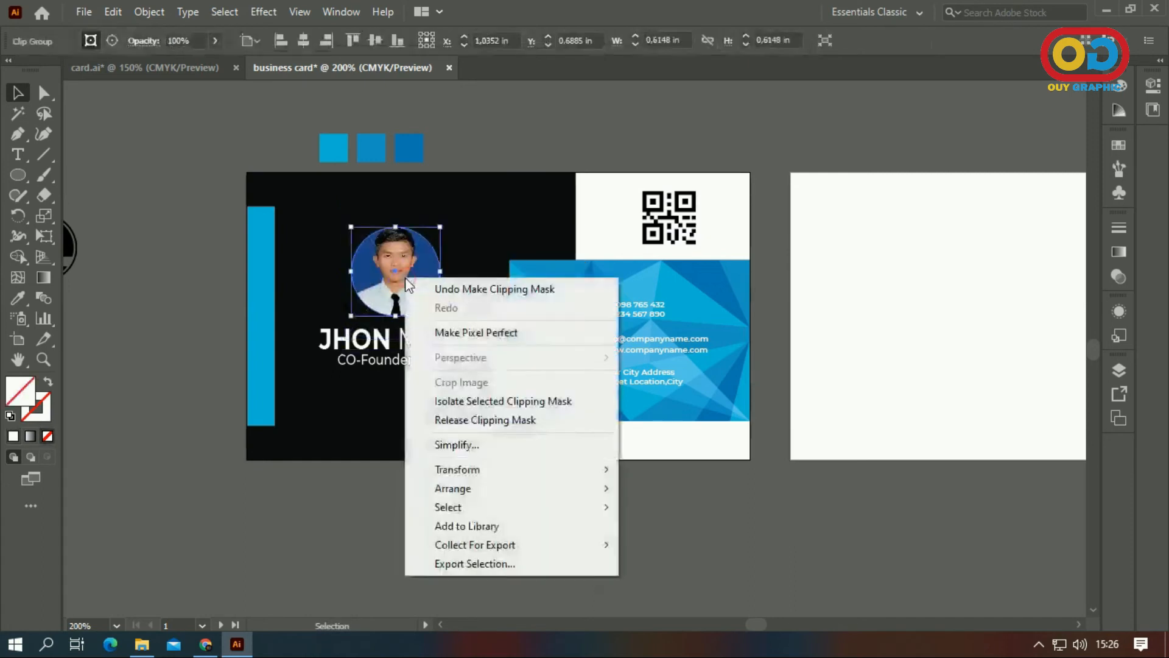
click(449, 401)
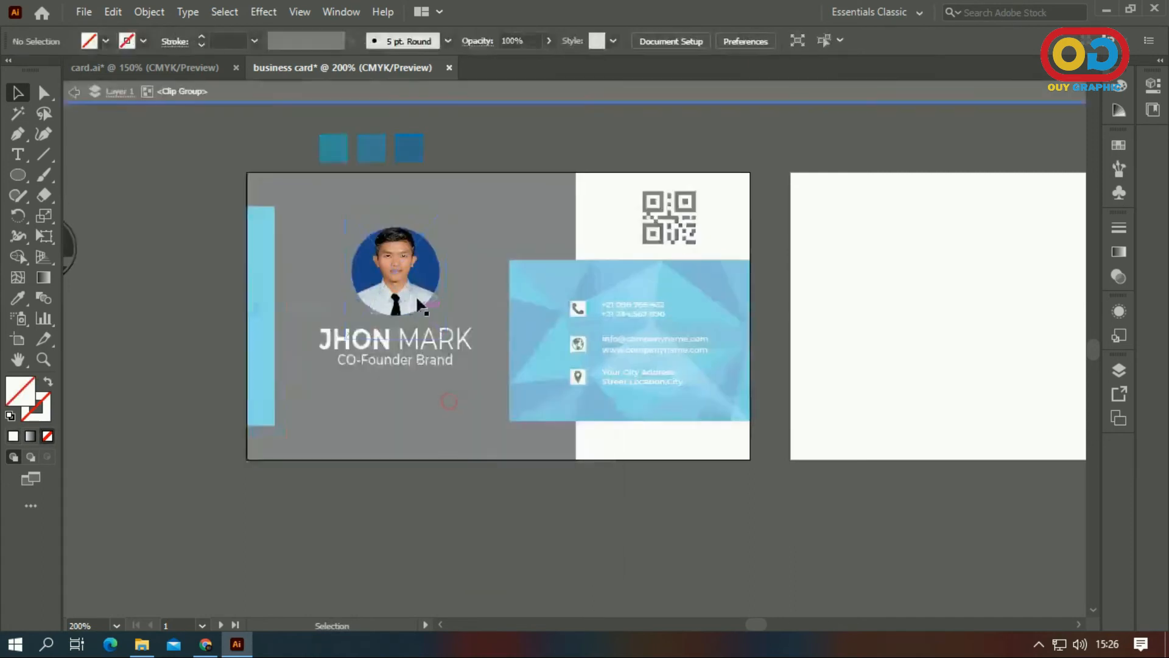
click(400, 261)
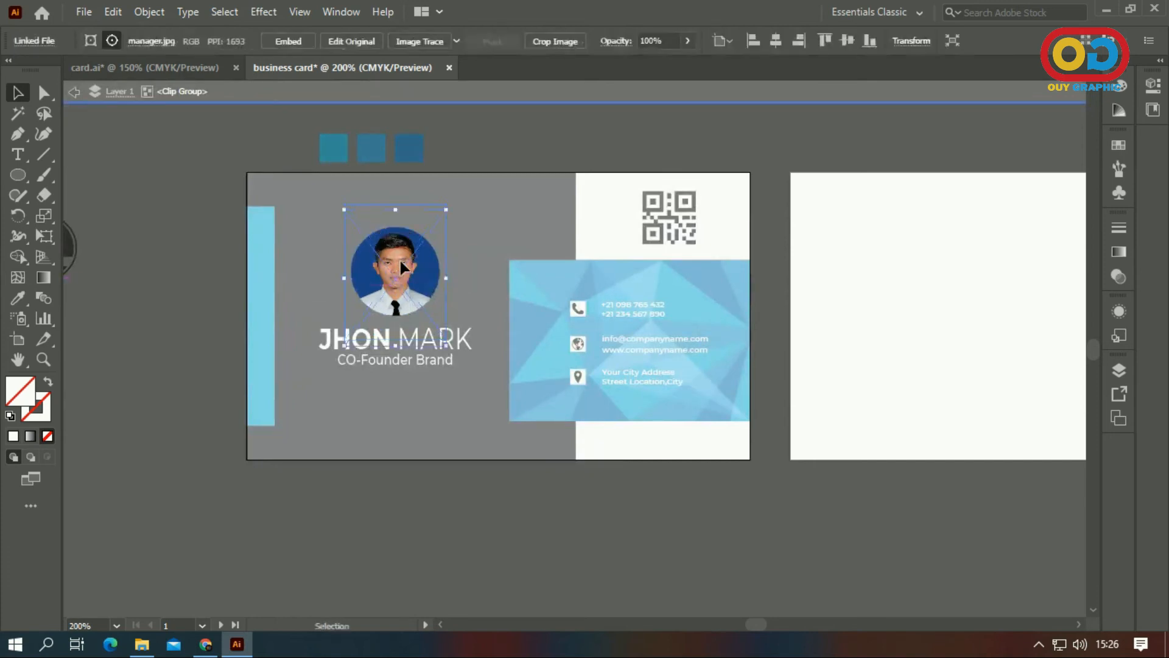
drag(446, 206, 440, 218)
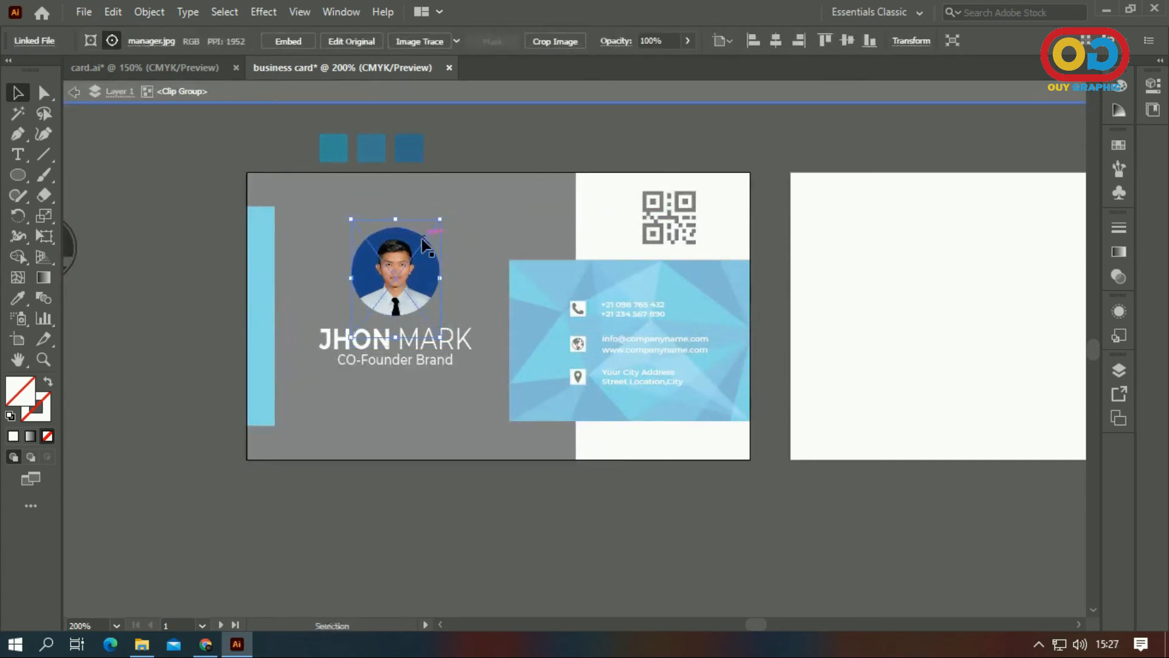
- Nudge the masked photo upward so the head and shoulders fill the circle, and exit isolation mode
key(Up)
key(Up)
key(Up)
key(Up)
key(Up)
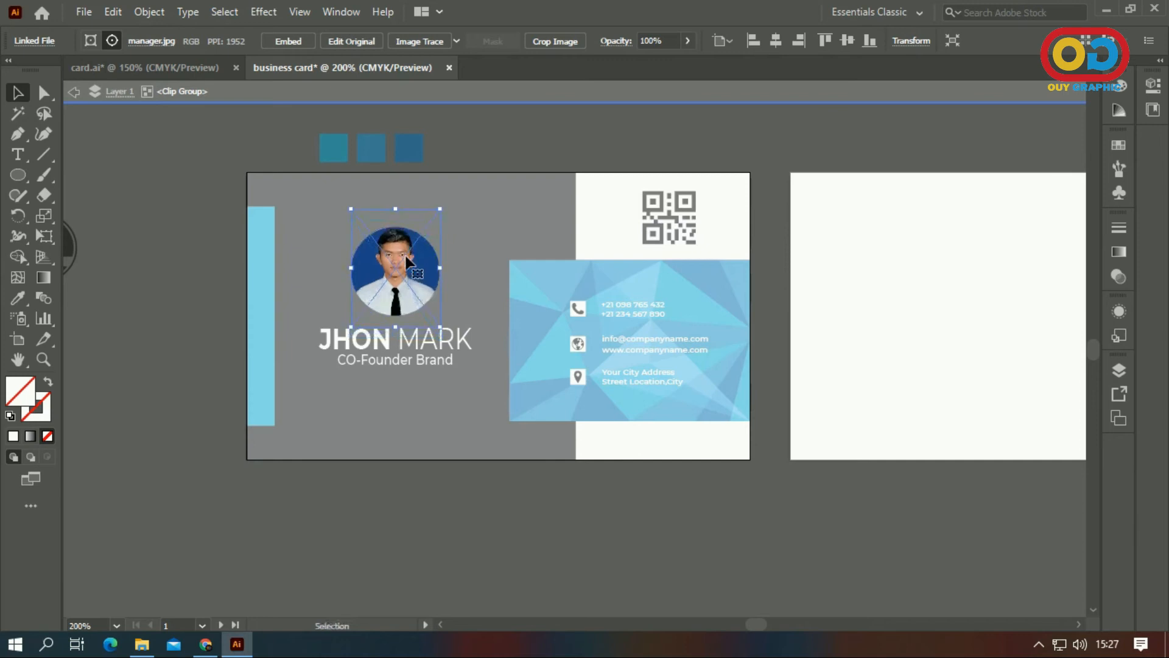
click(520, 93)
click(521, 130)
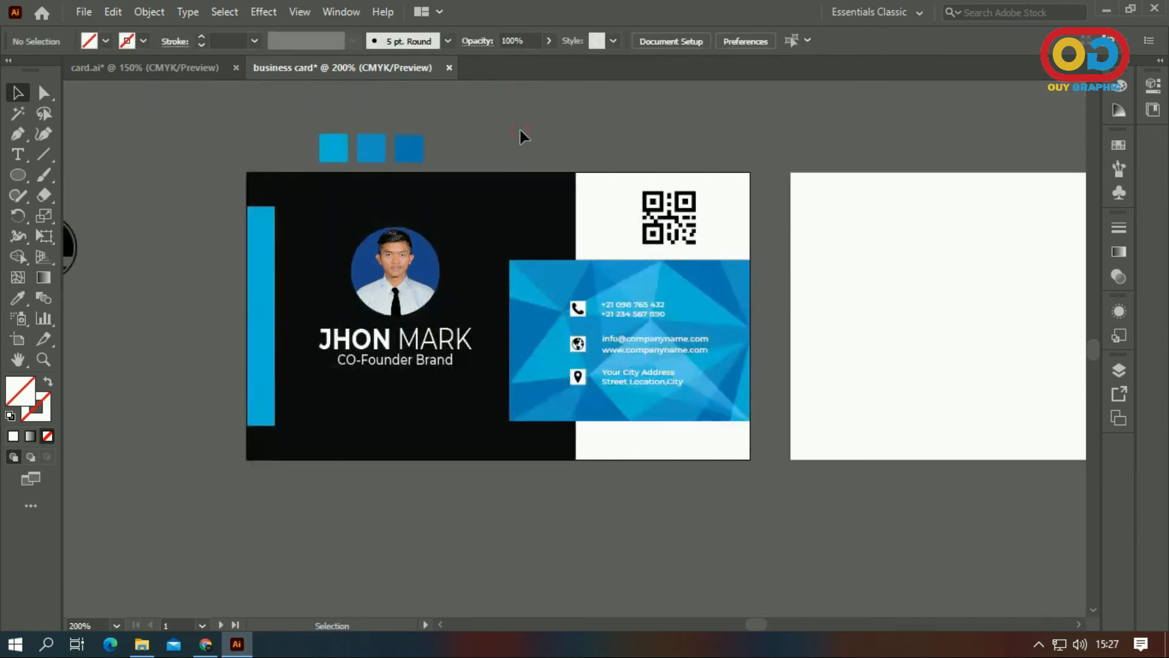
scroll(389, 335, up, 1)
scroll(391, 335, up, 1)
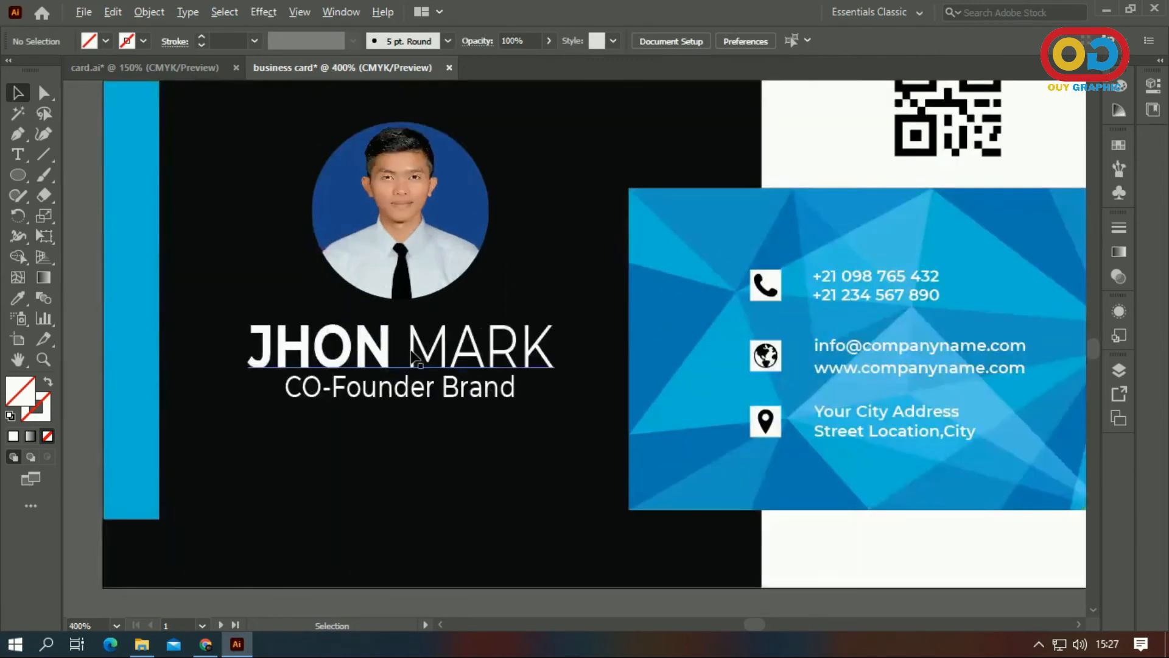
- Scale down the name and job title together about their shared center, beneath the portrait
scroll(412, 356, down, 1)
click(443, 359)
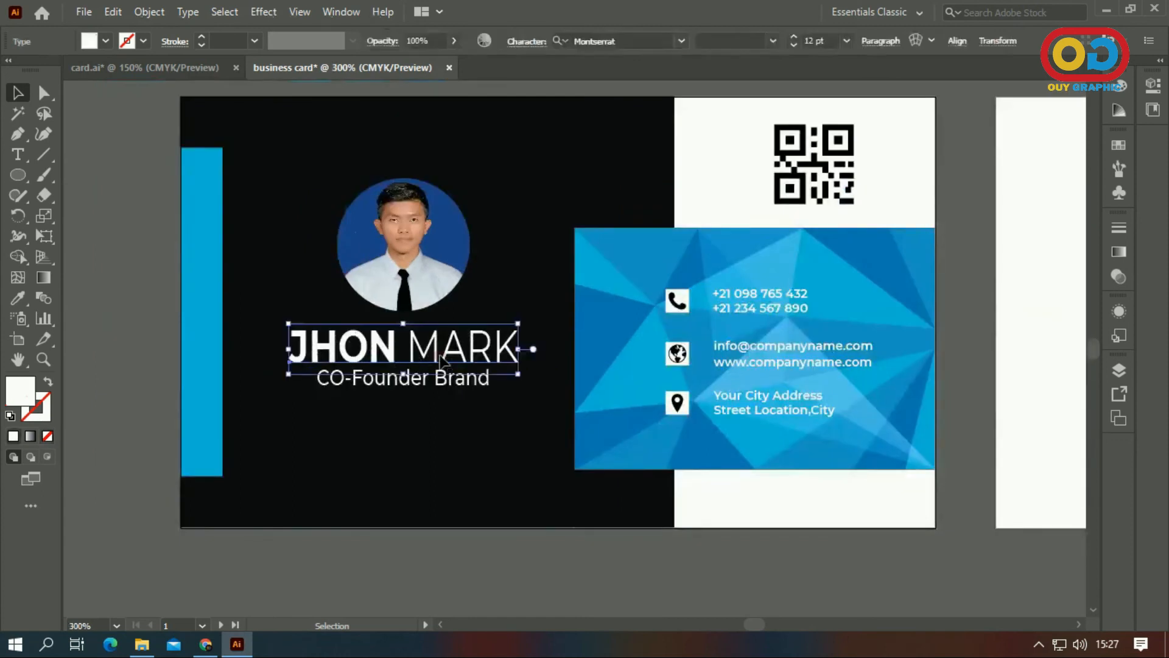
shift+click(452, 387)
drag(517, 321, 492, 332)
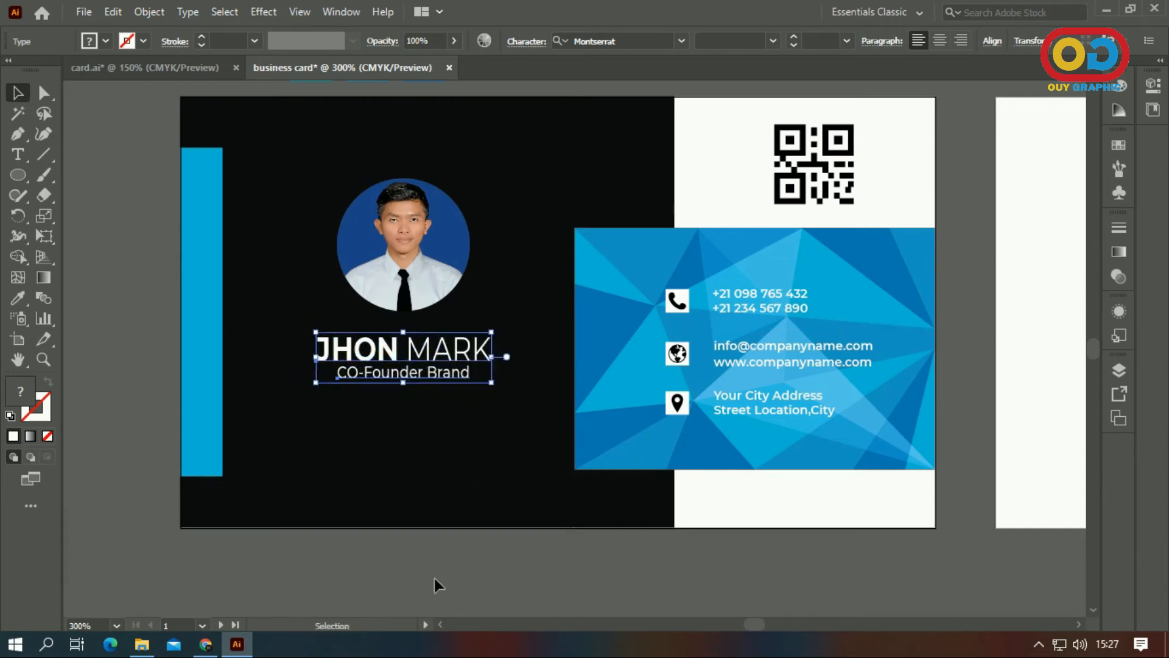
- Move the circular portrait slightly down toward the name, keeping it centered above the text
click(441, 241)
drag(441, 243, 433, 247)
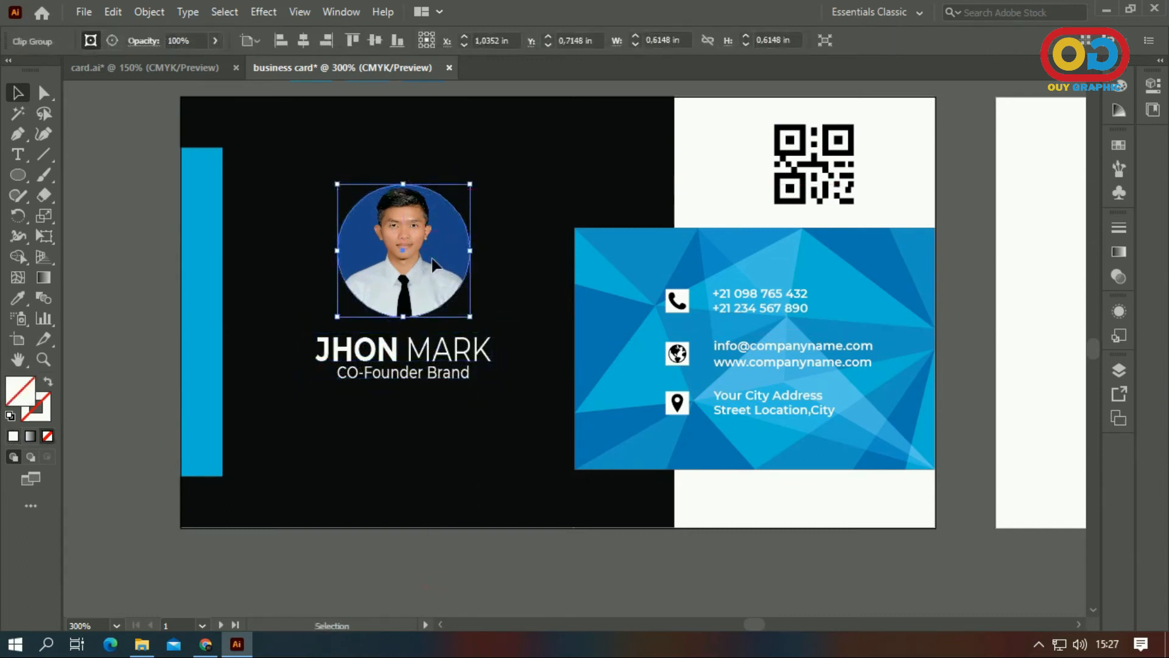
shift+click(424, 373)
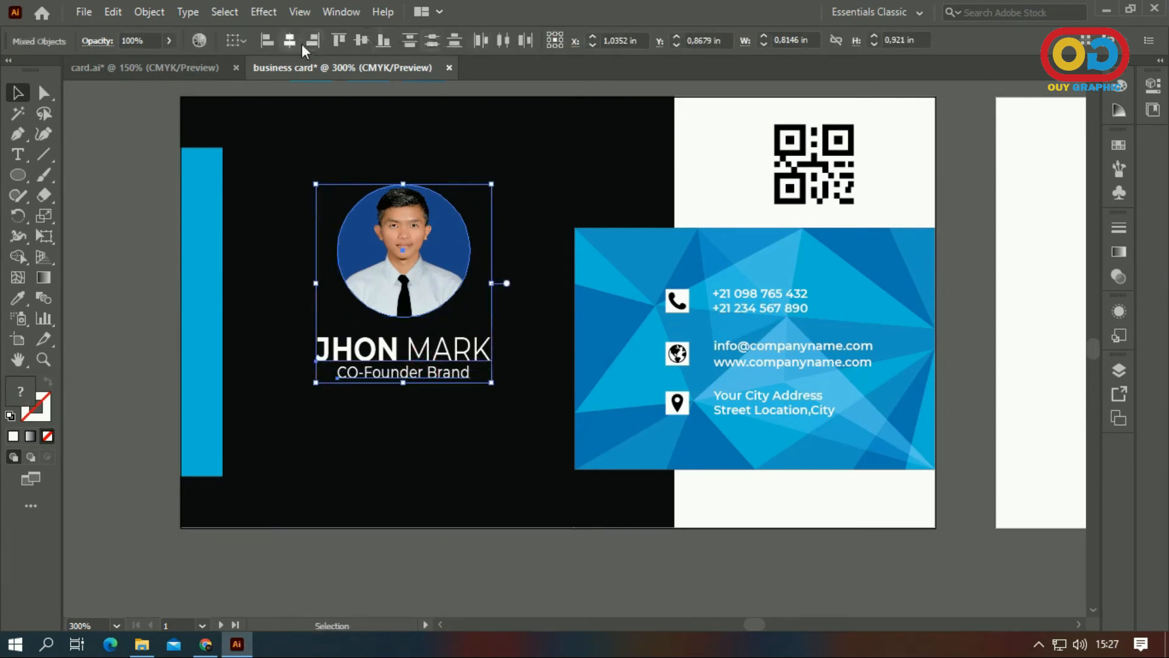
click(467, 560)
click(435, 285)
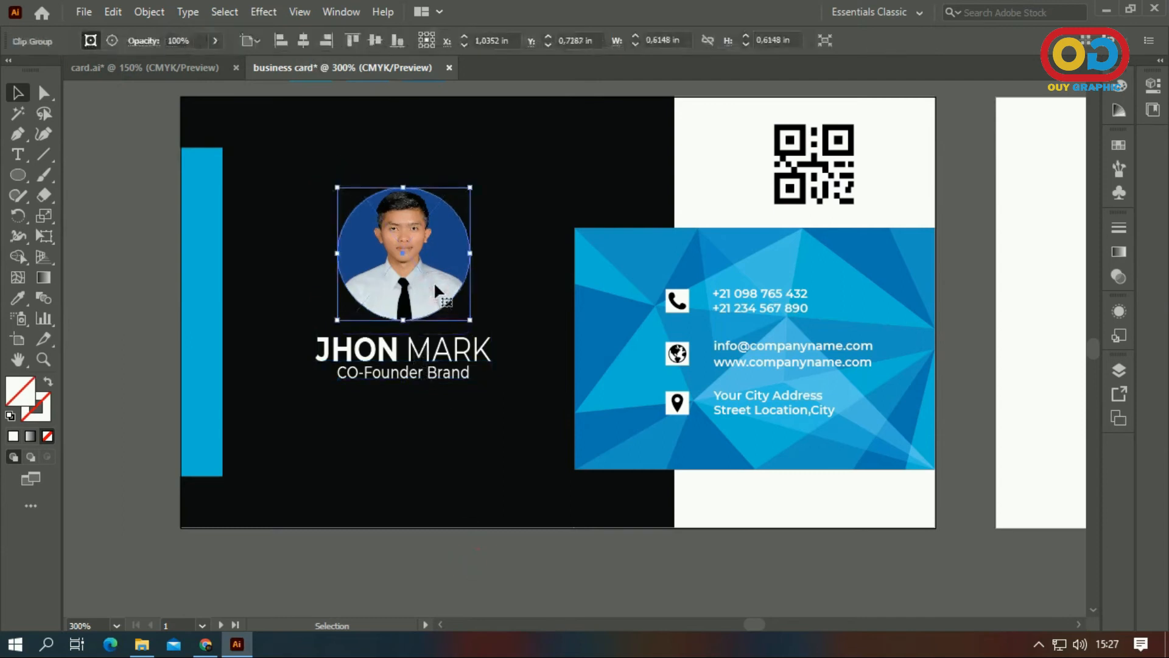
click(449, 519)
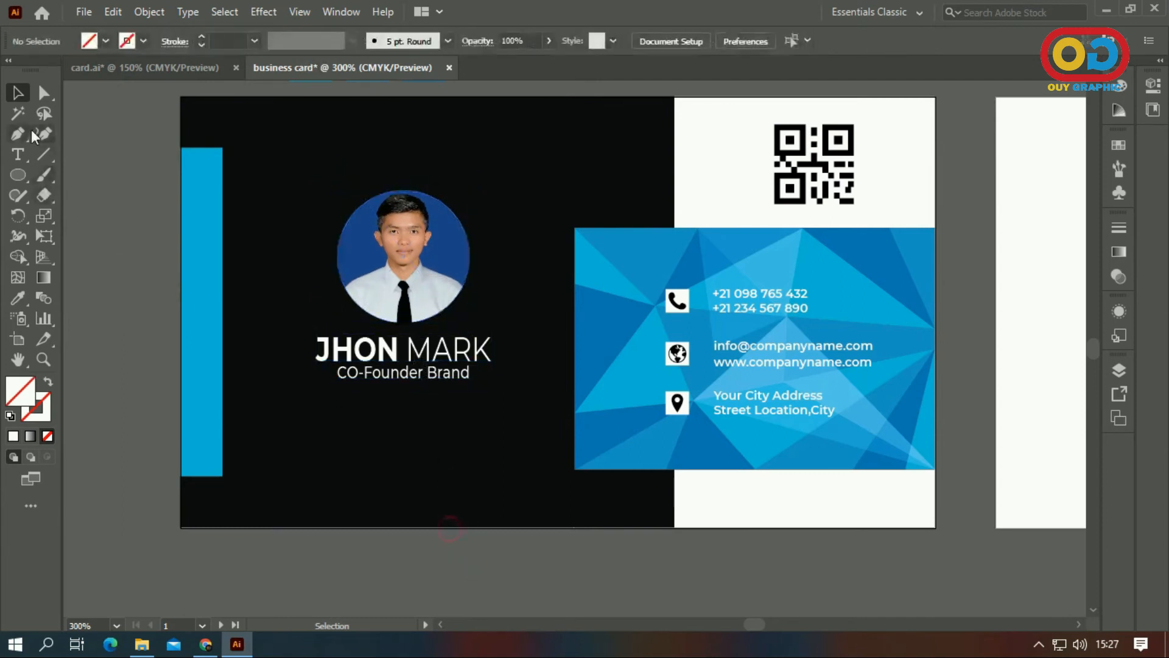
- Draw a thin horizontal rectangle as wide as the name just beneath the job title and fill it white
drag(24, 168, 60, 174)
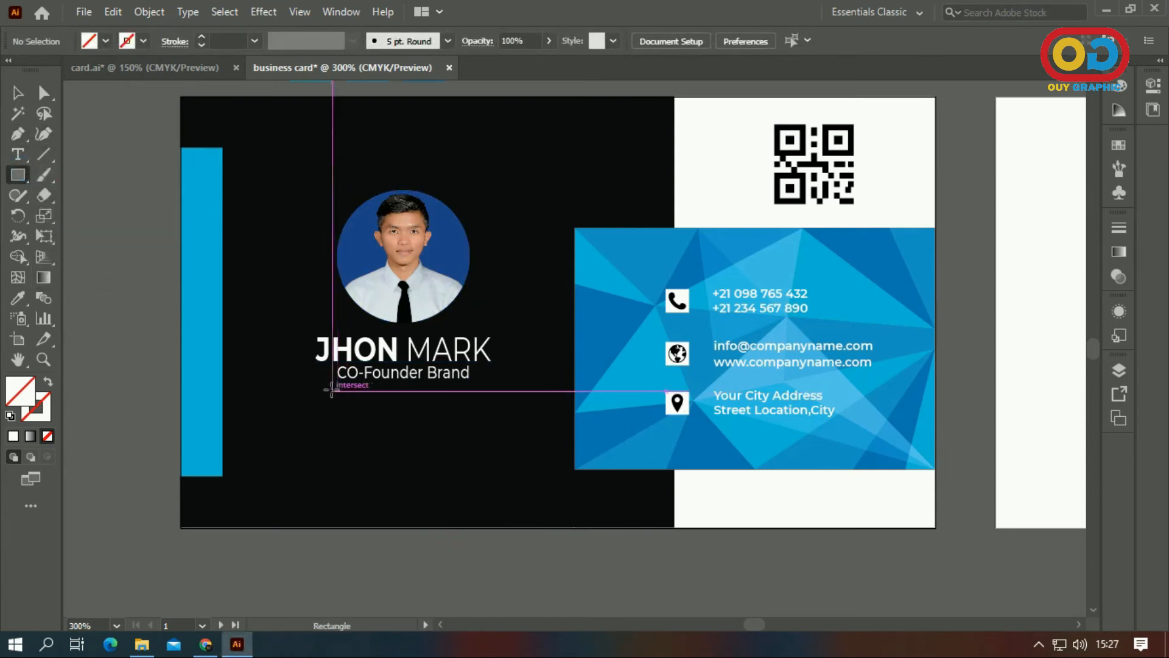
drag(318, 390, 493, 385)
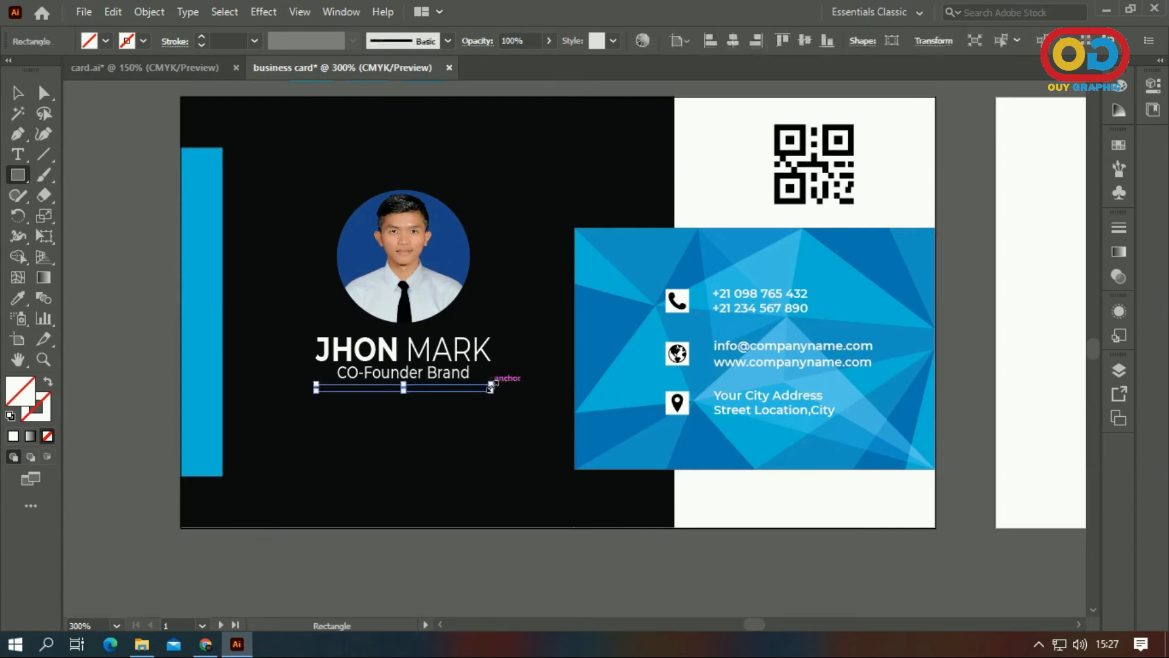
click(13, 436)
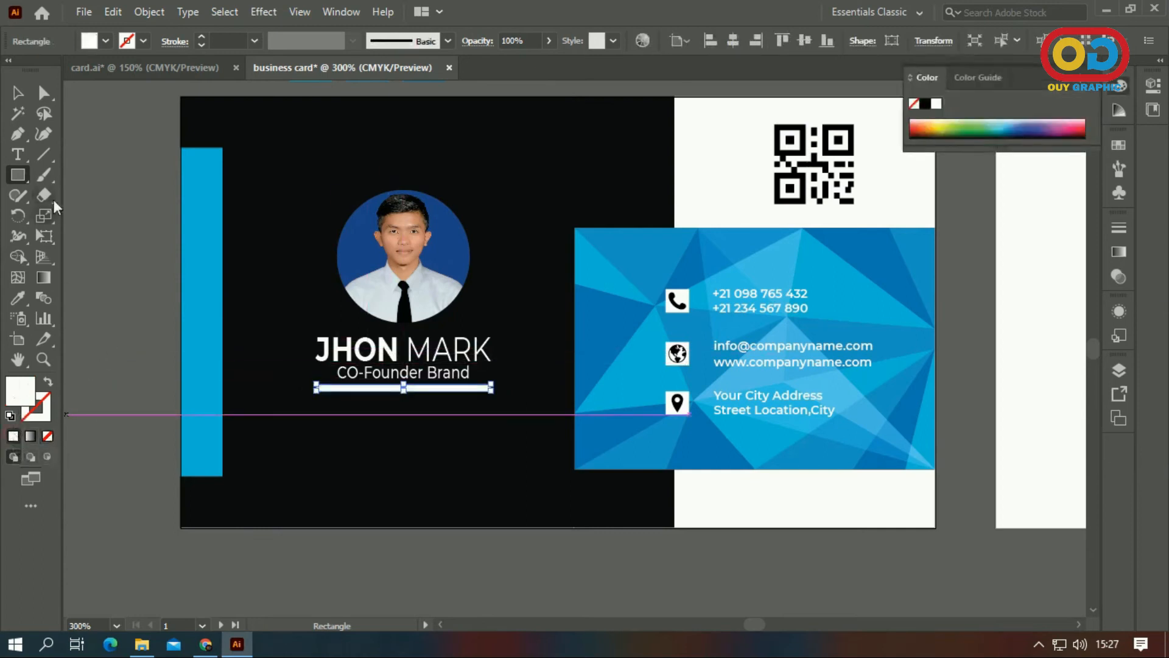
click(18, 92)
click(90, 171)
click(422, 388)
scroll(405, 405, up, 3)
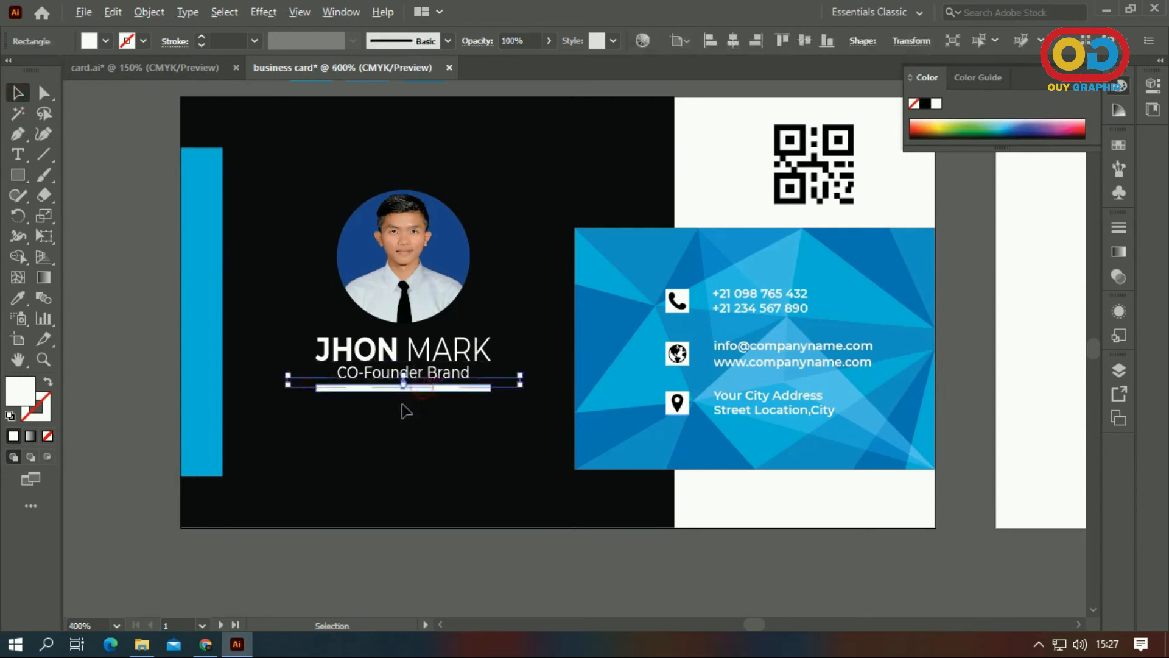
drag(396, 351, 396, 355)
click(446, 421)
- Copy the white bar, paste it in front in place, and shorten the copy to about a fifth of its length at the left end
click(577, 362)
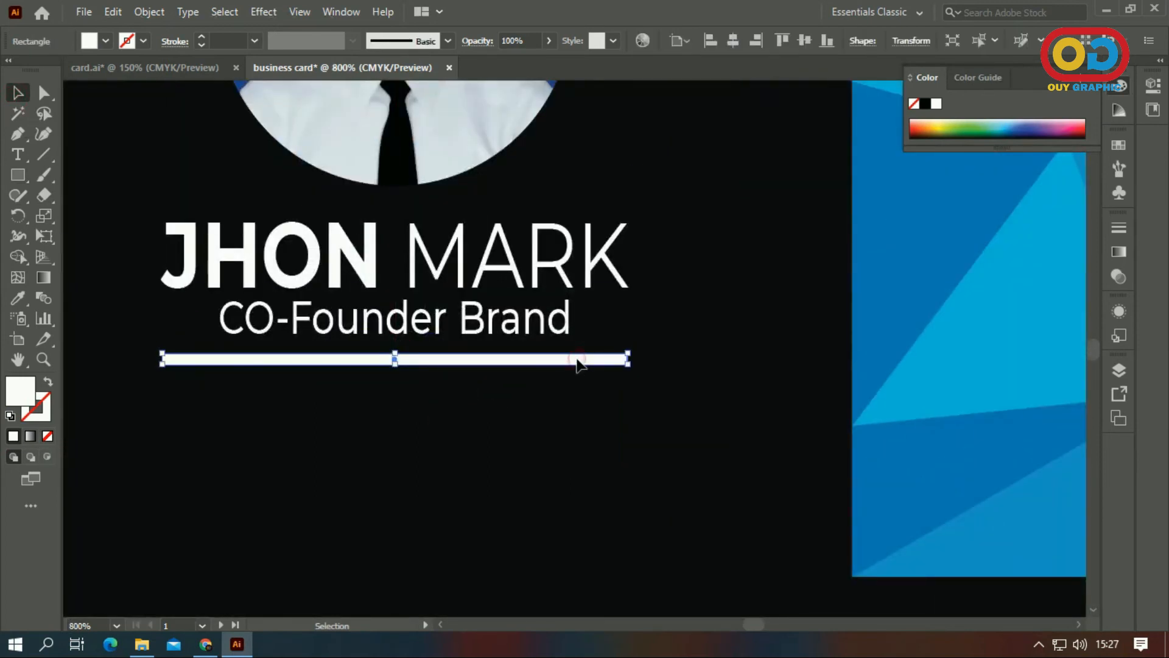
click(113, 12)
click(141, 93)
click(113, 11)
click(167, 129)
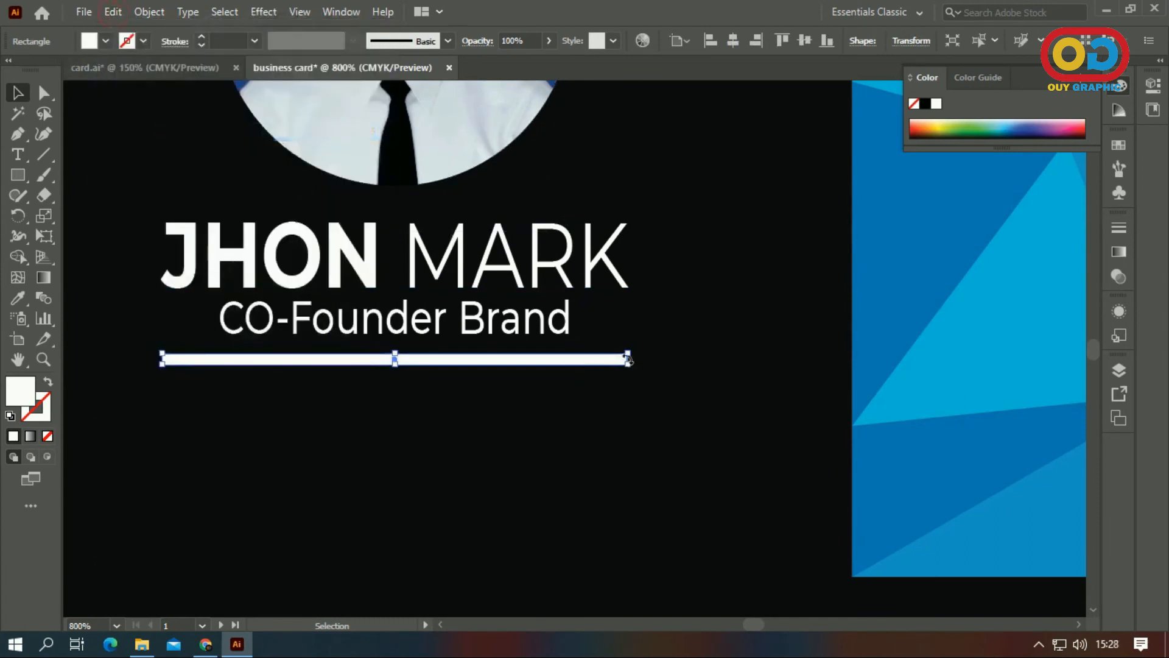
drag(628, 364, 261, 360)
scroll(261, 360, down, 2)
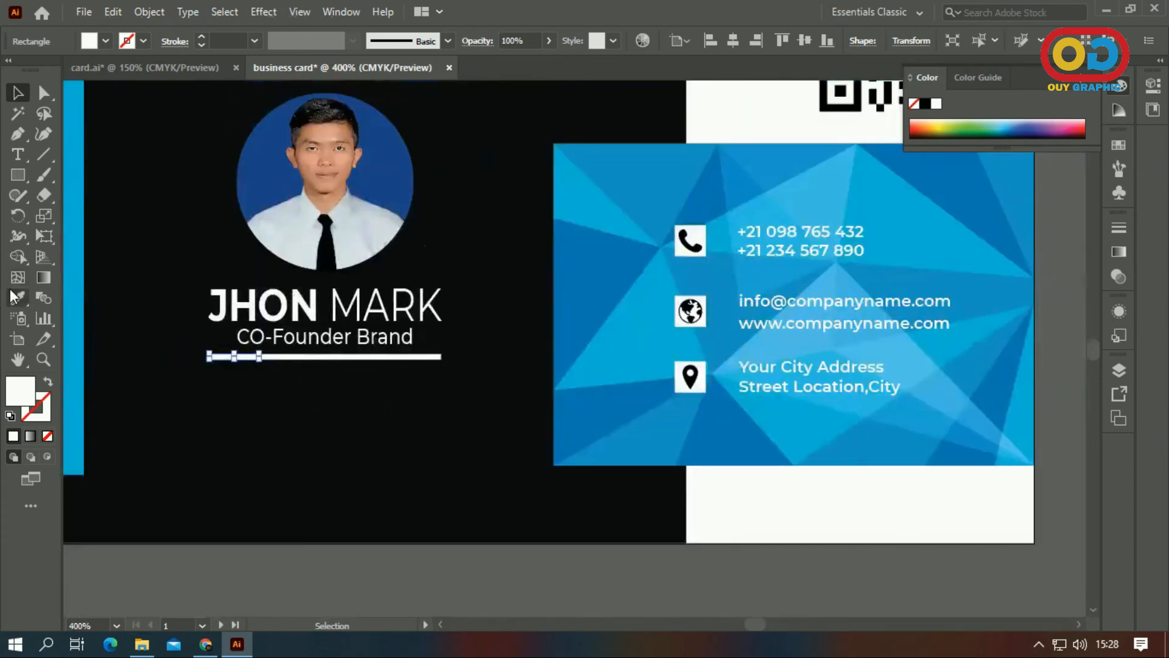
- Fill the short bar segment with the light blue sampled from the card's vertical strip
click(18, 298)
click(74, 263)
click(18, 93)
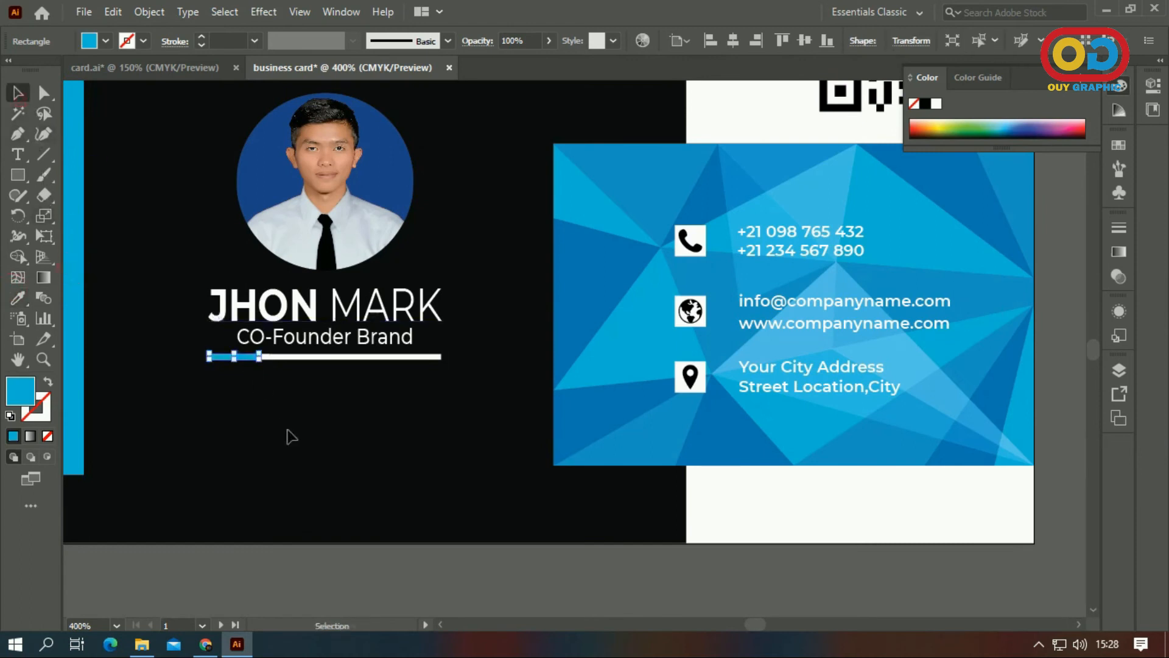
click(319, 481)
scroll(322, 477, down, 1)
drag(298, 456, 407, 507)
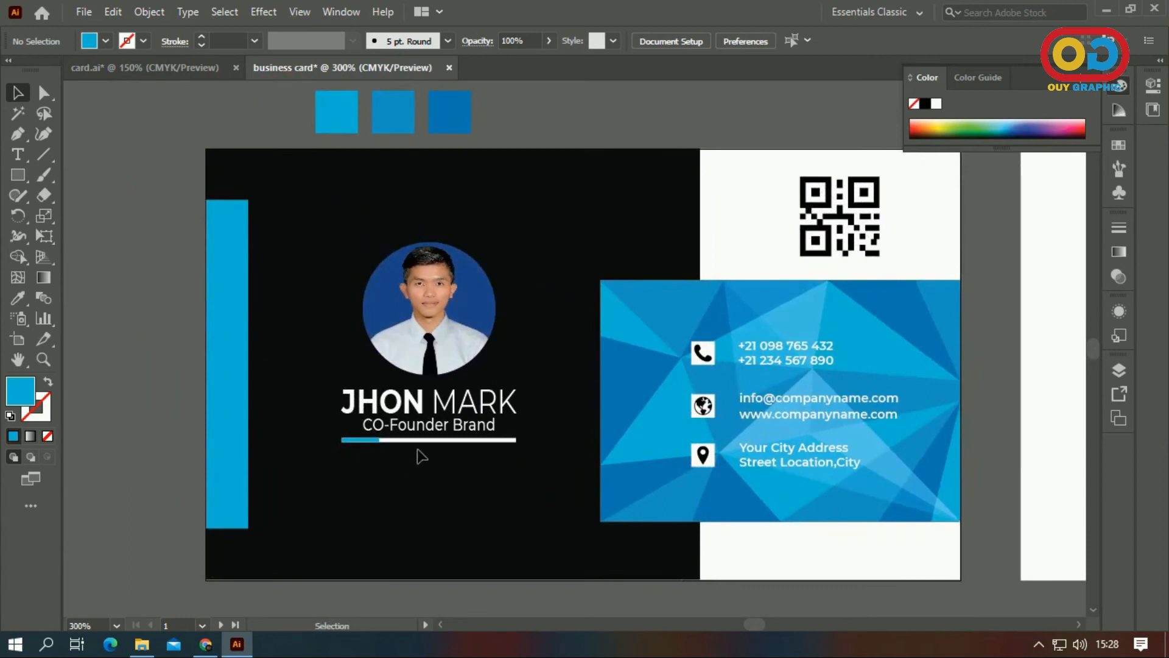
- Recolor the bold first name with the light blue sampled from the vertical strip
key(t)
drag(421, 399, 332, 397)
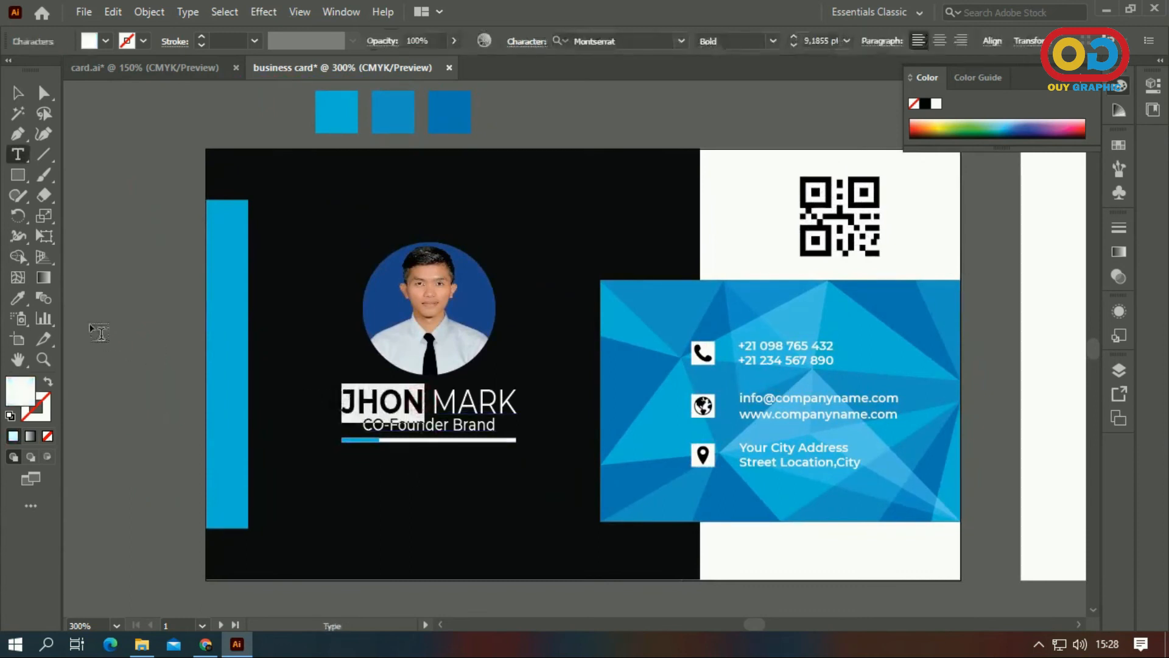
click(20, 298)
click(229, 330)
ctrl+click(119, 220)
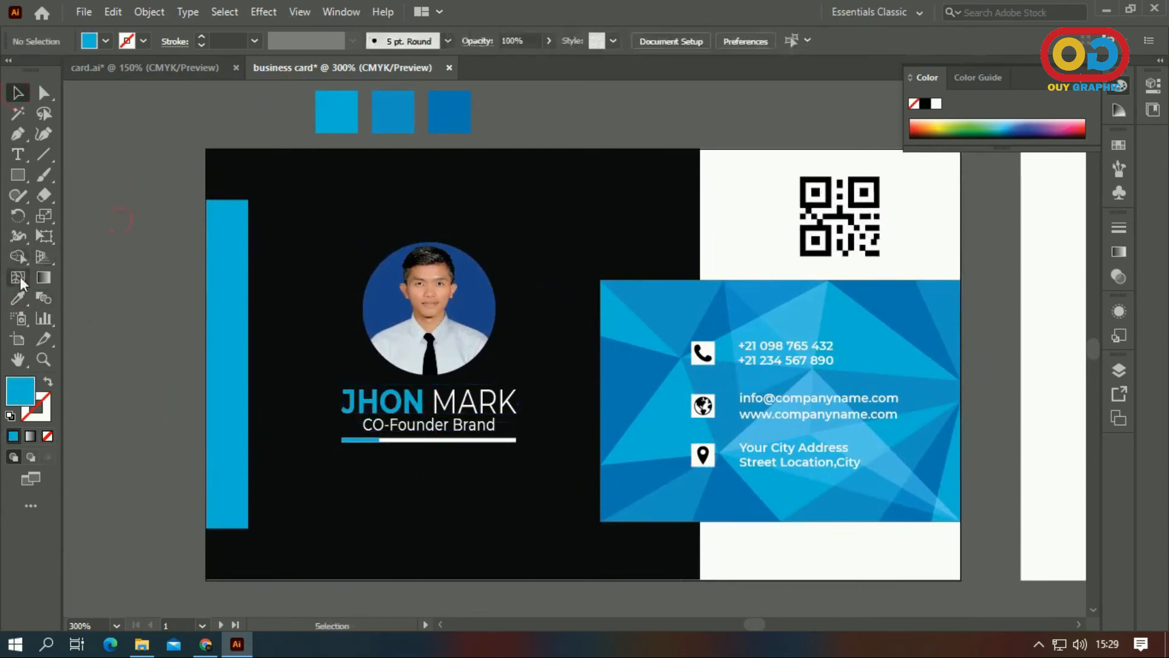
- Recolor the last name to the same light blue as the vertical strip
click(18, 154)
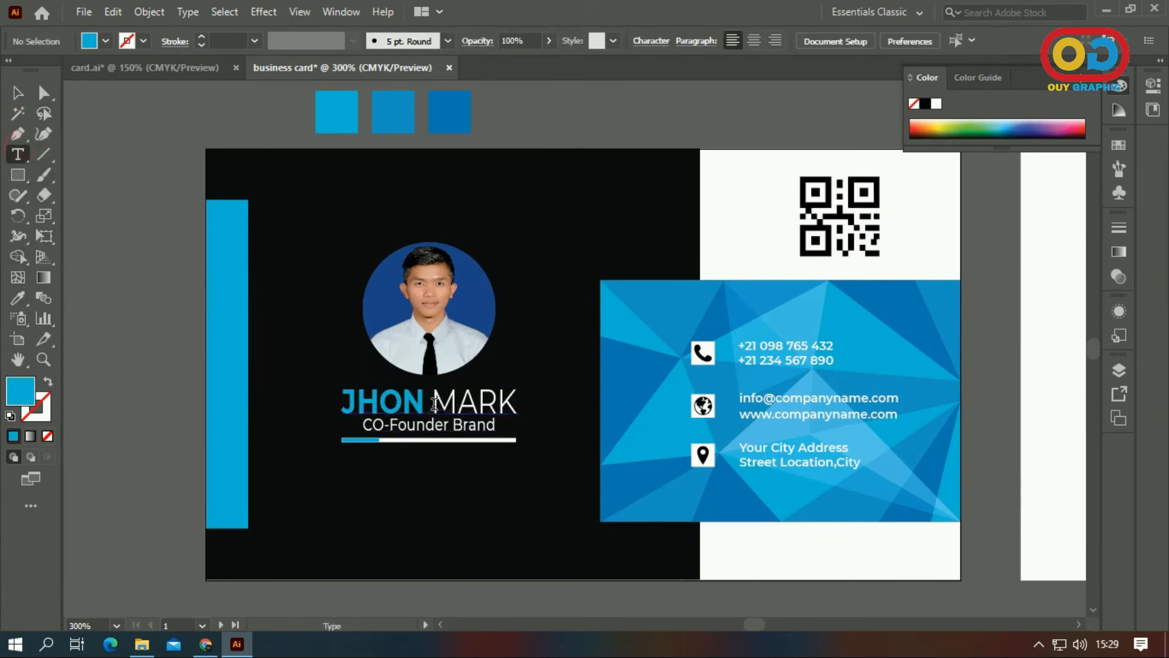
drag(435, 403, 521, 404)
click(18, 297)
click(229, 262)
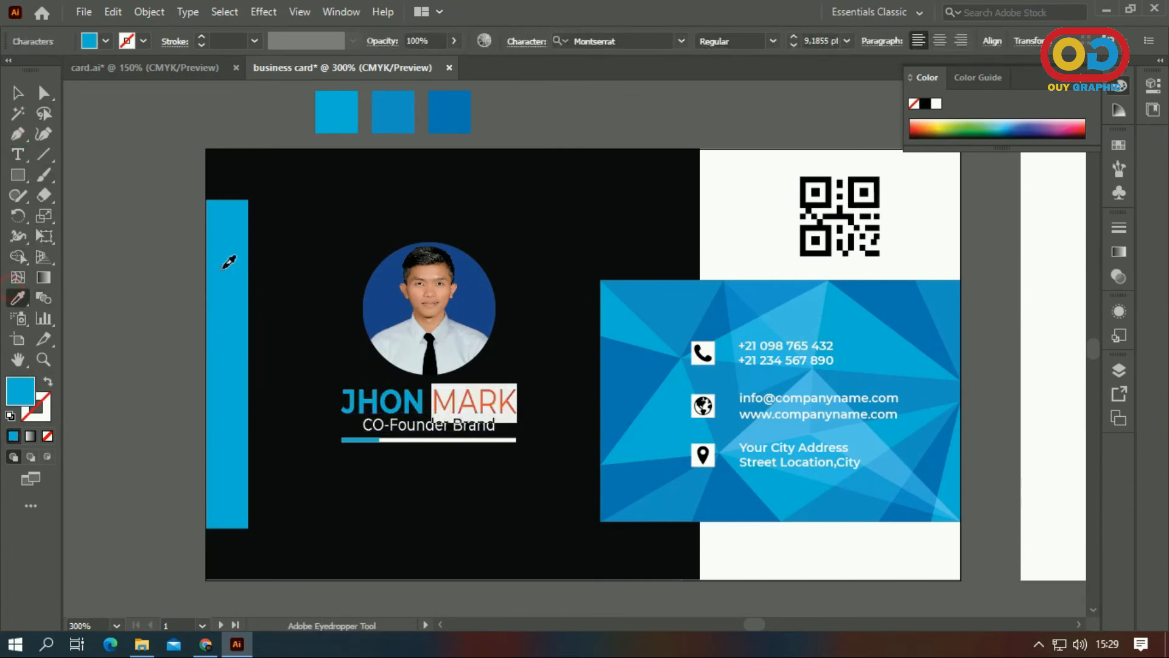
click(18, 93)
click(122, 190)
- Align the portrait, name, job title and bars on their horizontal centers and group them
drag(332, 232, 541, 476)
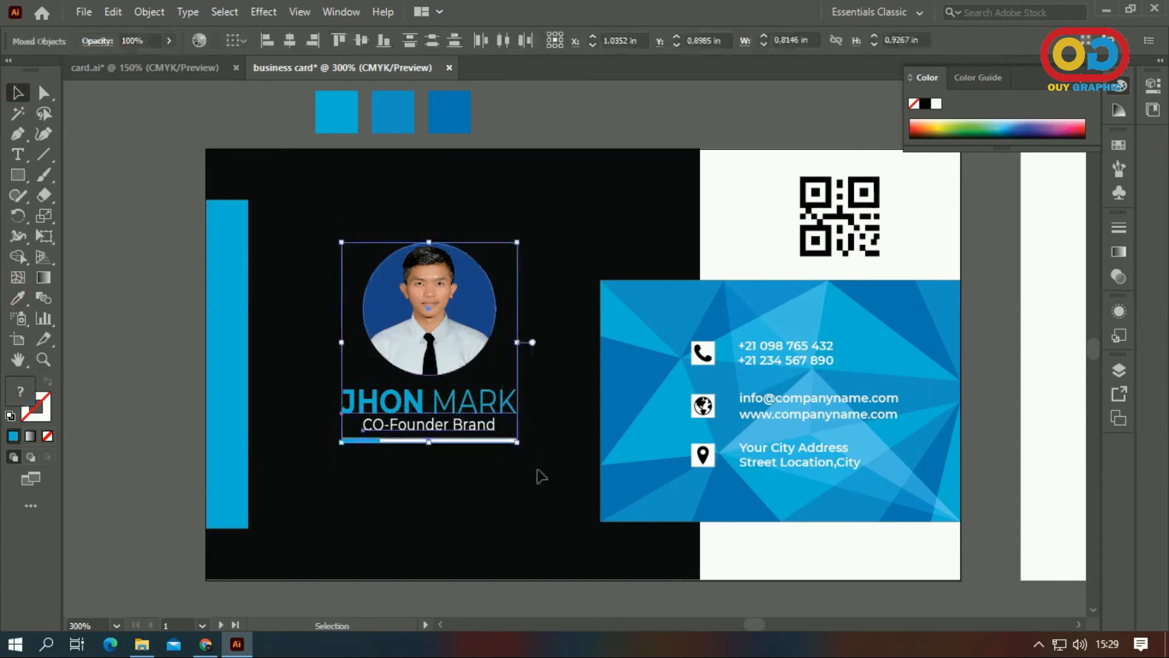
click(290, 40)
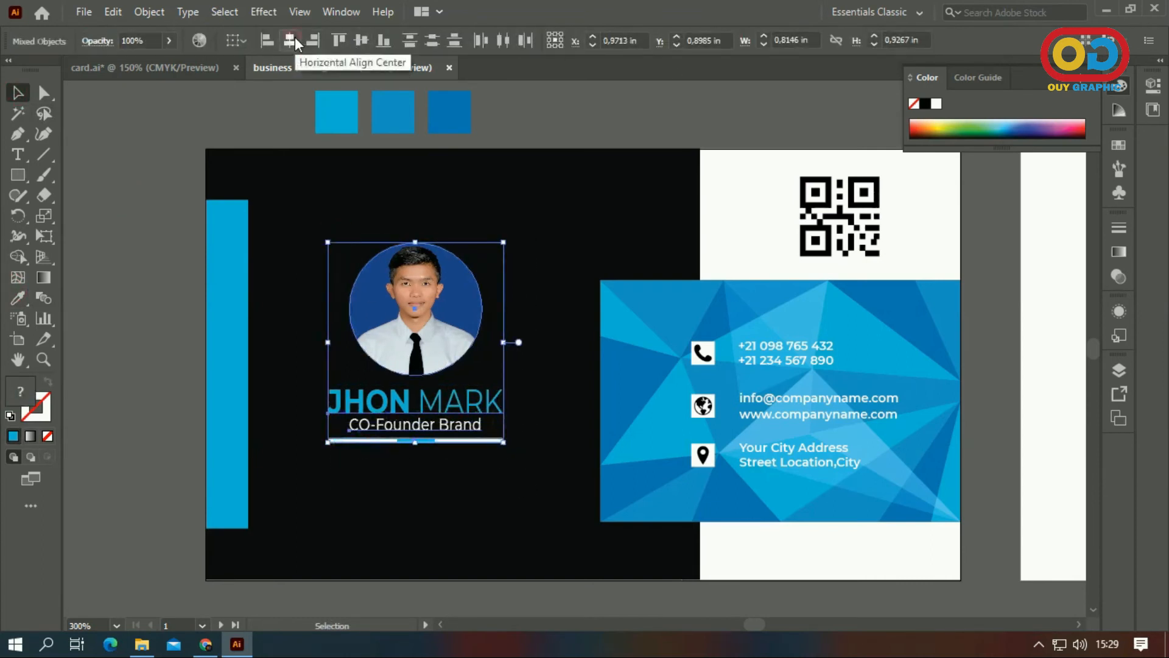
right_click(447, 305)
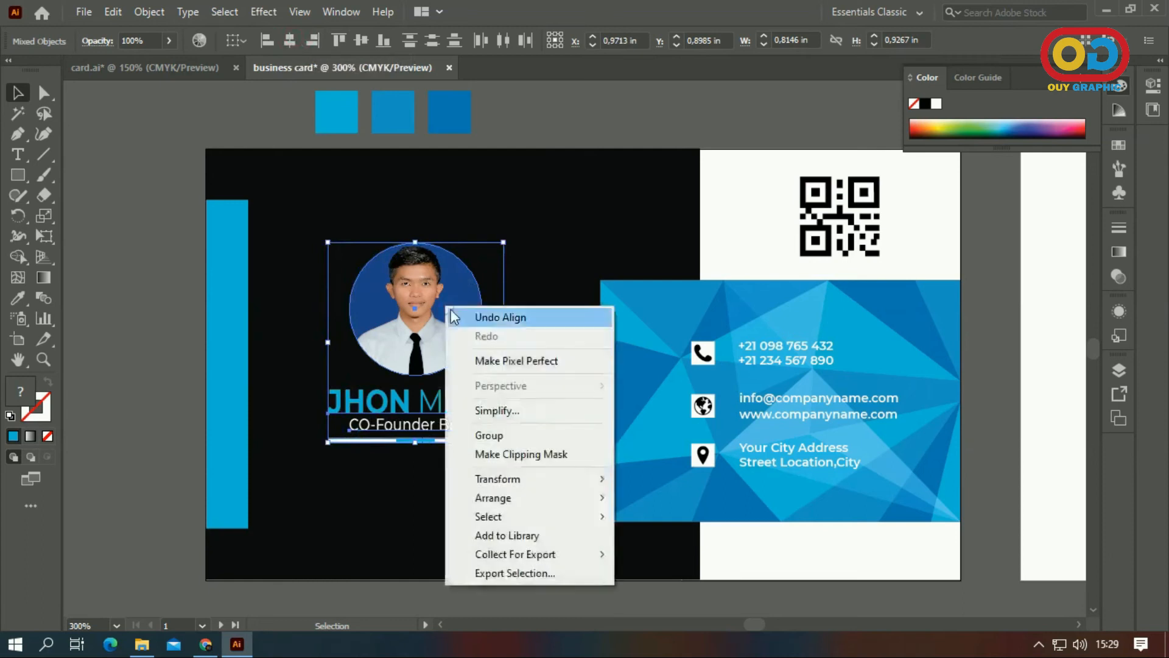
click(493, 439)
- Center the portrait group vertically on the card and scale it up proportionally to about 0.97 in wide
click(527, 367)
click(457, 314)
click(324, 44)
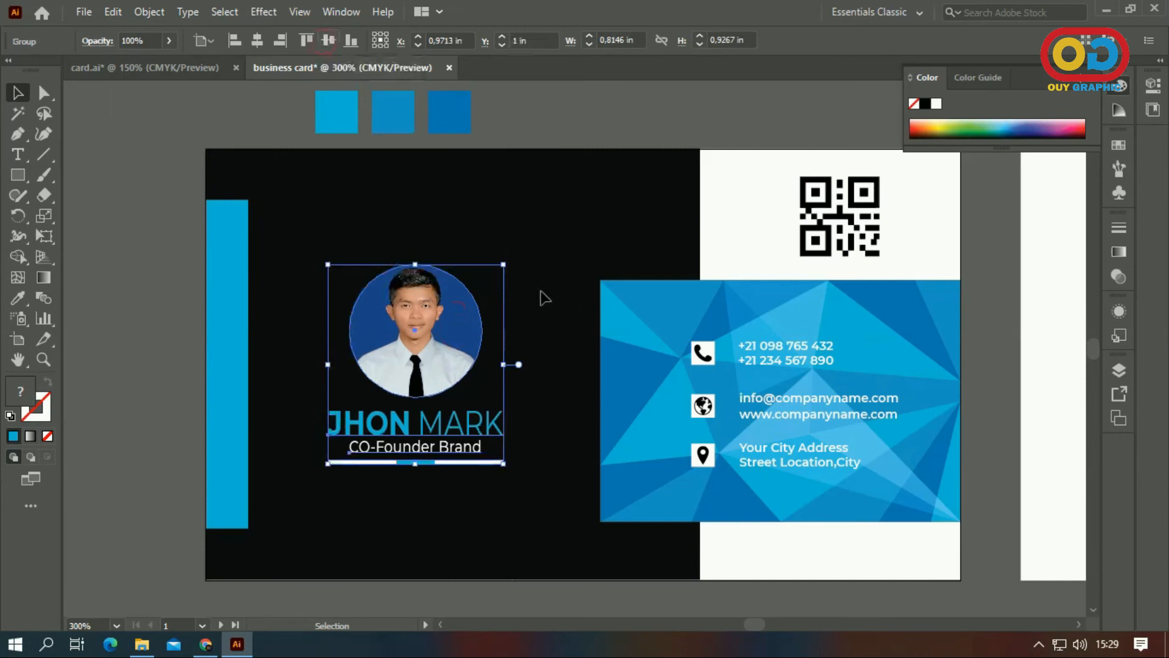
click(557, 275)
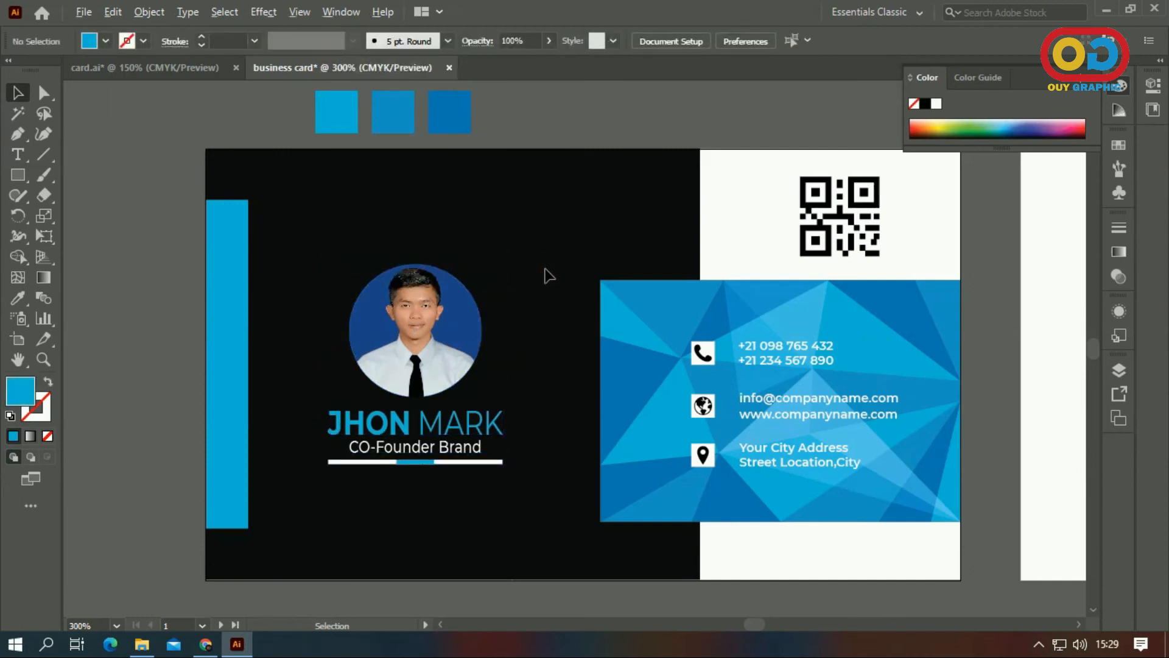
click(486, 284)
drag(505, 265, 522, 246)
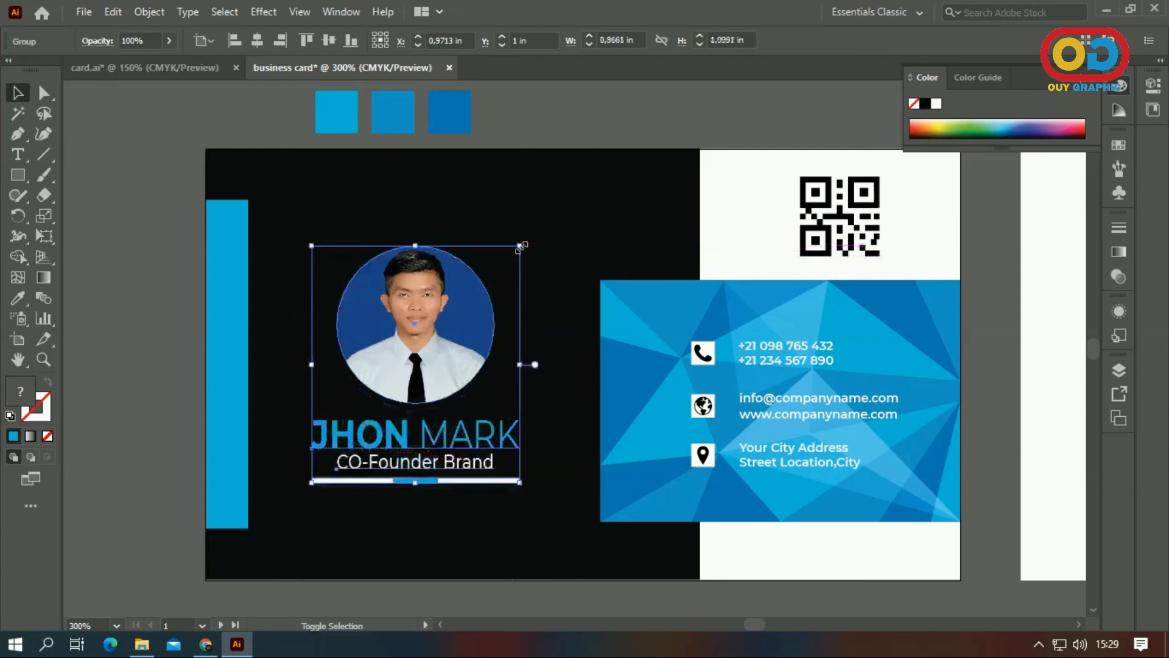
click(558, 247)
- Group all artwork on the first card, leaving the color swatches outside, and select the finished group
scroll(556, 248, down, 1)
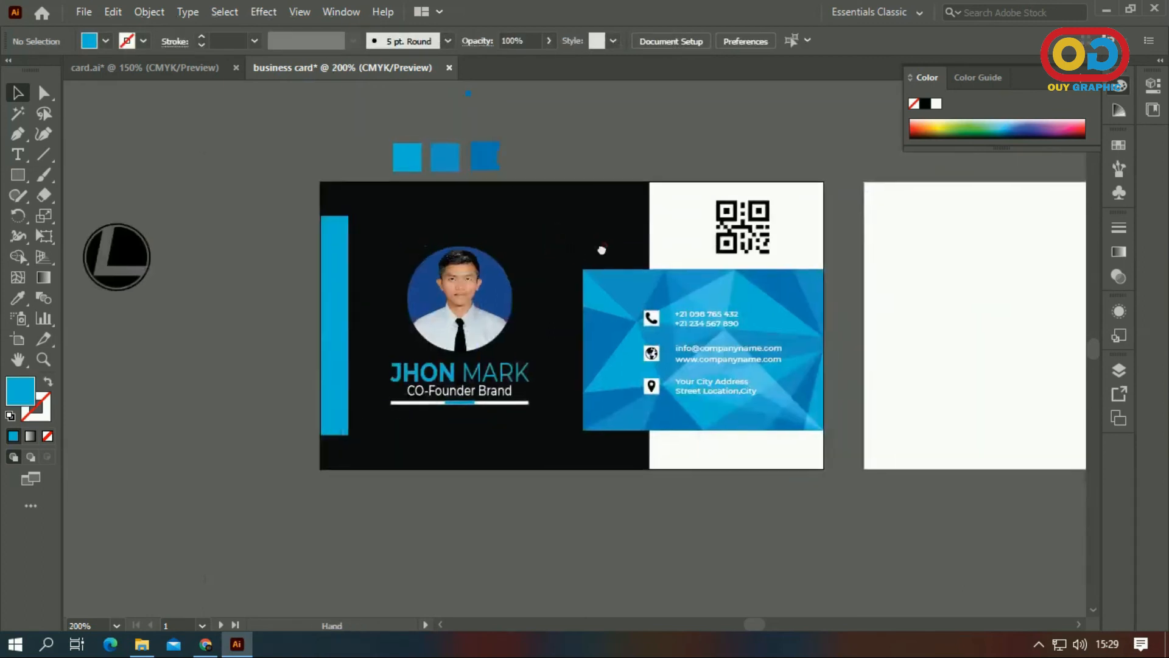
drag(601, 251, 514, 274)
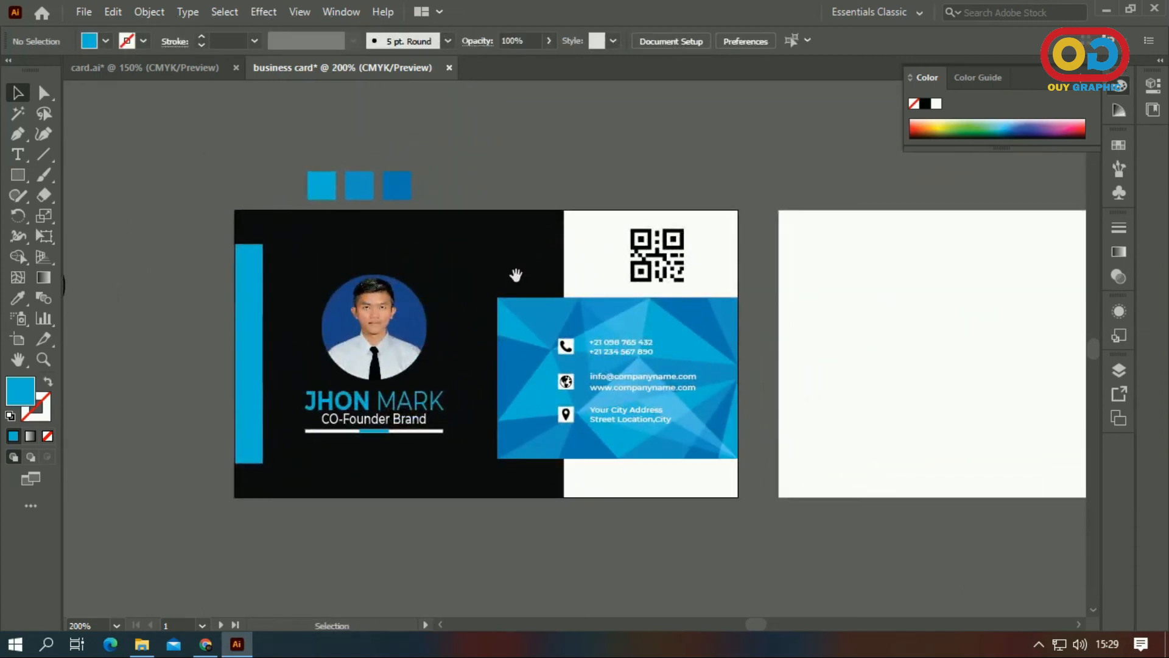
scroll(515, 275, down, 1)
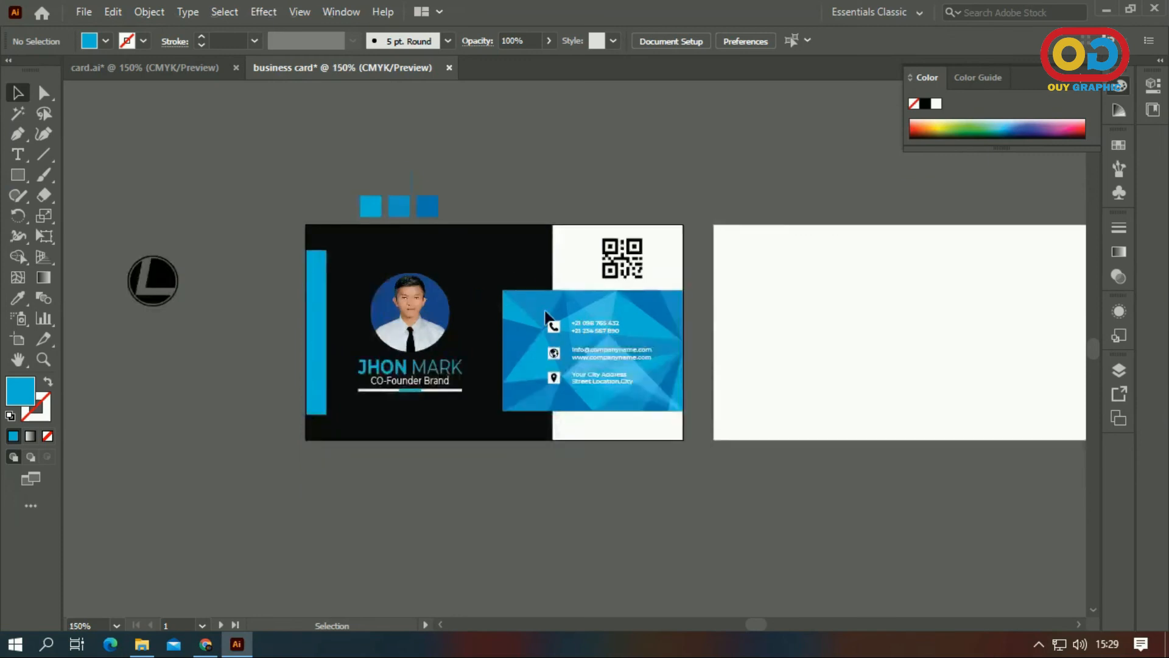
drag(547, 316, 467, 308)
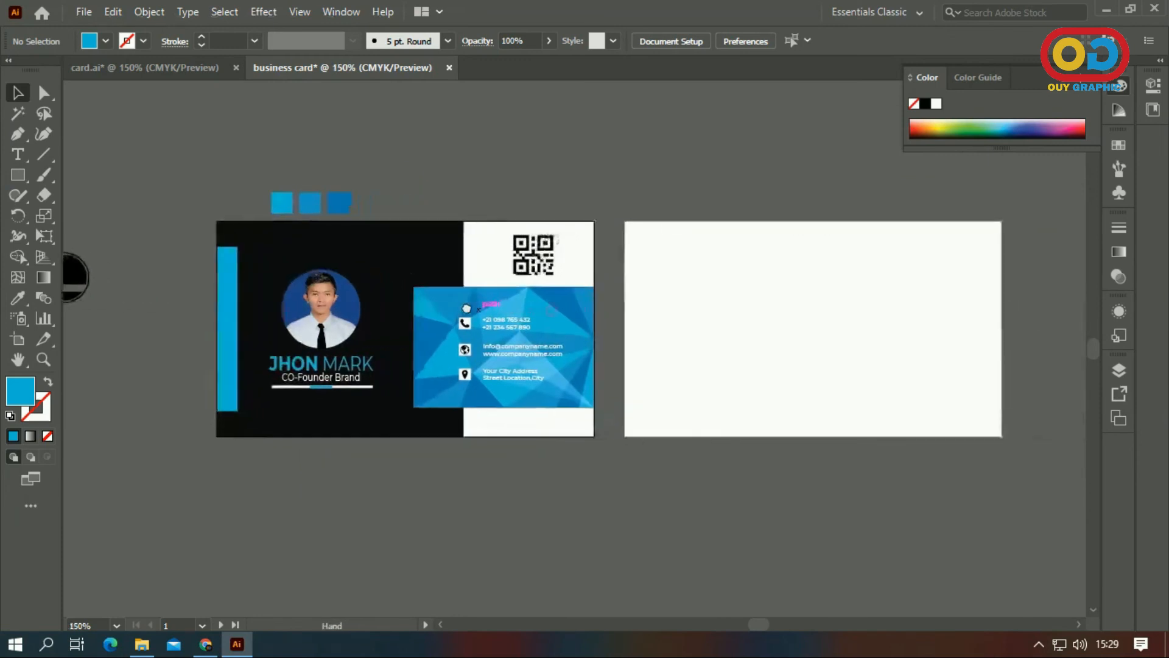
click(1122, 369)
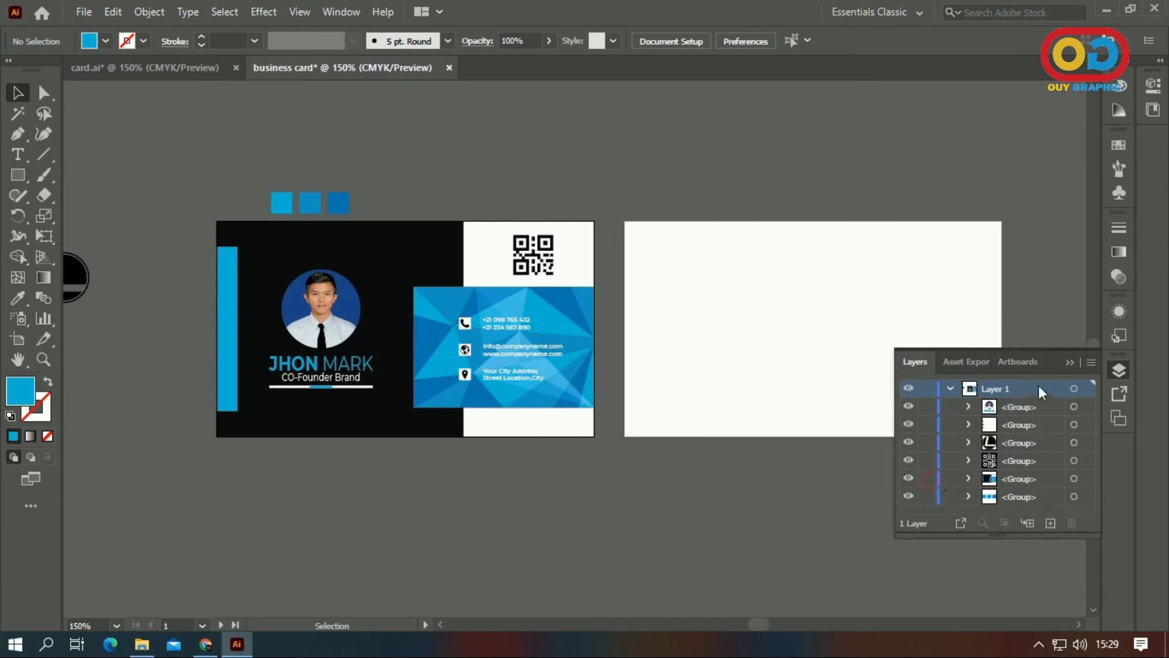
click(1119, 369)
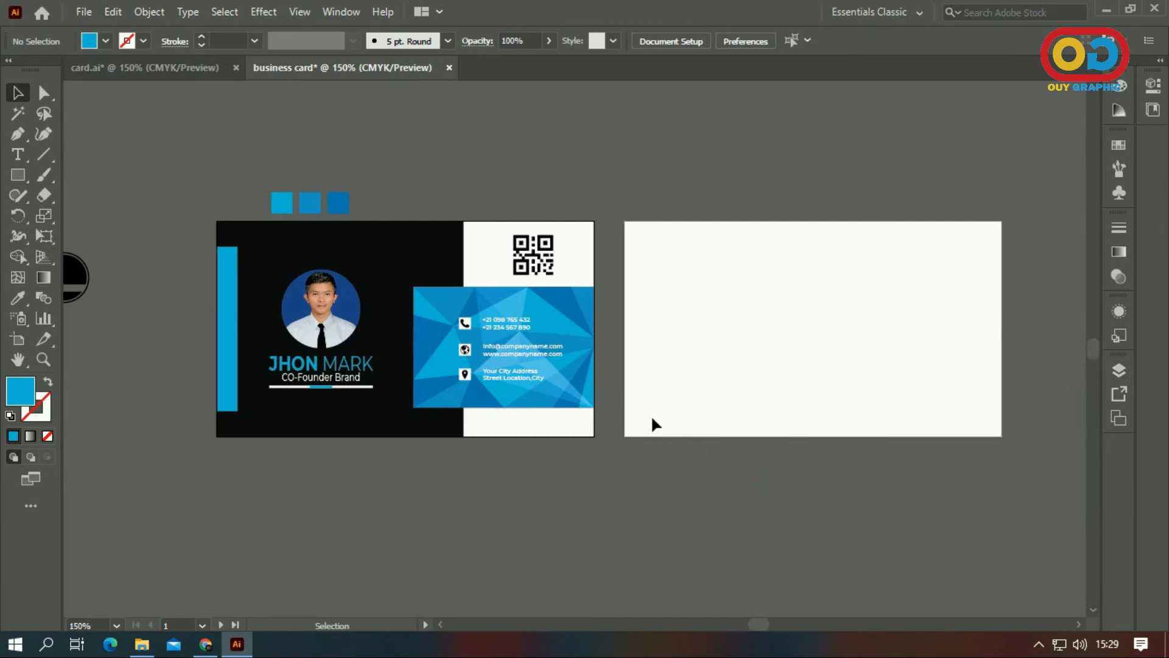
drag(182, 218, 608, 473)
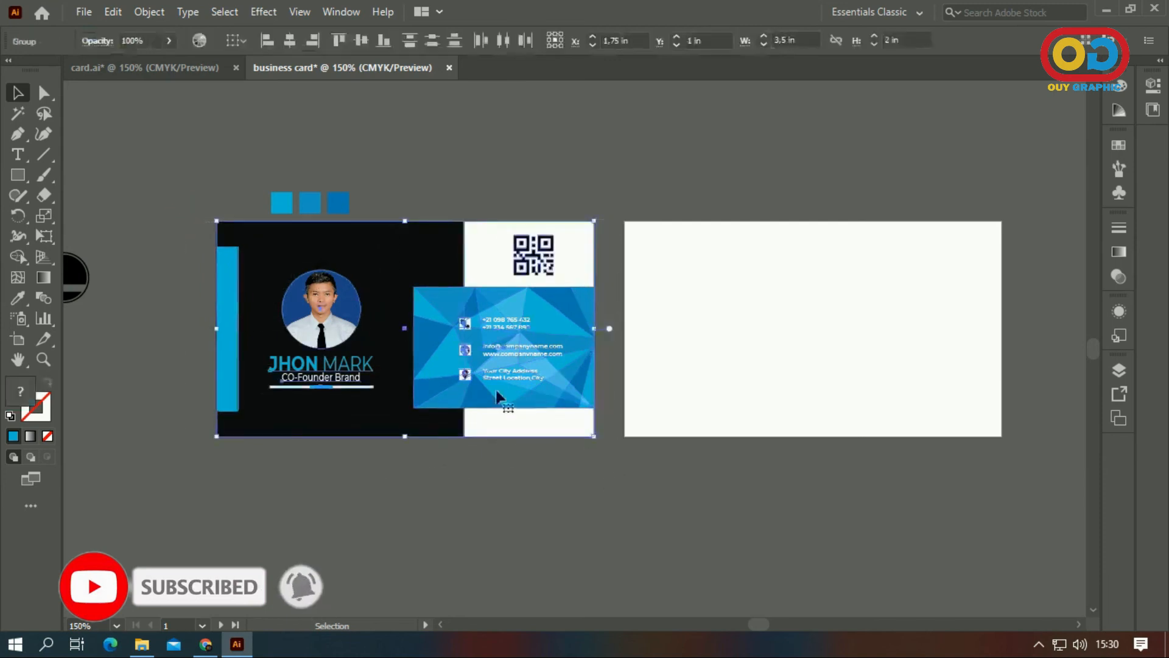
right_click(417, 337)
click(481, 462)
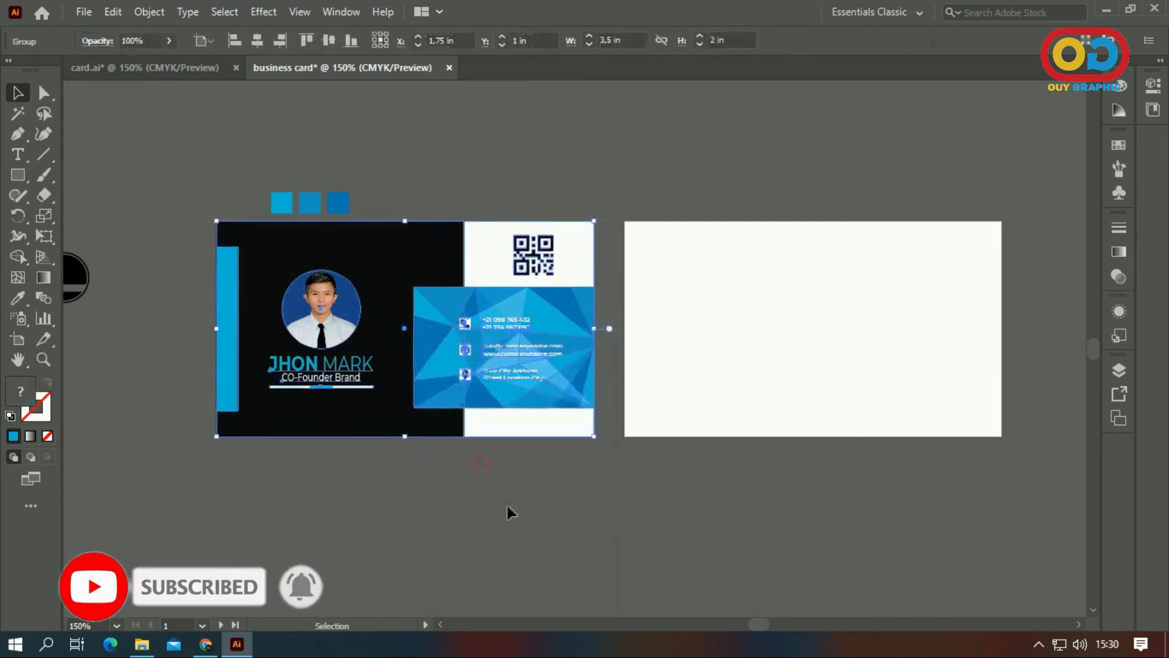
click(510, 507)
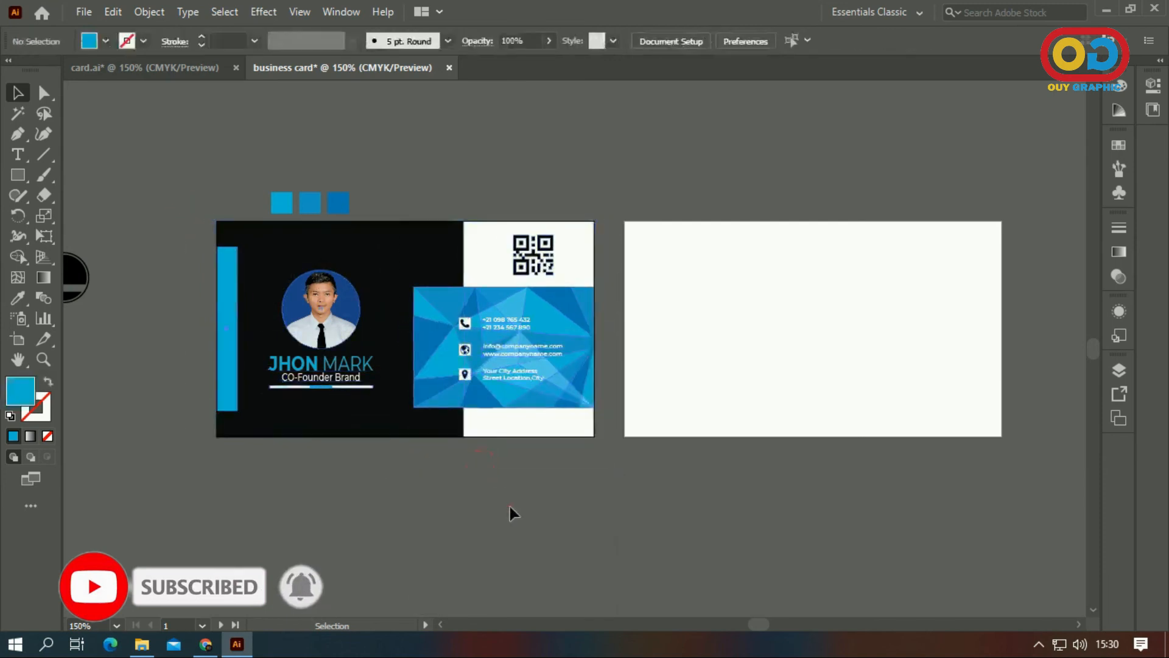
click(399, 261)
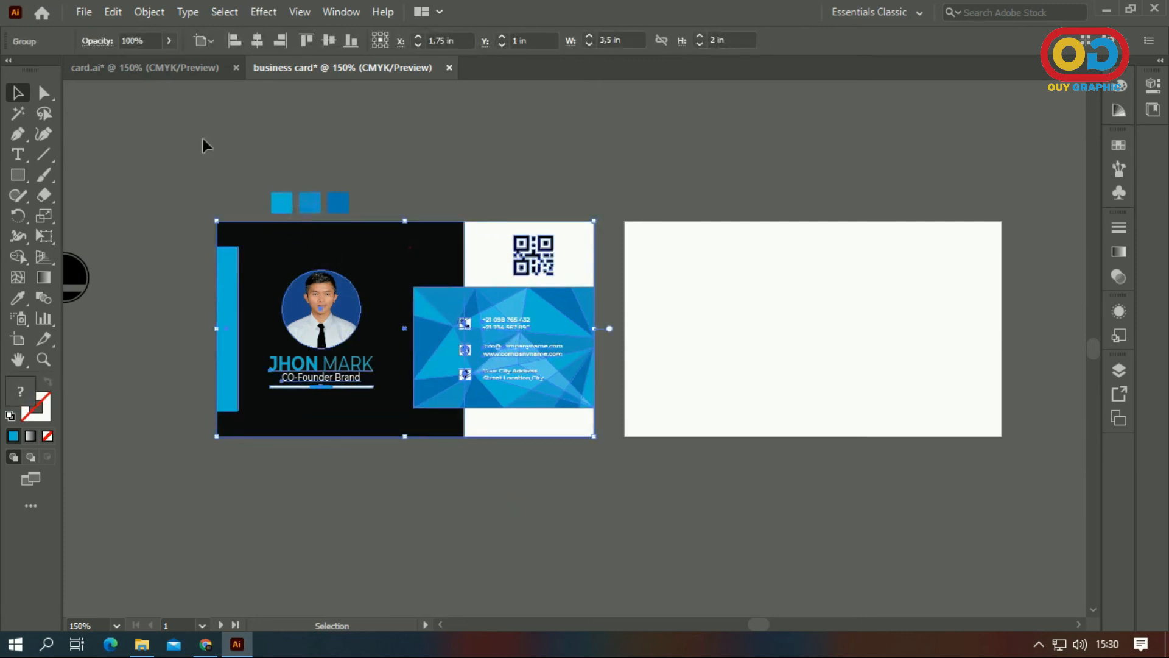
- Copy the grouped front design, paste it in front, and move the duplicate onto the blank second artboard
click(118, 11)
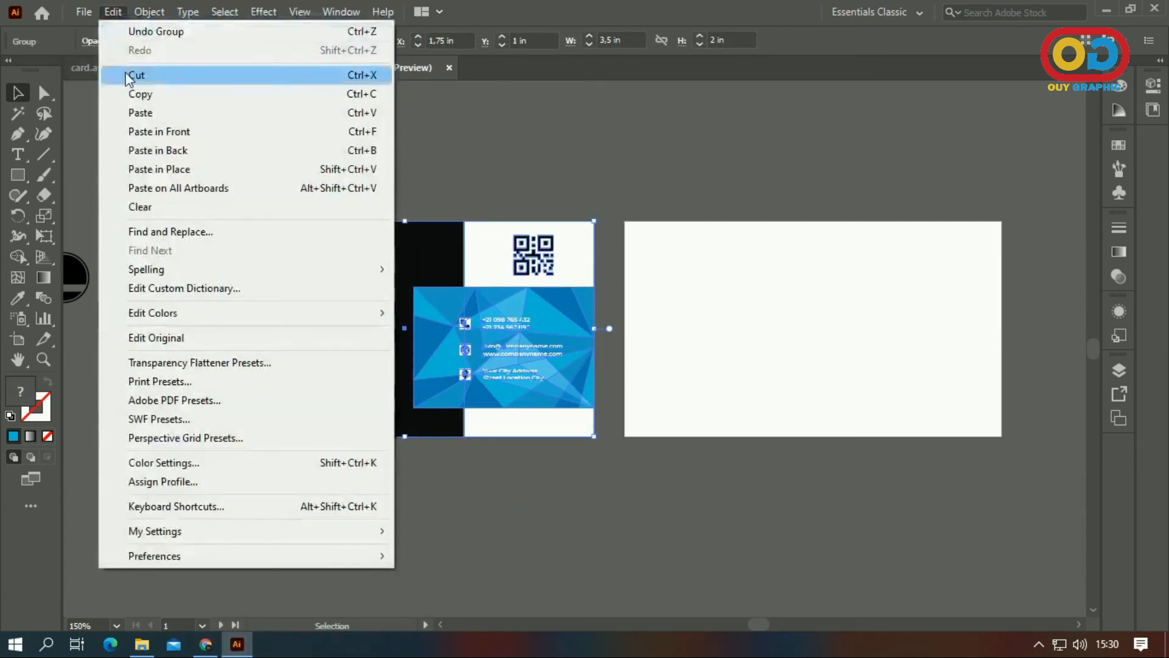
click(134, 95)
click(113, 11)
click(164, 132)
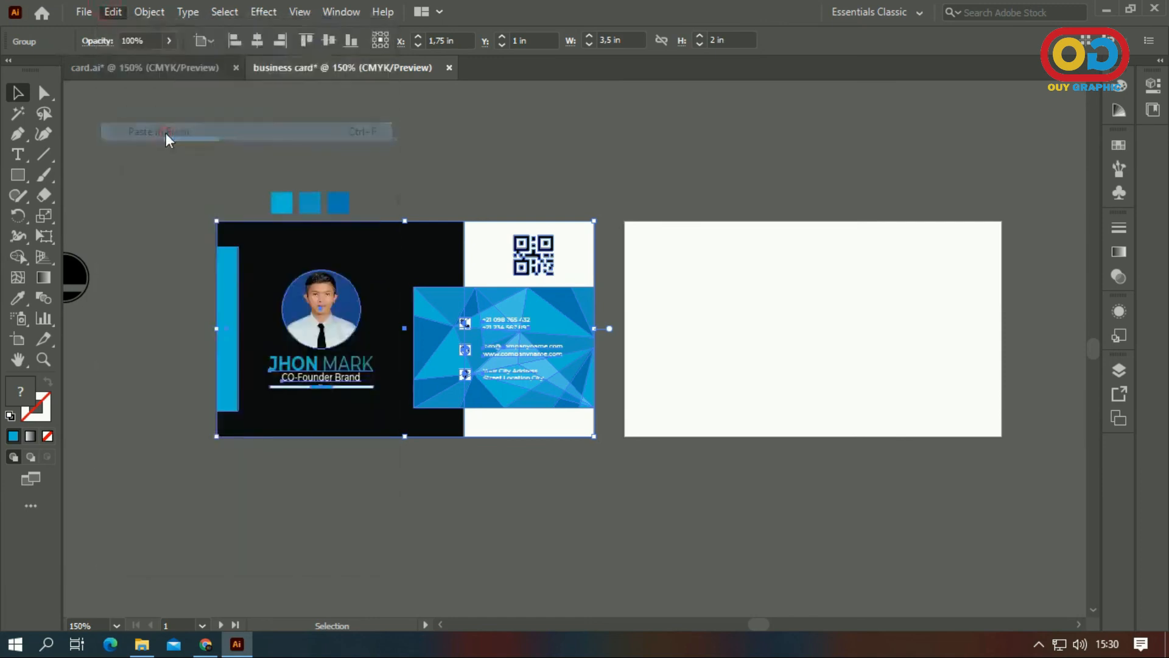
drag(411, 336, 822, 343)
click(907, 507)
drag(927, 503, 807, 508)
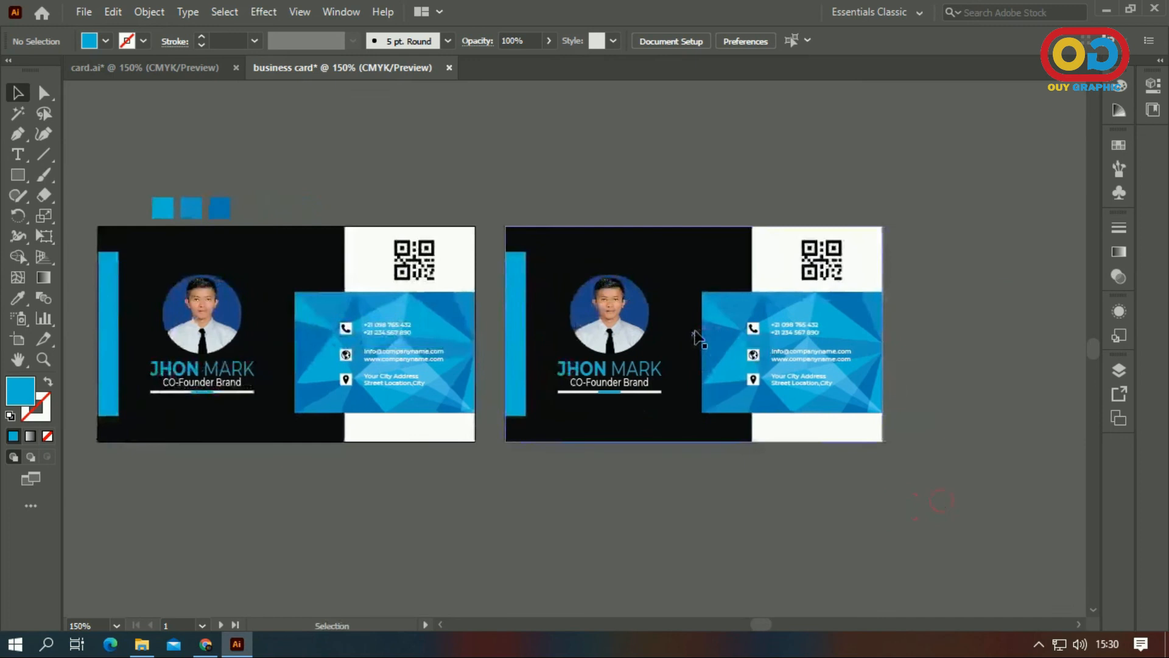
- Reflect the duplicated card design on the second artboard across the vertical axis
click(696, 331)
right_click(696, 335)
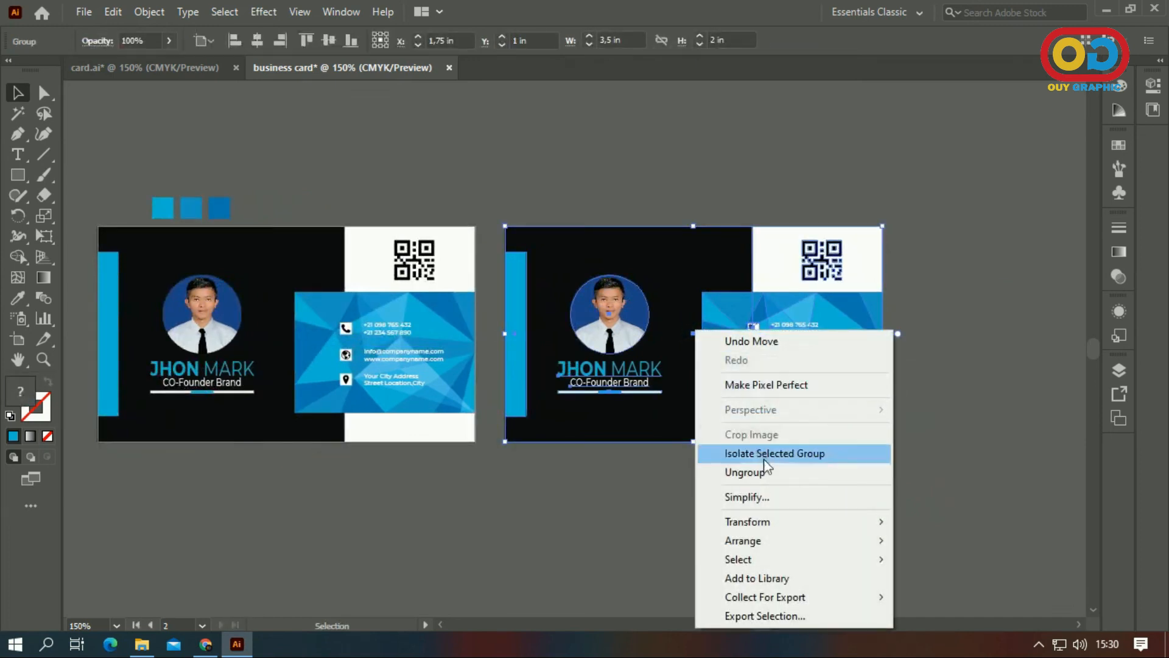
mouse_move(774, 517)
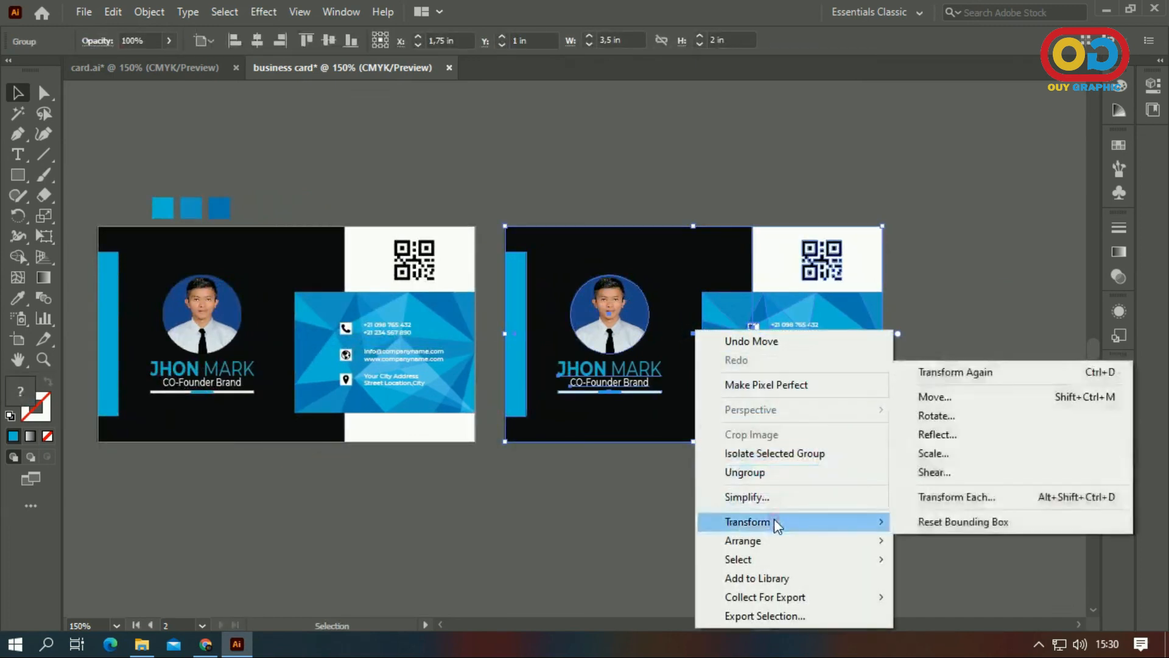
click(953, 437)
drag(790, 229, 844, 232)
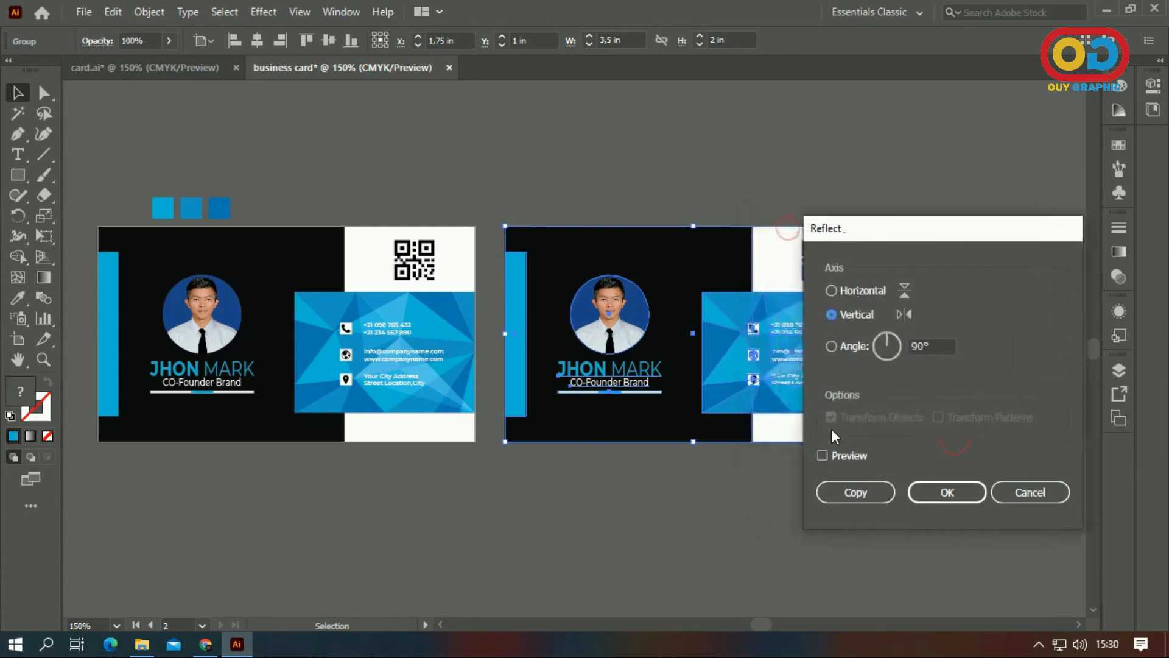
click(822, 456)
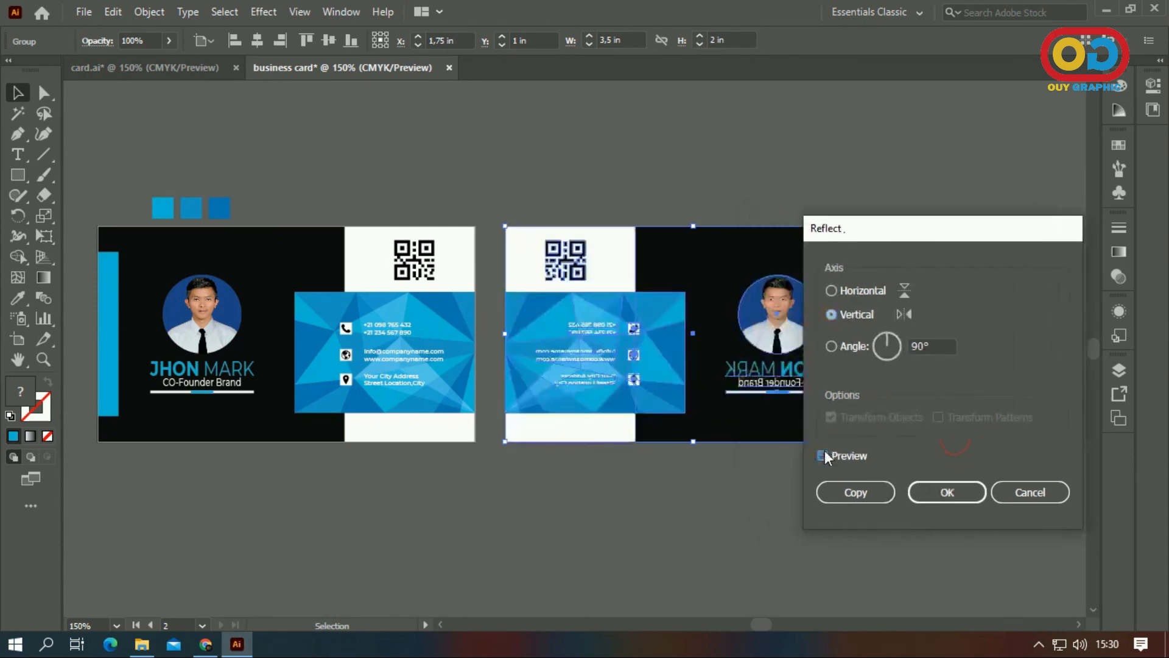
click(937, 491)
click(766, 521)
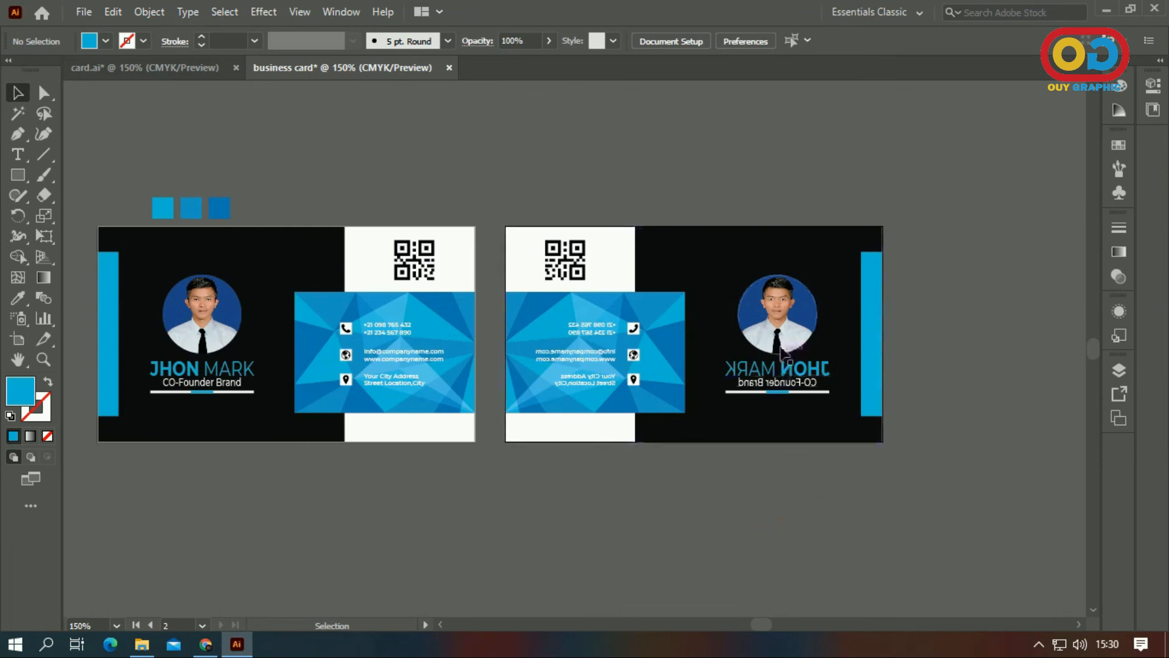
- Ungroup the mirrored card design on the second artboard
click(791, 305)
right_click(792, 308)
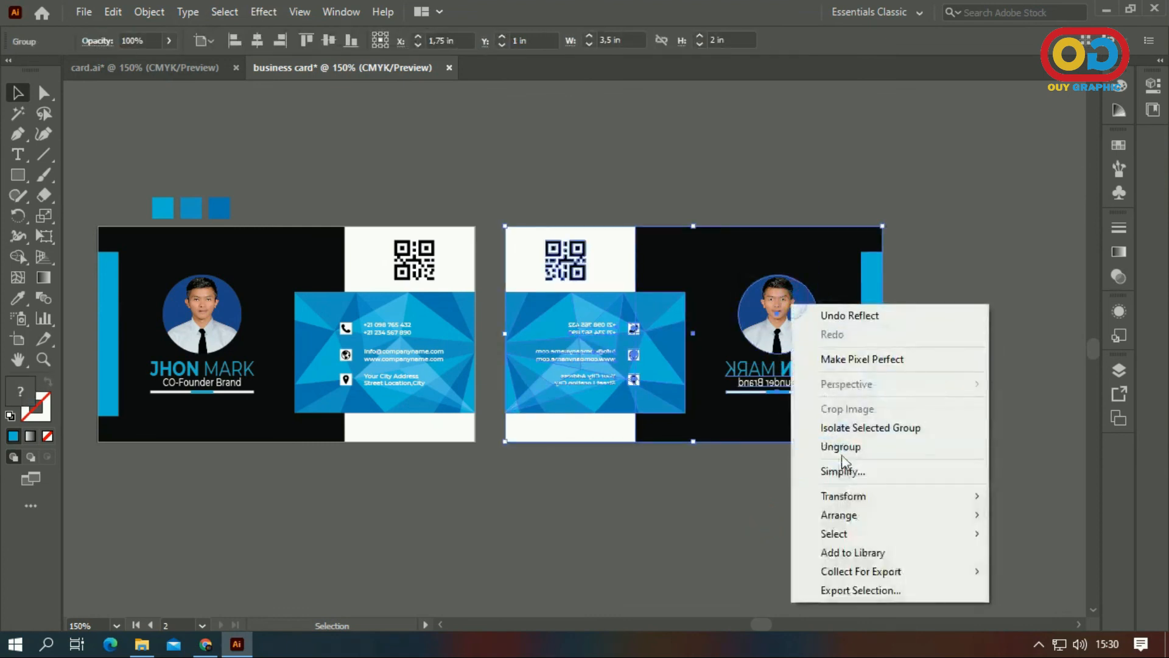
click(841, 449)
click(838, 458)
- Delete the mirrored portrait group, QR code and contact details from the second card
click(792, 329)
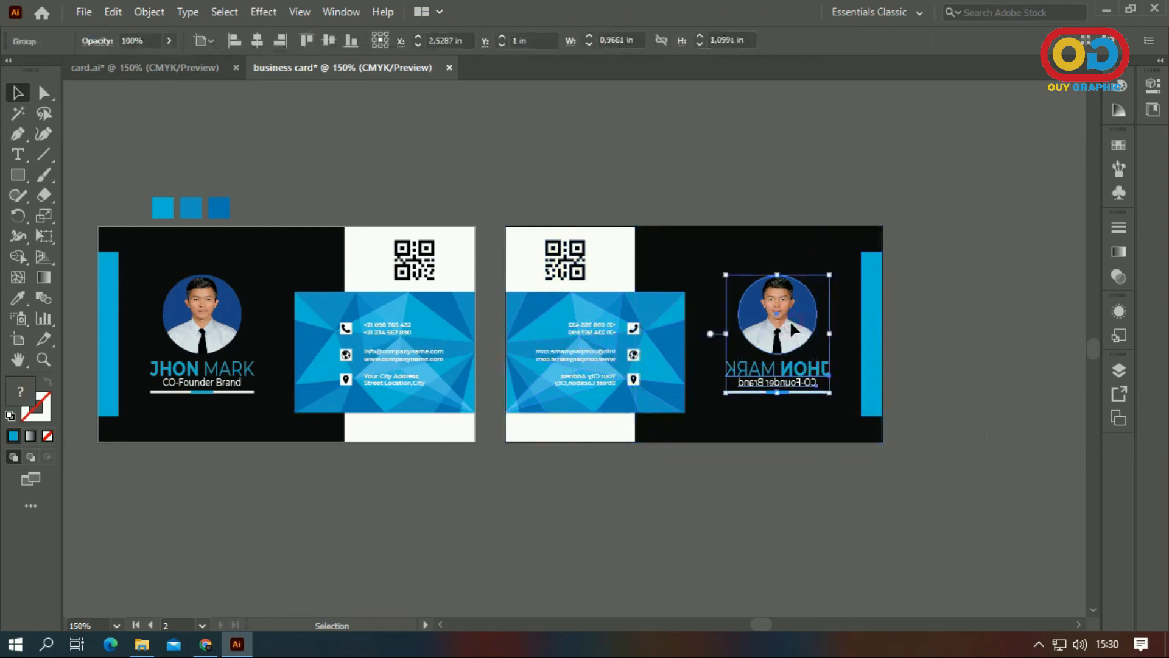
key(Delete)
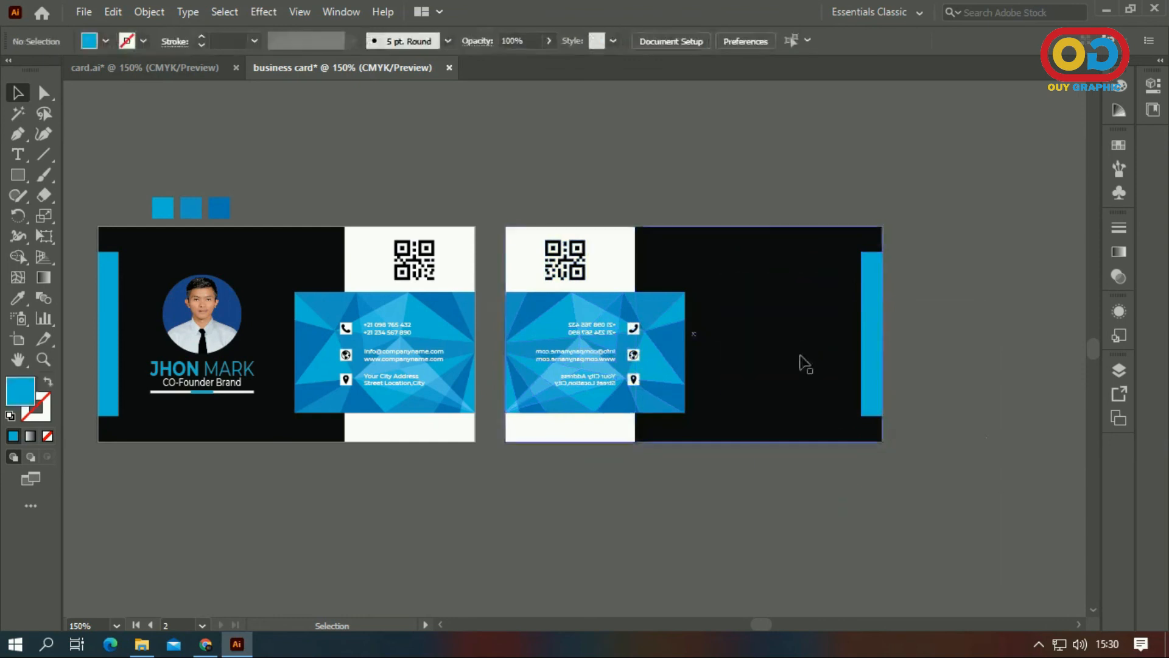
click(575, 263)
key(Delete)
click(602, 329)
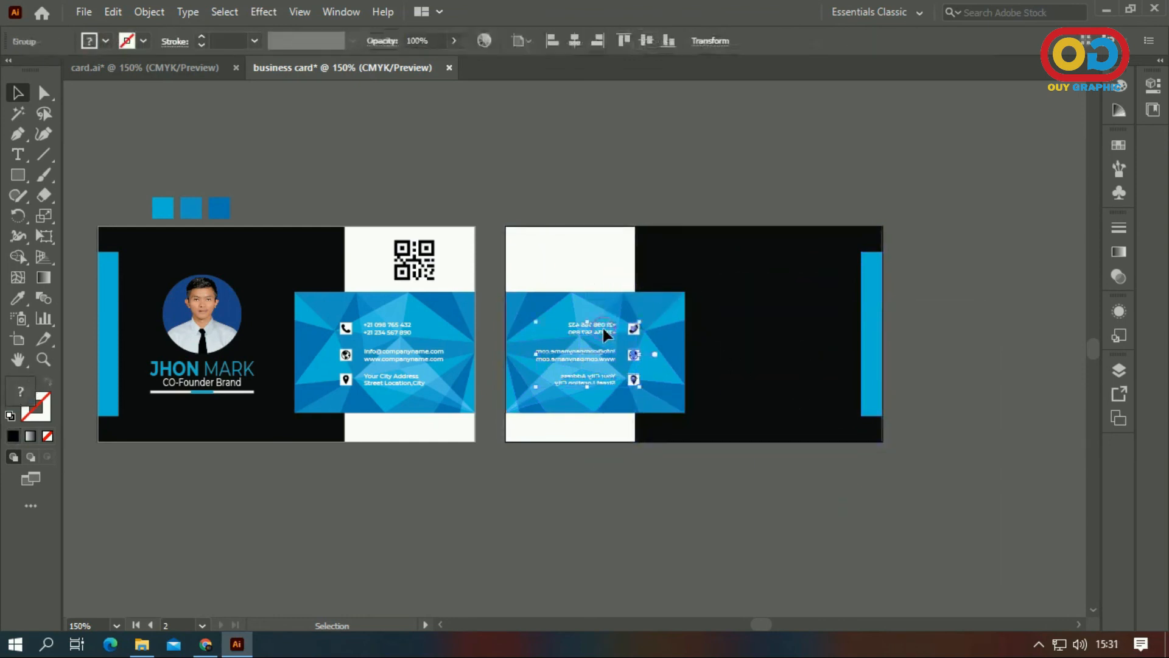
key(Delete)
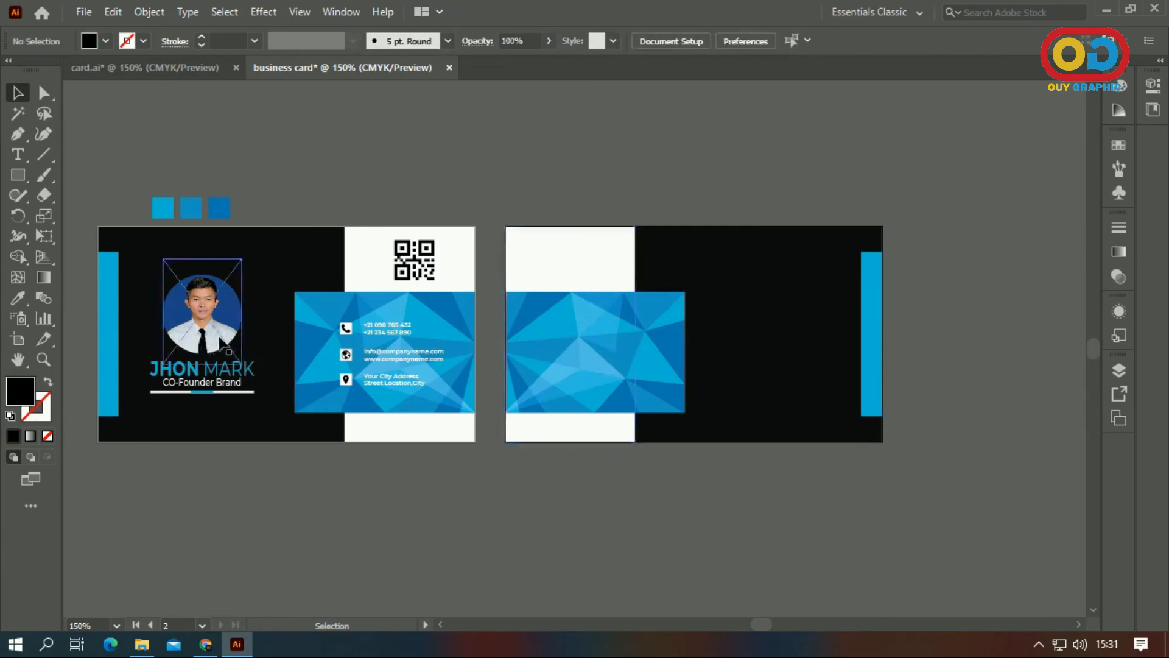
- Move the circular black L logo from beside the first artboard onto the second card's low-poly block and bring it to the front
scroll(249, 353, down, 1)
drag(241, 341, 319, 356)
click(123, 316)
drag(121, 313, 553, 350)
scroll(554, 418, up, 1)
right_click(556, 319)
mouse_move(733, 529)
click(810, 530)
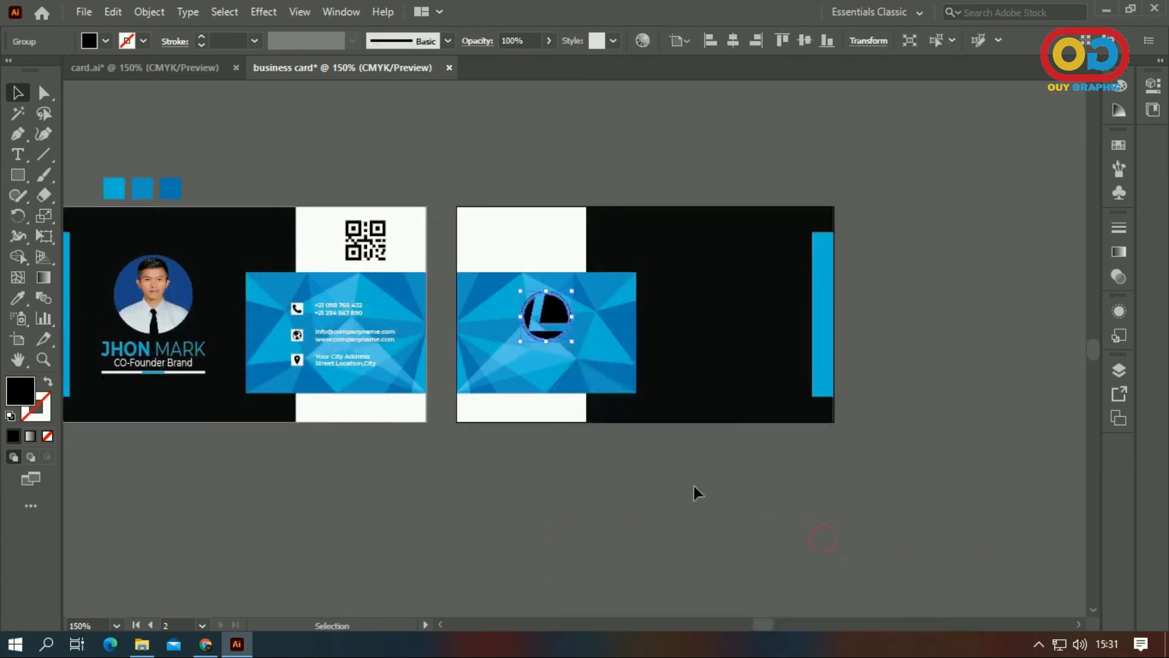
- Recolor the circular logo white by sampling the white strip of the second card
key(i)
click(502, 233)
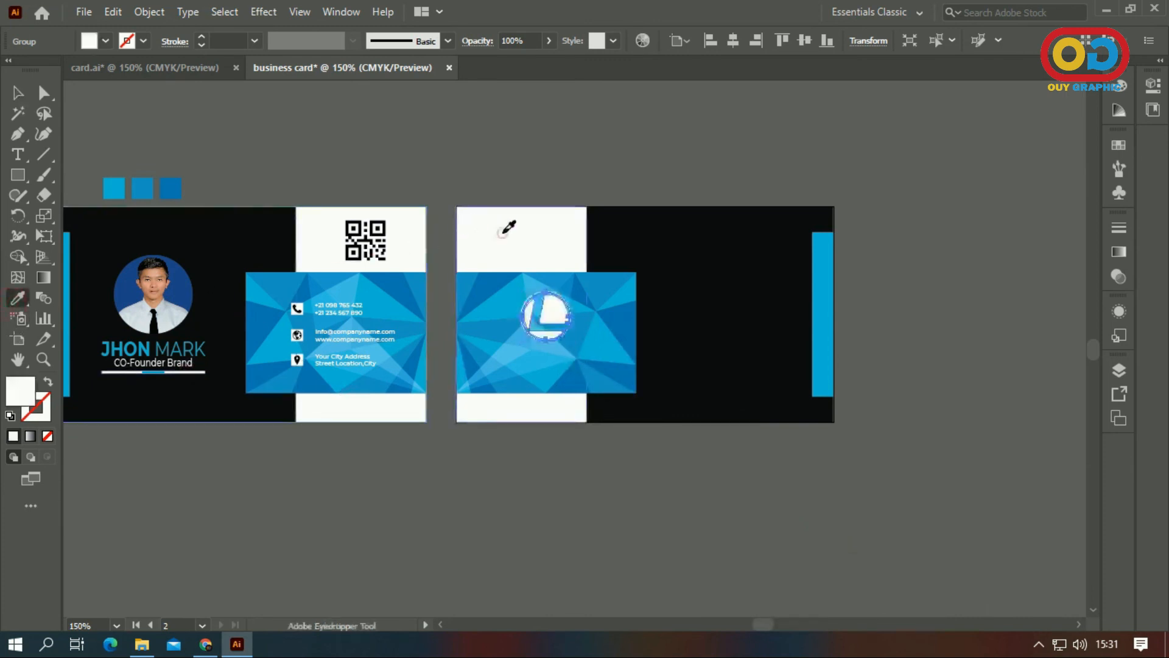
click(16, 98)
click(522, 525)
- Enlarge the white logo slightly around its center and nudge it a little to the left within the low-poly block
scroll(593, 424, up, 1)
drag(689, 449, 640, 466)
scroll(615, 448, up, 1)
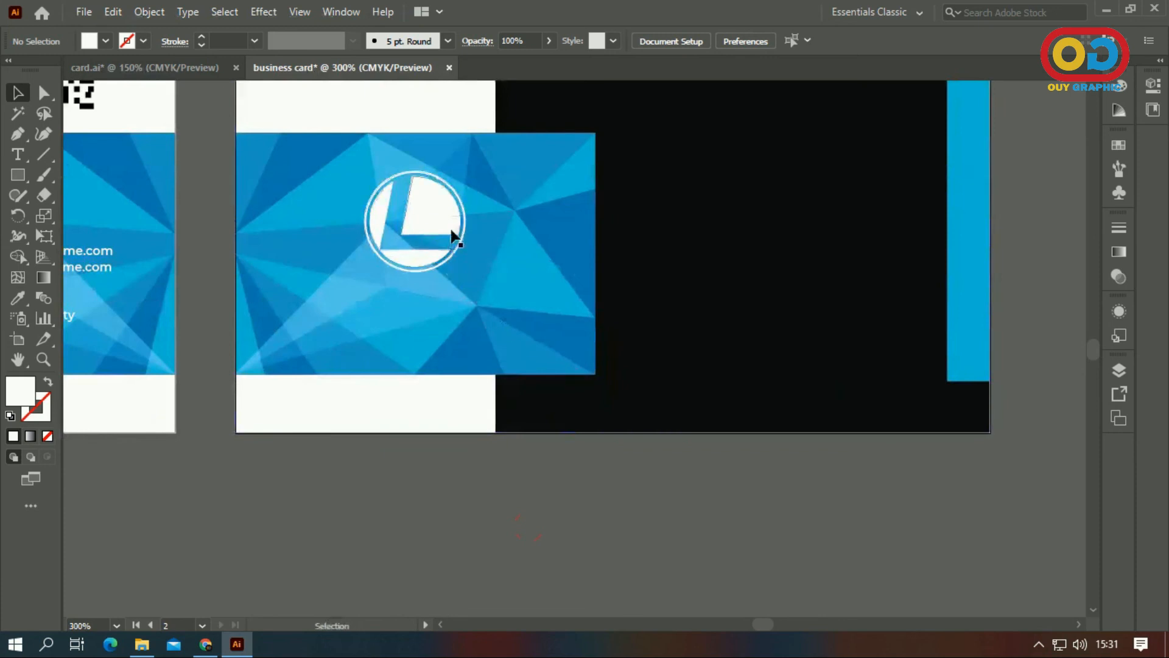
click(446, 226)
drag(467, 276, 474, 282)
click(496, 523)
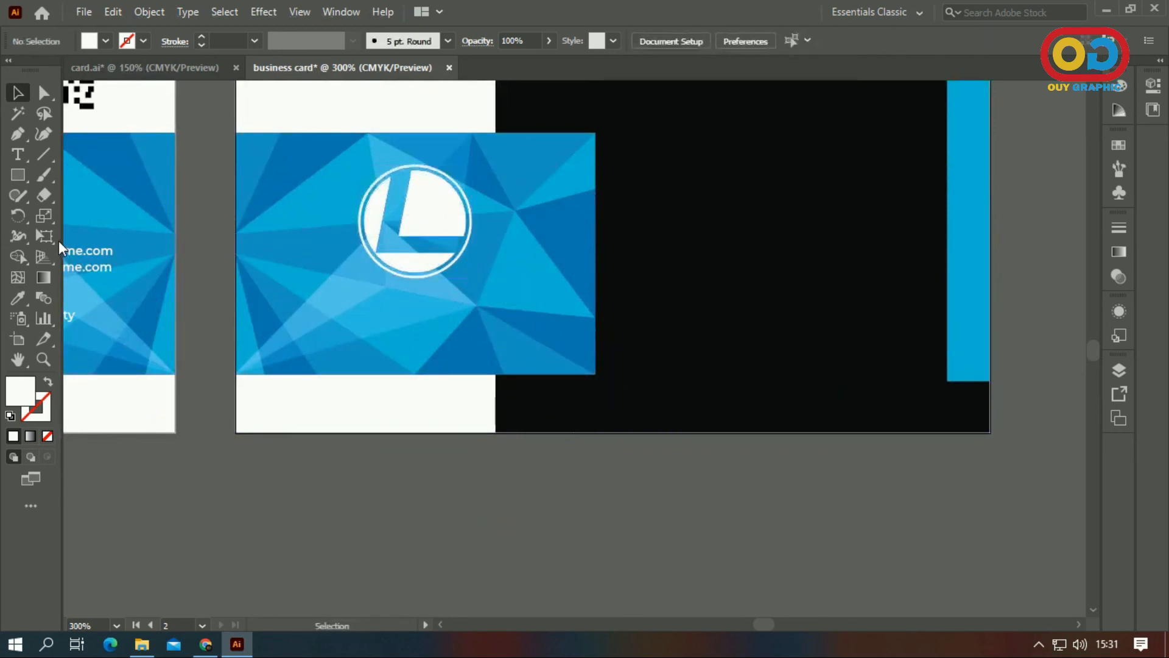
click(413, 210)
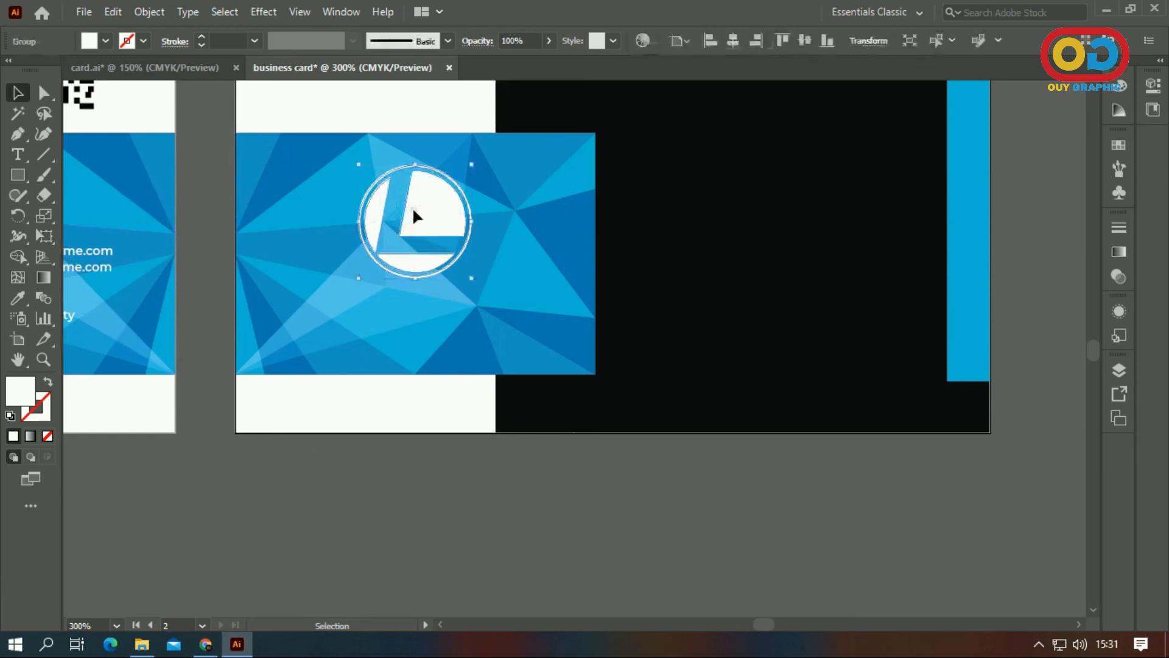
drag(412, 209, 409, 209)
click(405, 455)
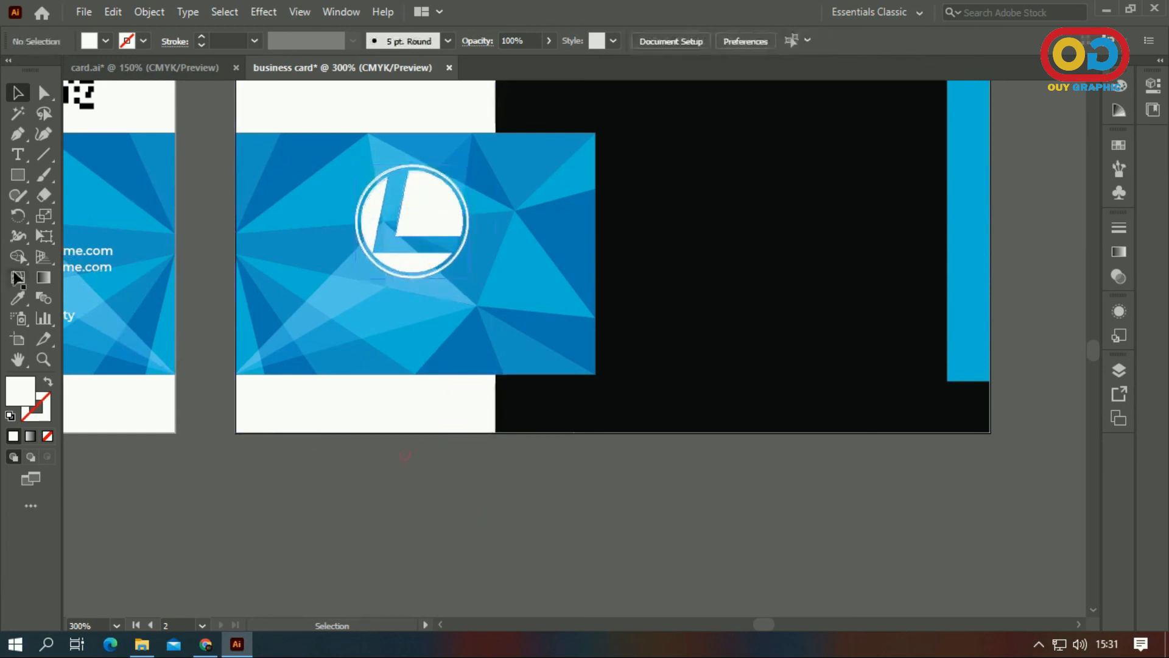
- Add the text "COMPANY NAME" and place it directly beneath the logo
click(22, 153)
click(345, 346)
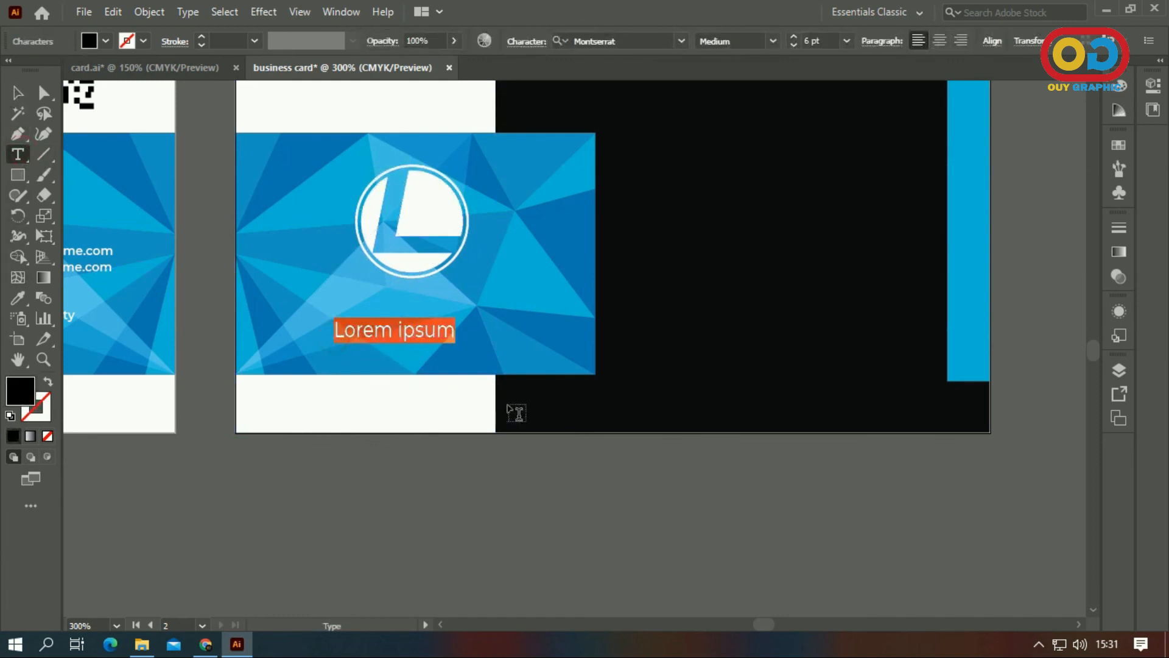
text(COMPANY NAME)
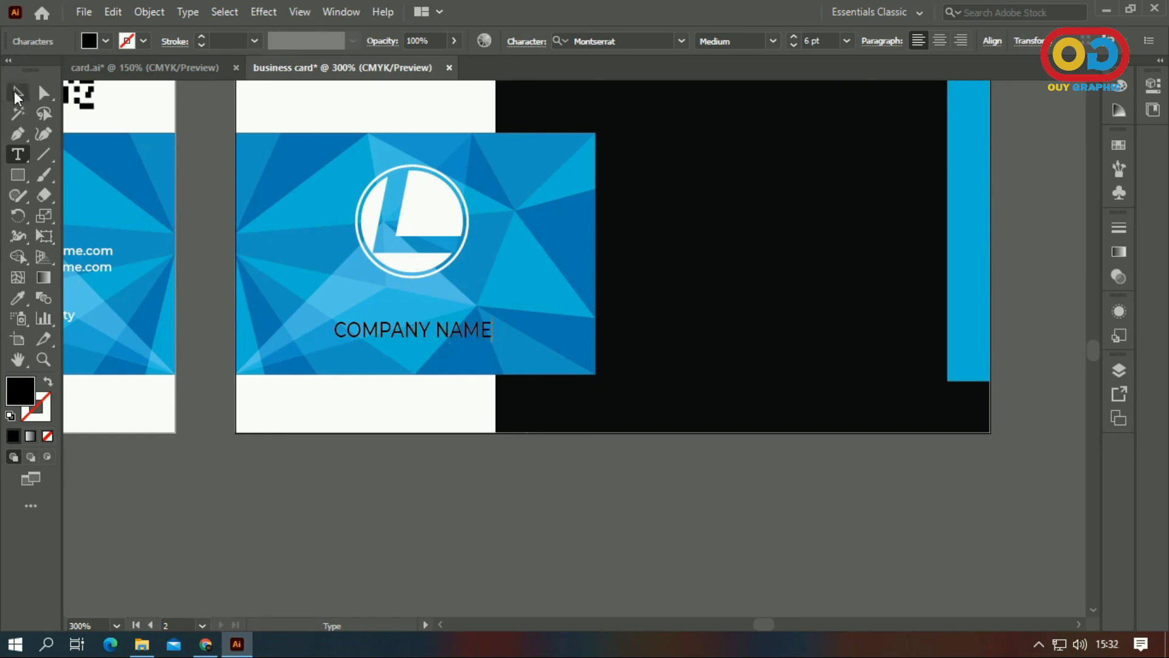
click(17, 92)
drag(443, 329, 441, 287)
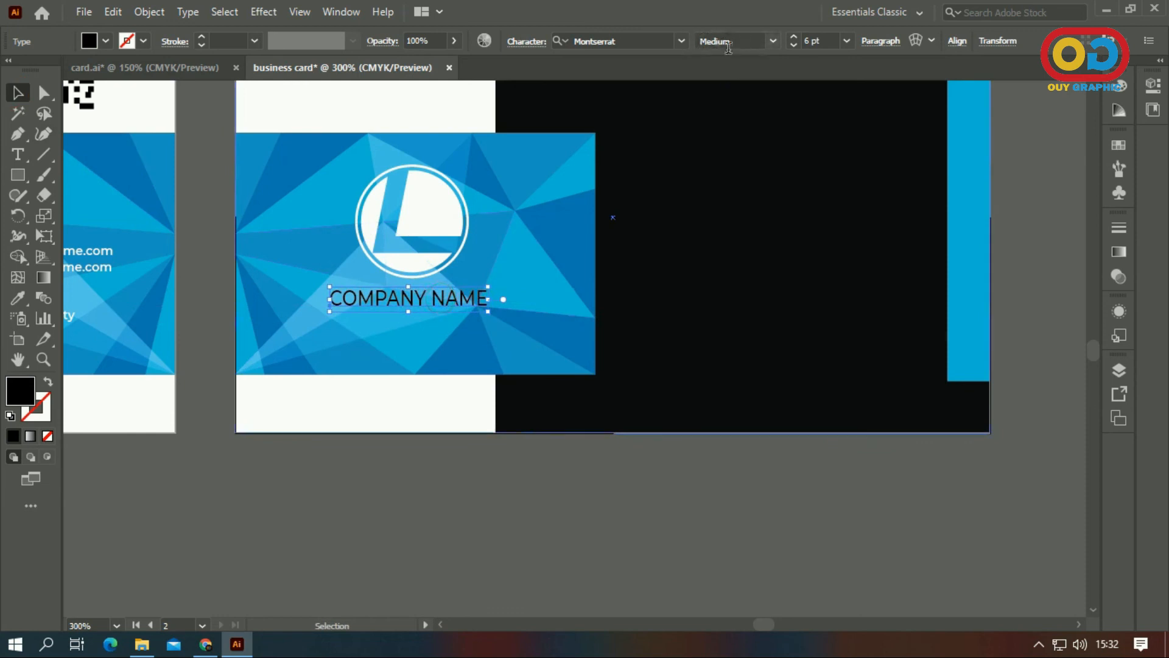
- Color the company name white and set its Montserrat font weight to ExtraBold
click(774, 41)
click(738, 287)
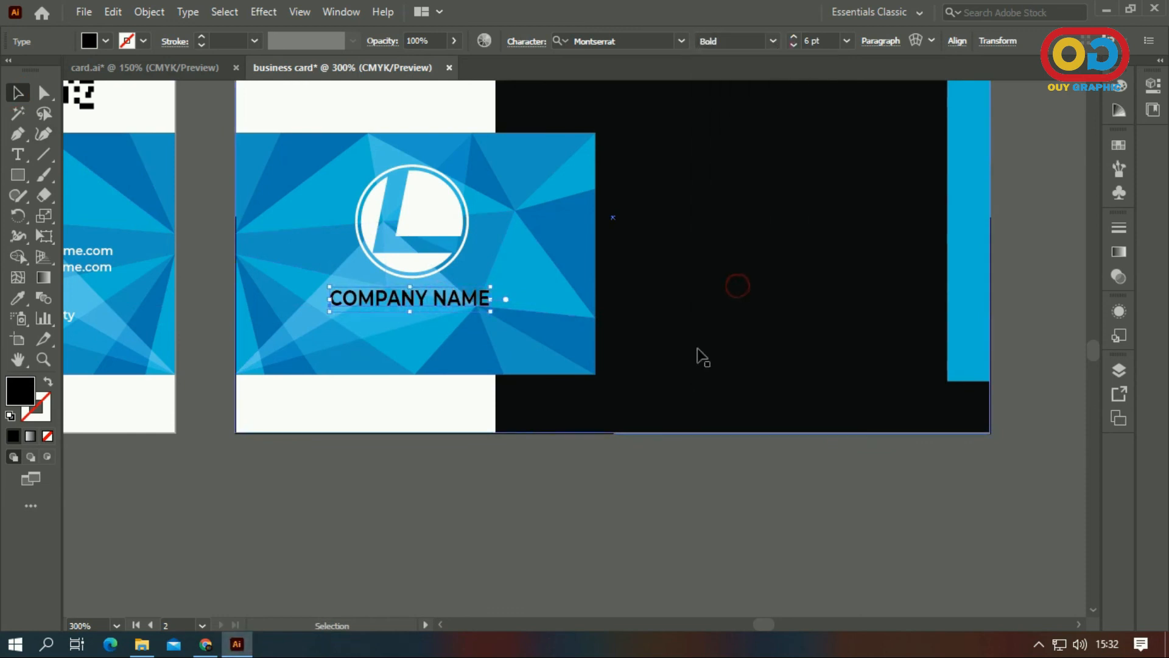
key(i)
click(428, 398)
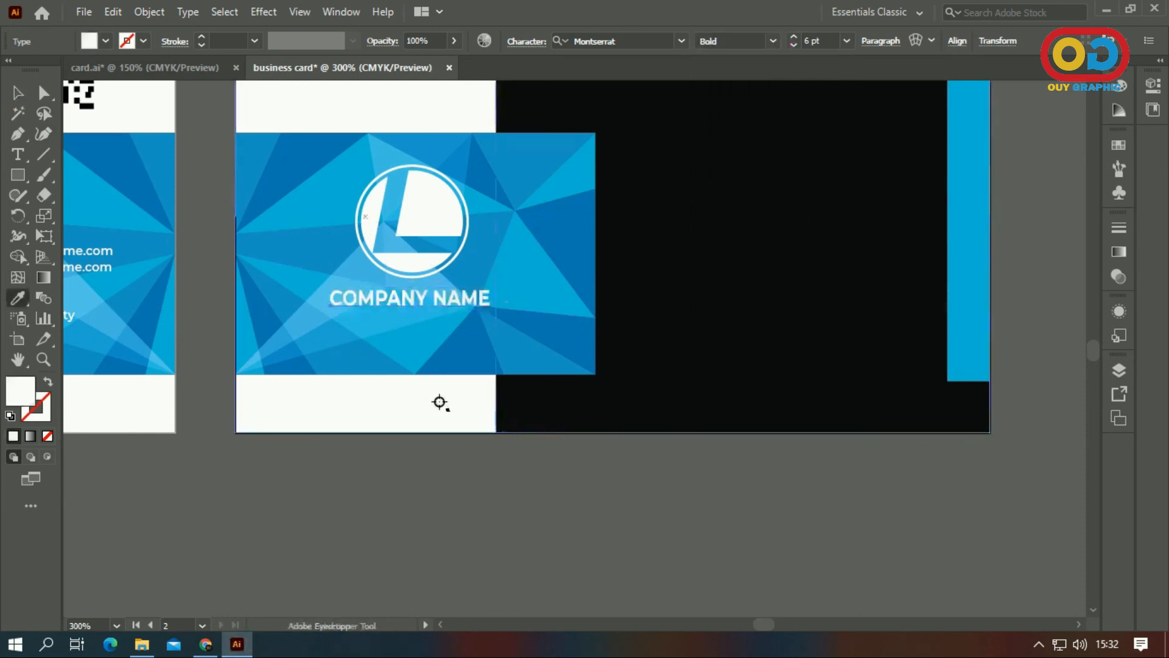
key(v)
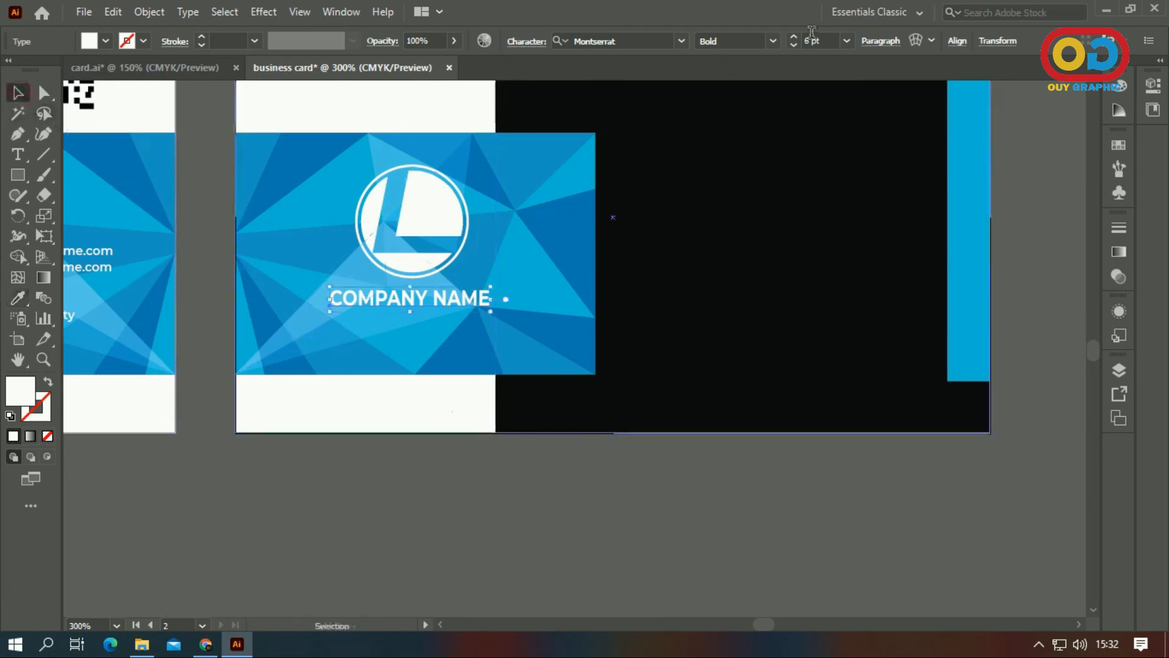
click(774, 41)
click(737, 320)
click(546, 508)
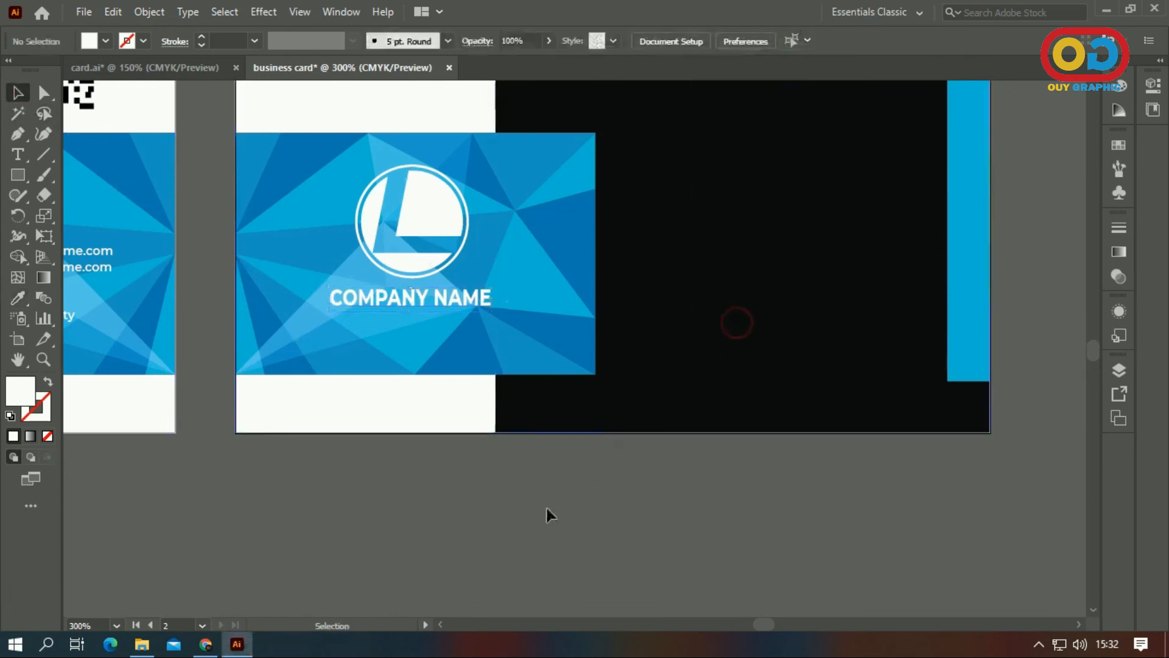
click(453, 308)
click(428, 459)
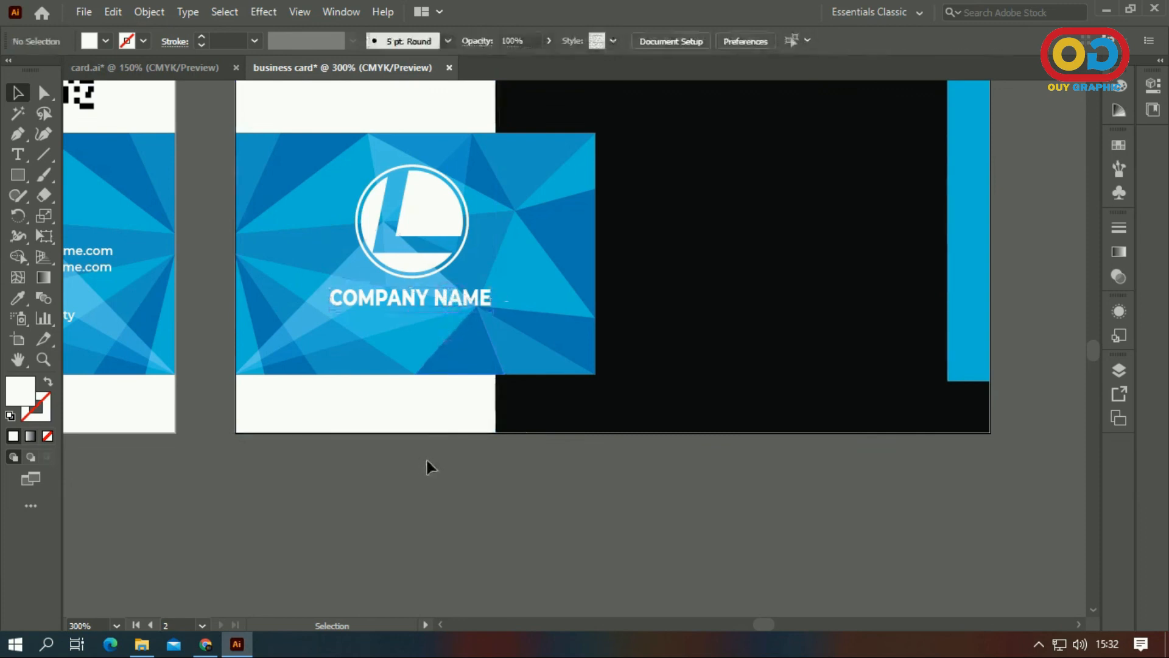
- Add the text "YOUR TAGLINE HERE" and place it directly below the company name
click(27, 156)
click(375, 316)
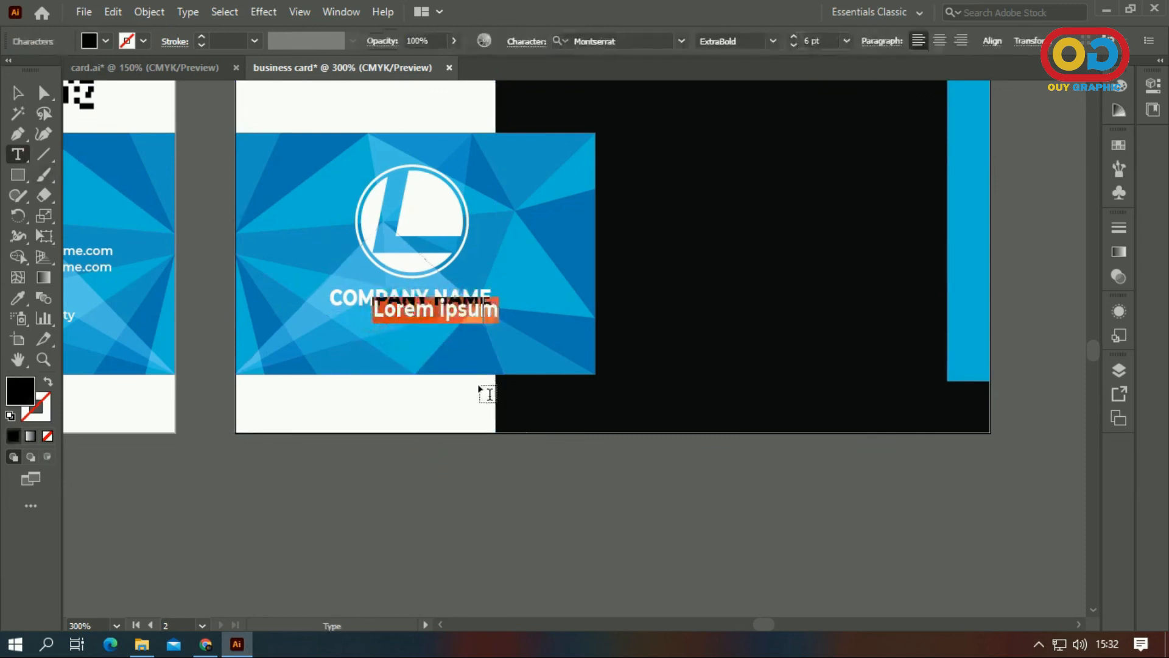
text(YOUR)
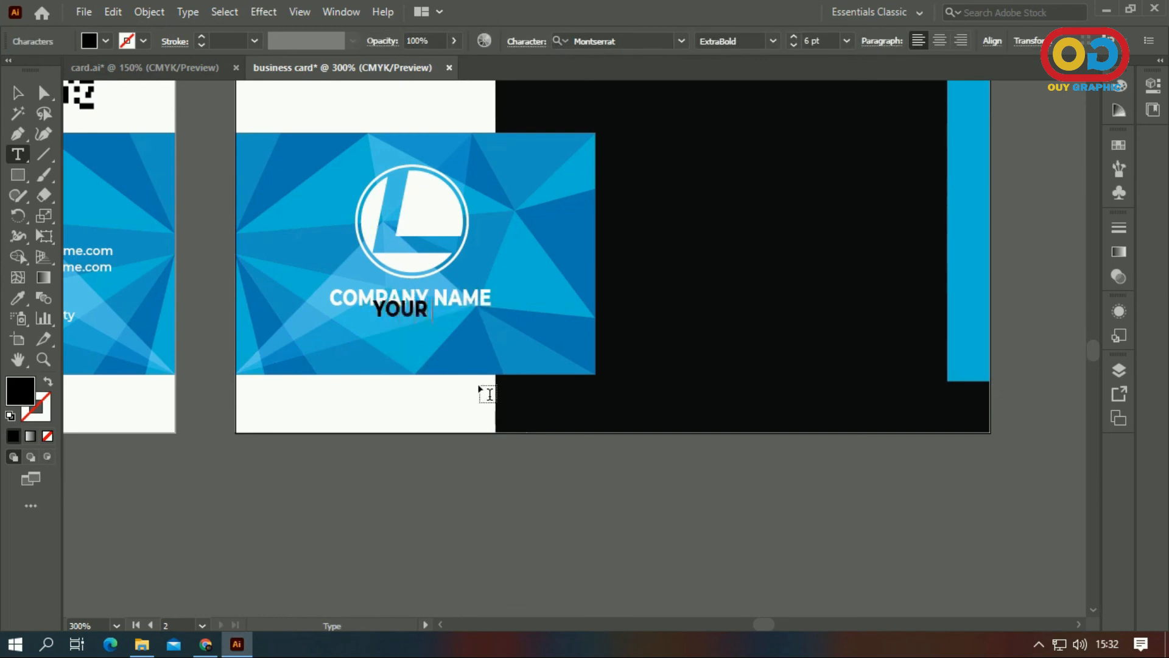
text( TAGLINE HERE)
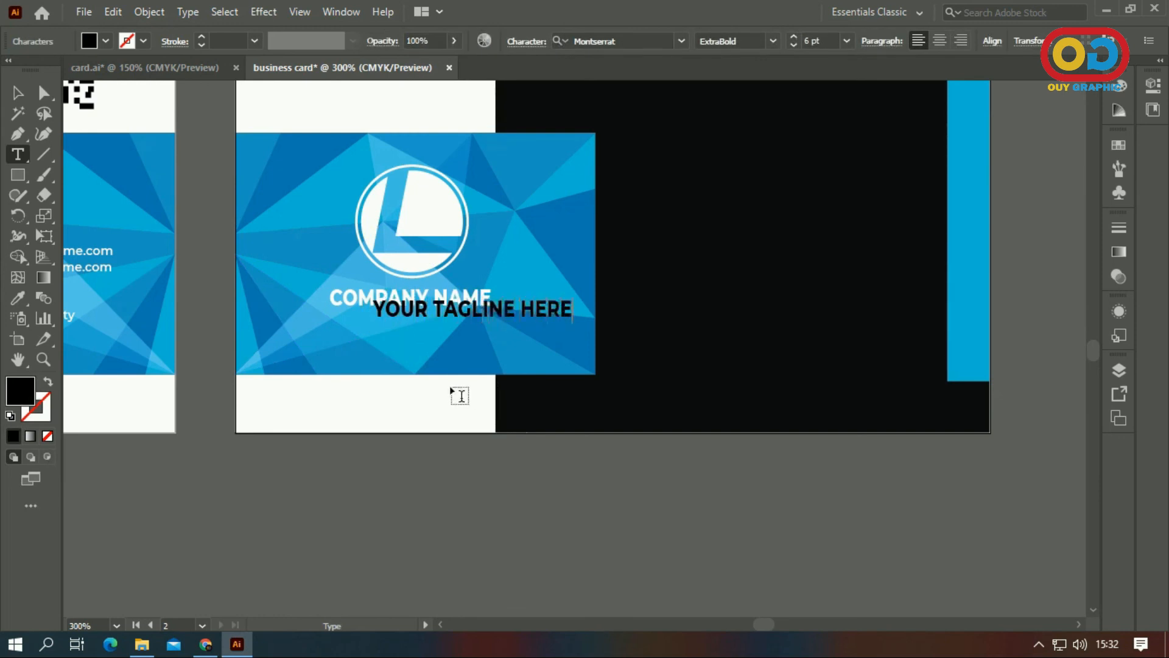
click(18, 92)
drag(528, 312, 463, 327)
- Set the tagline's font weight to Regular and its character tracking to 100
click(773, 41)
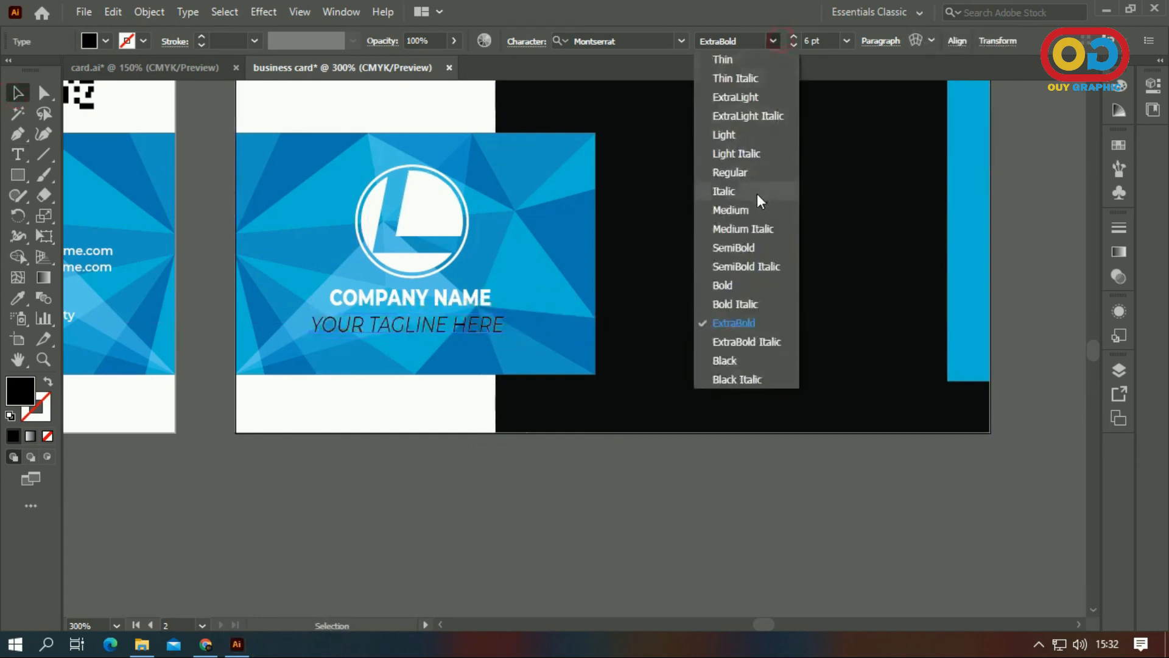
click(750, 170)
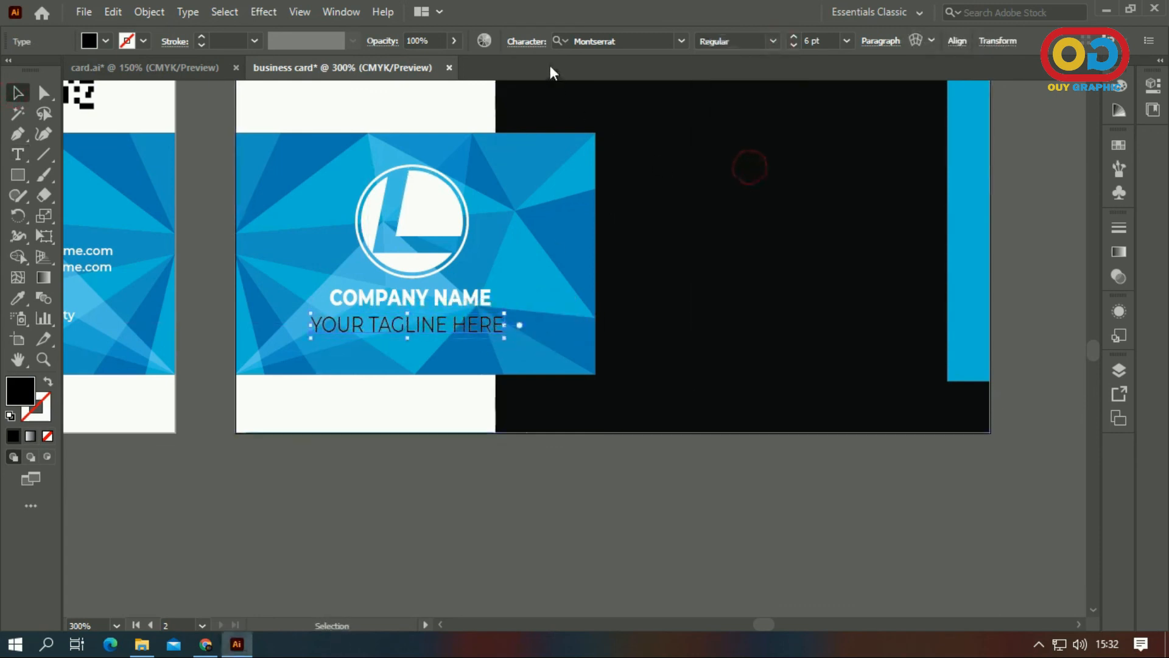
click(518, 41)
click(432, 170)
click(441, 271)
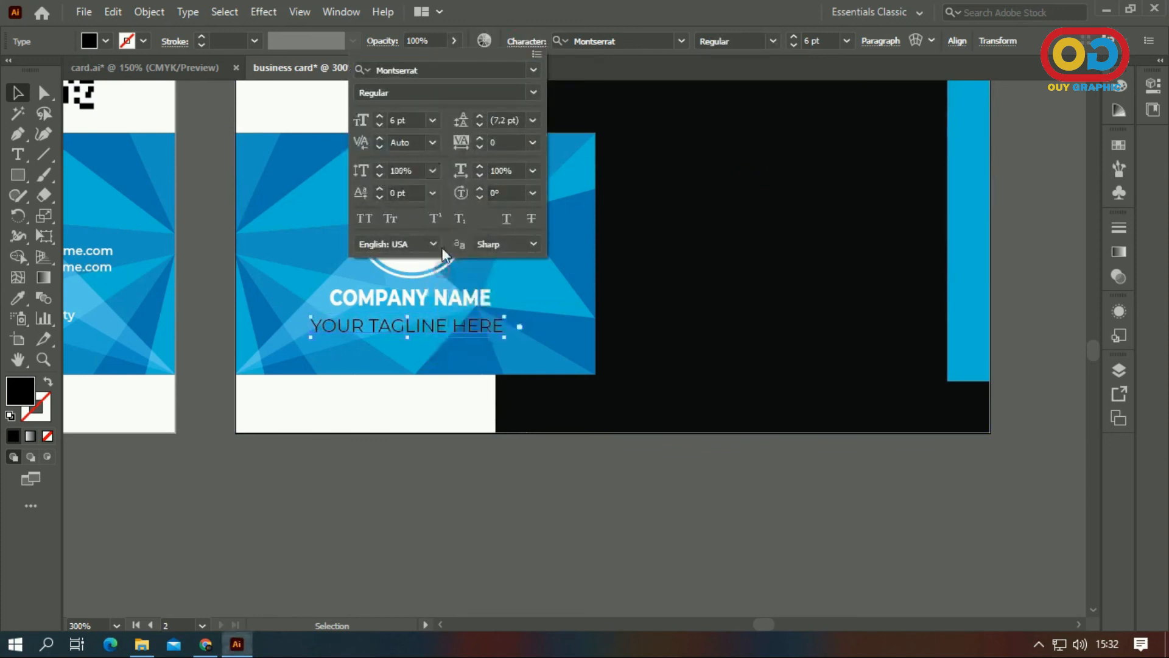
click(533, 142)
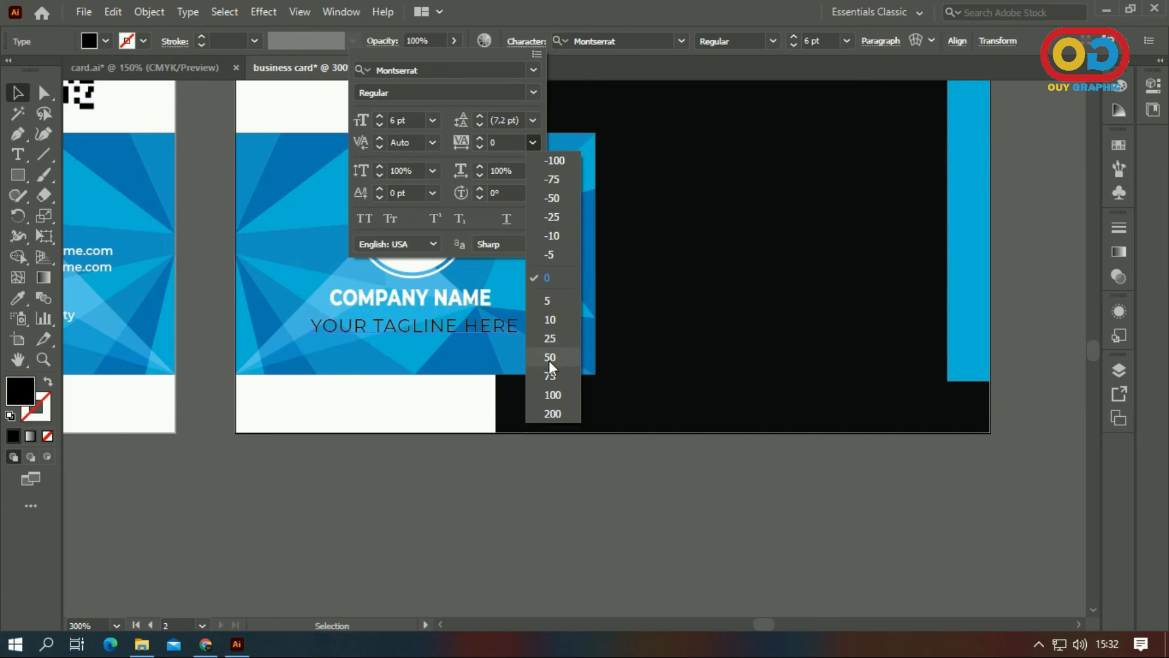
click(553, 393)
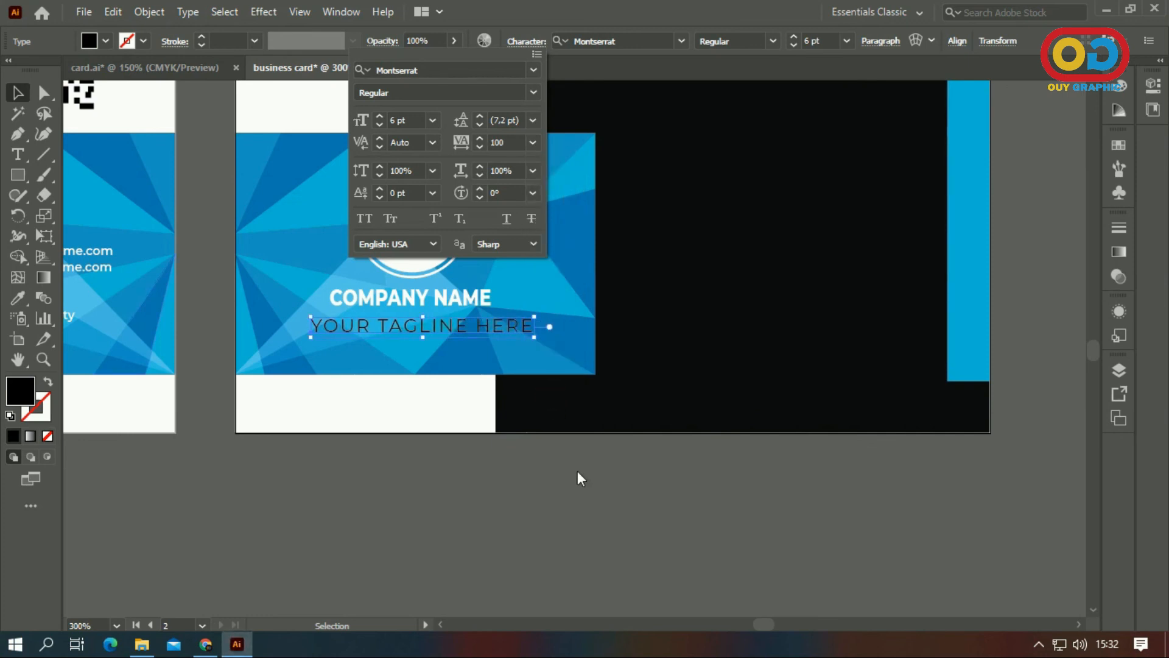
click(576, 469)
click(847, 41)
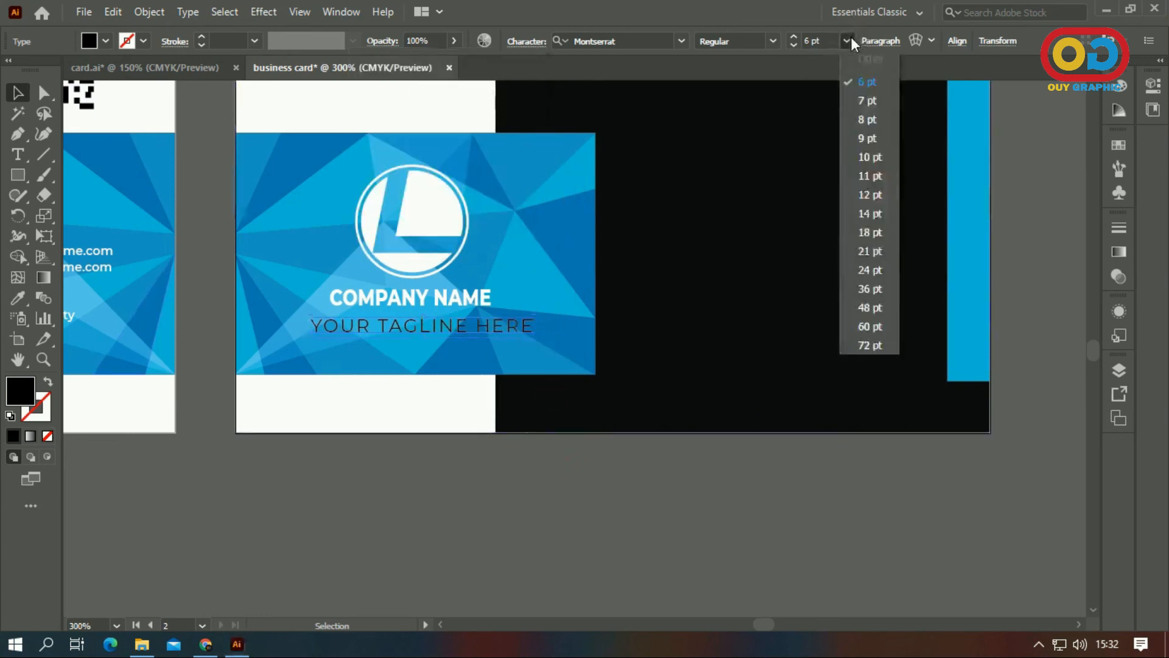
click(856, 80)
drag(545, 317, 516, 321)
key(ctrl+z)
- Scale the tagline down to about 3.1 pt and recolor it white by sampling the white area below the blue panel
scroll(469, 331, up, 2)
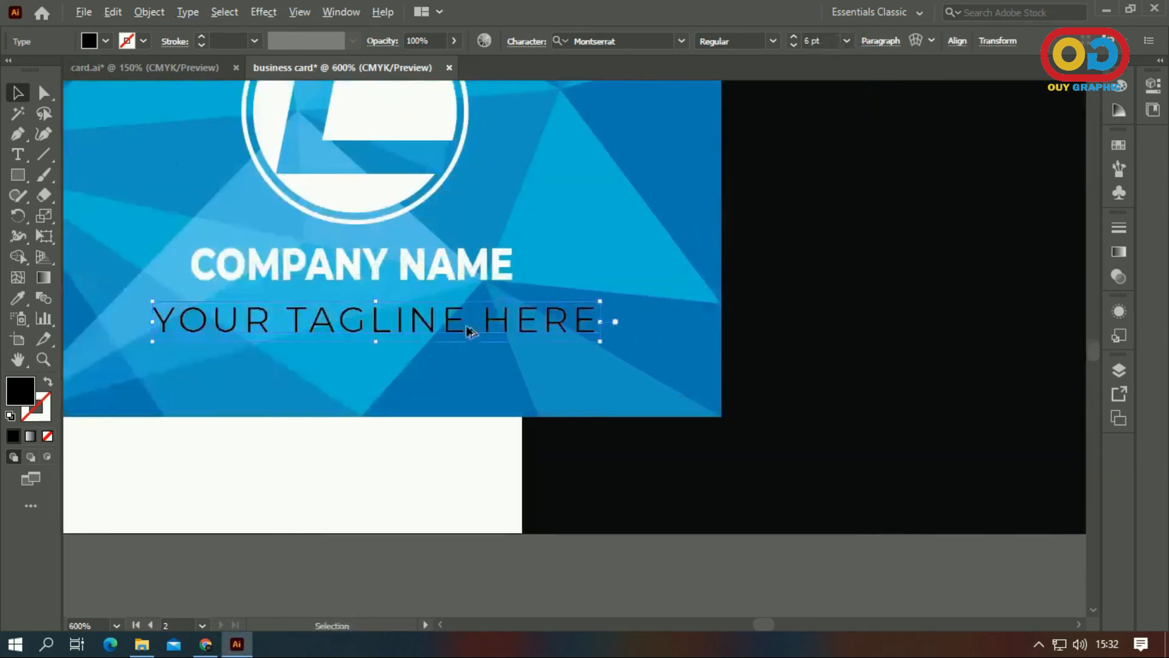
scroll(540, 321, down, 1)
drag(586, 318, 509, 320)
click(399, 429)
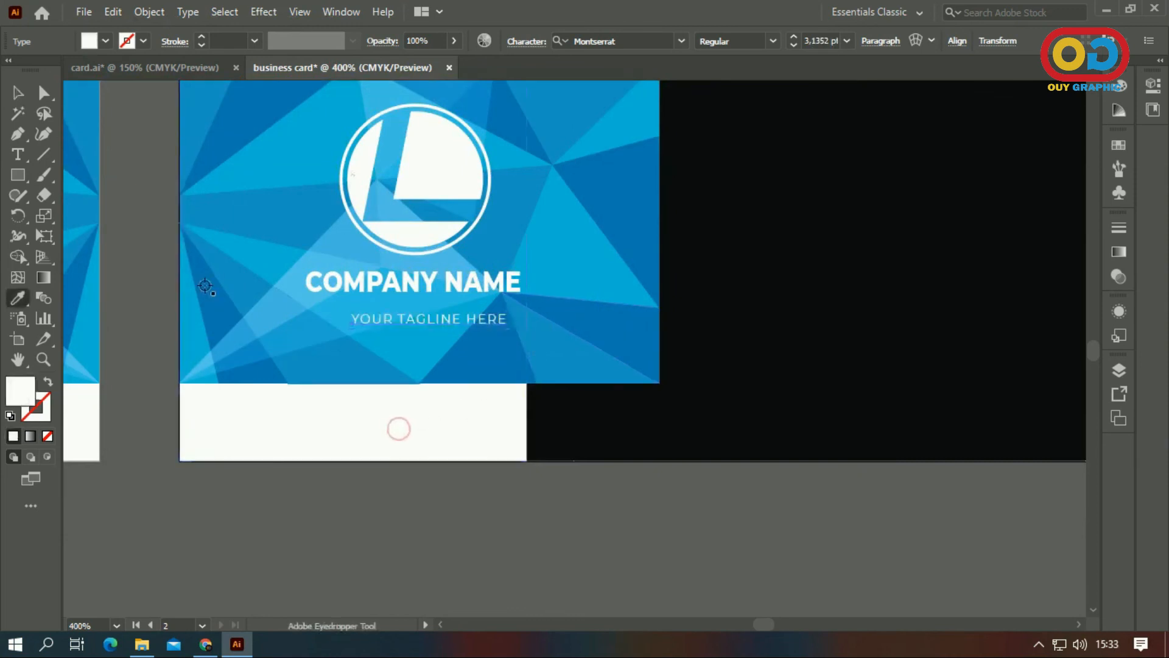
click(18, 99)
click(389, 522)
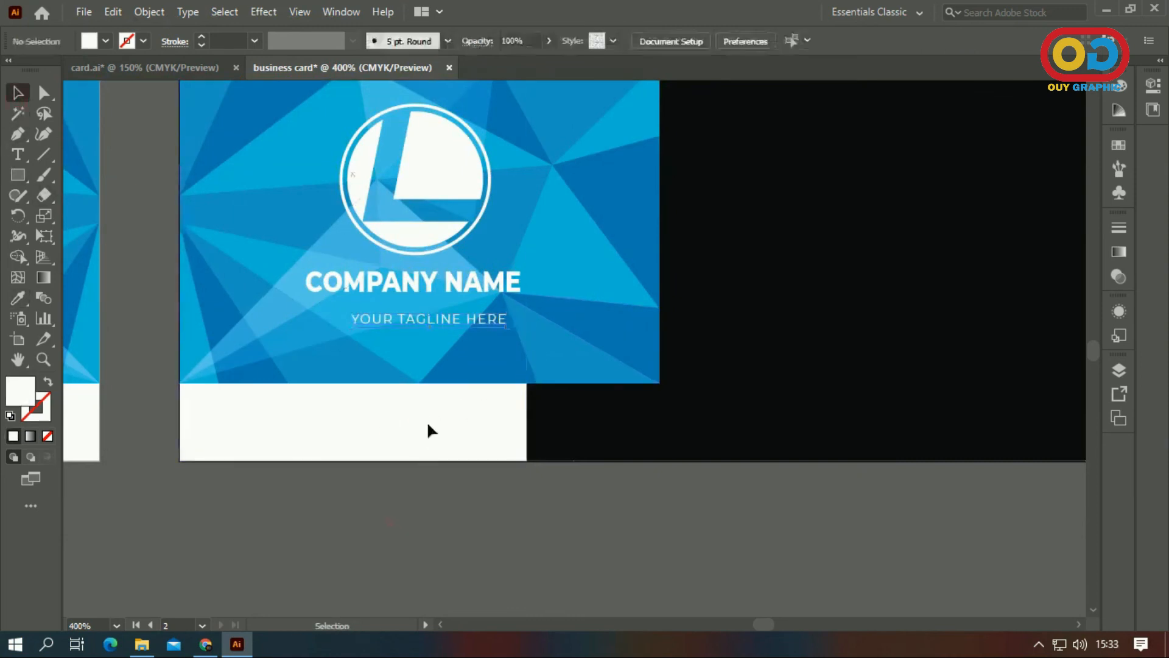
- Align the logo, company name and tagline to one another by their horizontal centers
click(449, 325)
shift+click(436, 286)
shift+click(427, 228)
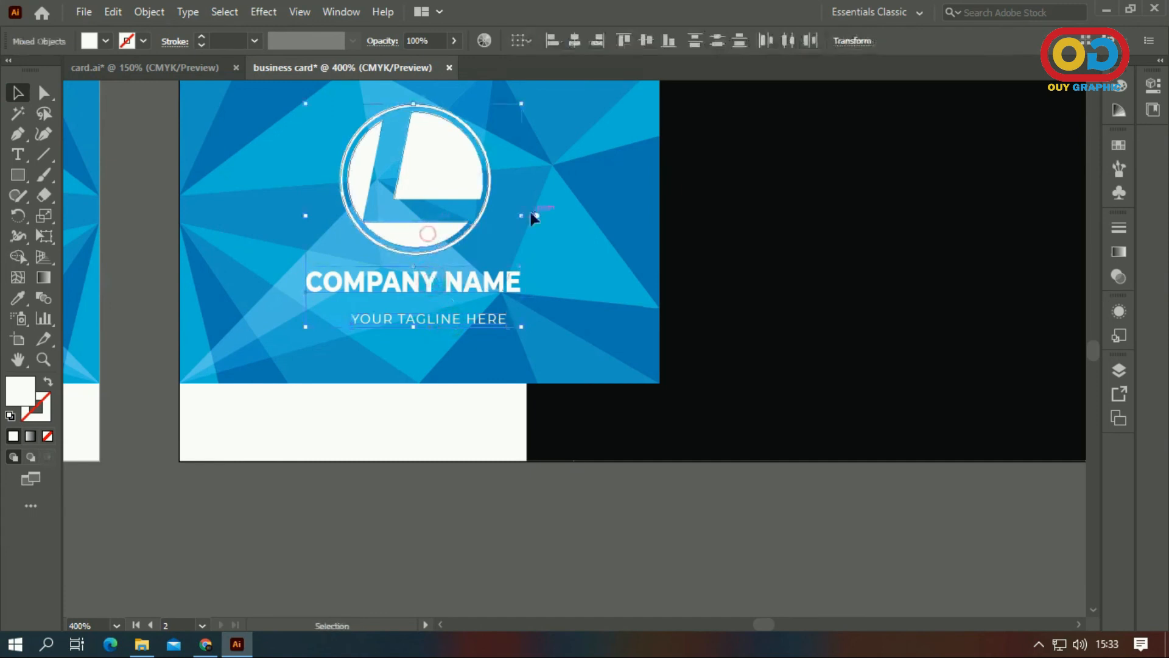
click(574, 41)
click(517, 513)
- Move the tagline up so it sits close beneath the company name
drag(455, 321, 452, 301)
click(488, 499)
key(ctrl+minus)
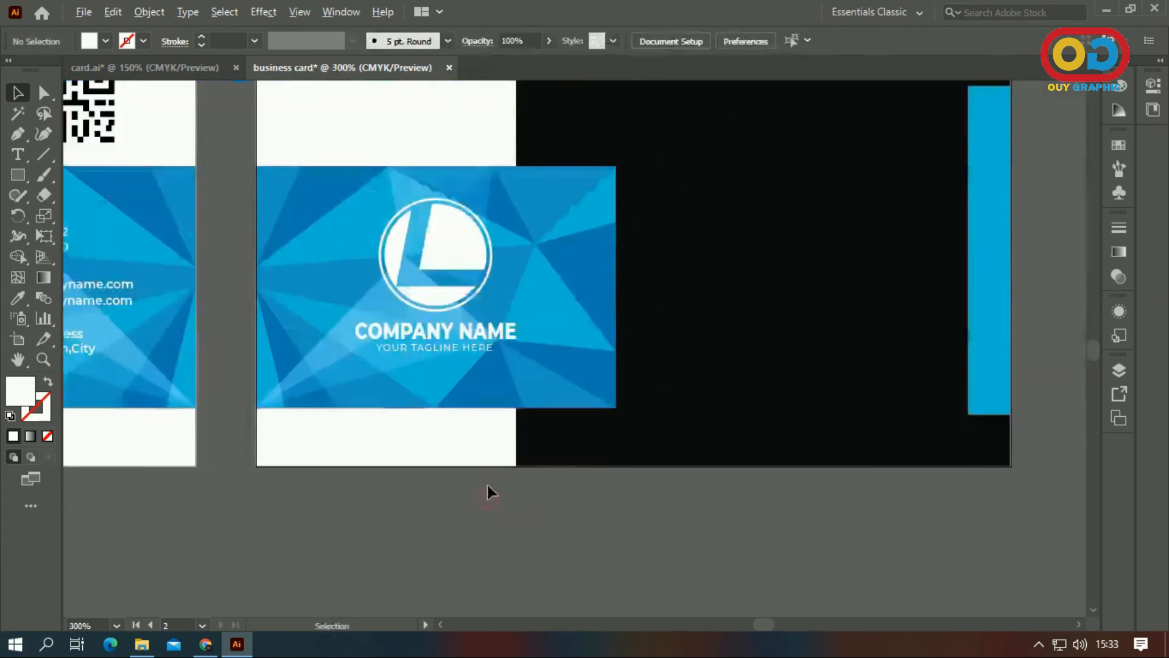
- Group the logo, company name and tagline, and move the group slightly down to the middle of the blue panel
click(455, 293)
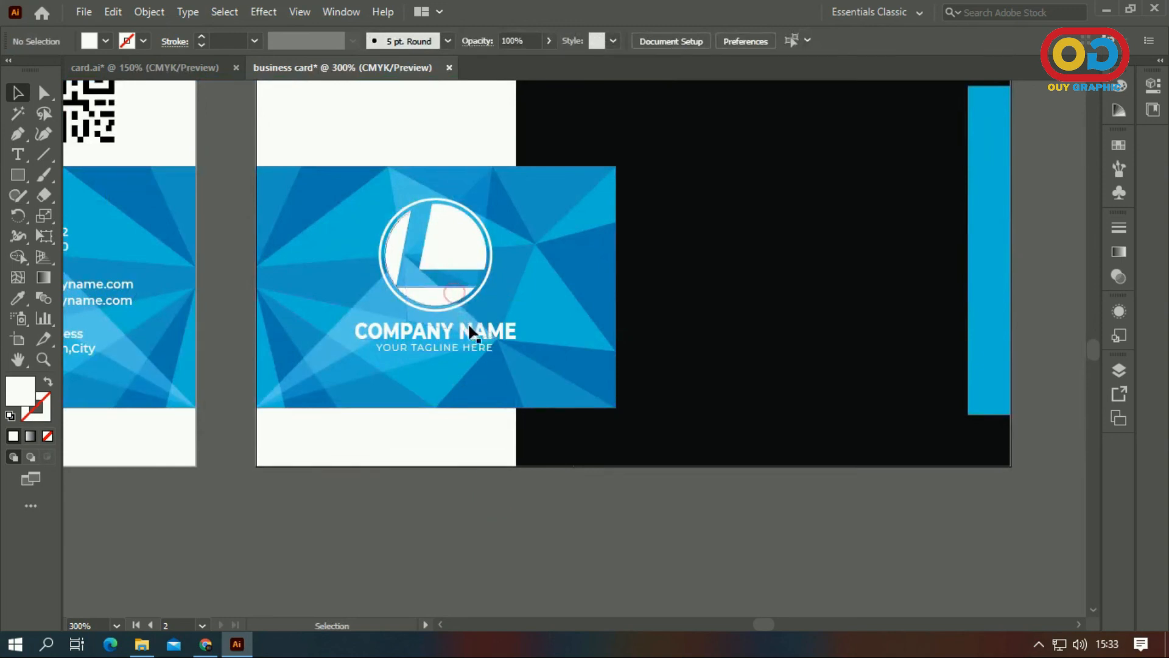
shift+click(470, 329)
right_click(475, 345)
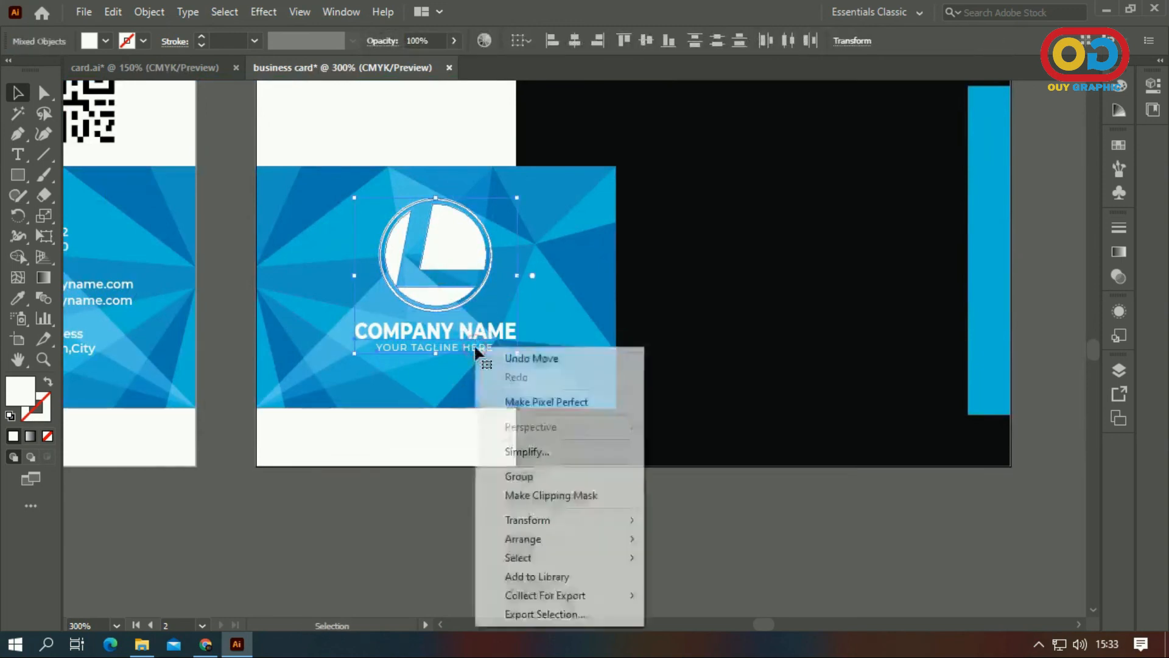
click(535, 477)
click(554, 498)
drag(444, 305, 439, 313)
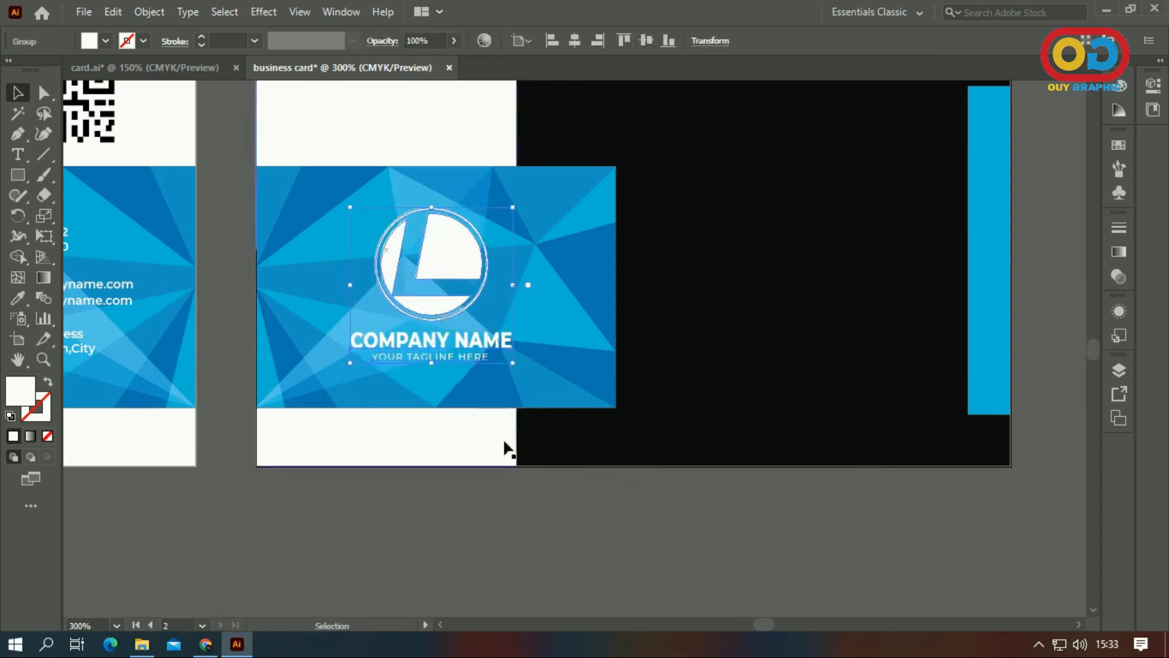
click(538, 479)
- Add the white text "Lorem Ipsum Dolor" and place it near the lower edge of the card's black area
drag(593, 424, 518, 423)
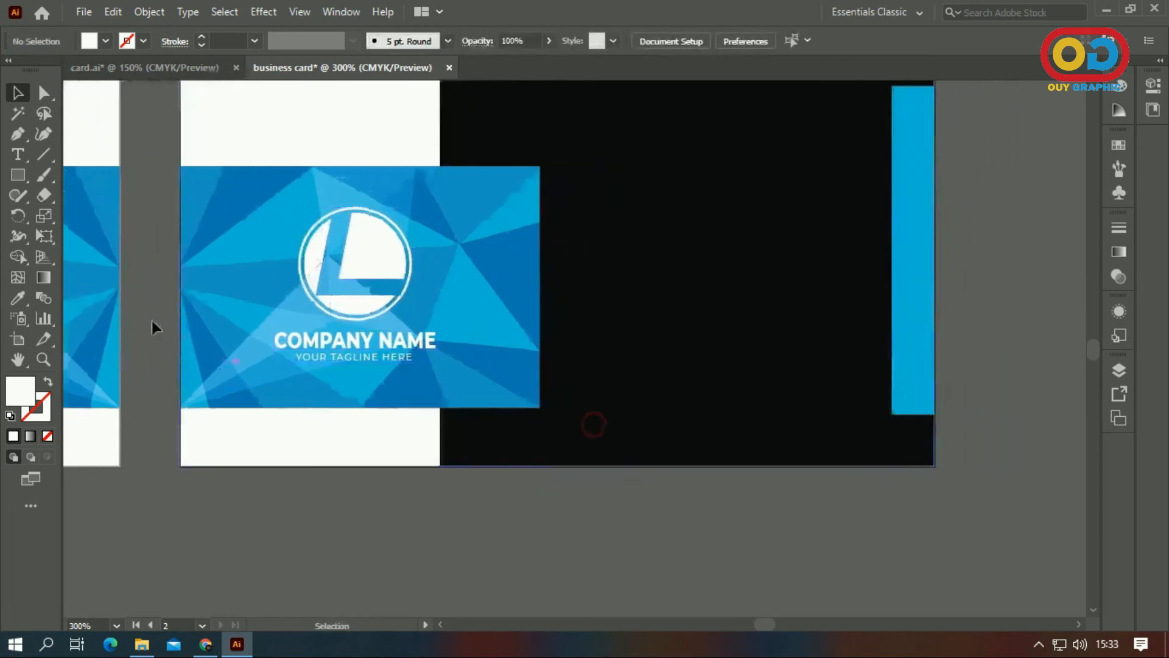
click(18, 154)
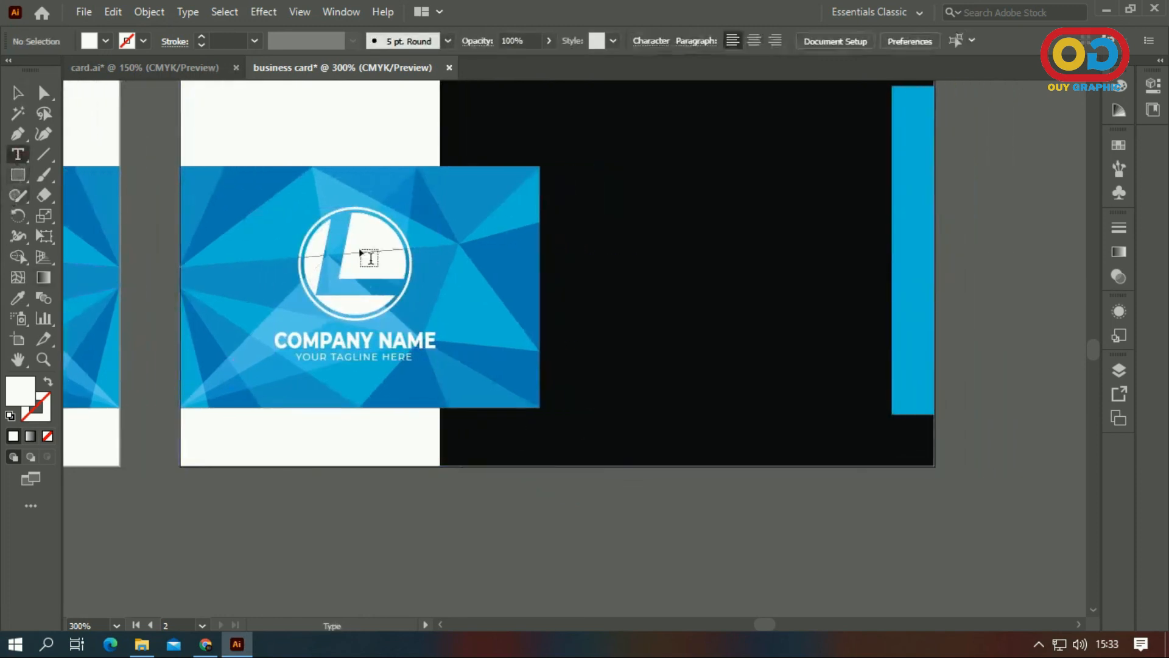
click(658, 406)
double_click(22, 393)
click(81, 403)
click(448, 397)
text(L)
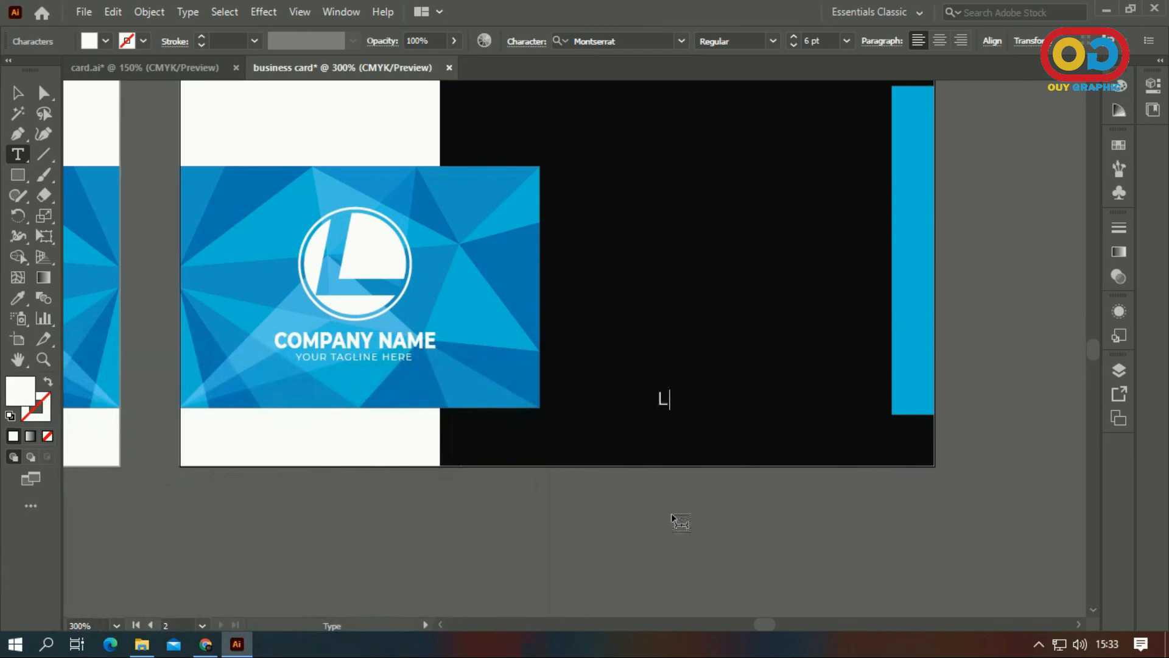
text(orem Ipsum)
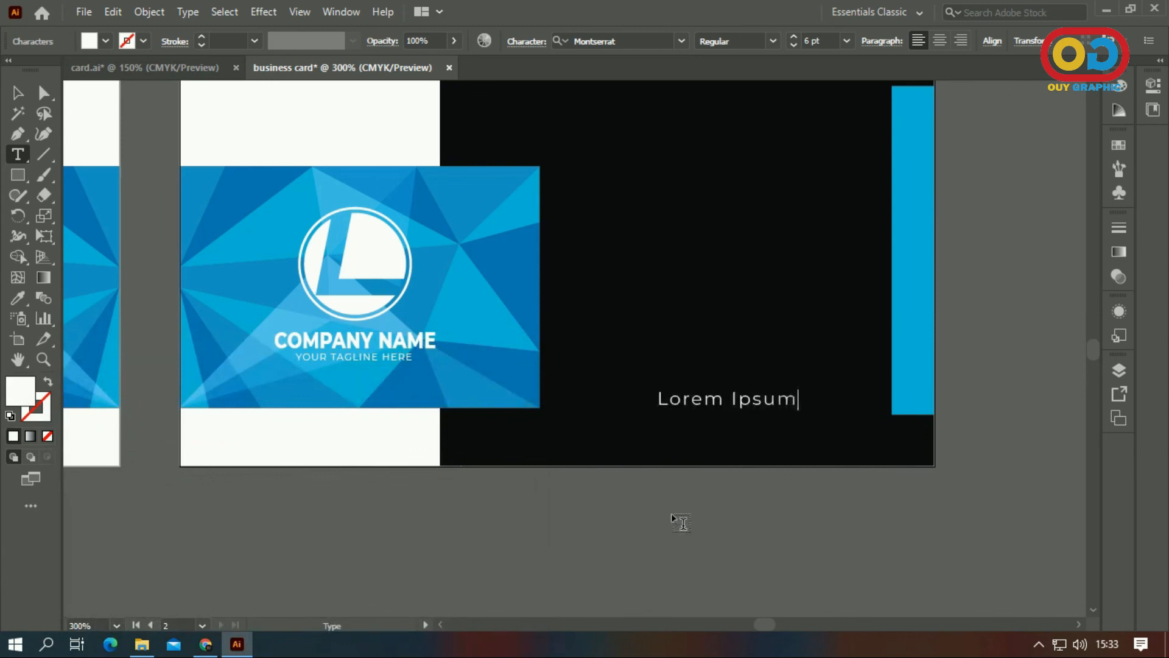
text( Dolor)
click(18, 93)
drag(816, 406, 817, 444)
- Set the "Lorem Ipsum Dolor" text's font weight to SemiBold and its character tracking to 75
click(773, 41)
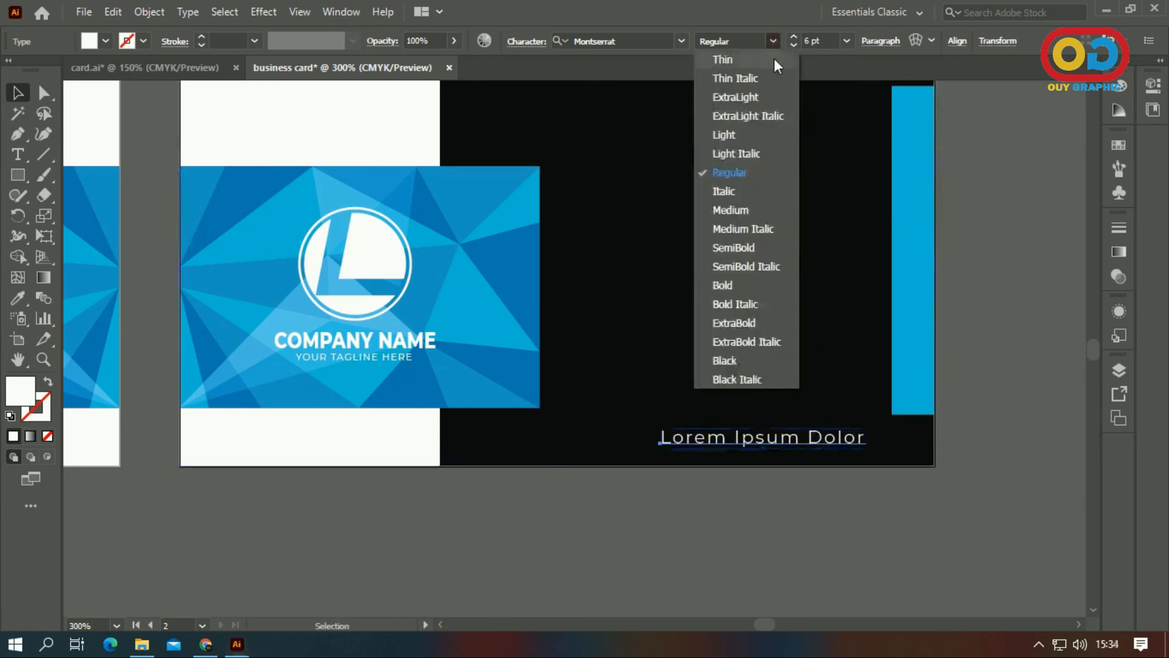
click(744, 246)
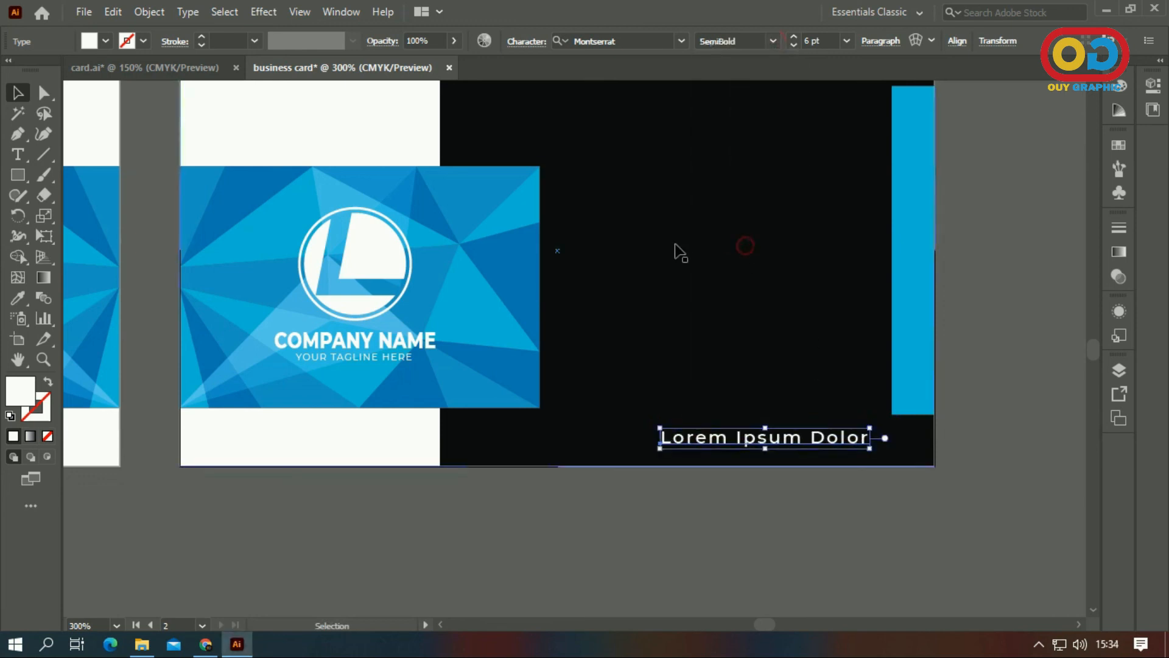
click(521, 43)
click(533, 142)
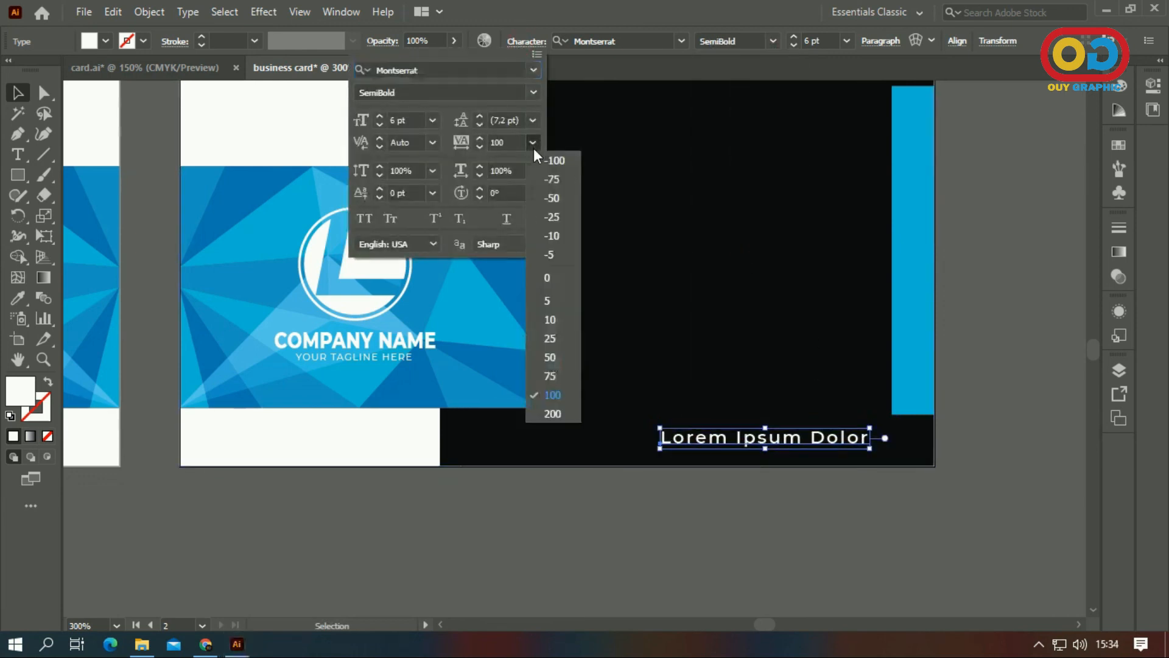
click(550, 369)
click(732, 517)
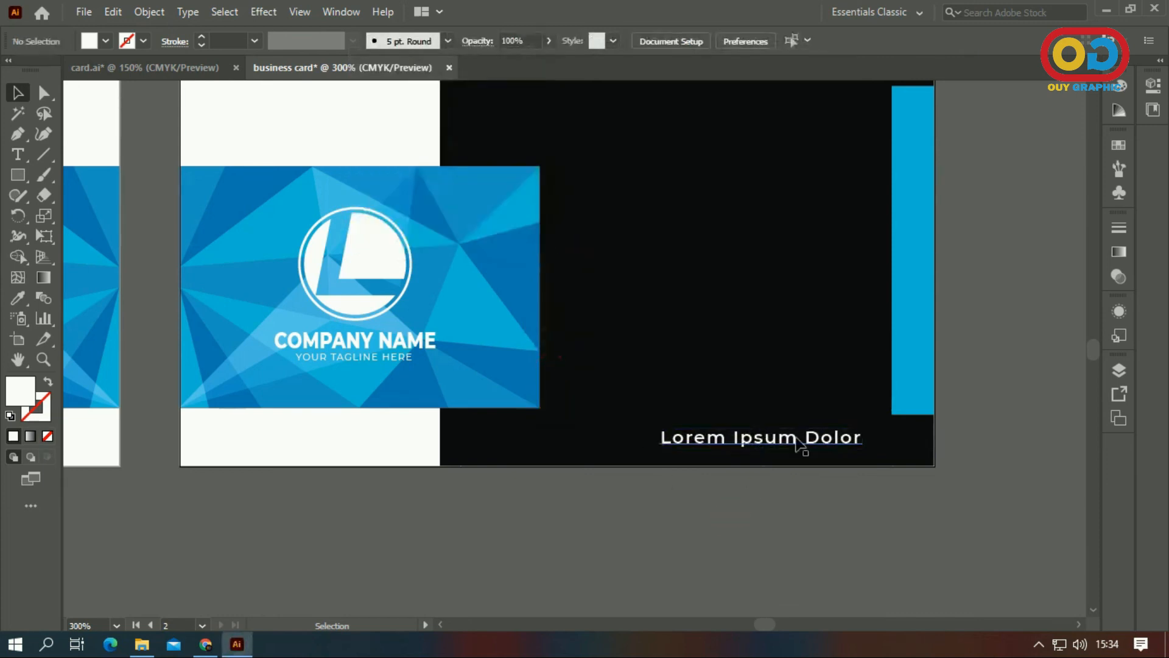
click(798, 442)
click(807, 504)
scroll(689, 454, down, 1)
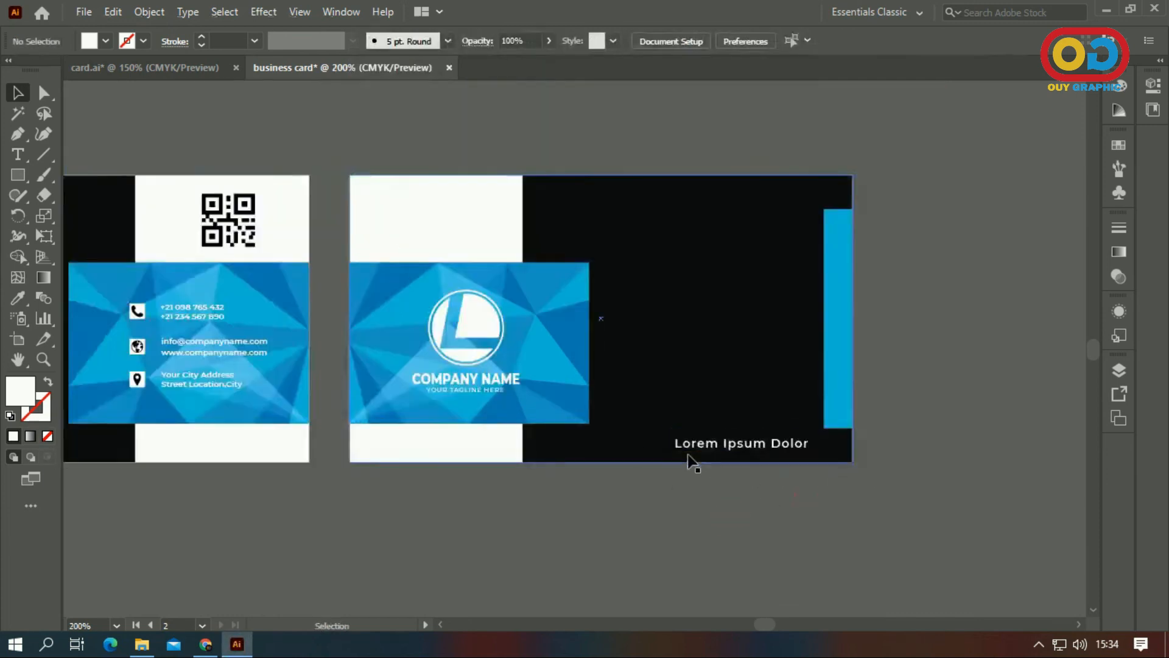